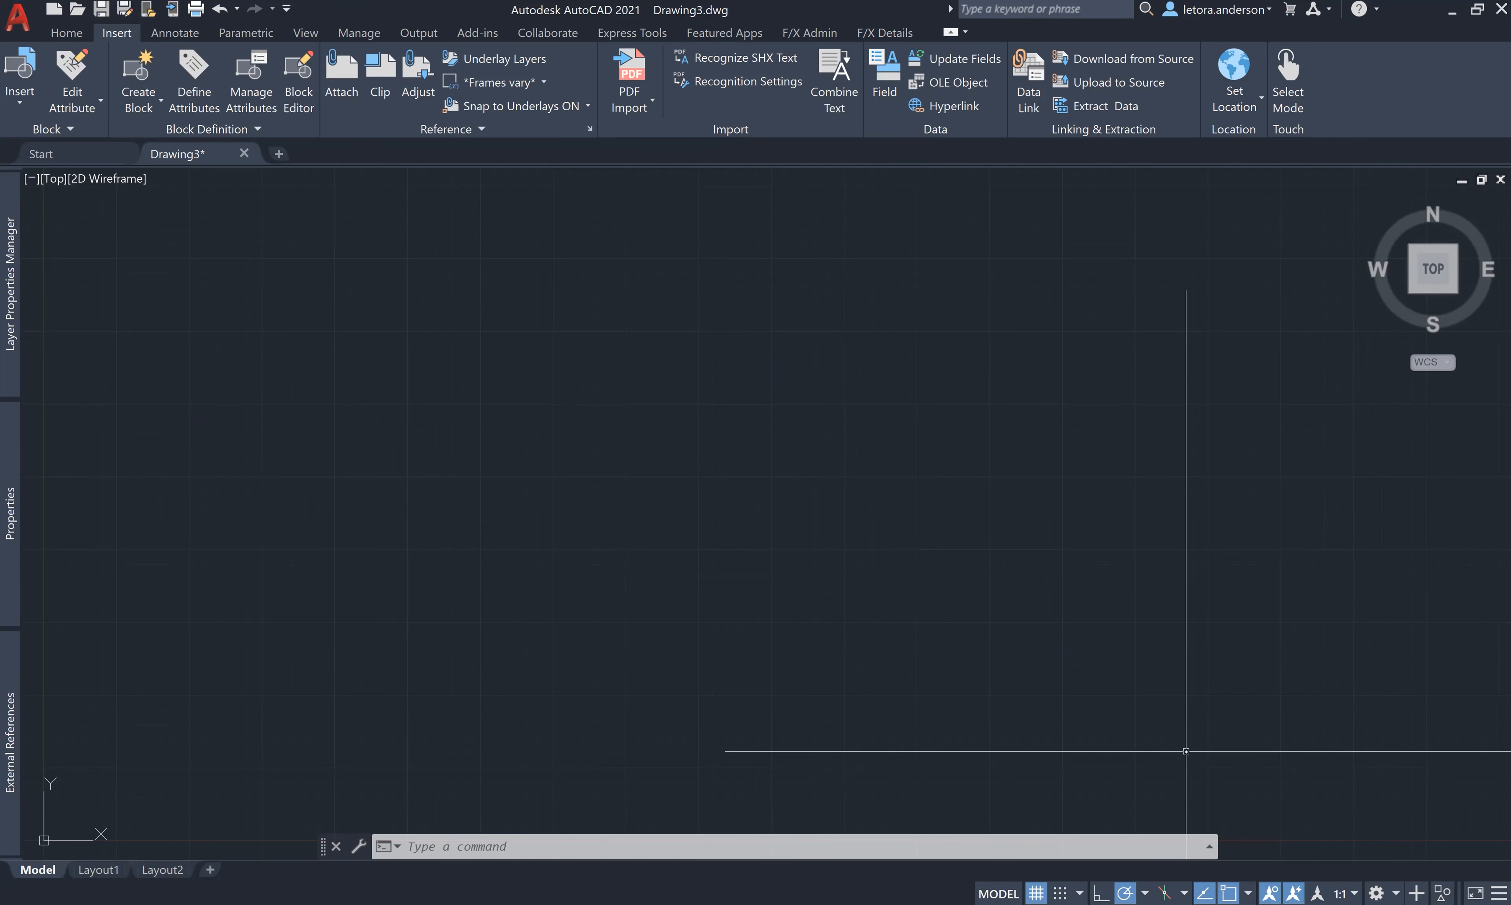
# - Open the UNITS dialog and accept the drawing units settings
pyautogui.write('units')
pyautogui.press('Return')
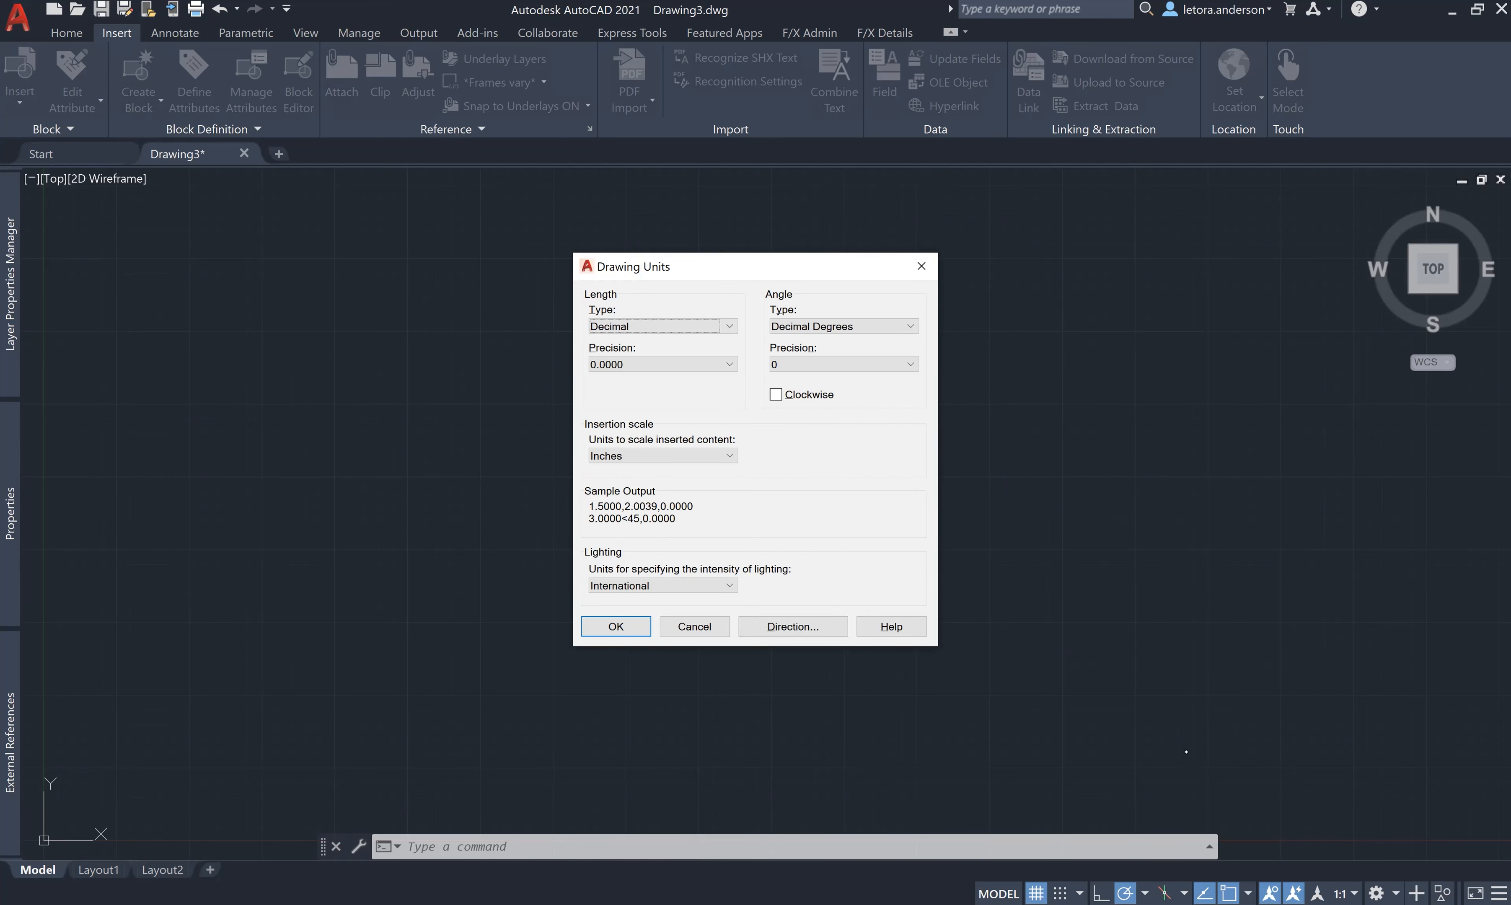
pyautogui.click(597, 627)
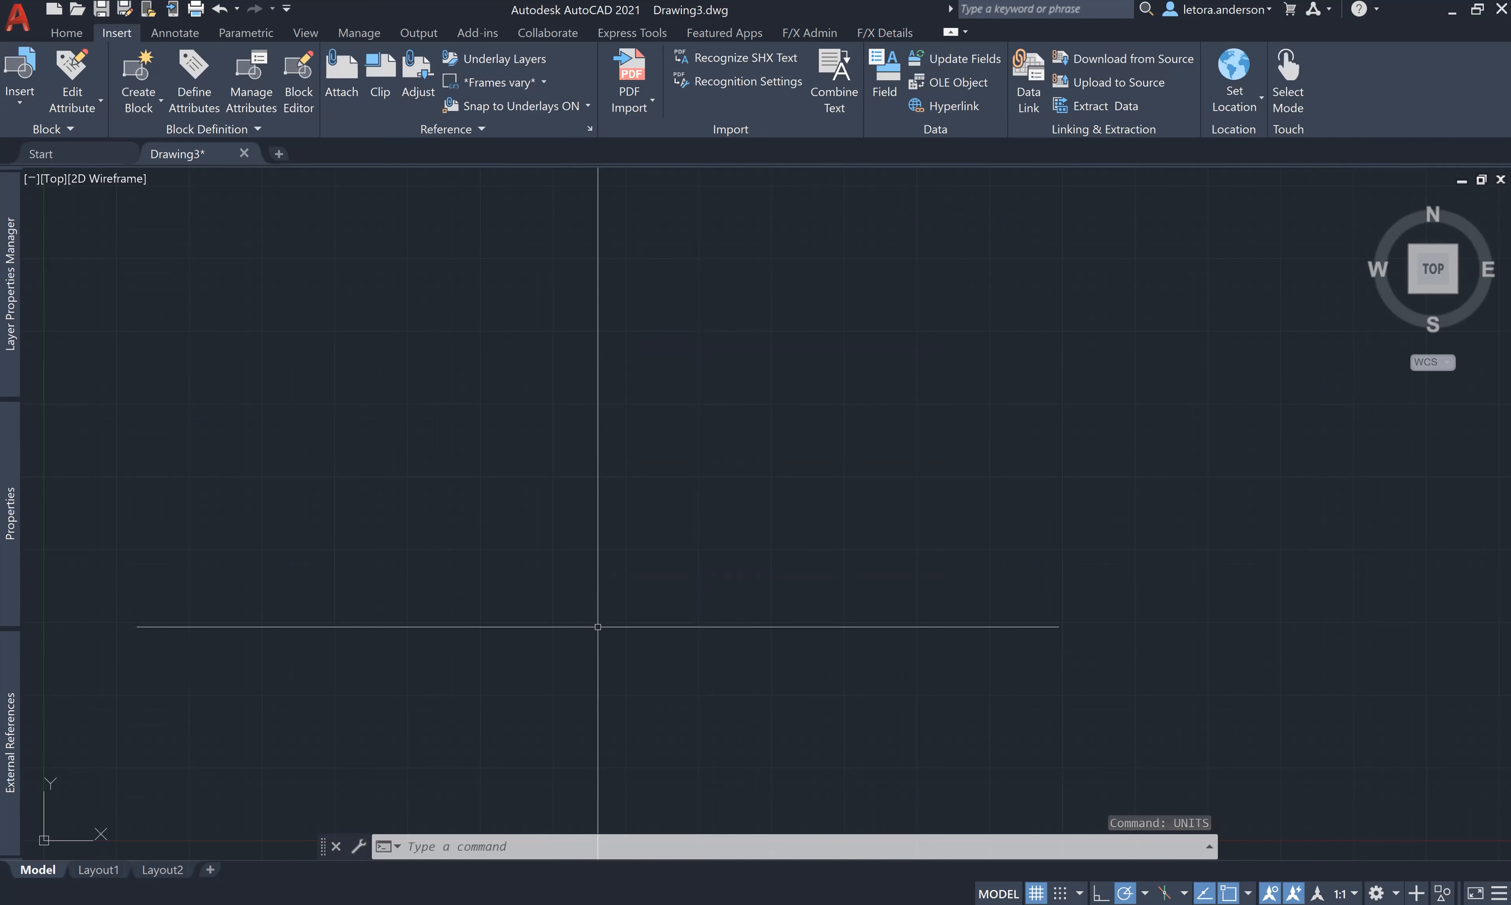
# - Set Layout1's page setup to Adobe PDF, ARCH D paper and the Land Tech.ctb plot style
pyautogui.click(91, 871)
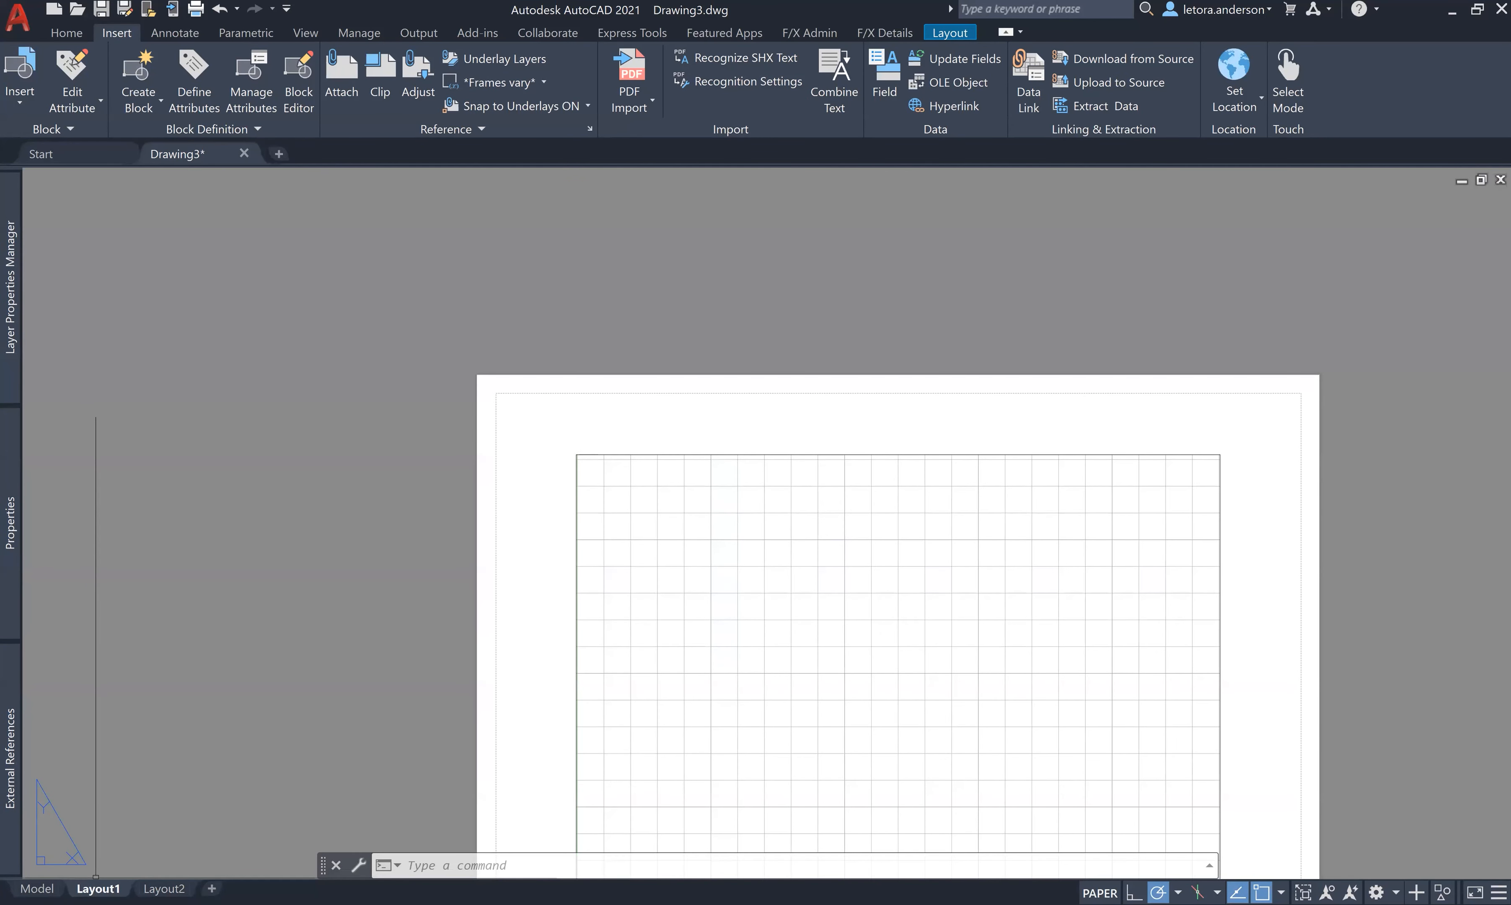
pyautogui.rightClick(95, 878)
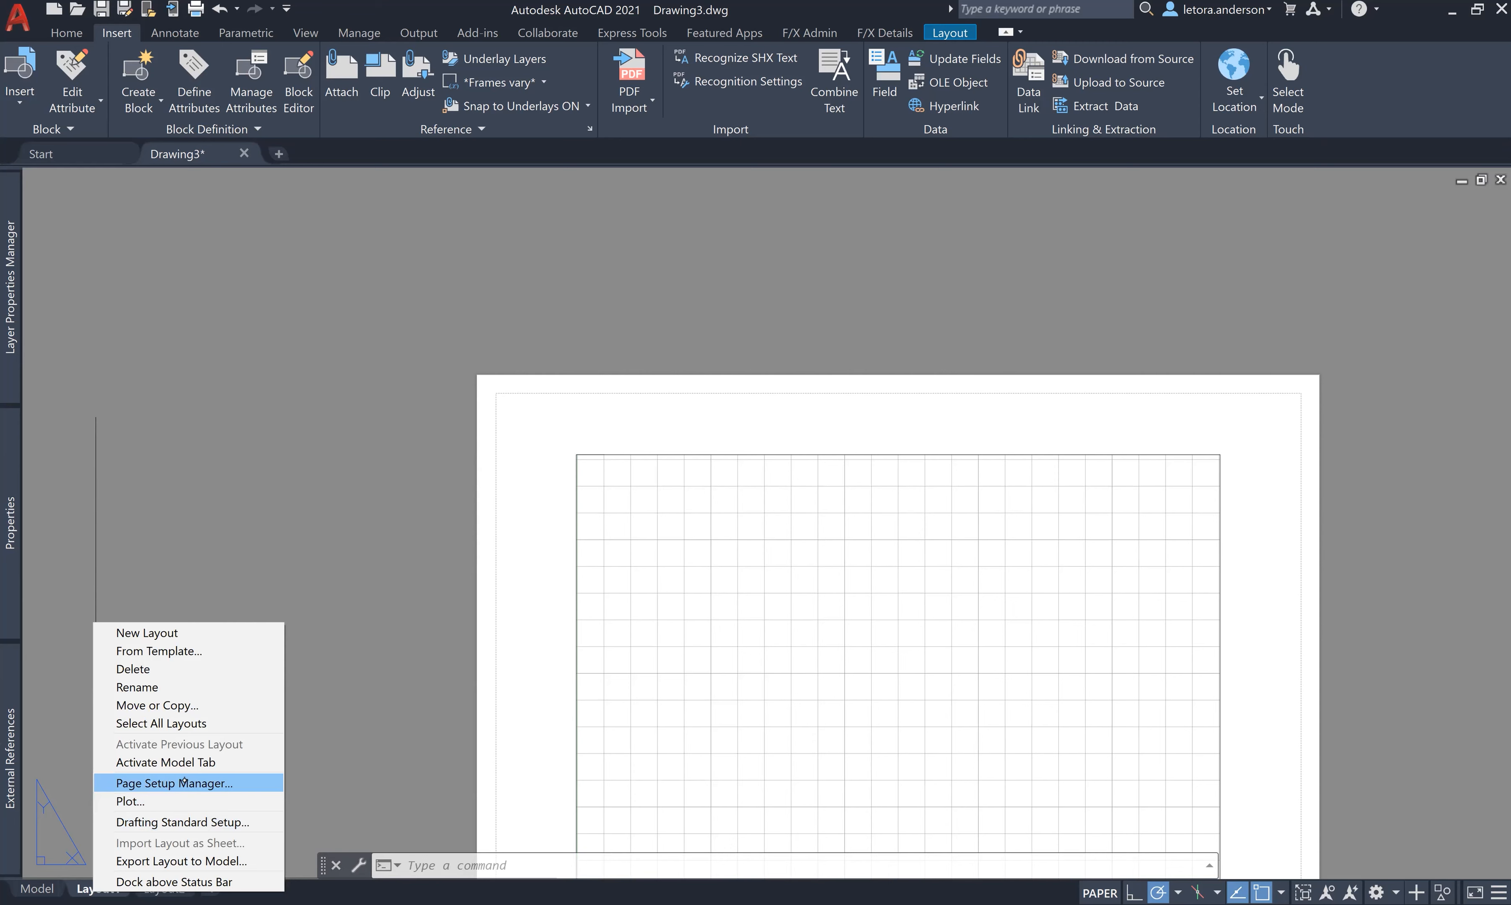
pyautogui.click(184, 782)
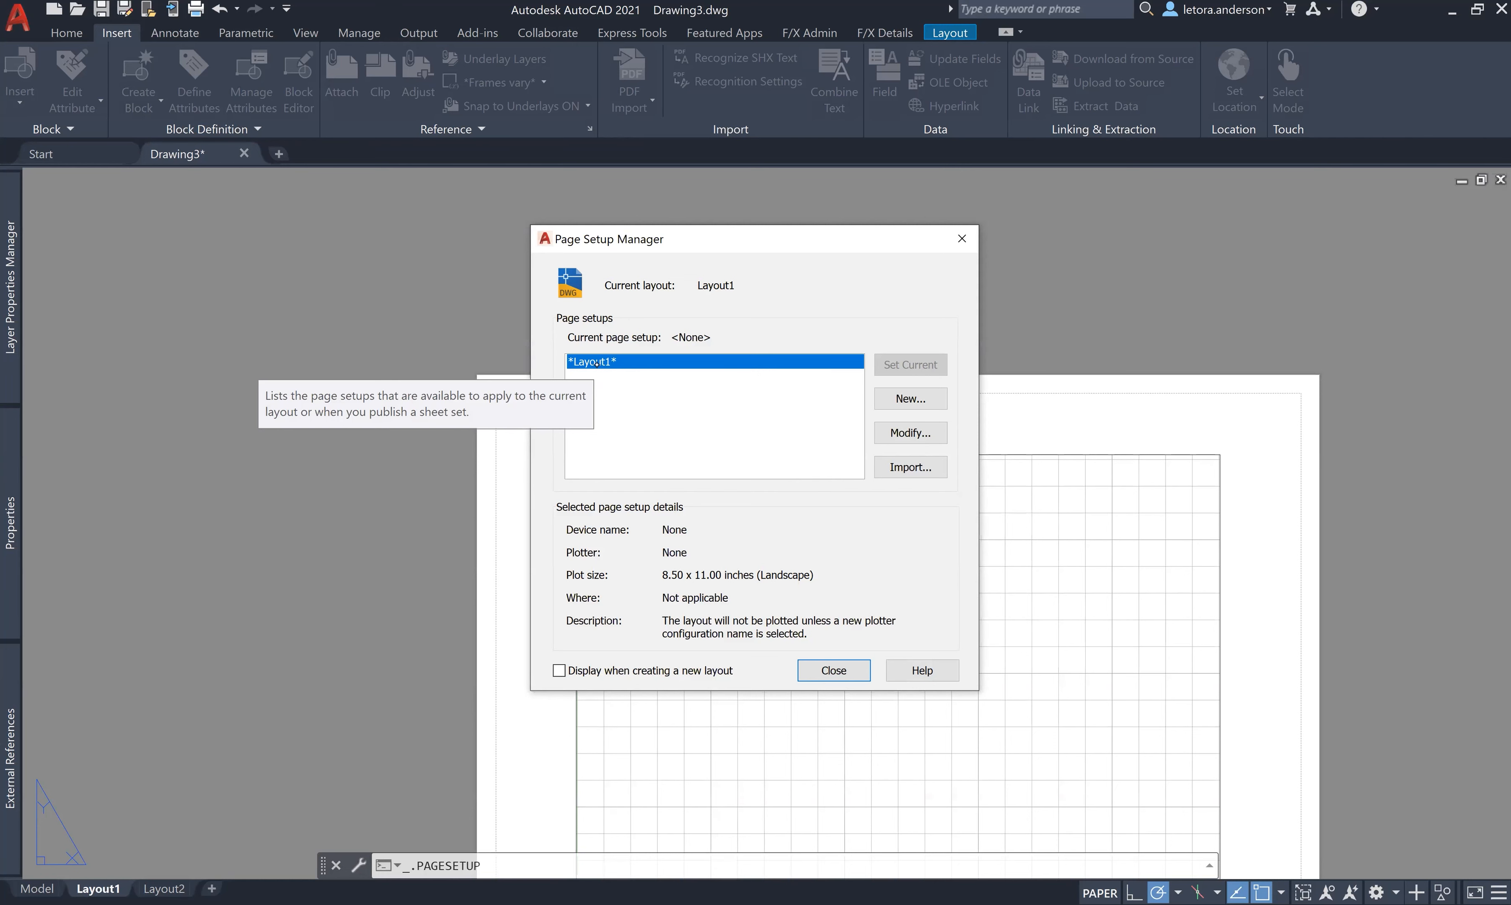
pyautogui.click(918, 437)
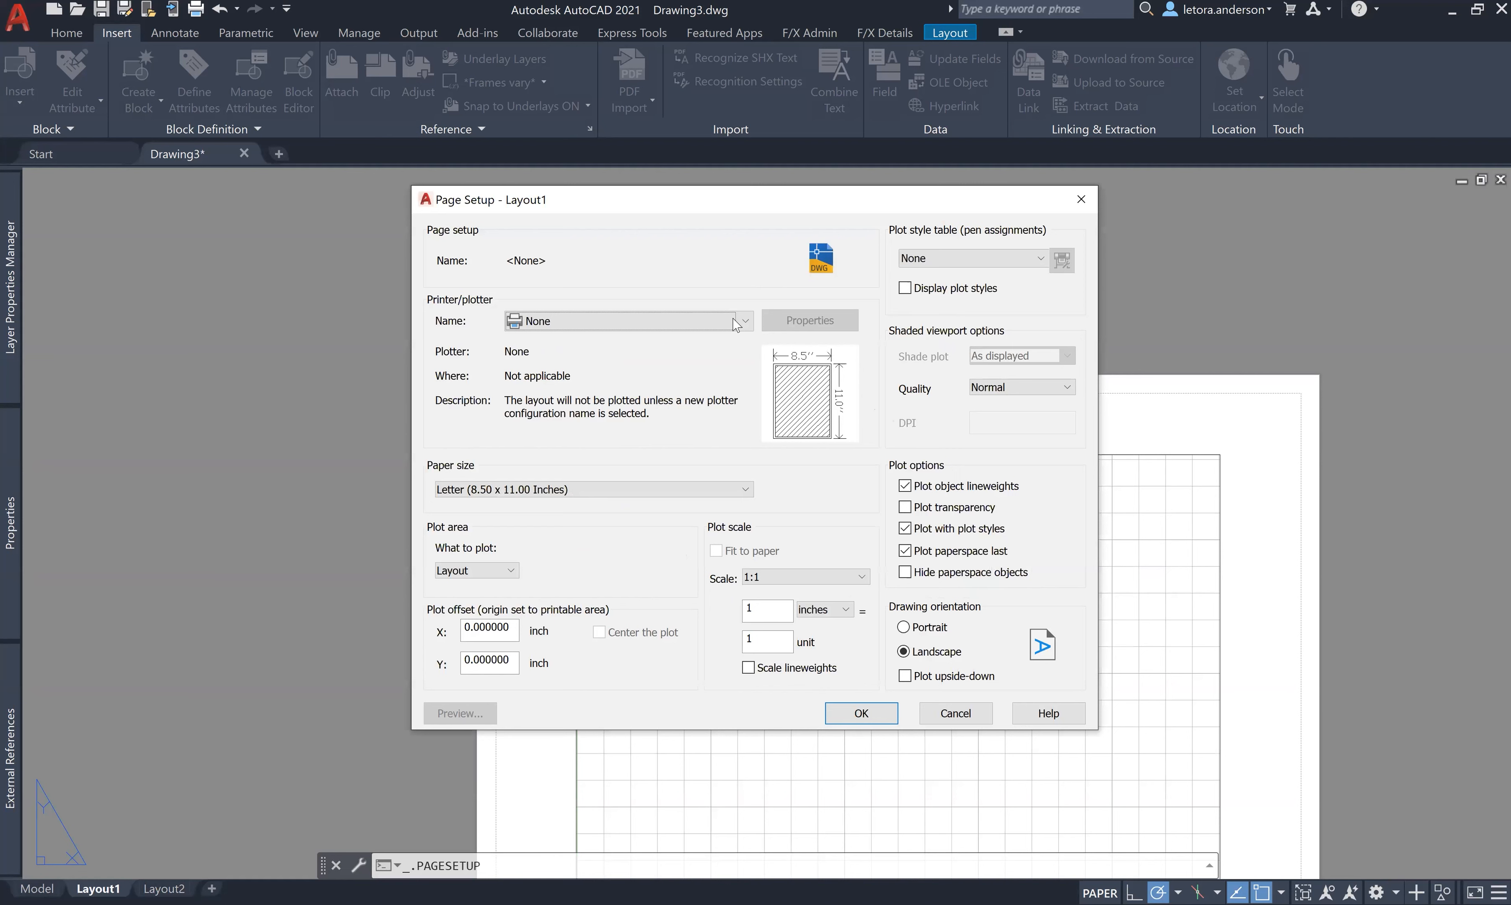
pyautogui.click(736, 323)
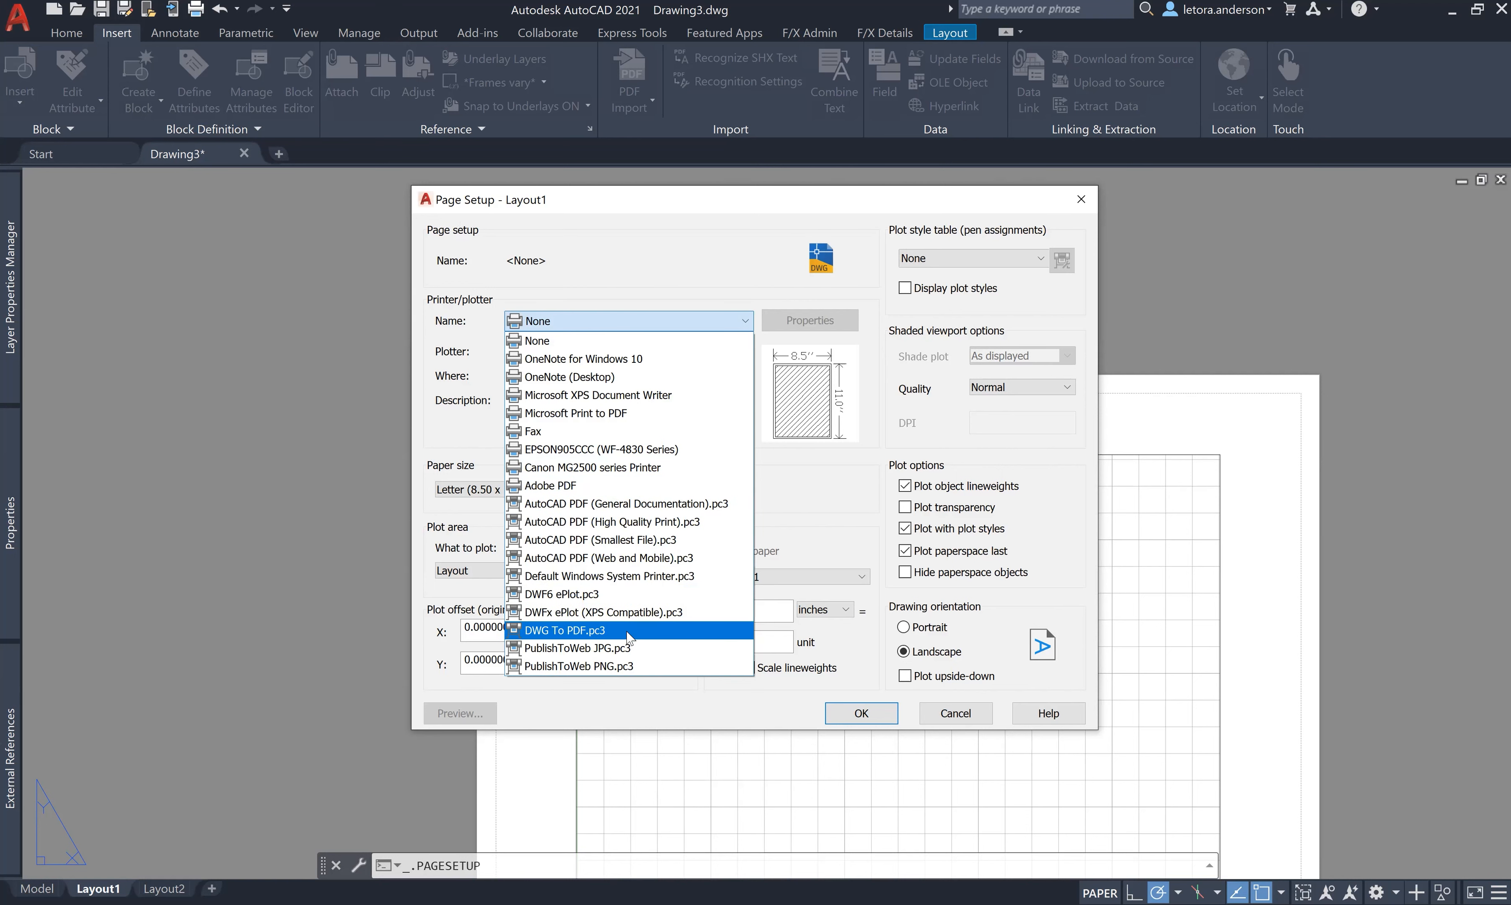
pyautogui.click(631, 488)
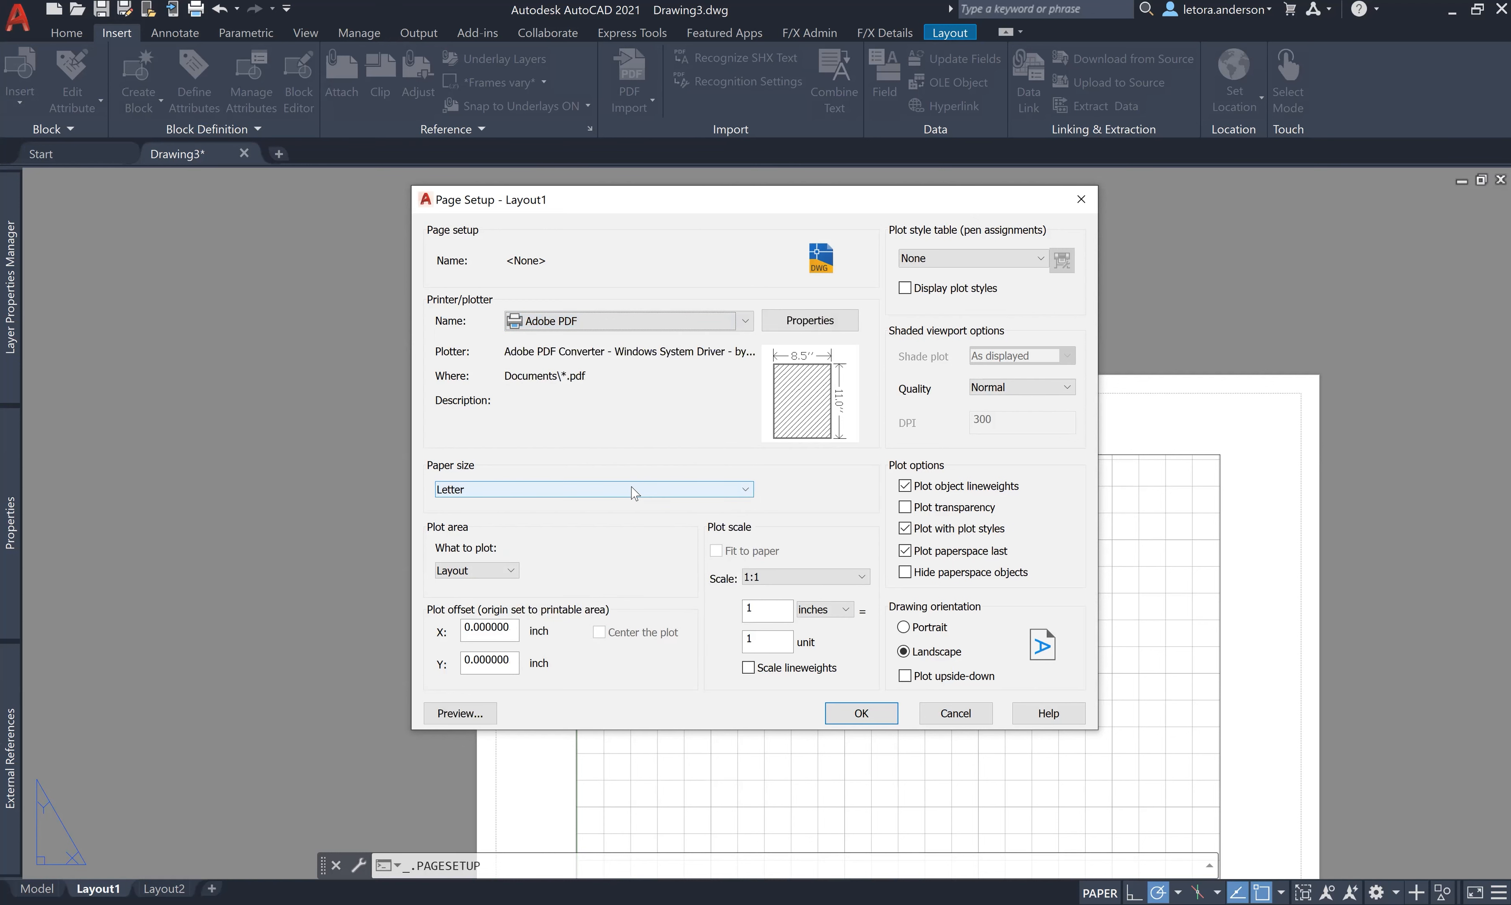
pyautogui.click(633, 490)
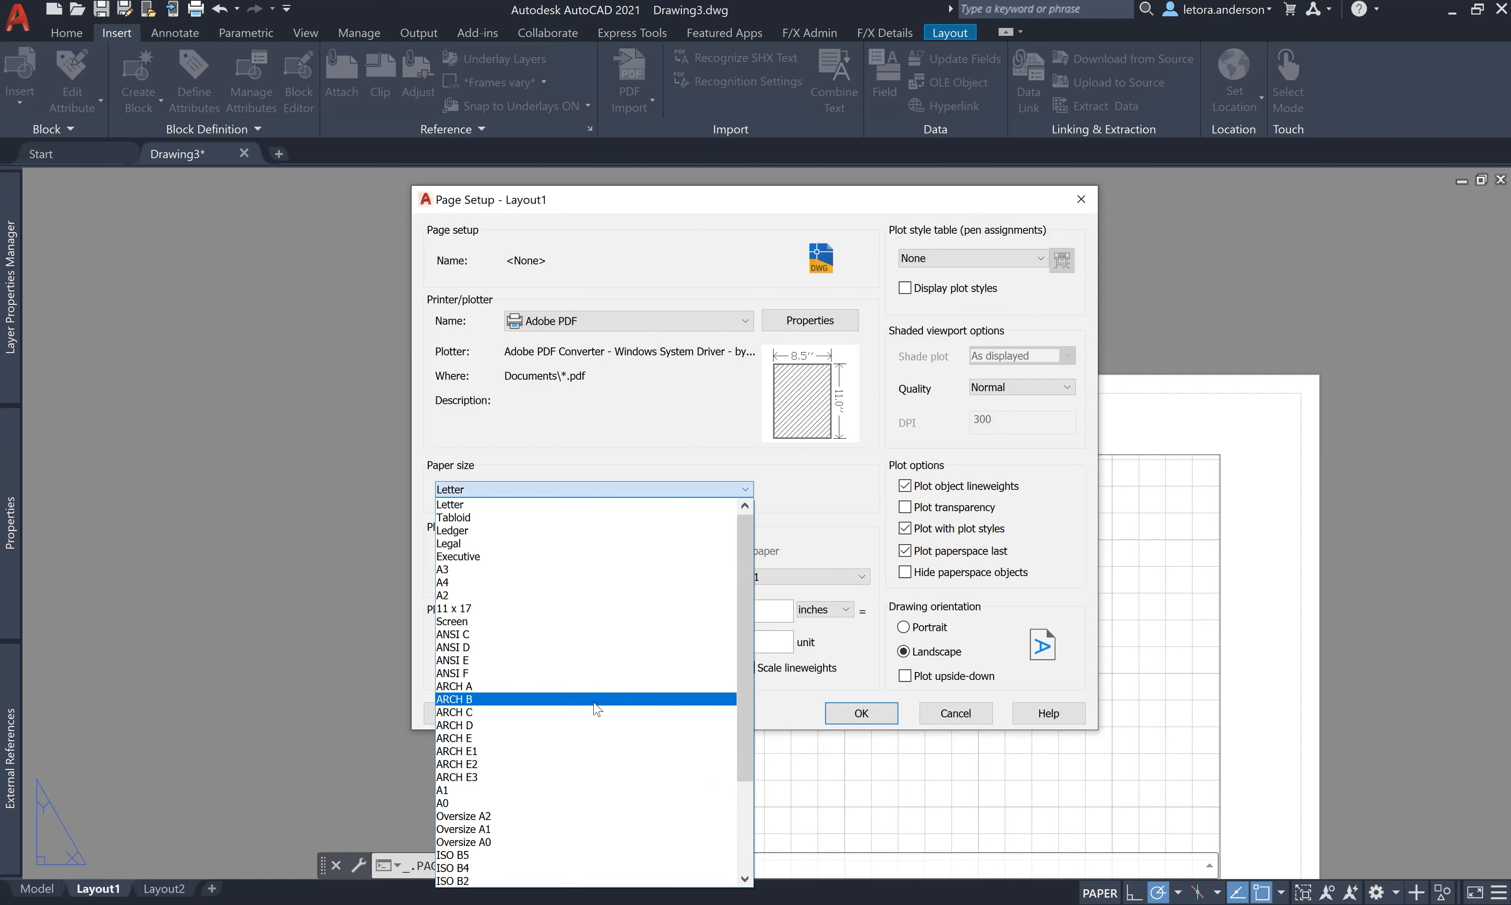
pyautogui.click(595, 725)
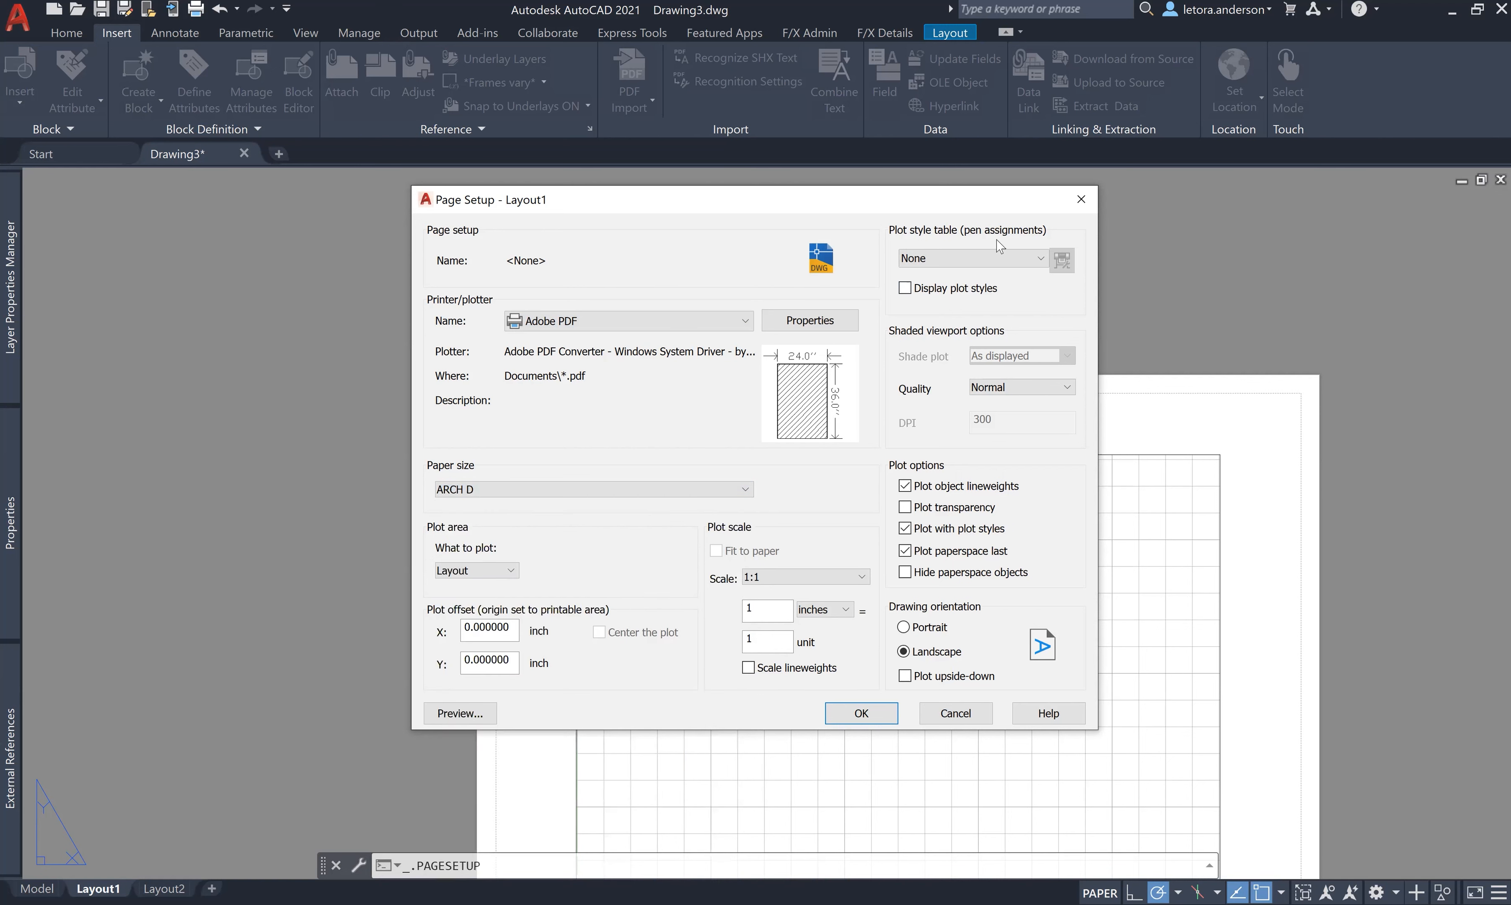
pyautogui.click(995, 265)
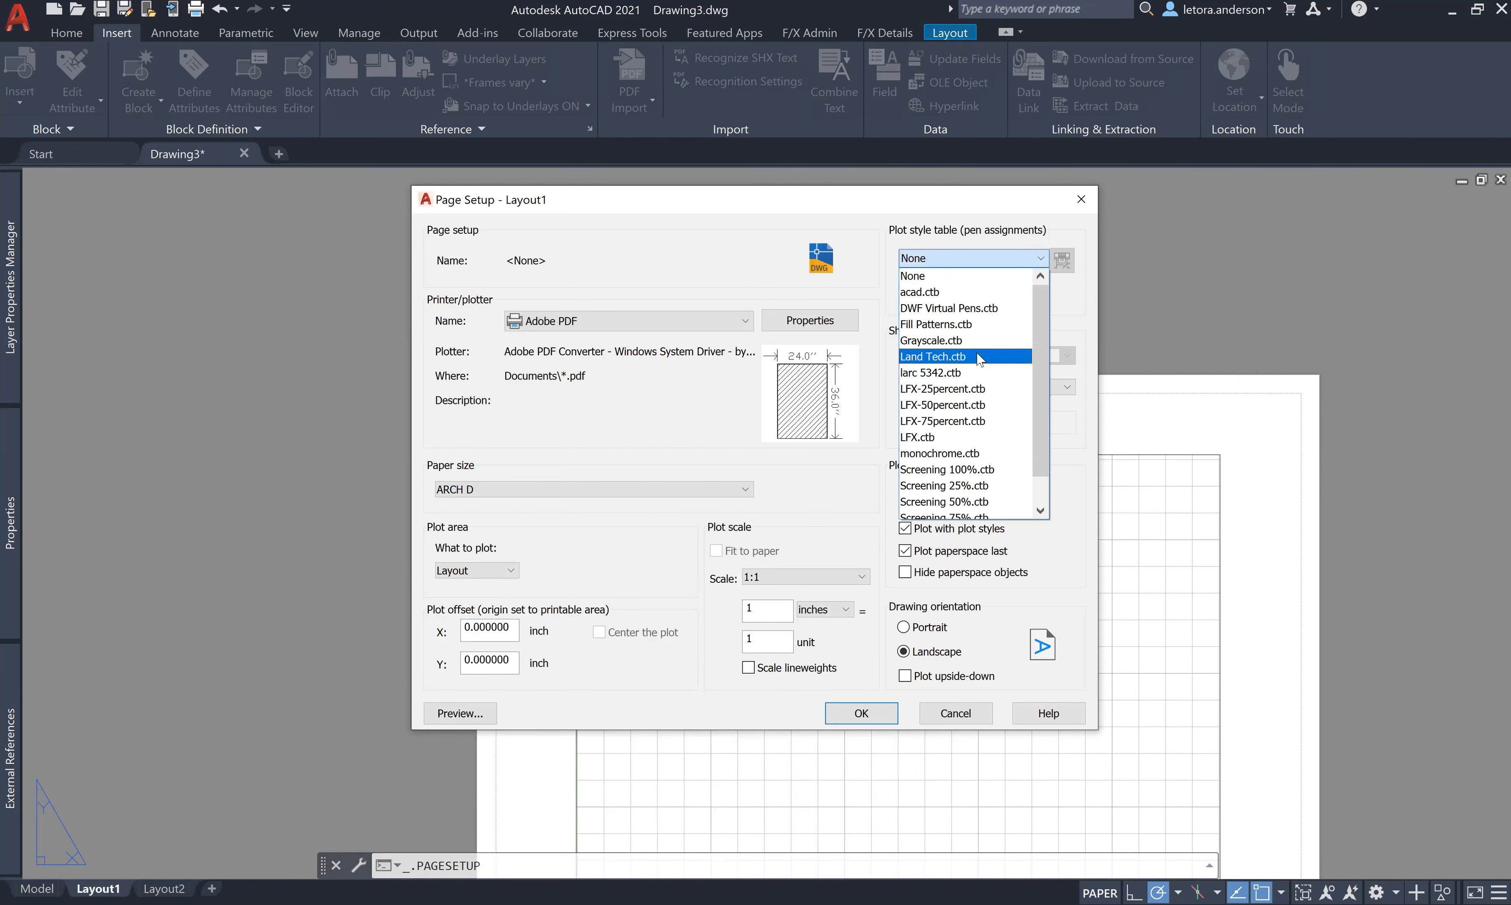
pyautogui.click(979, 357)
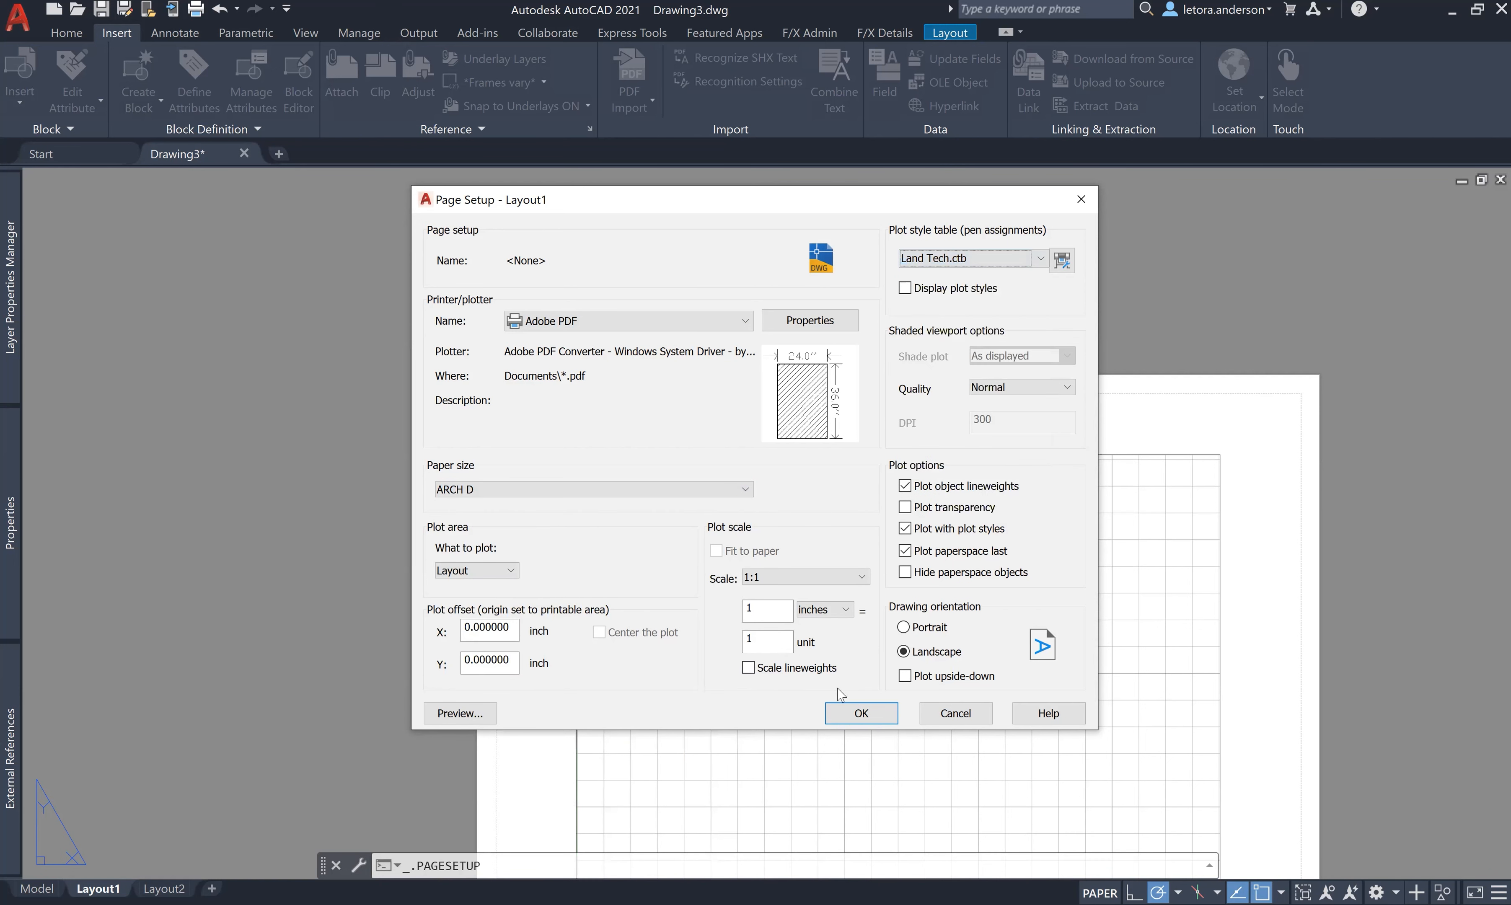
pyautogui.click(850, 717)
# - Close the Page Setup Manager to return to the ARCH D Layout1 sheet
pyautogui.click(833, 671)
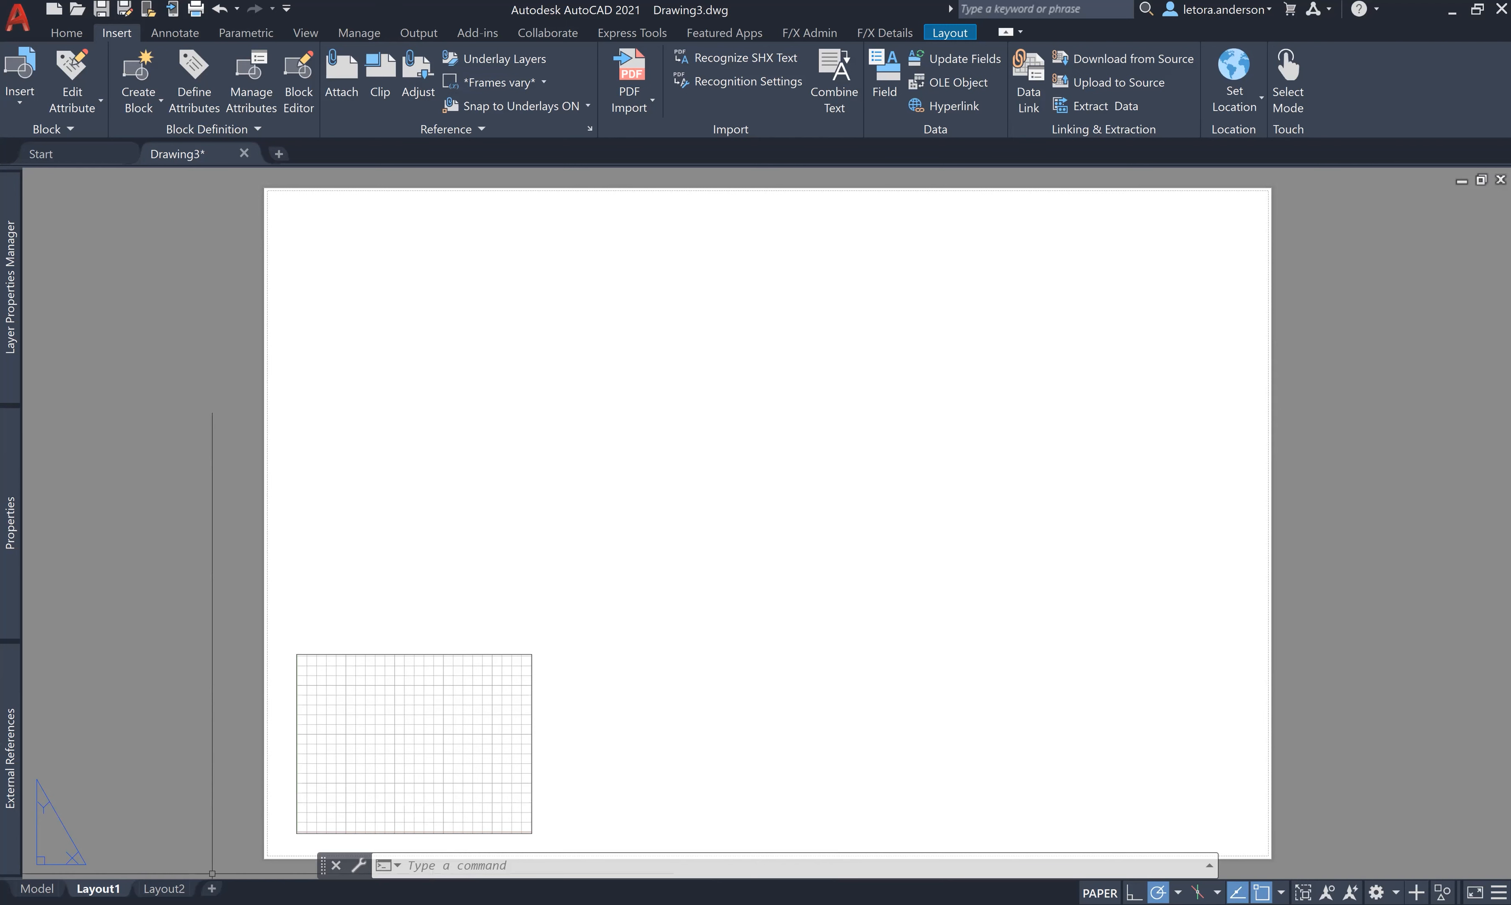
pyautogui.moveTo(38, 888)
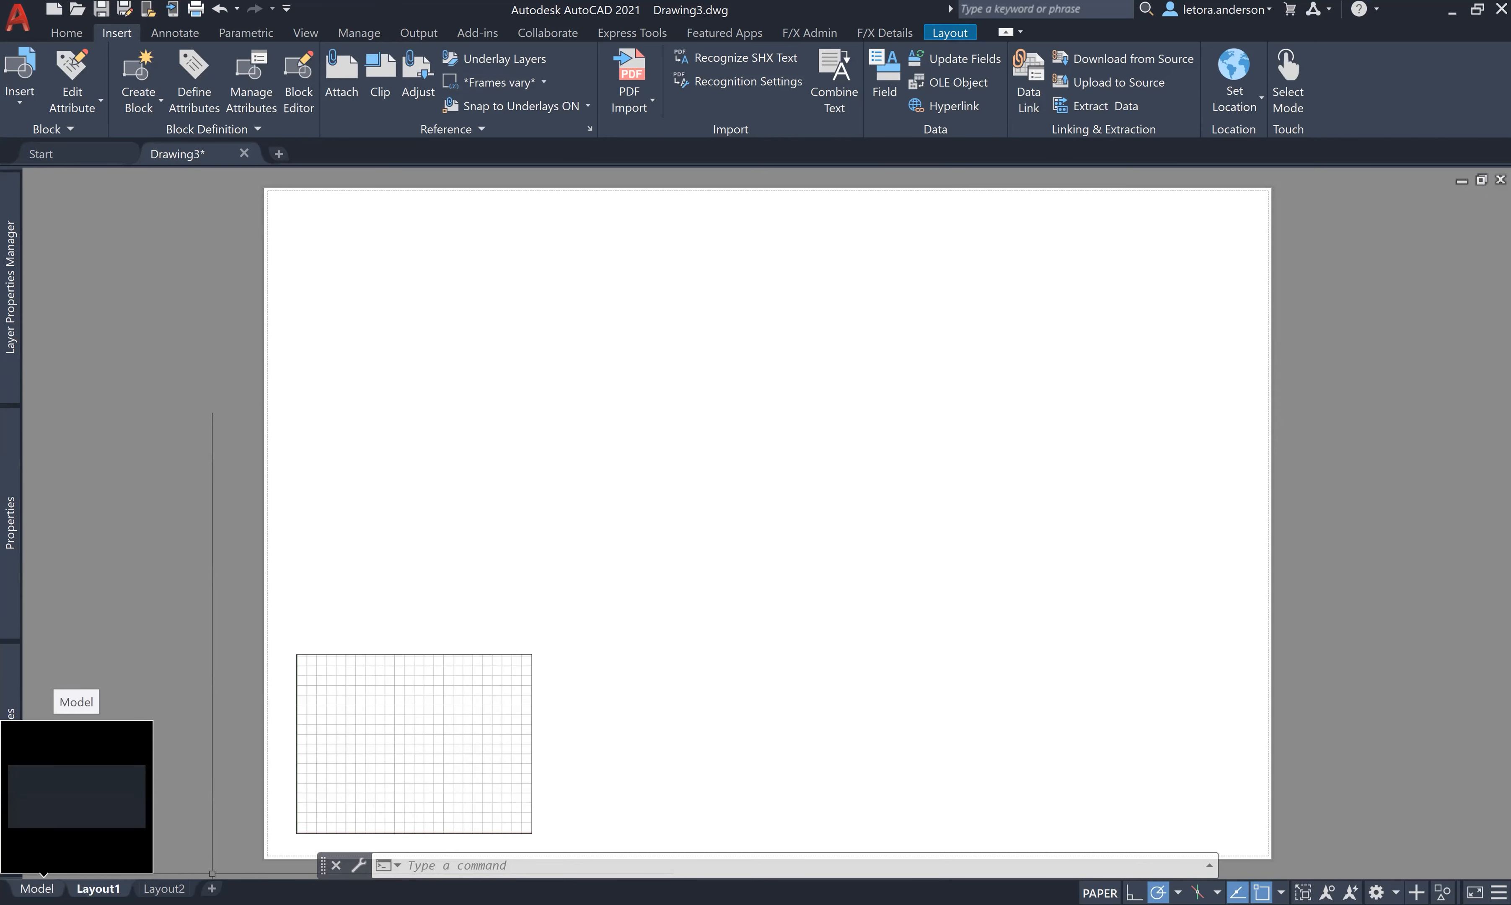
# - In model space, attach Project Details.dwg as an overlay xref at 0,0,0 using XR
pyautogui.click(38, 888)
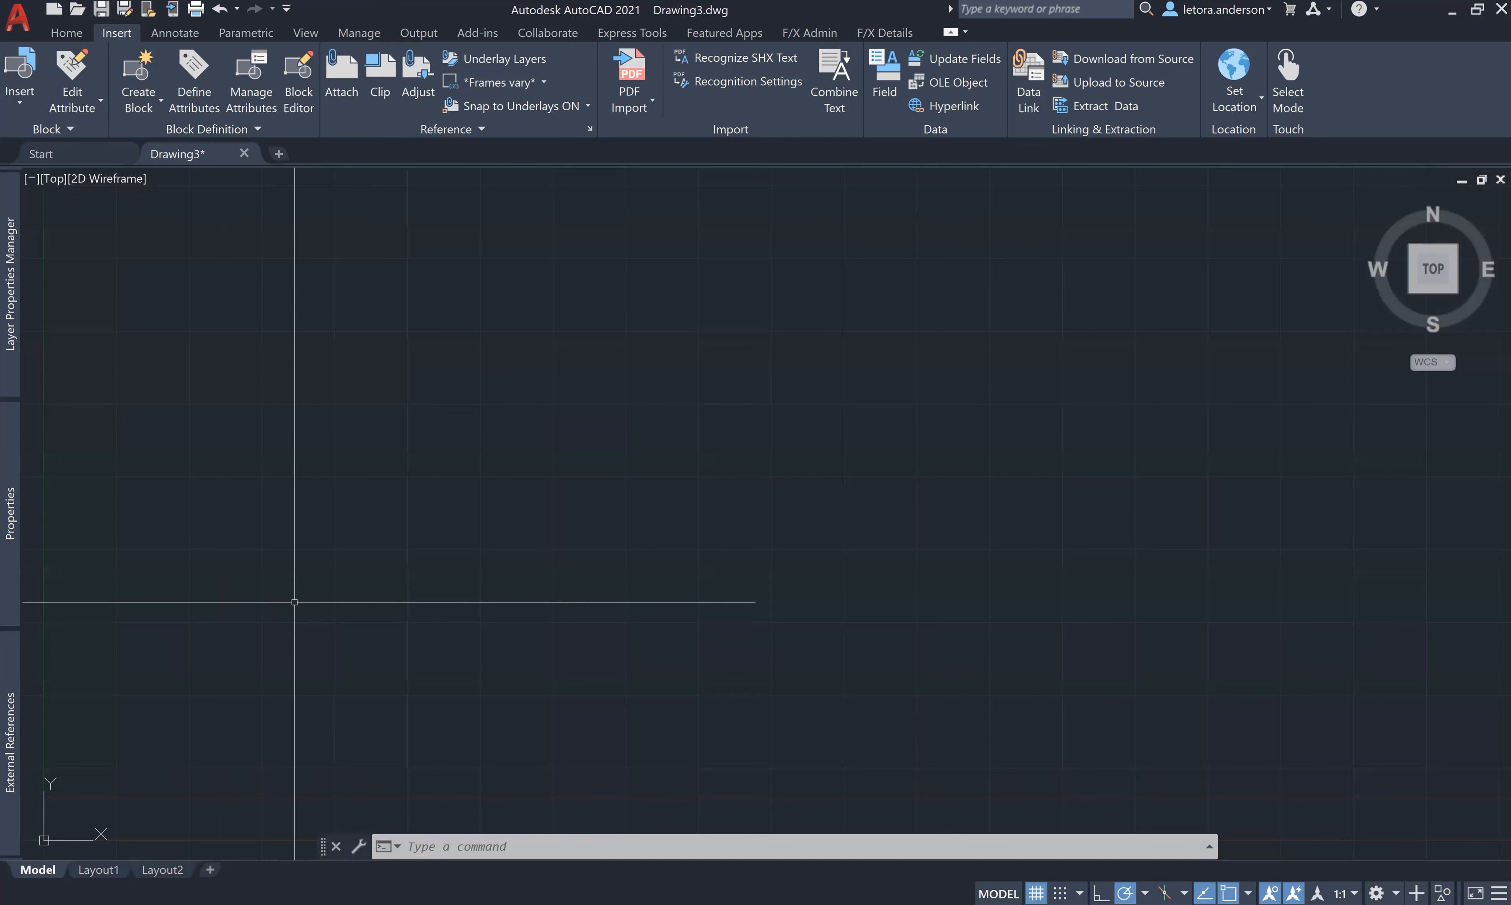
pyautogui.click(8, 331)
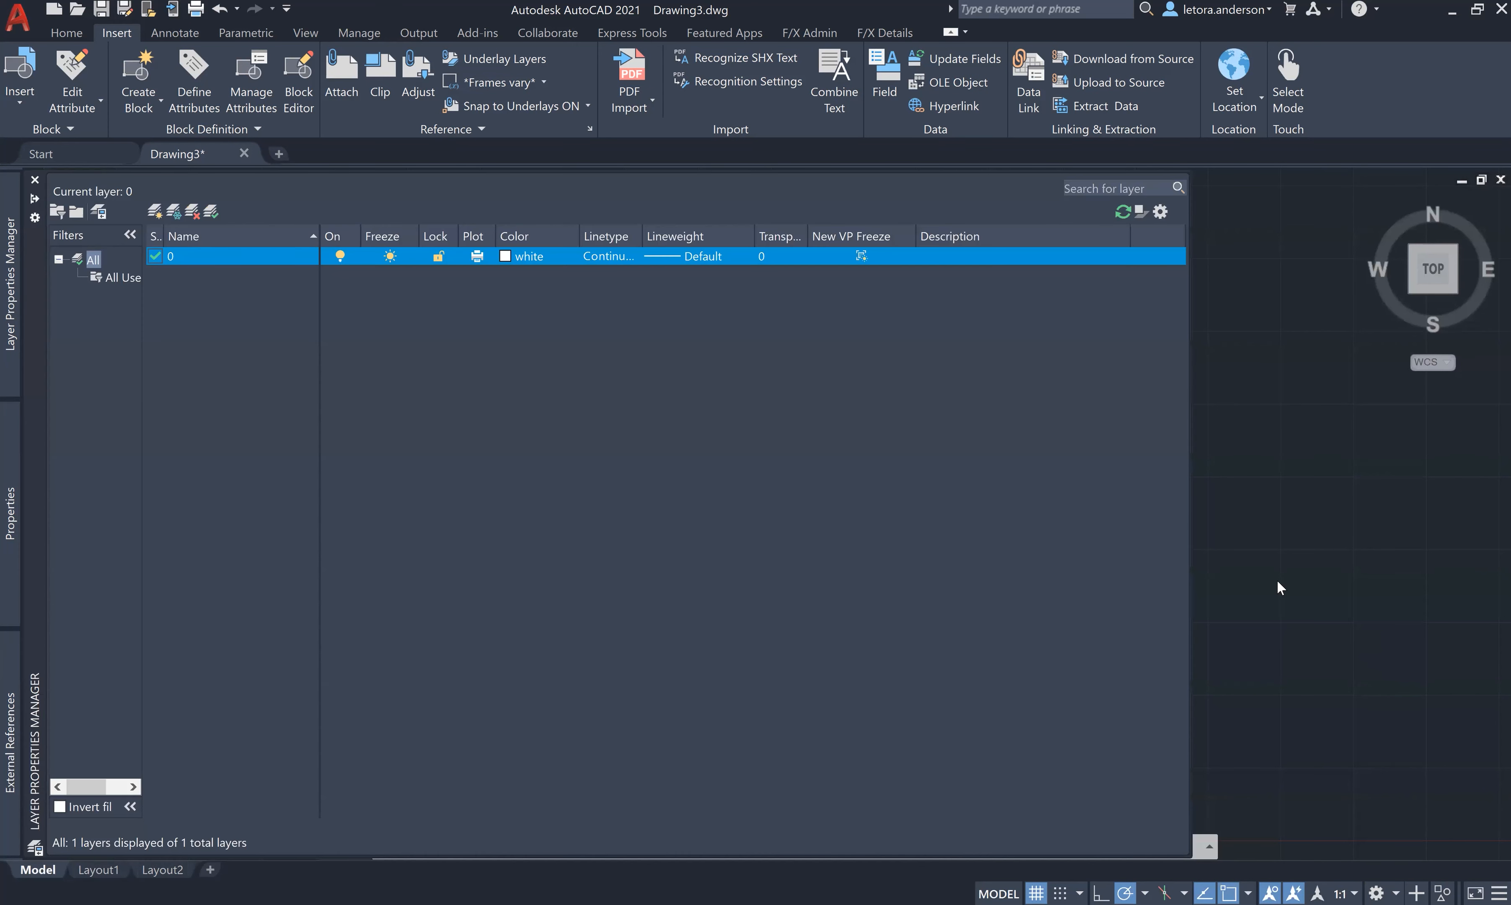
pyautogui.write('X')
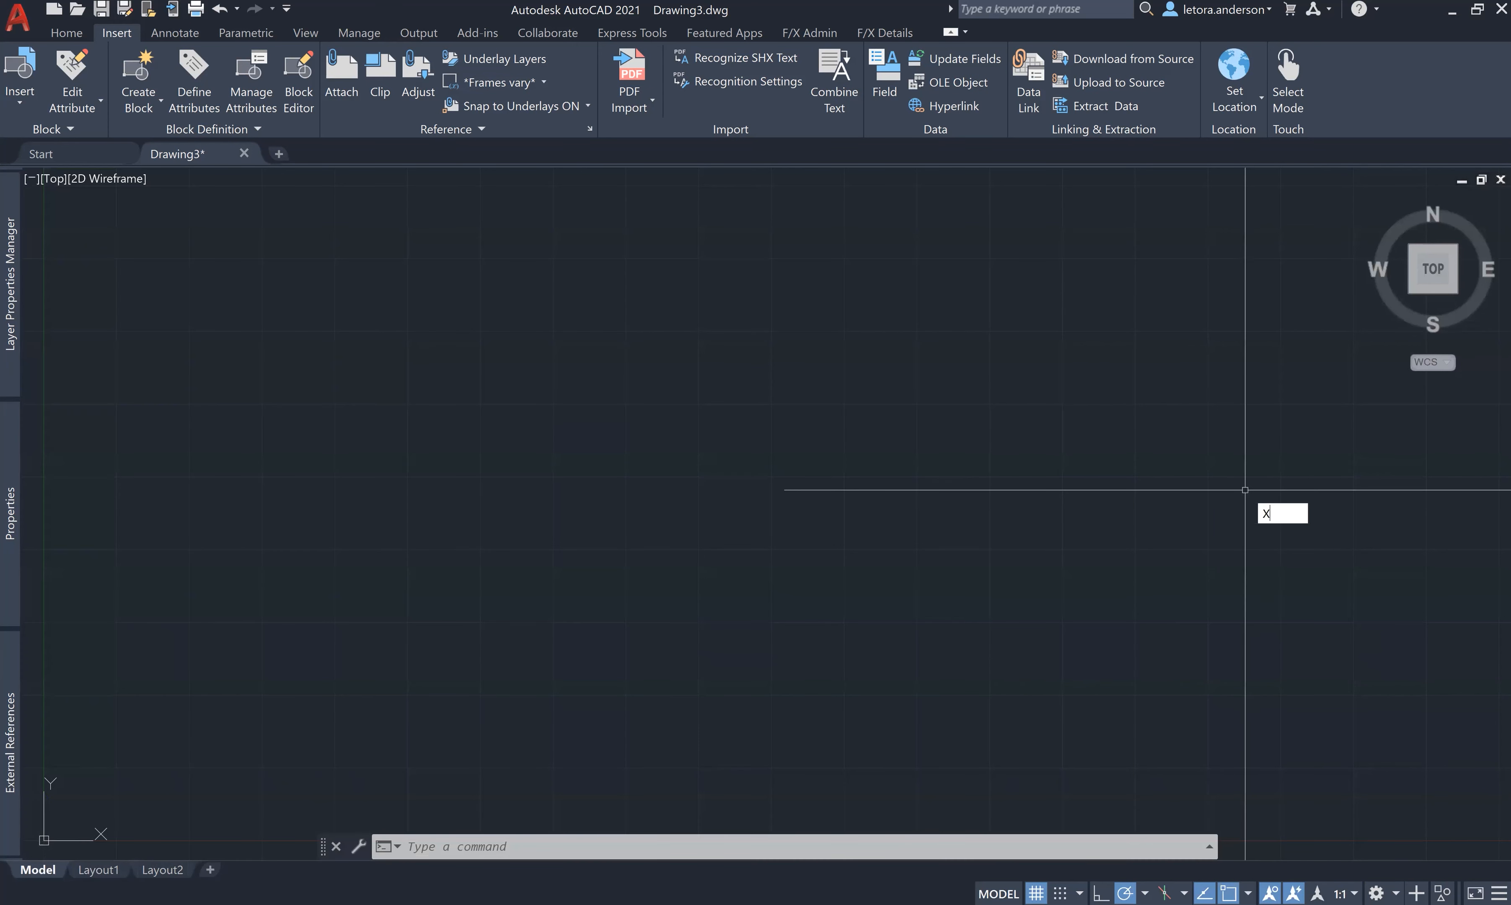
pyautogui.write('R')
pyautogui.press('Return')
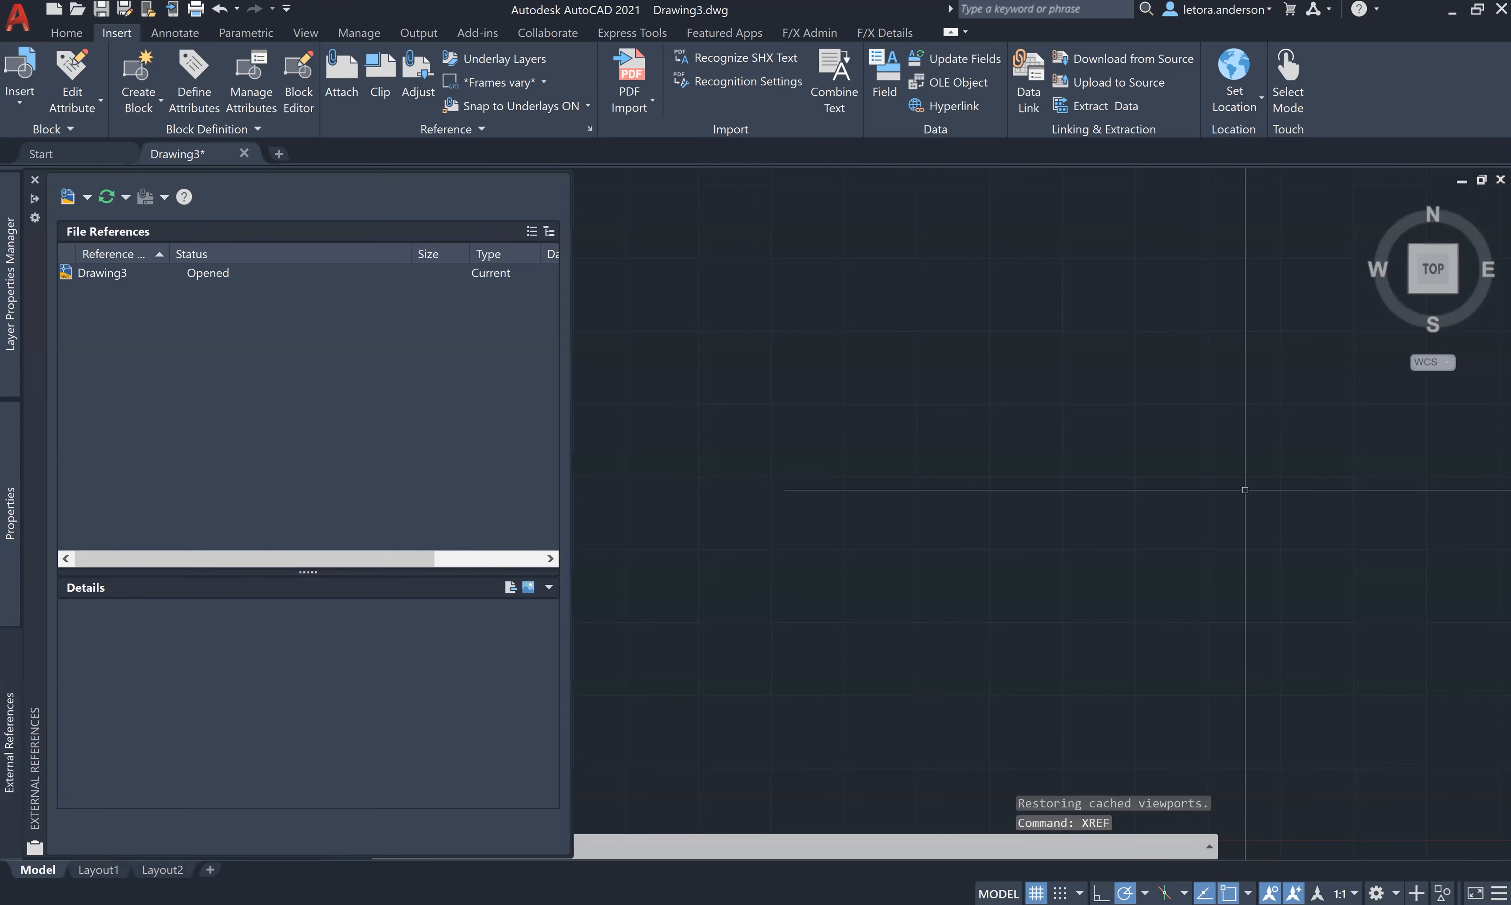
pyautogui.click(86, 199)
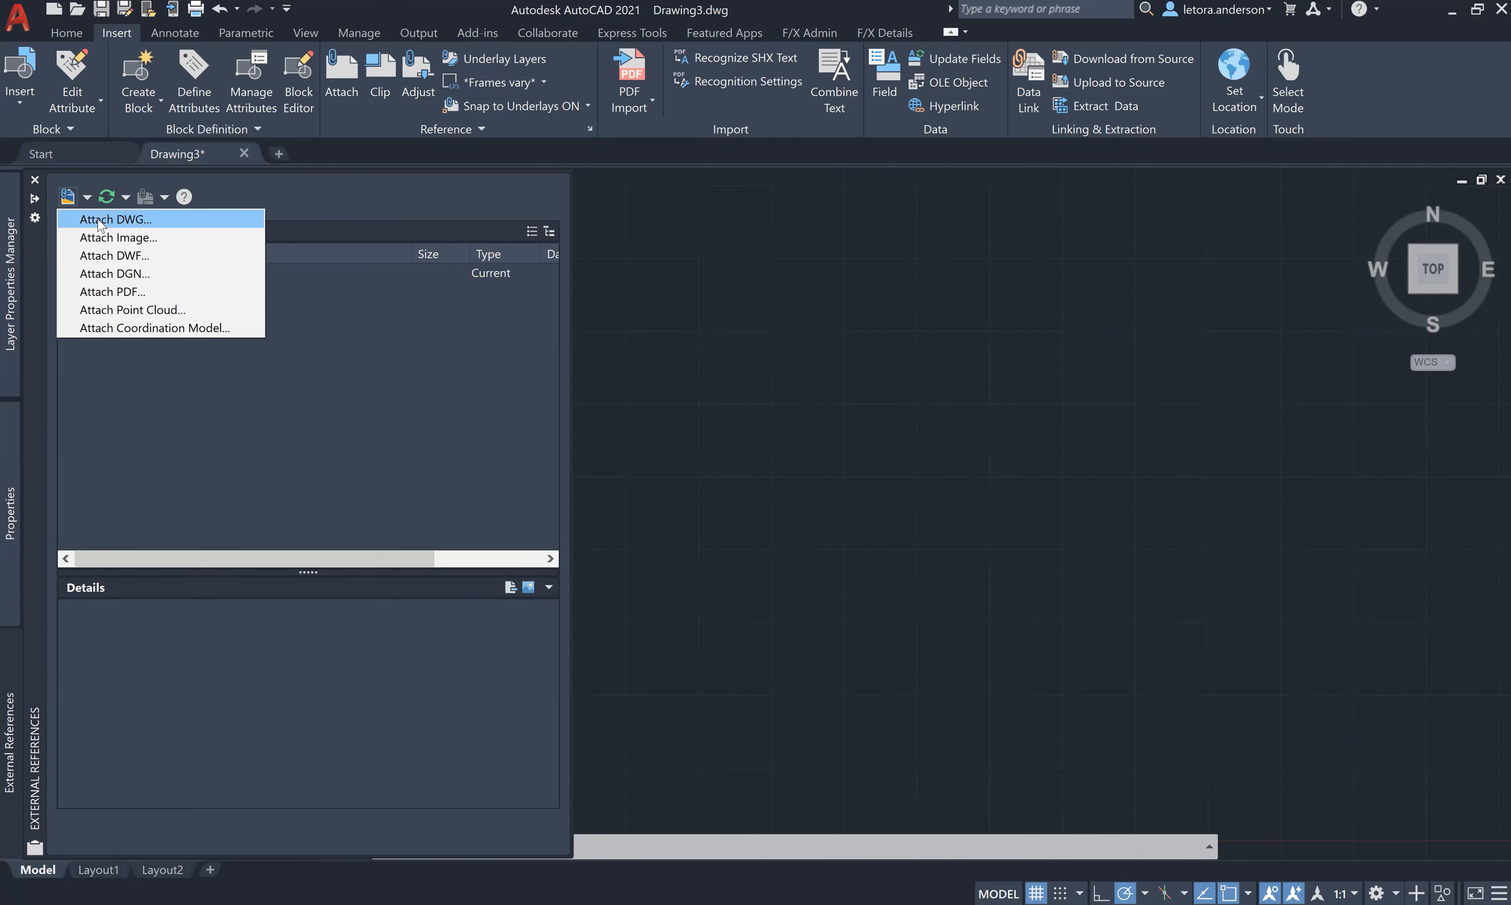
pyautogui.click(100, 221)
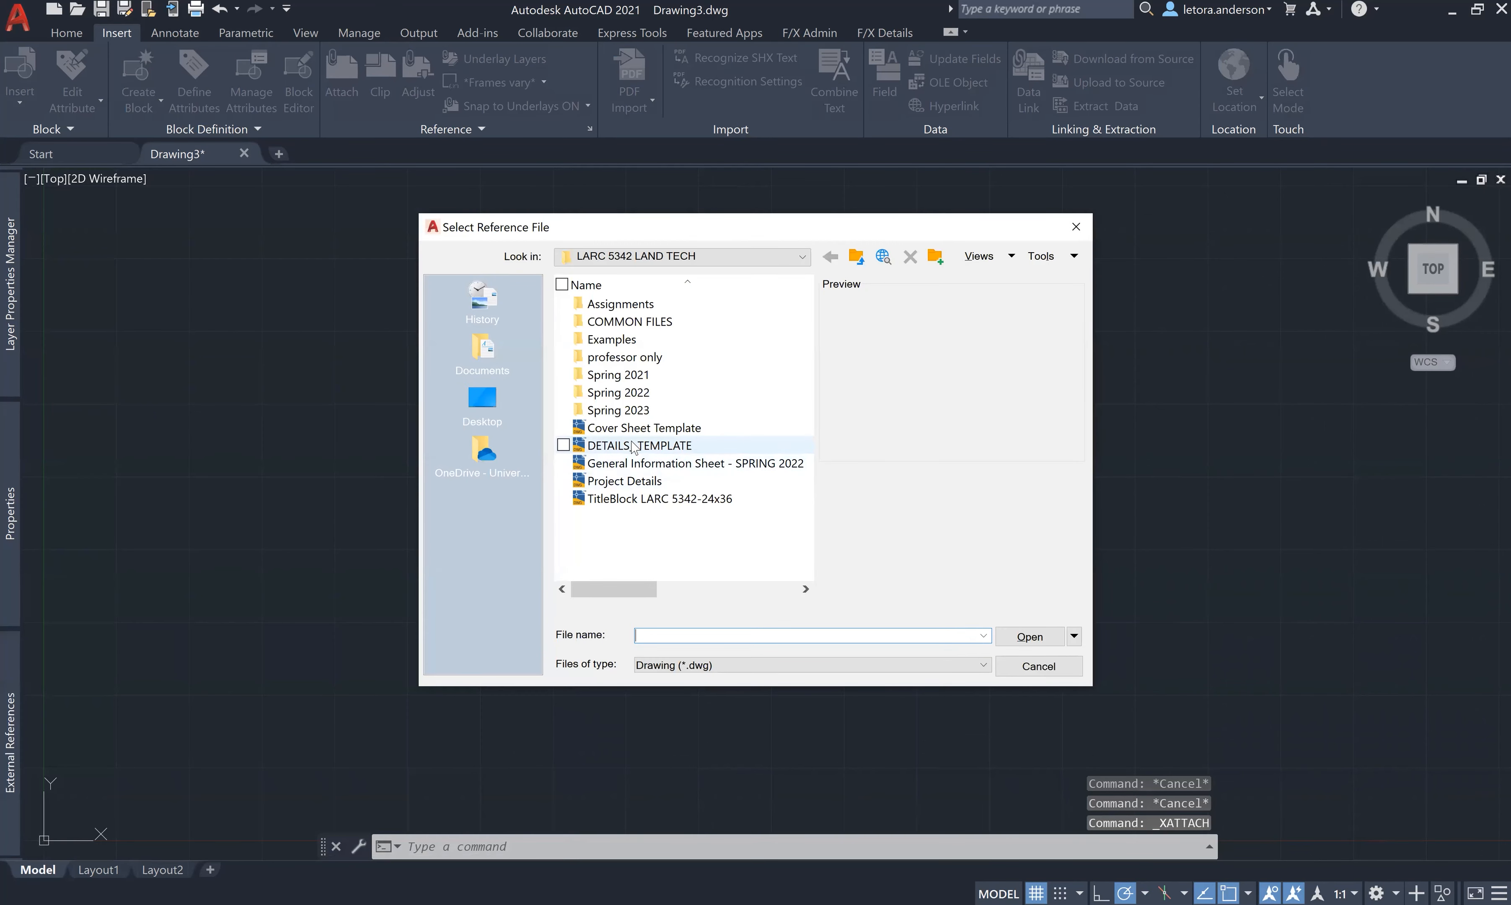
pyautogui.click(633, 482)
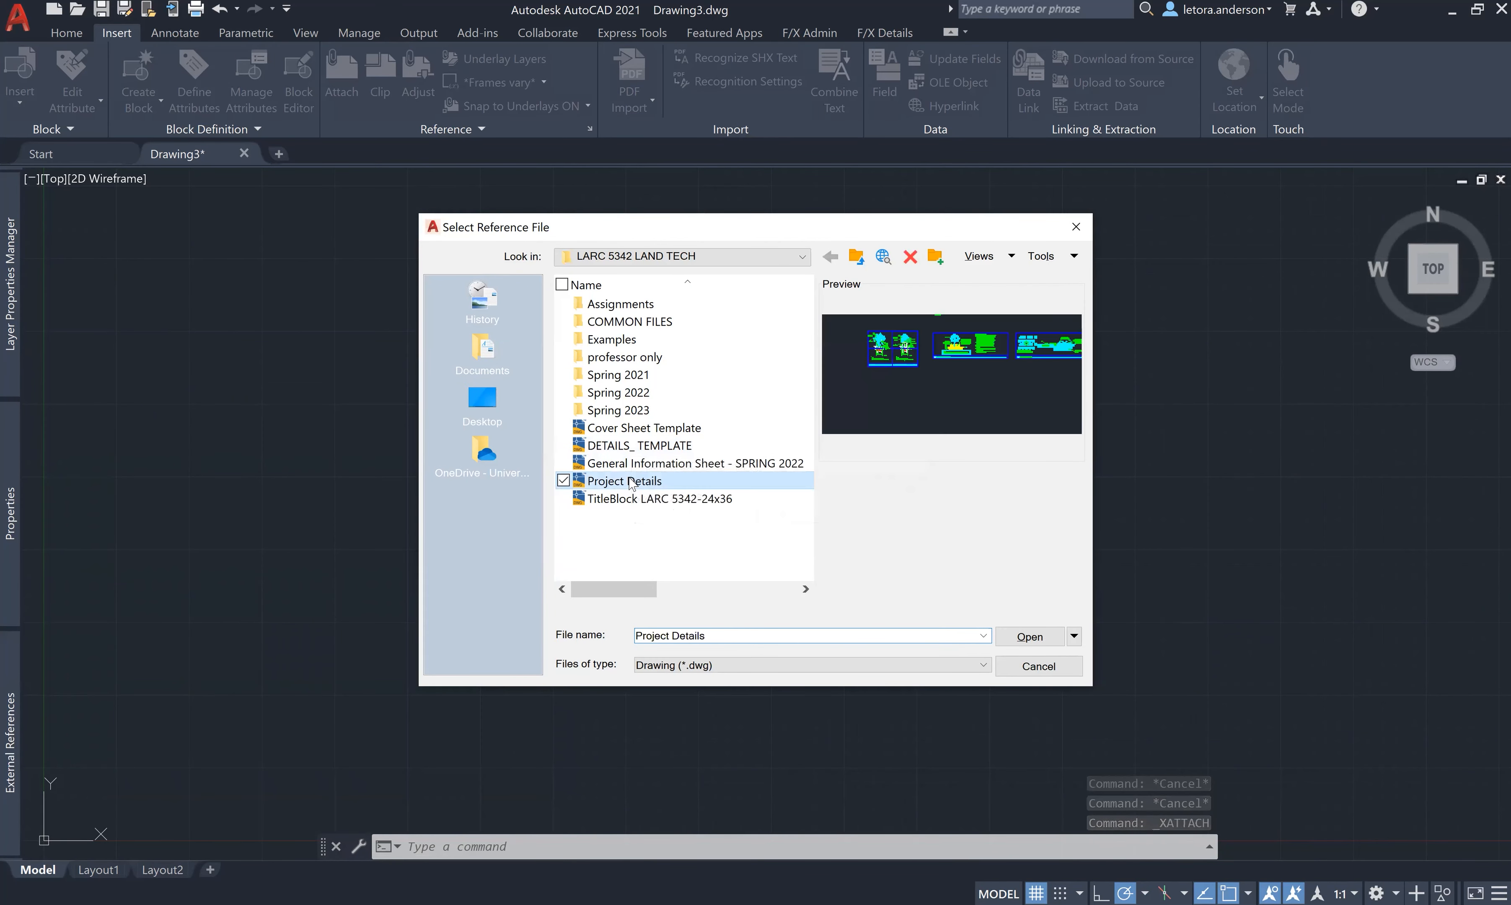
pyautogui.click(1035, 638)
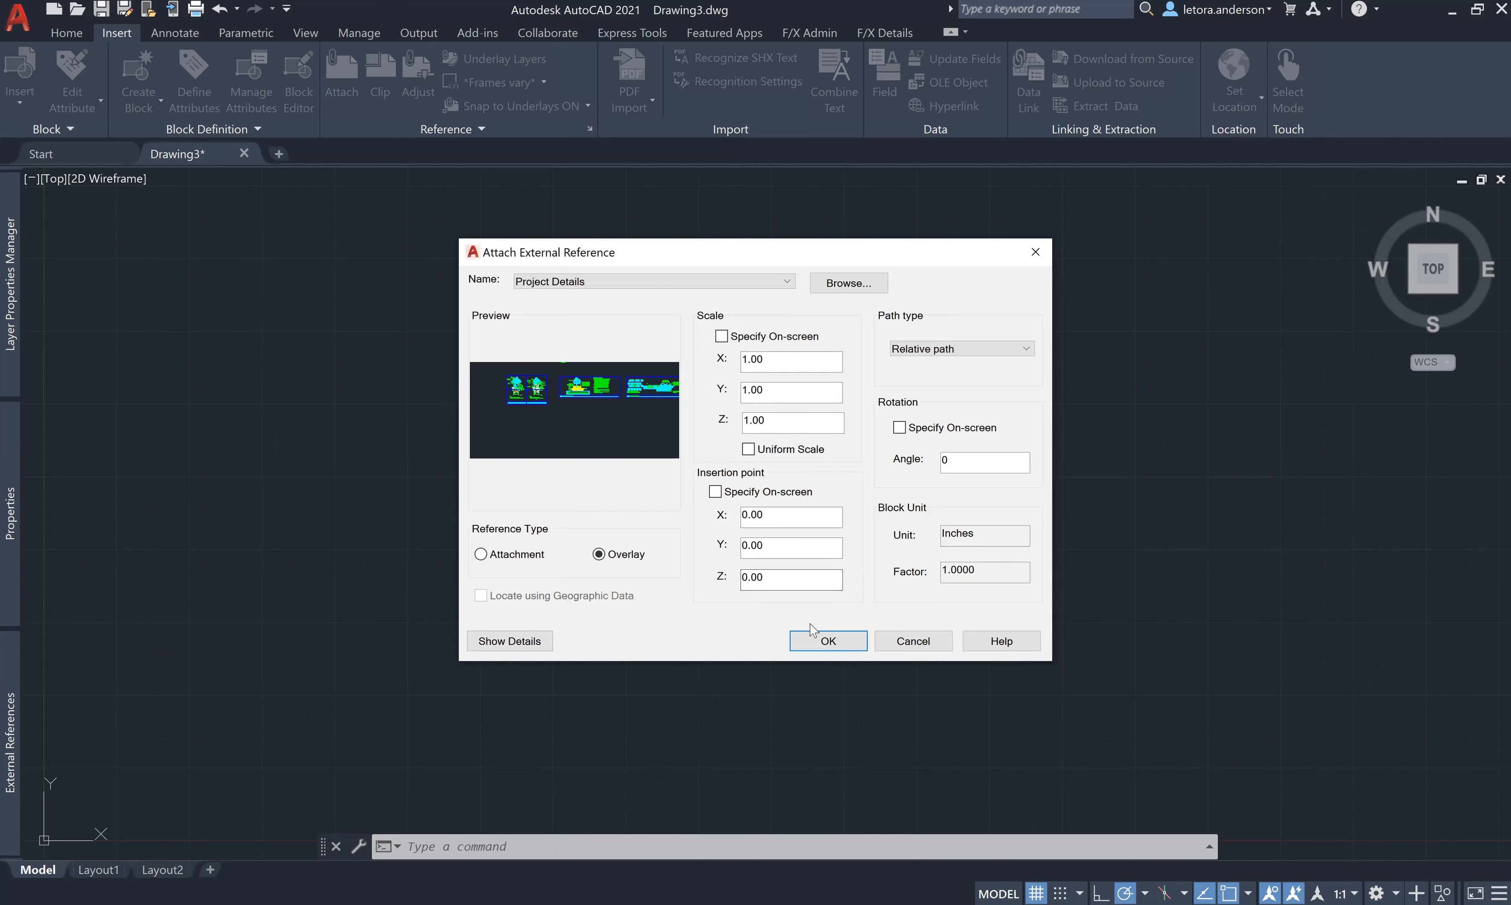
pyautogui.click(820, 639)
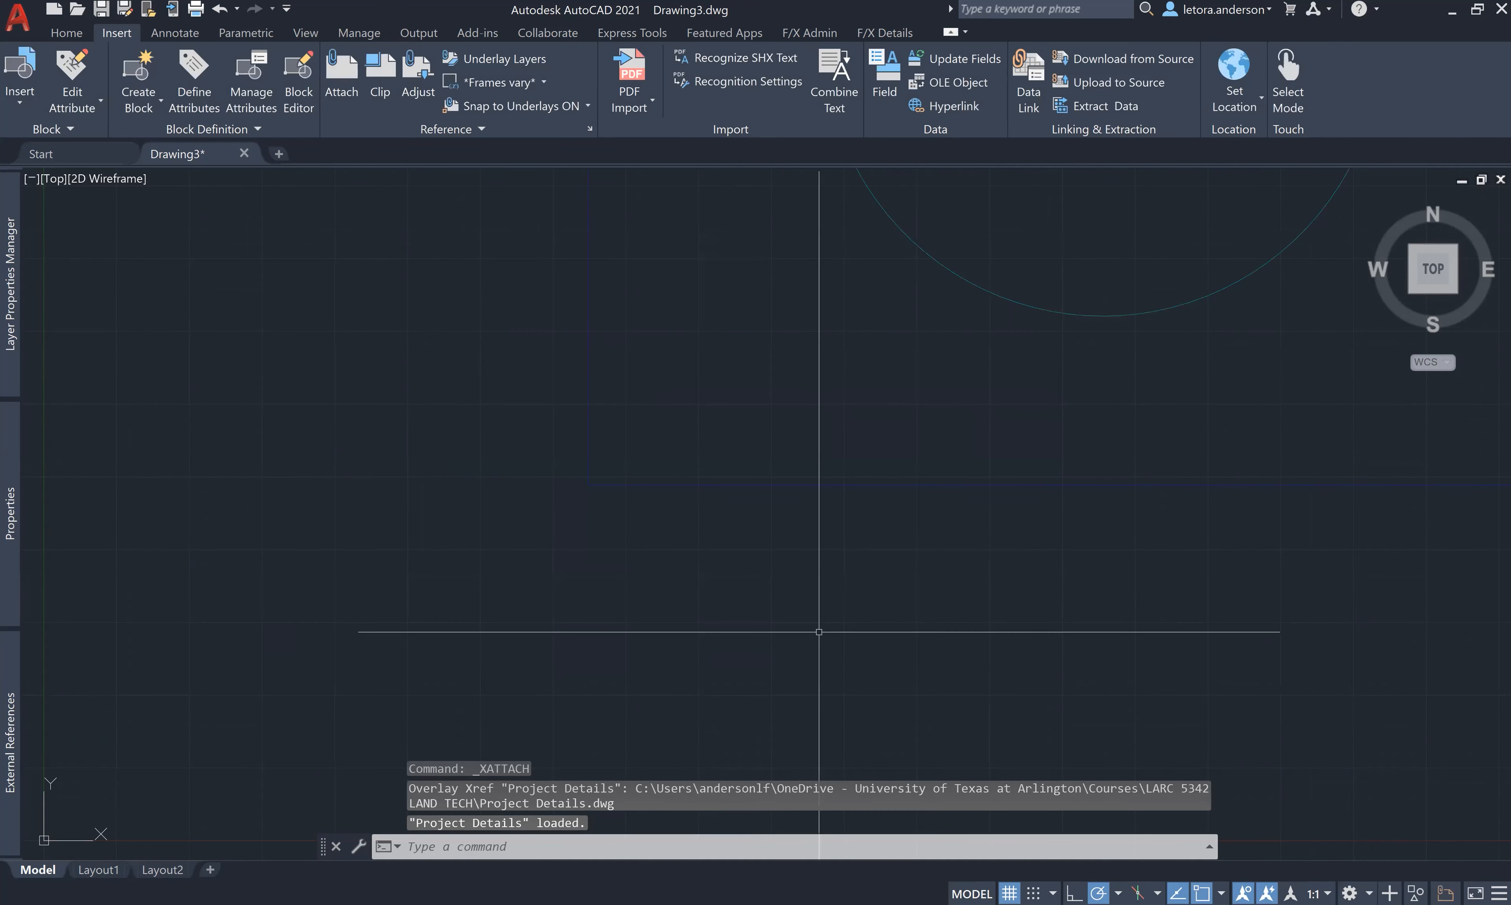
pyautogui.scroll(-10, 819, 631)
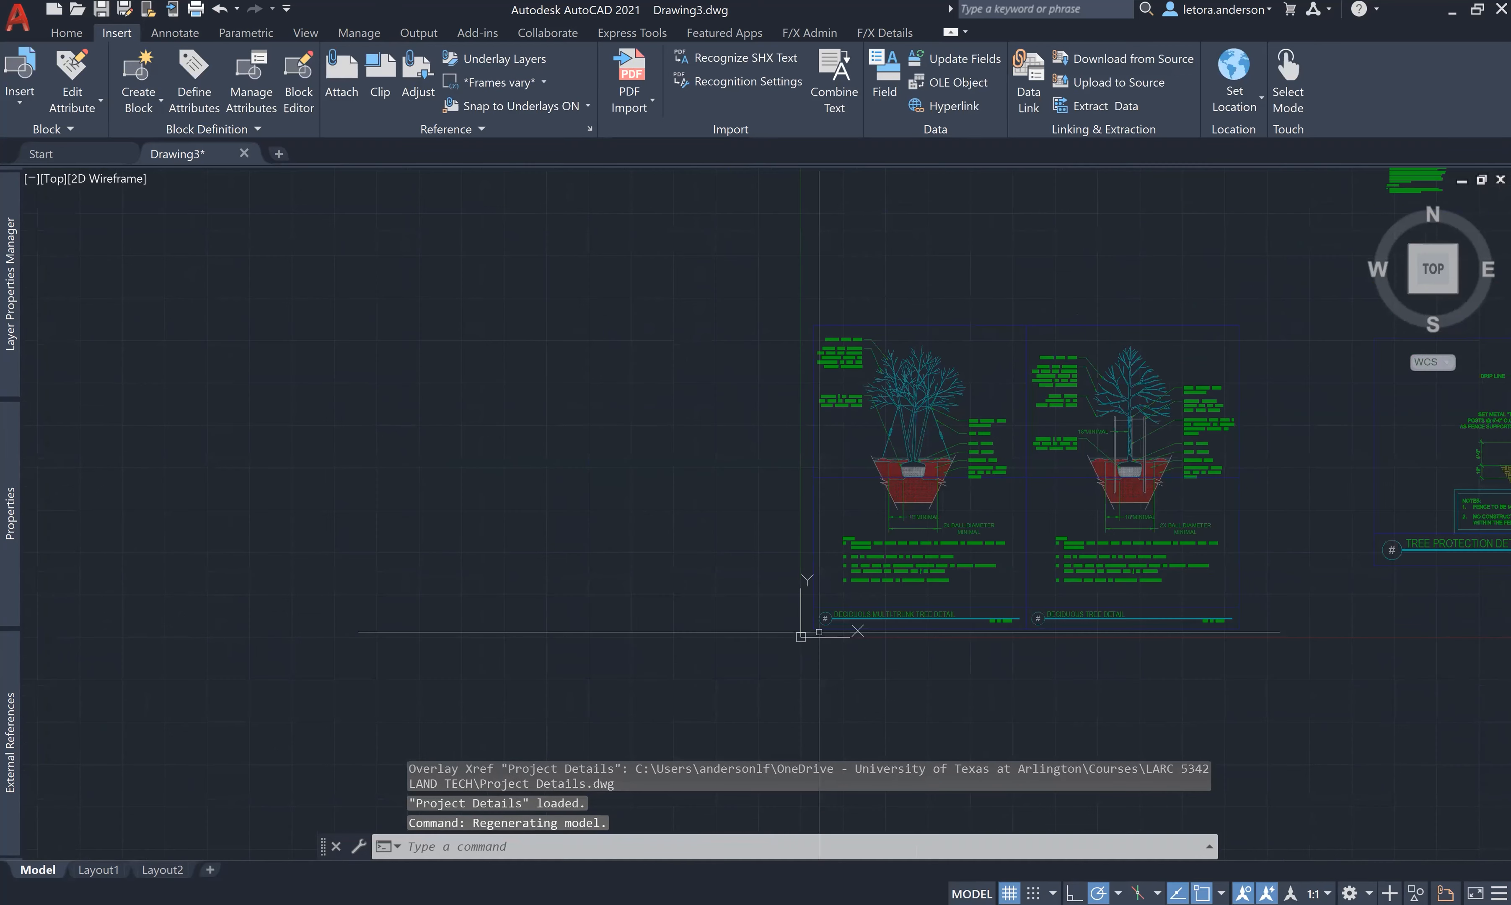
pyautogui.scroll(-4, 819, 632)
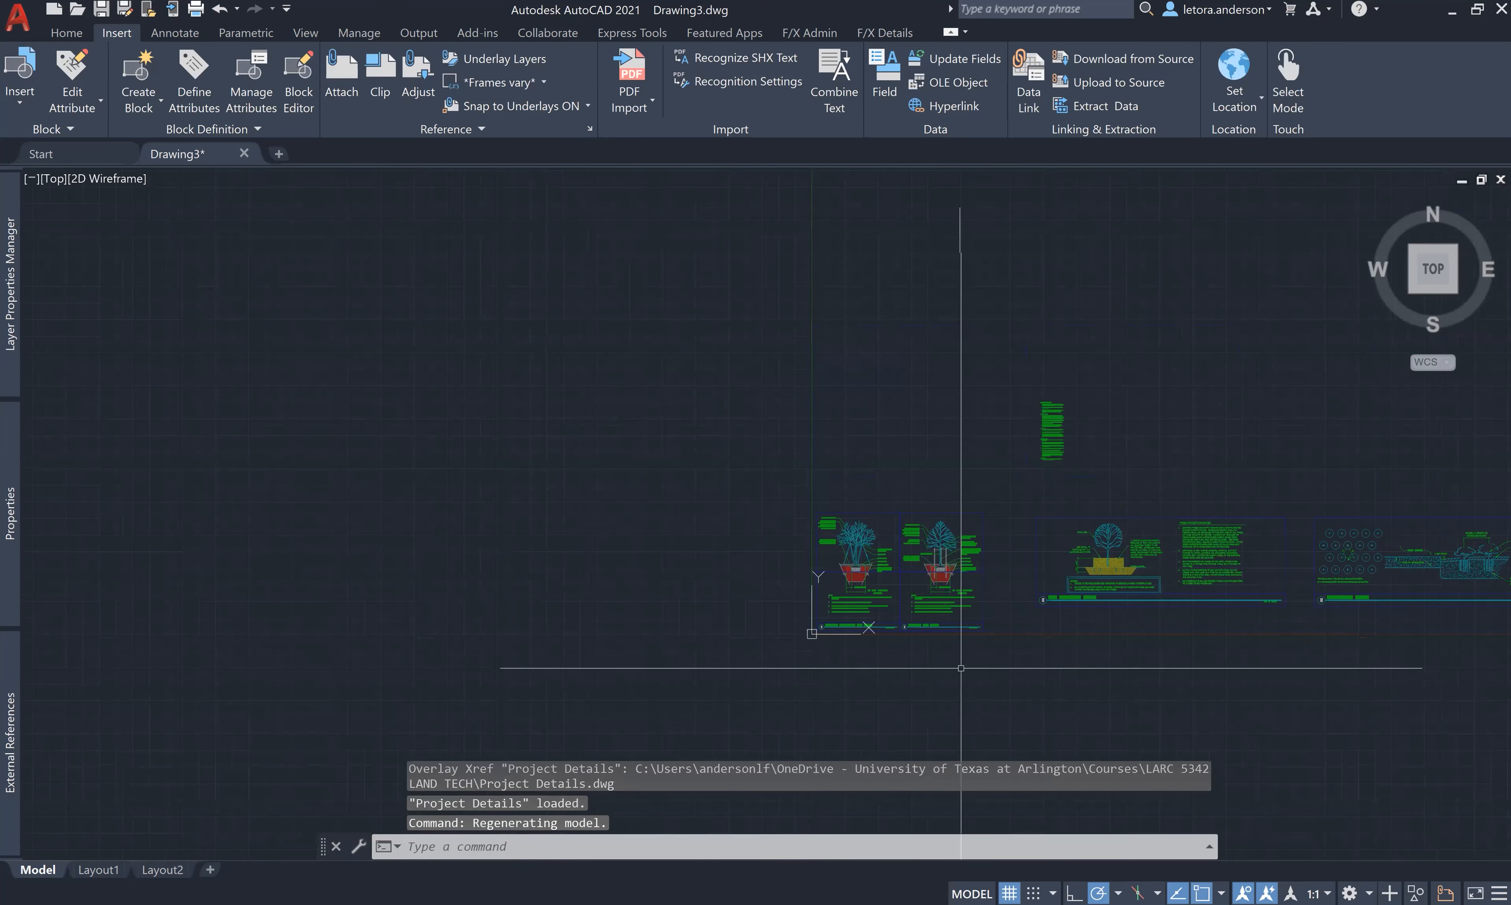
# - On Layout1, select the viewport and drag its top-right corner toward the sheet's upper right
pyautogui.click(95, 870)
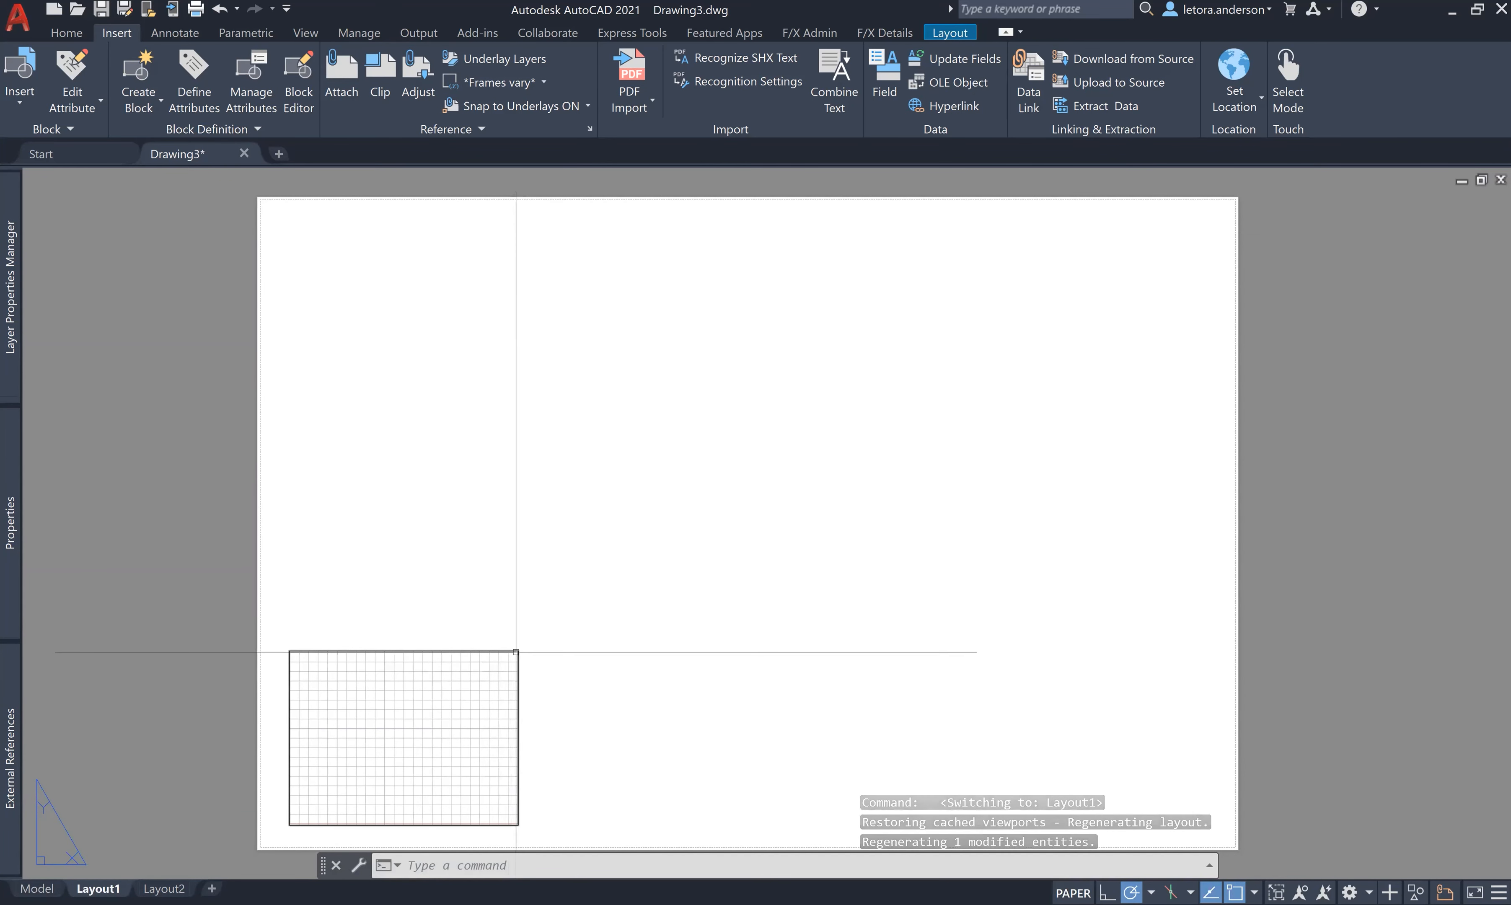
pyautogui.click(519, 651)
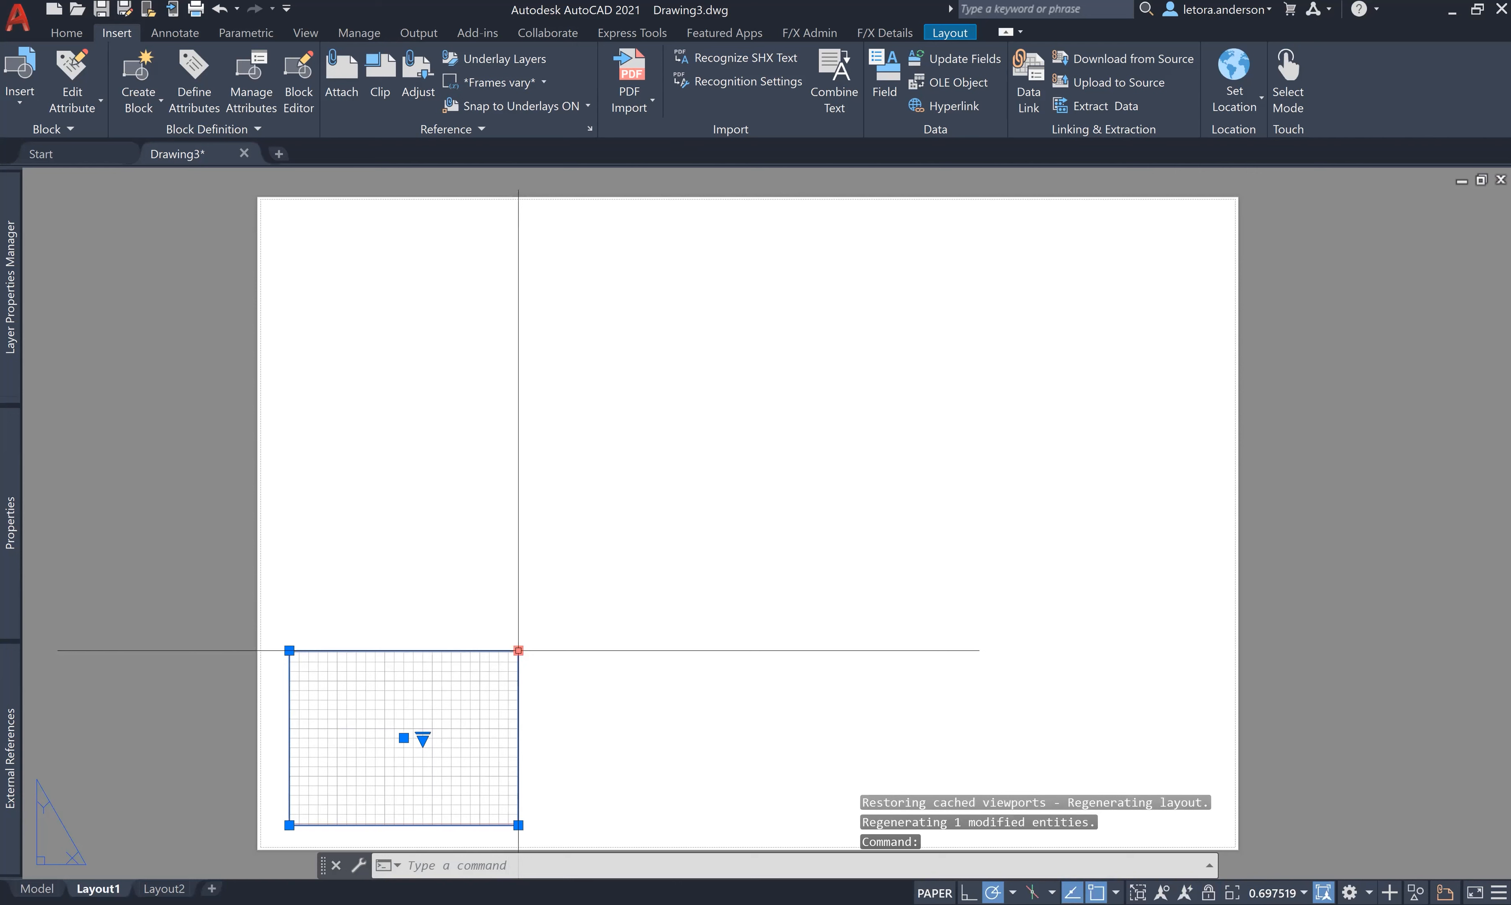
pyautogui.click(519, 651)
pyautogui.click(705, 482)
pyautogui.scroll(-5, 556, 607)
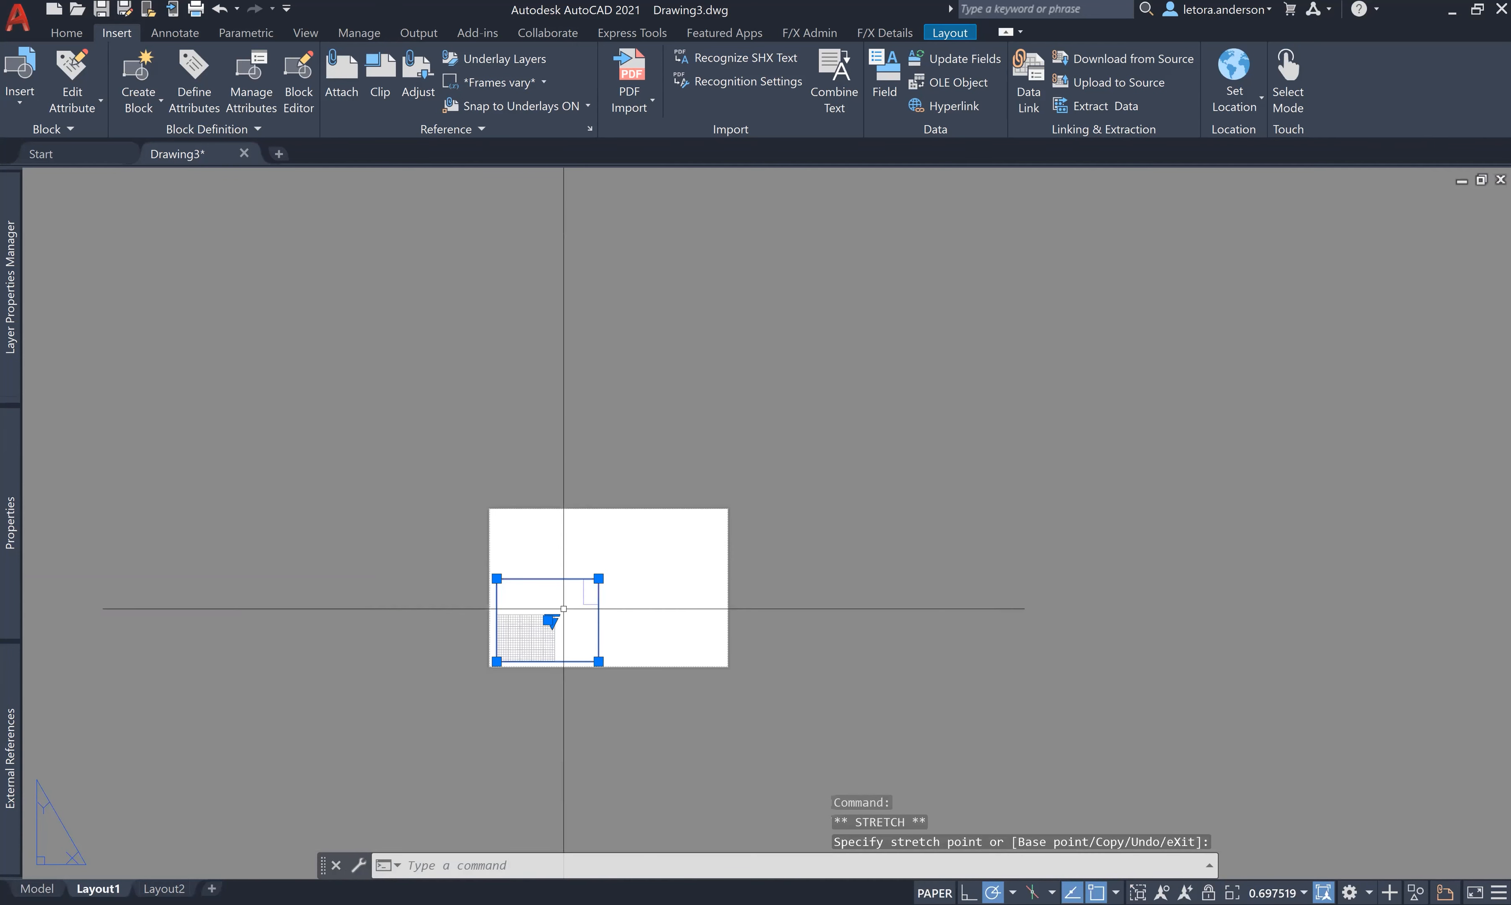
pyautogui.scroll(2, 556, 606)
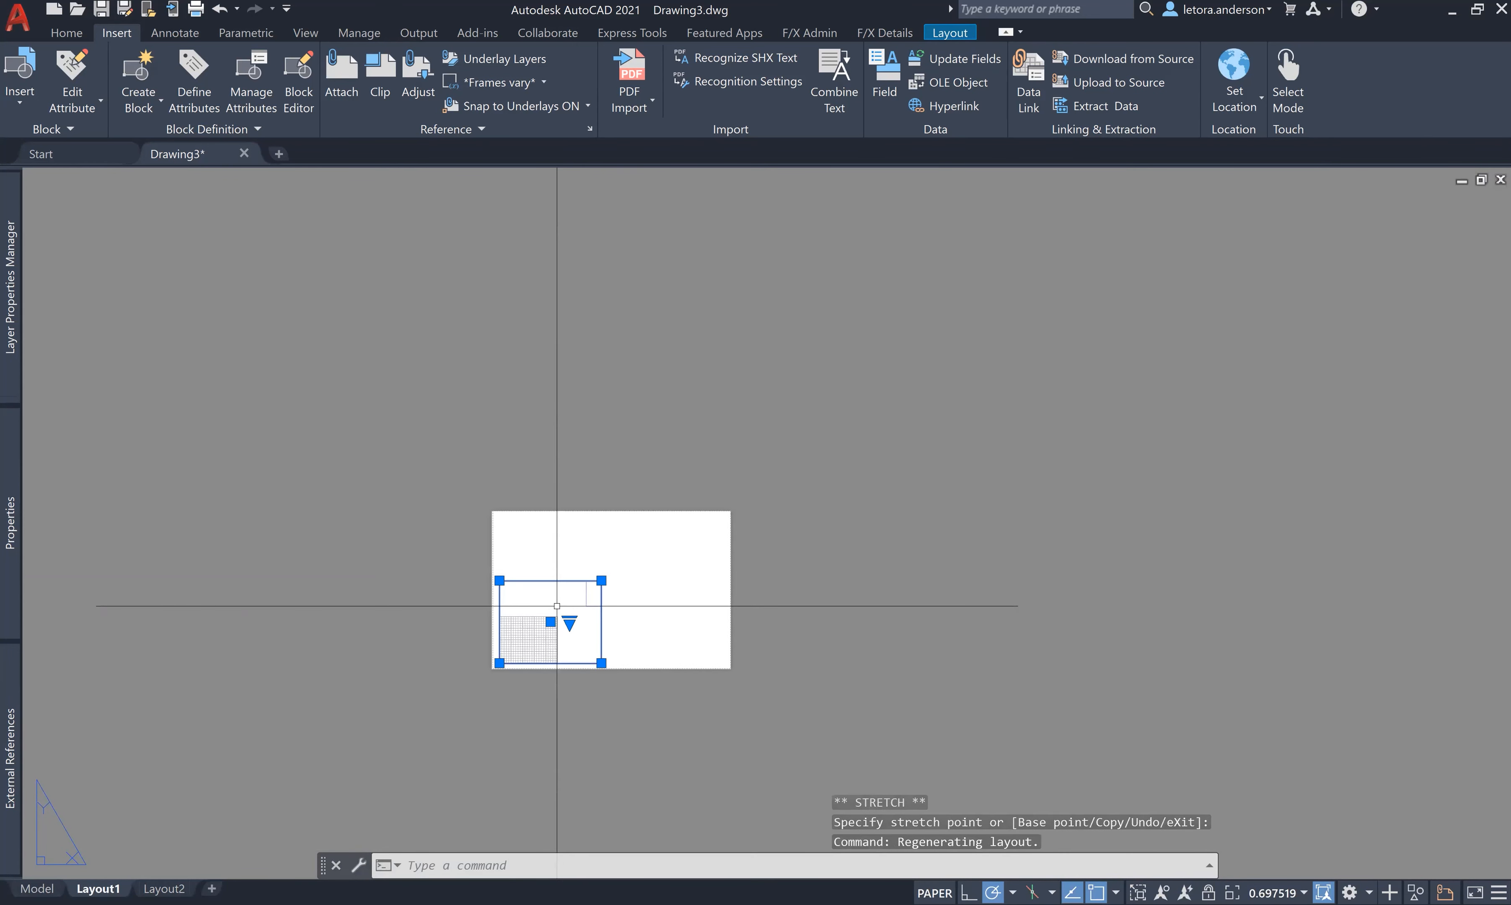
pyautogui.scroll(8, 557, 606)
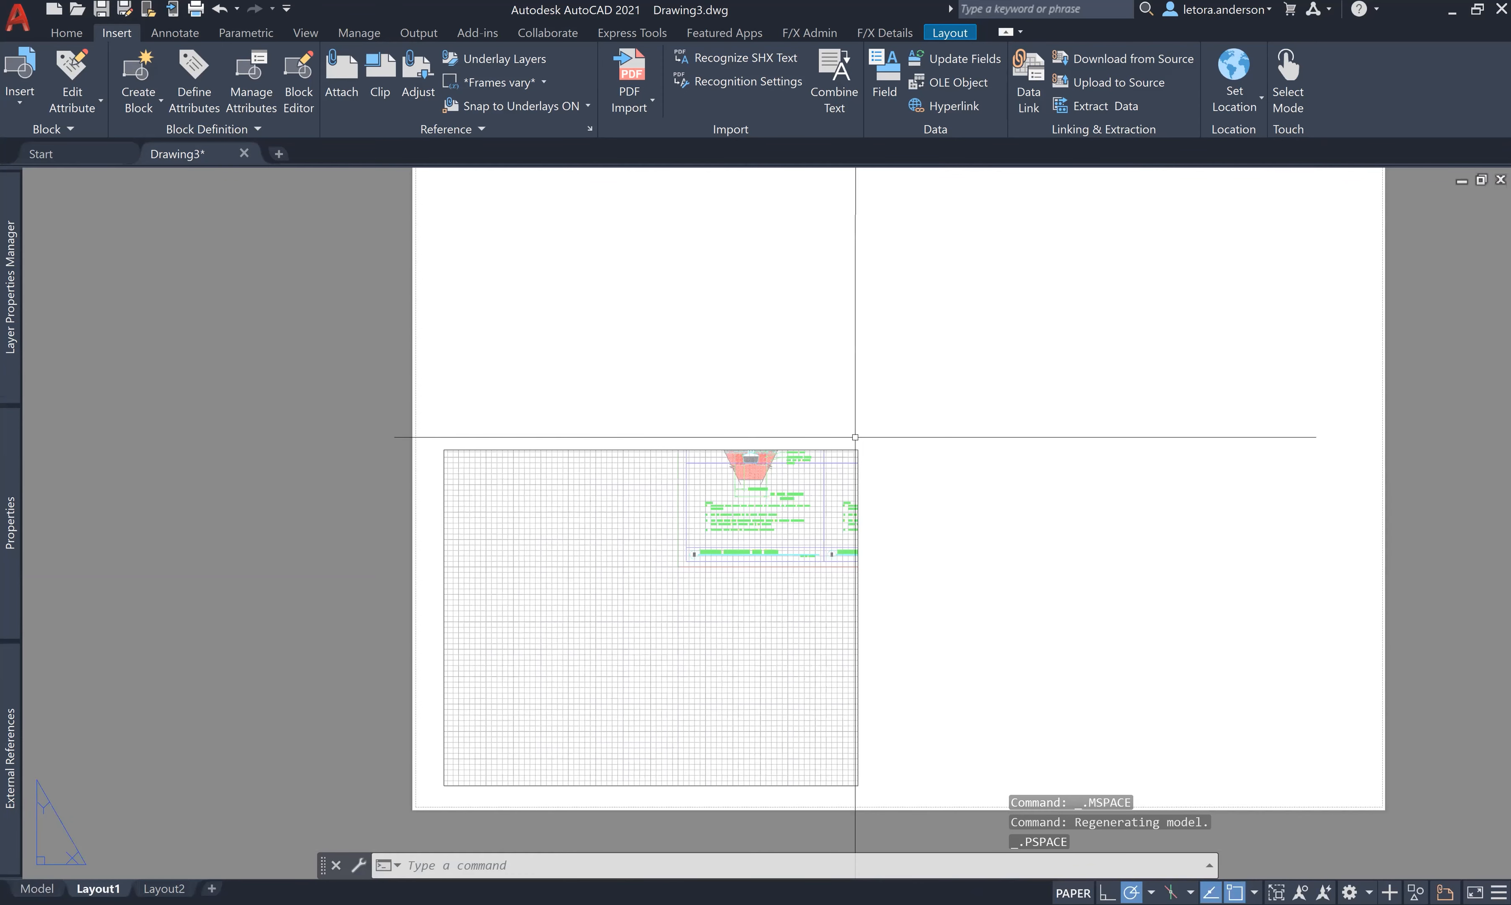
# - Pull the viewport's top-right corner in tight against the two tree details
pyautogui.click(856, 447)
pyautogui.click(857, 440)
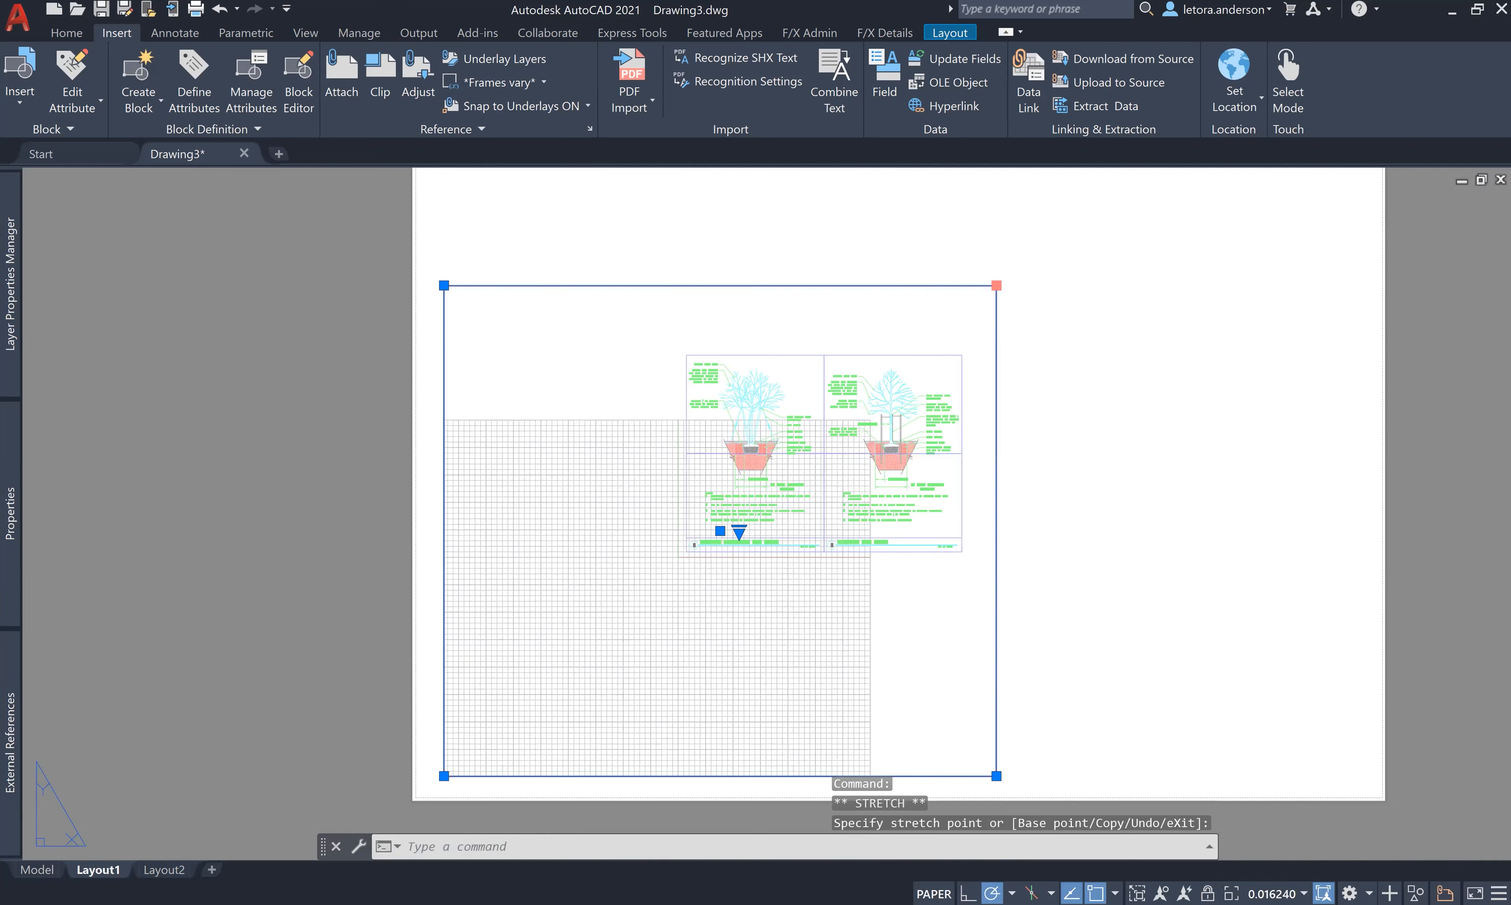
pyautogui.click(977, 279)
pyautogui.click(1012, 262)
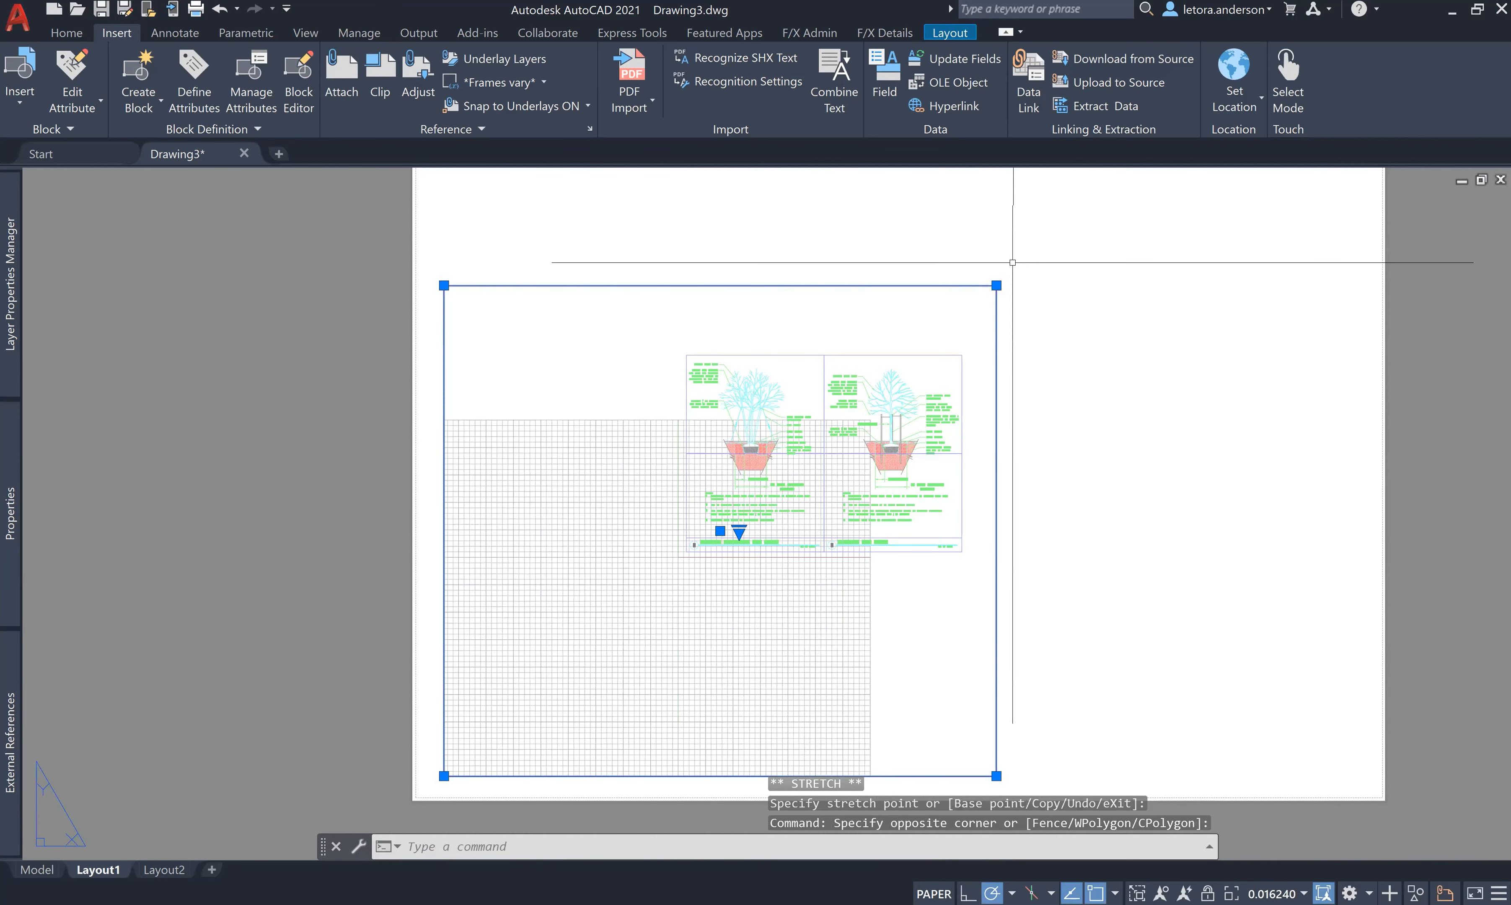
pyautogui.click(997, 284)
pyautogui.click(962, 355)
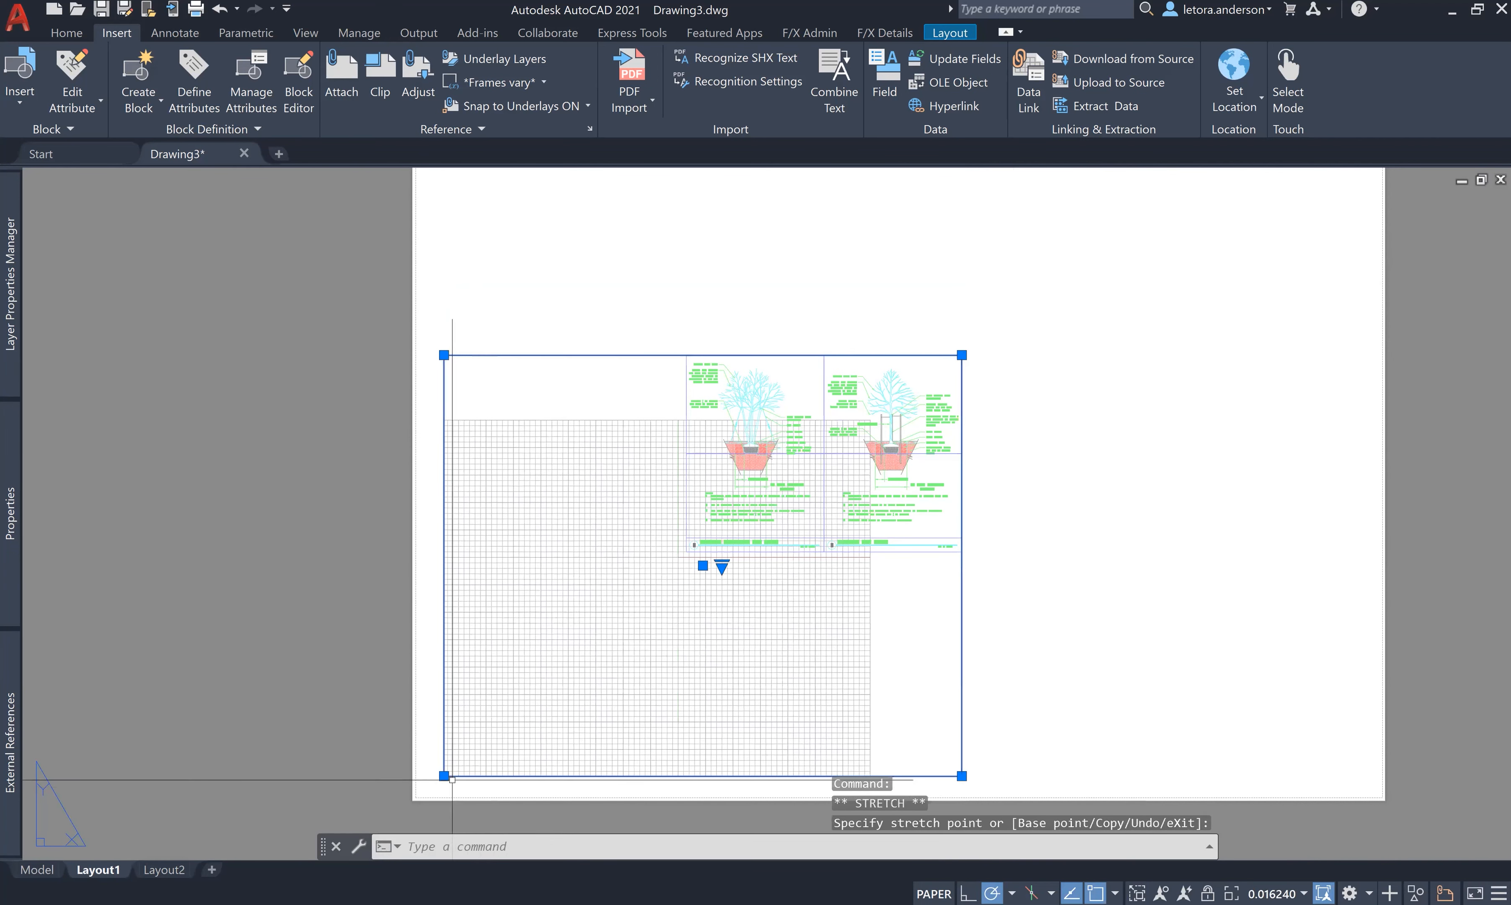
pyautogui.click(445, 776)
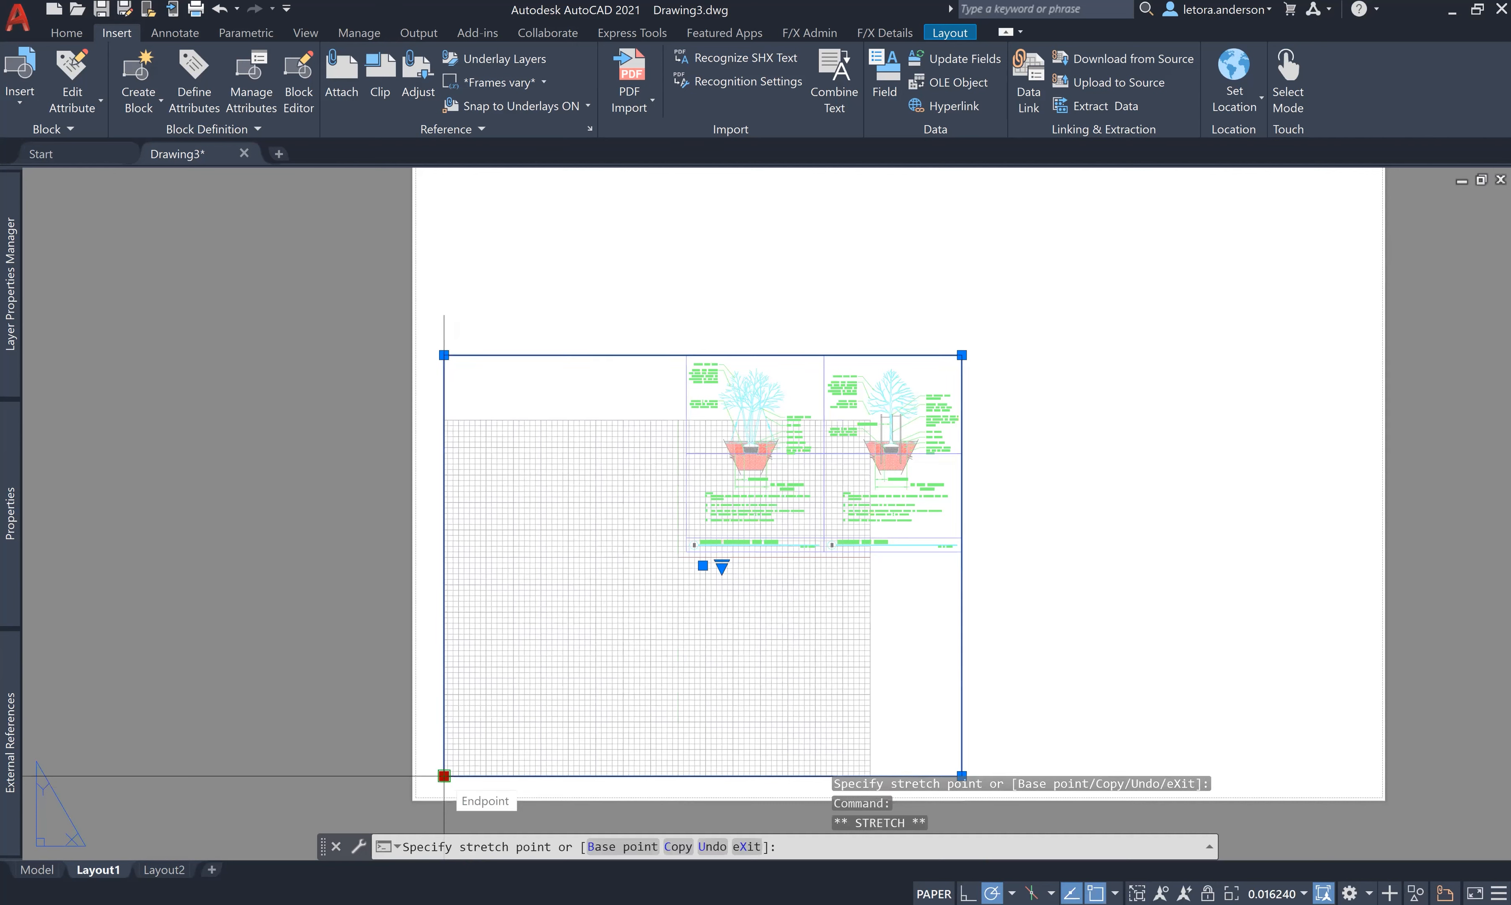
pyautogui.press('Escape')
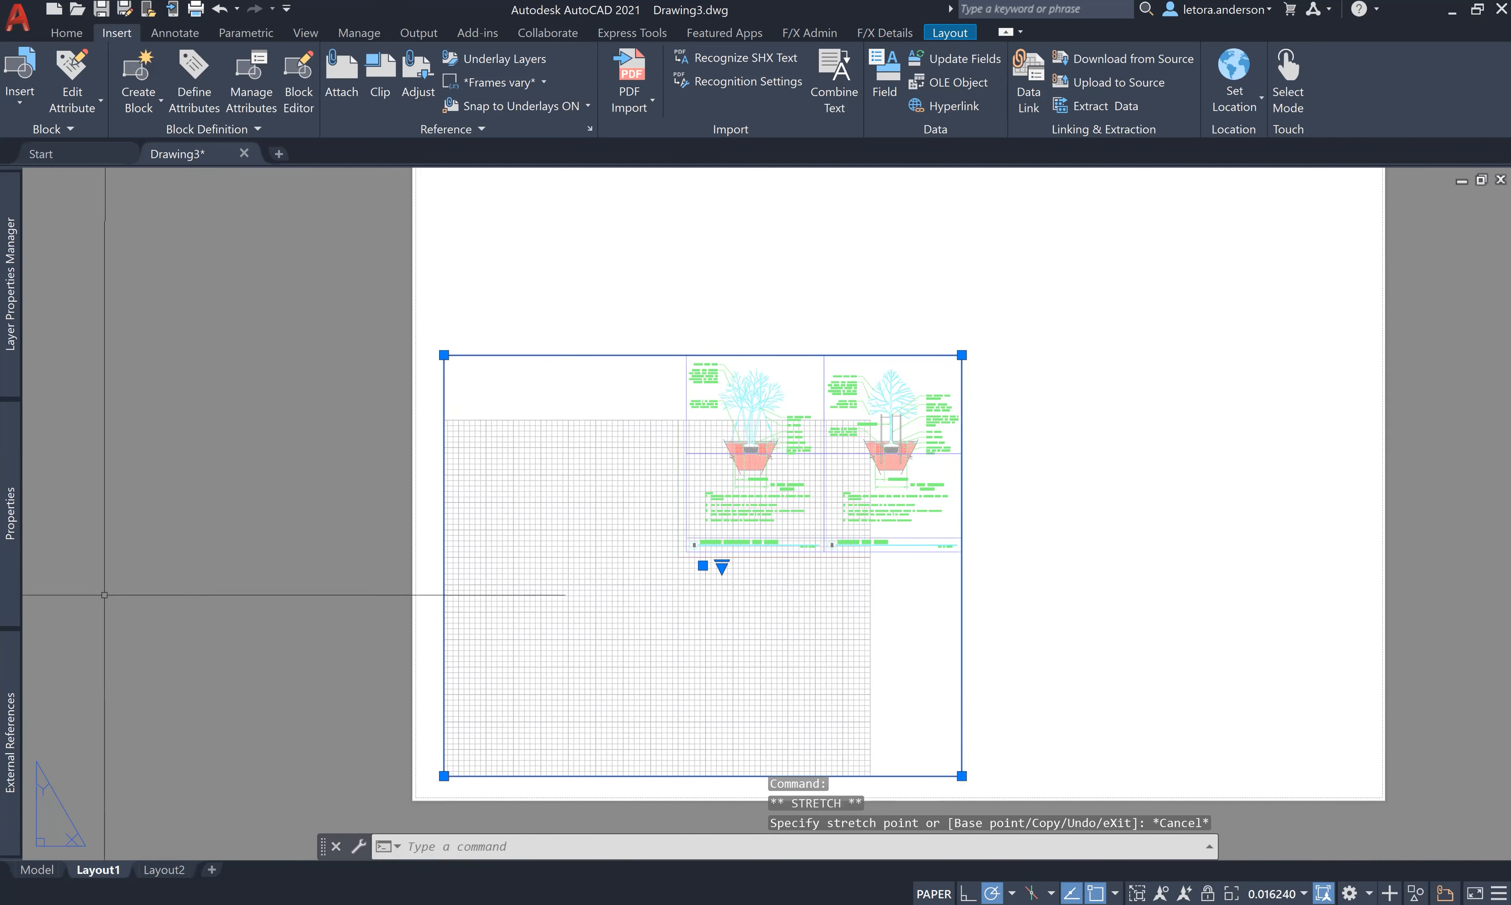
pyautogui.moveTo(19, 538)
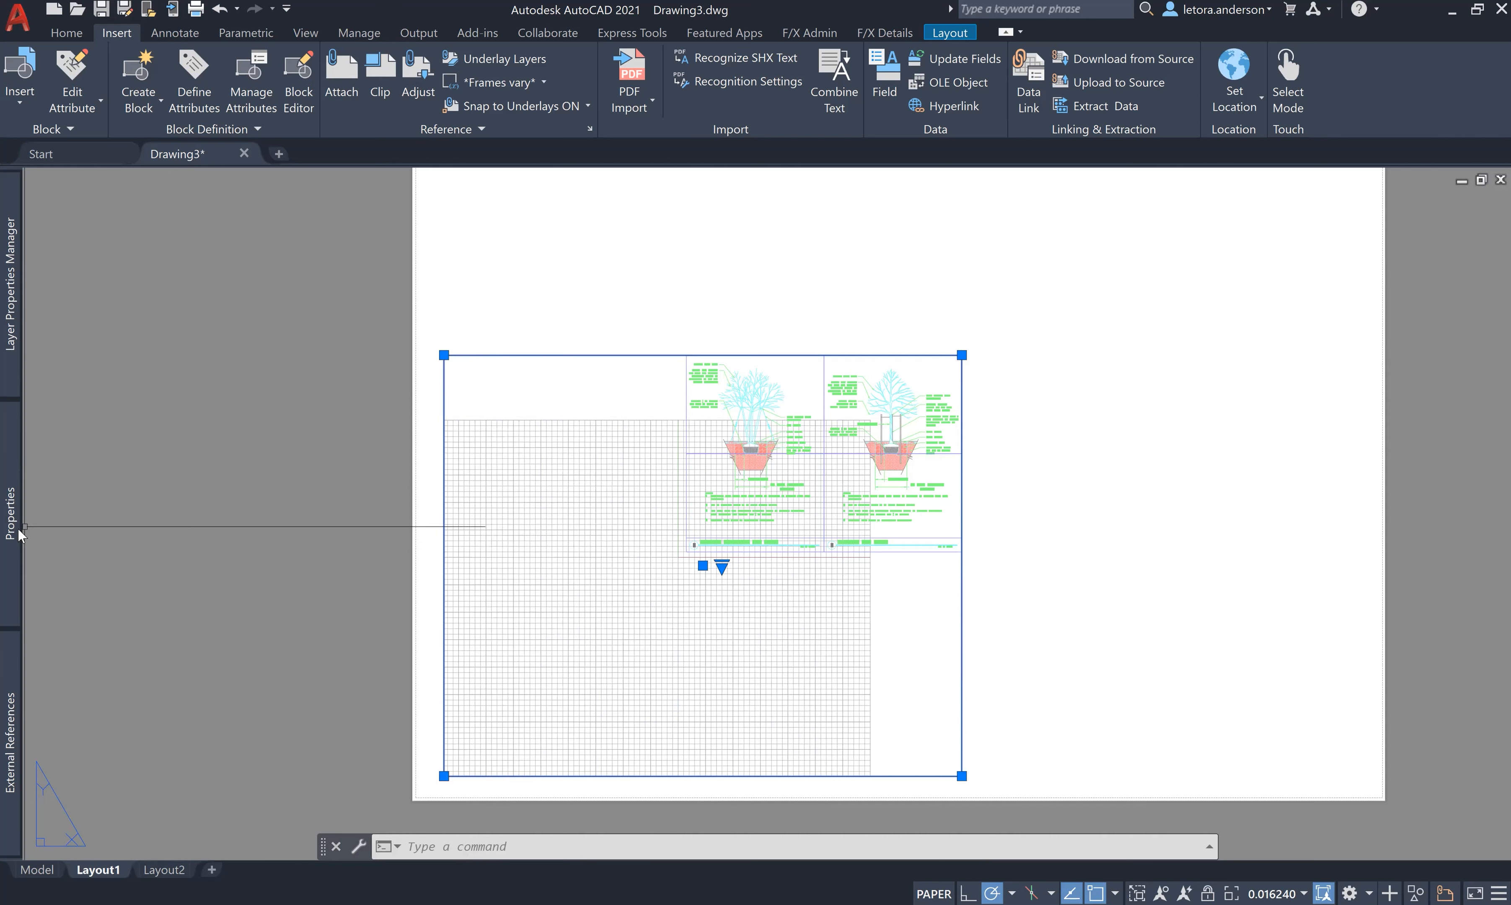
# - Change the viewport's standard scale to 3/8" = 1'-0" in the Properties palette
pyautogui.moveTo(16, 537)
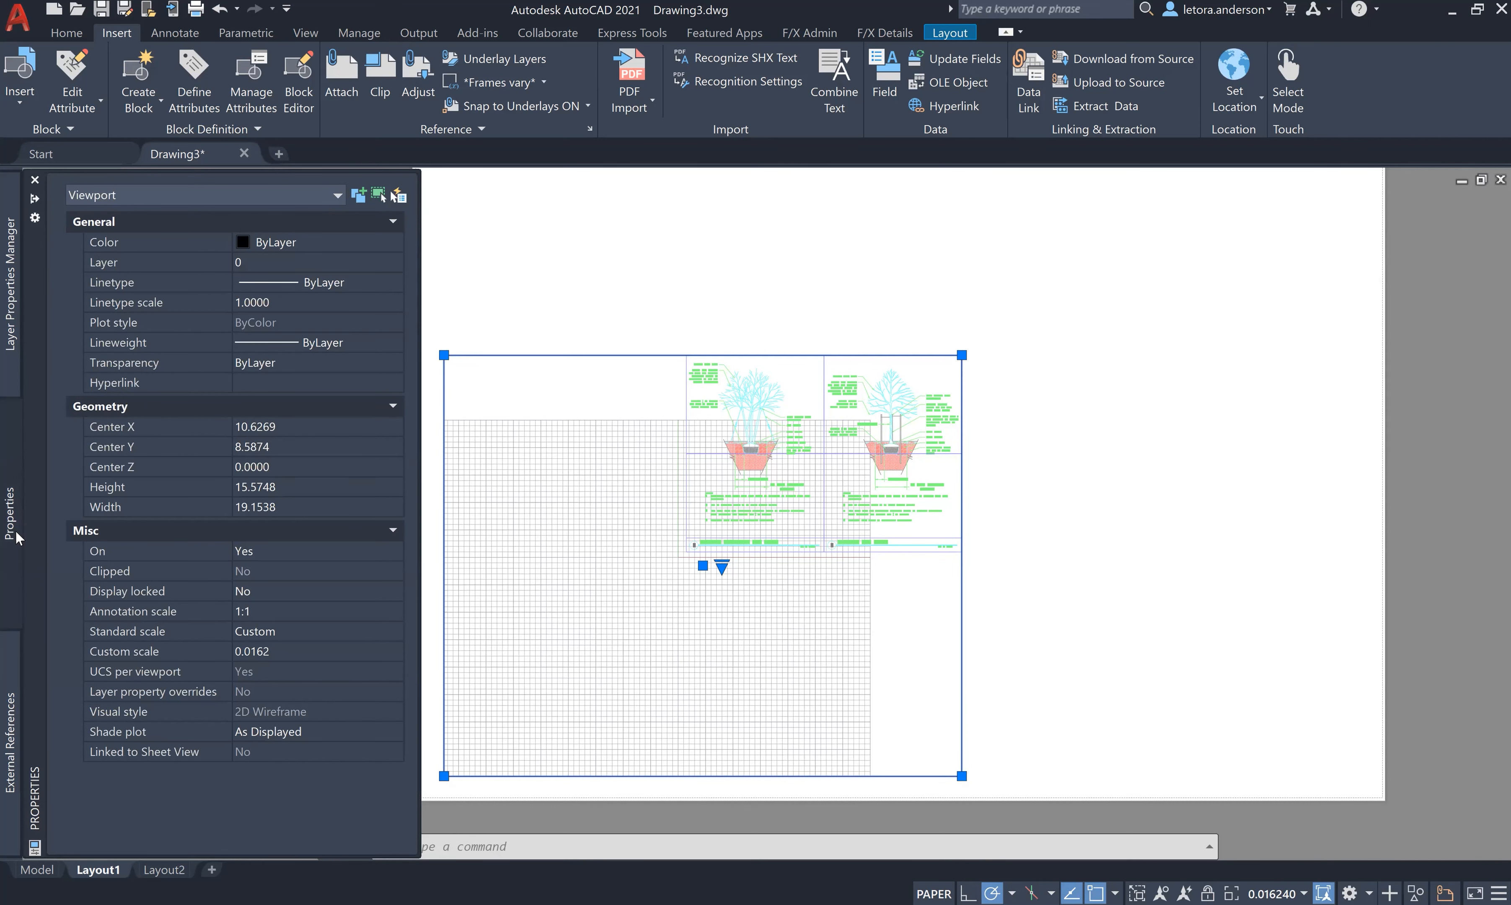
pyautogui.click(265, 630)
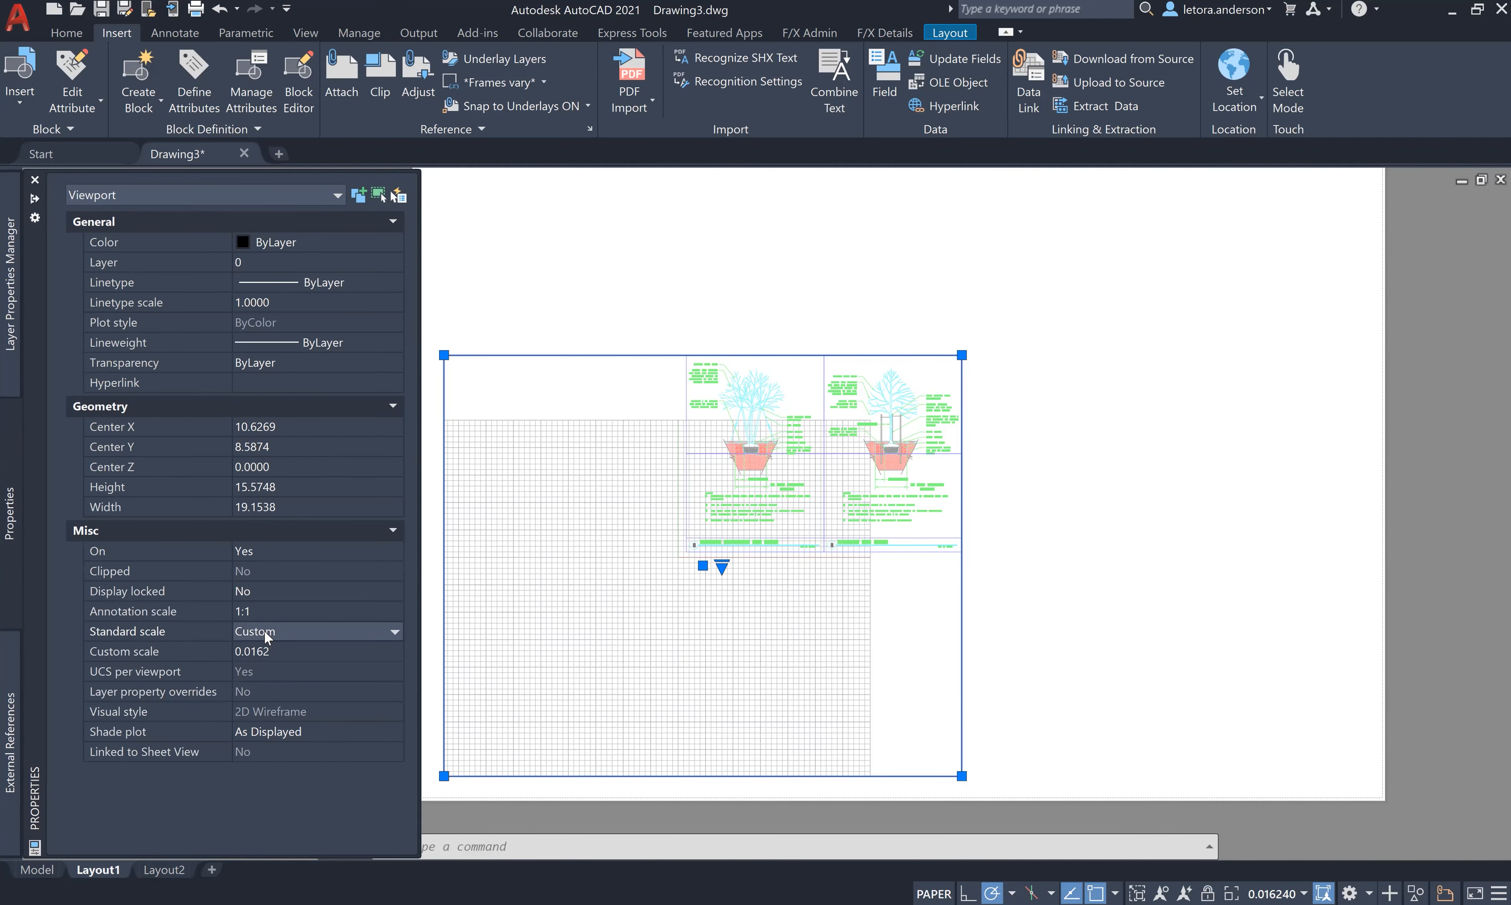
pyautogui.click(266, 634)
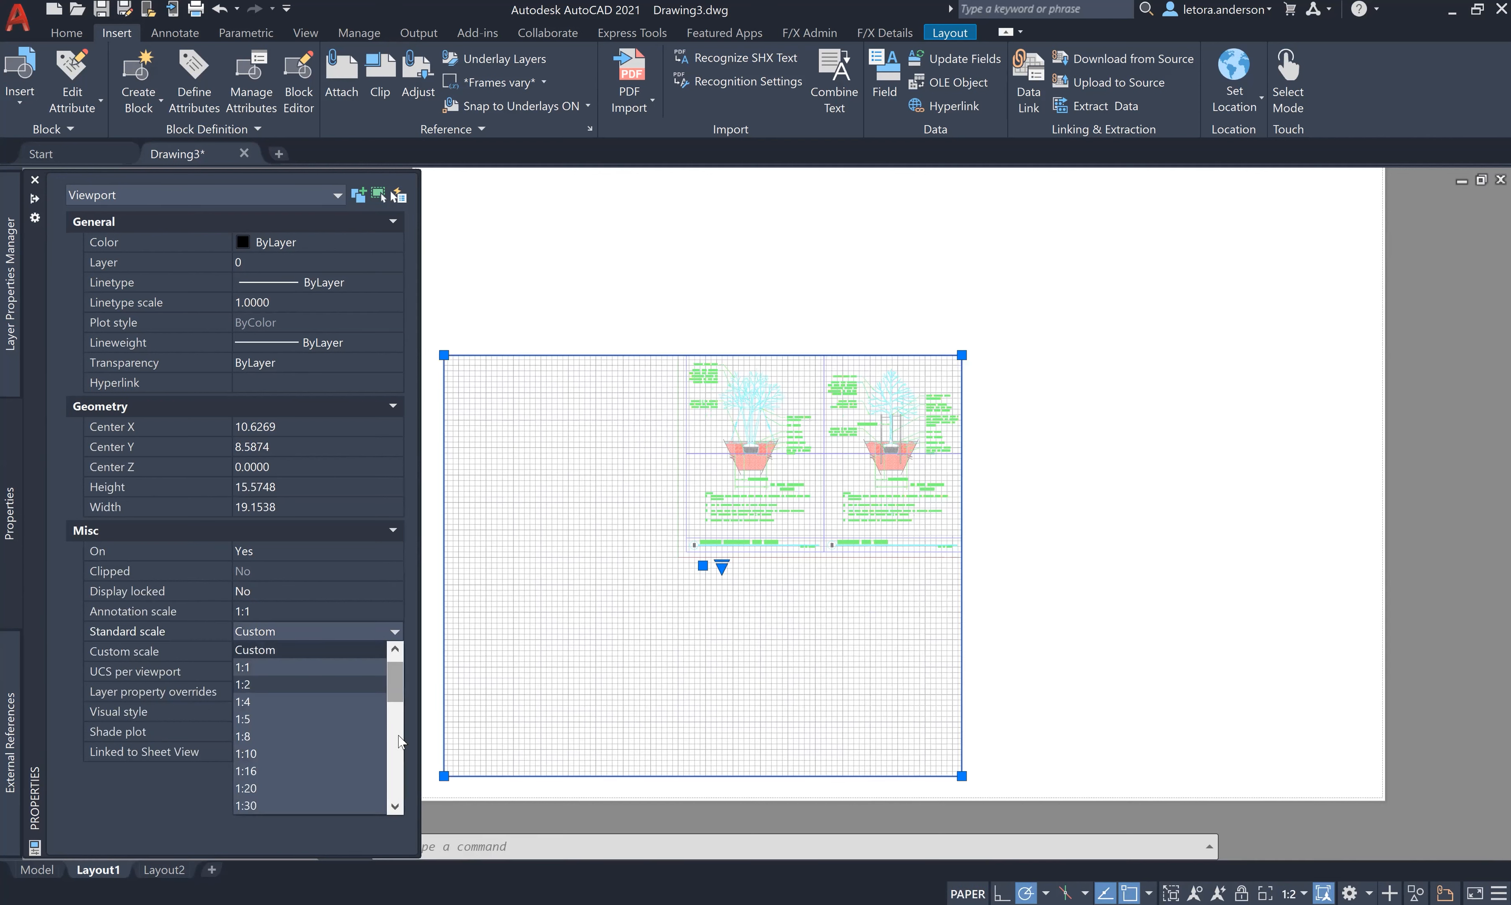
pyautogui.scroll(-7, 398, 757)
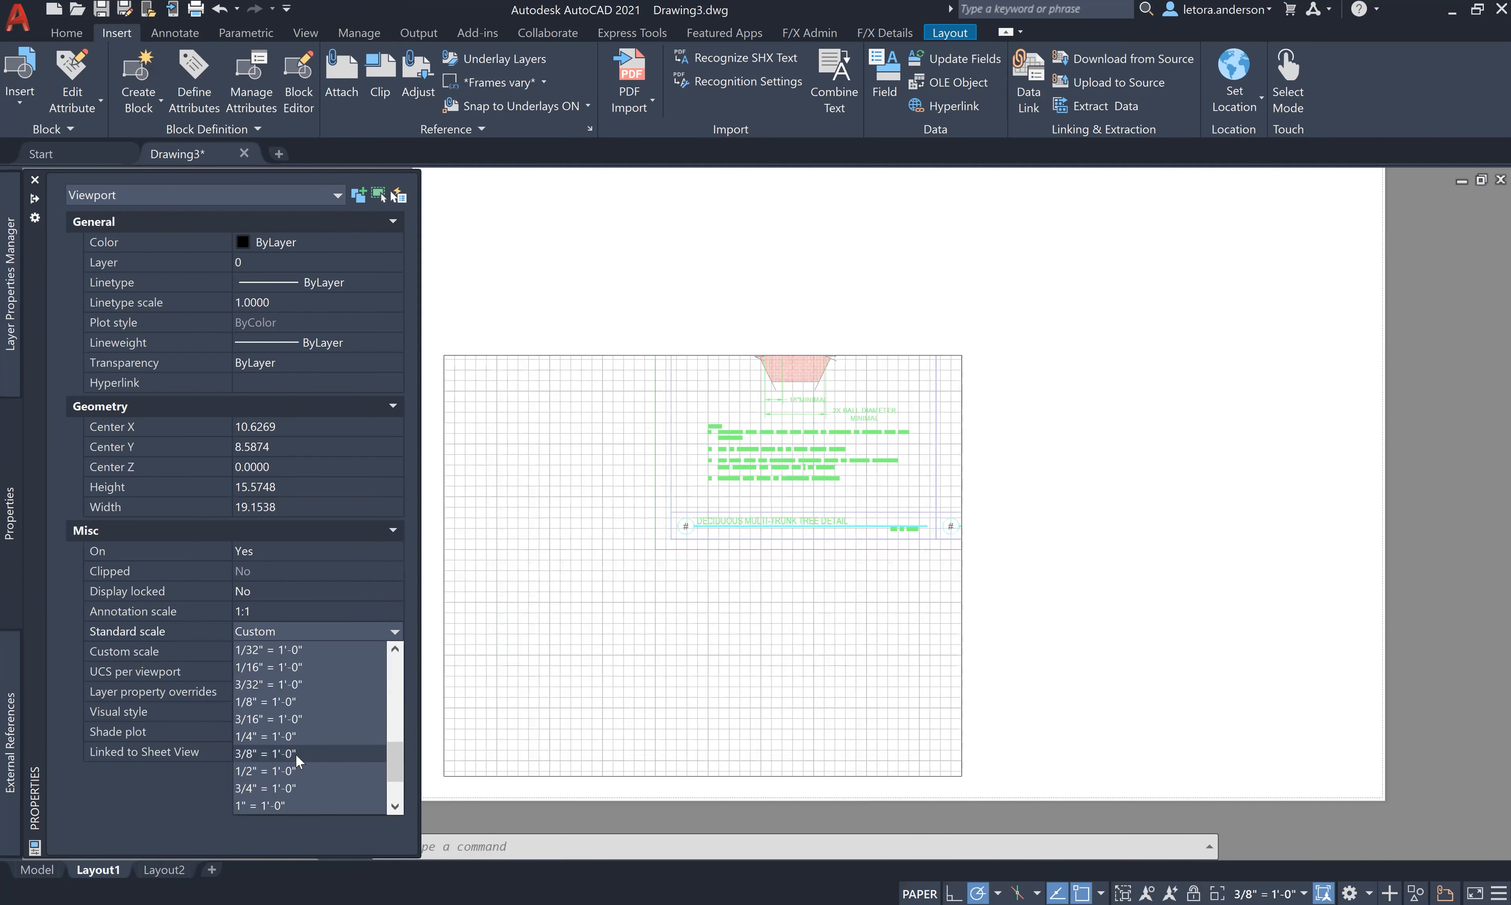
pyautogui.click(295, 753)
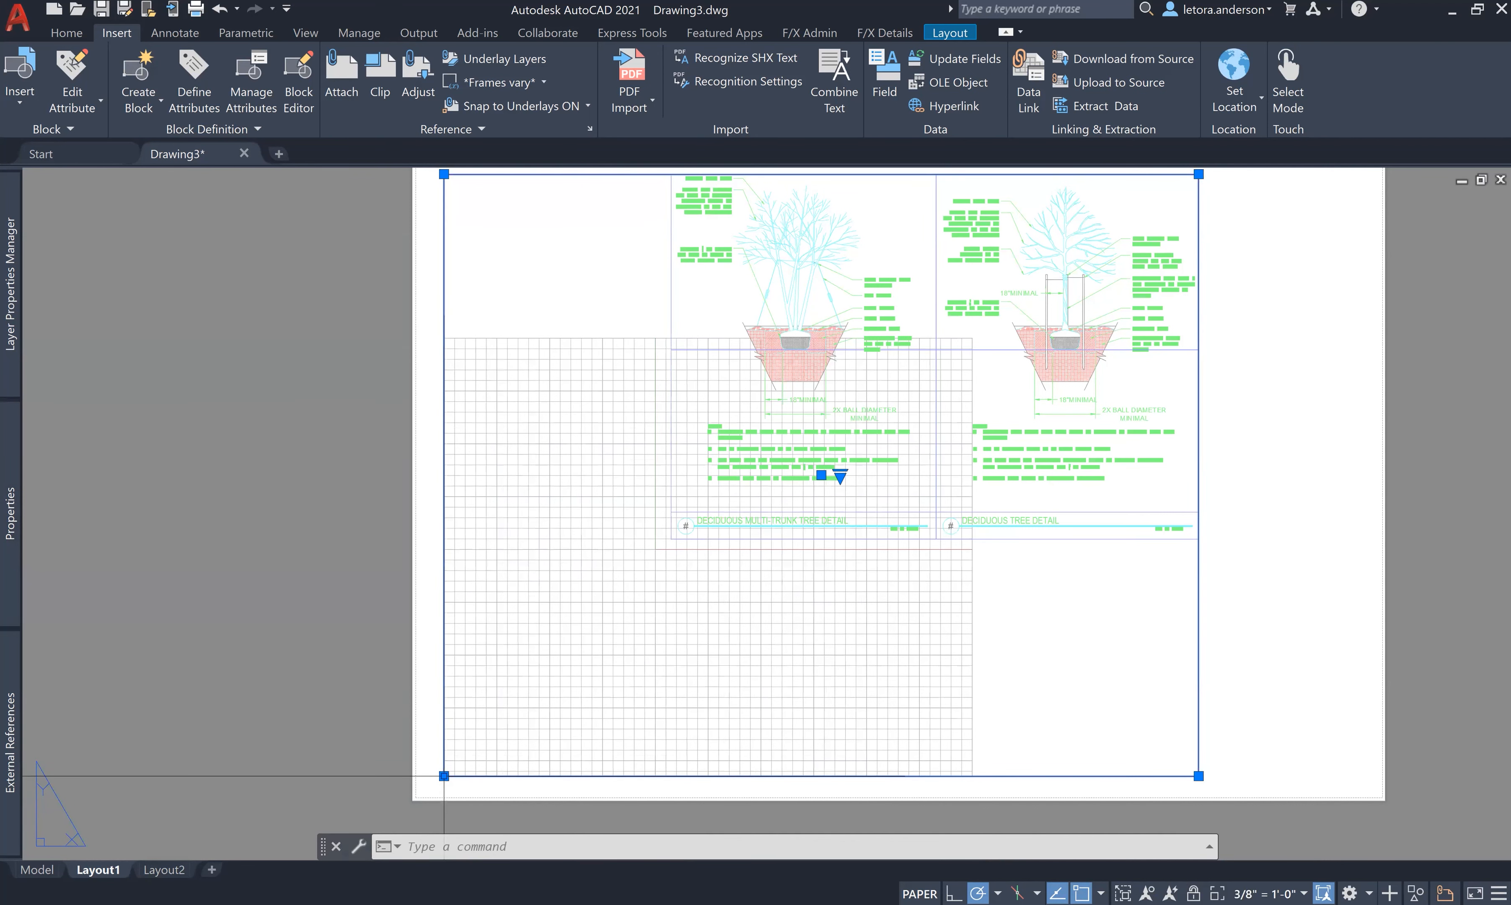
# - Stretch the viewport's upper-right corner so both tree details fit, then reselect it to check the scale
pyautogui.scroll(-6, 591, 630)
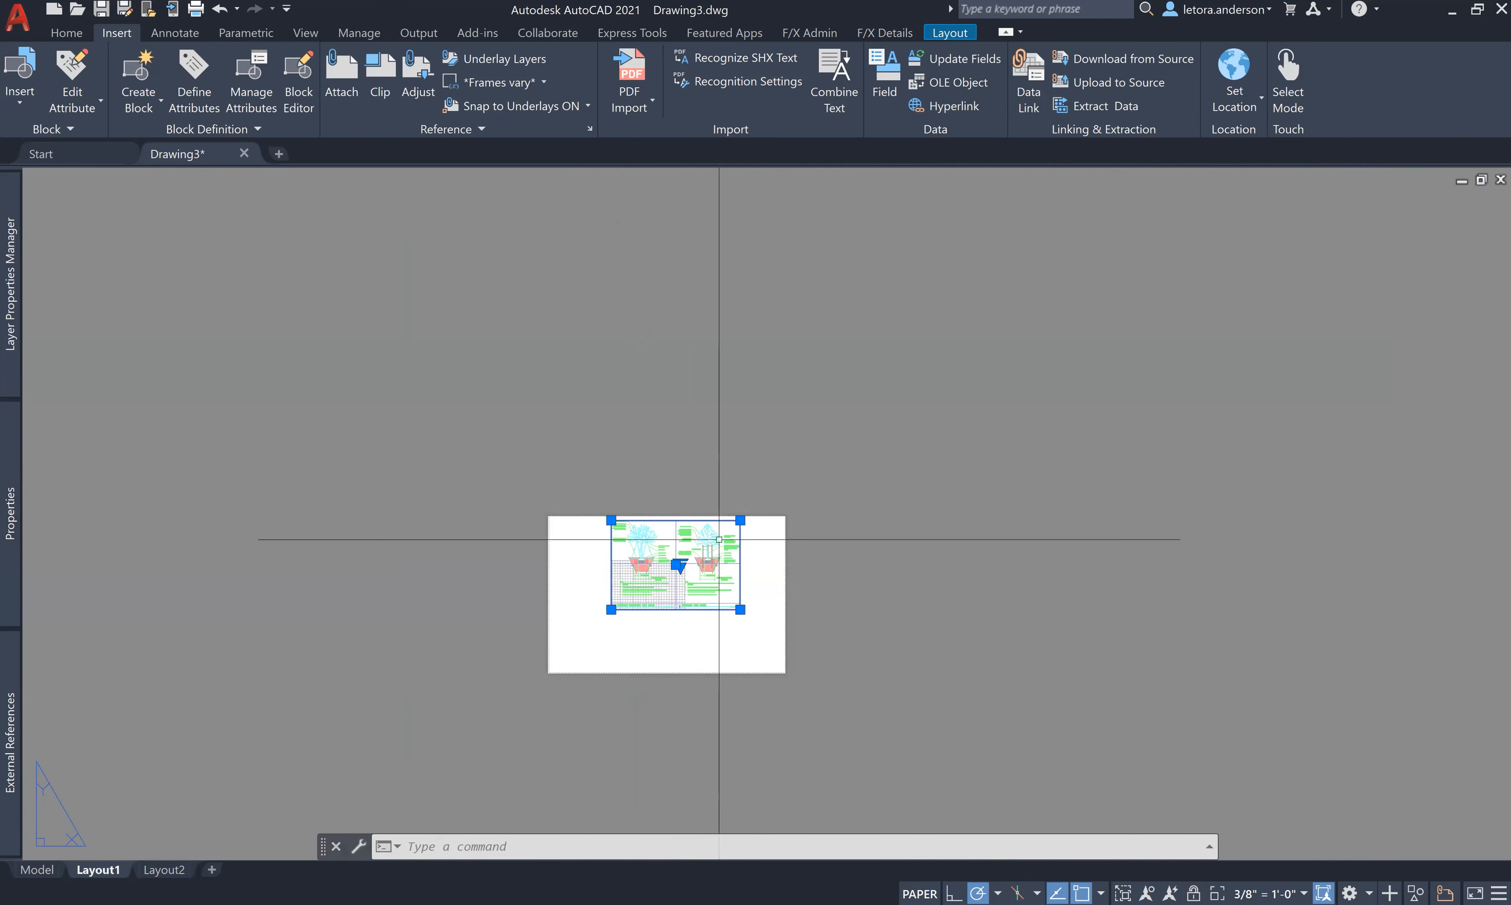
pyautogui.scroll(6, 718, 540)
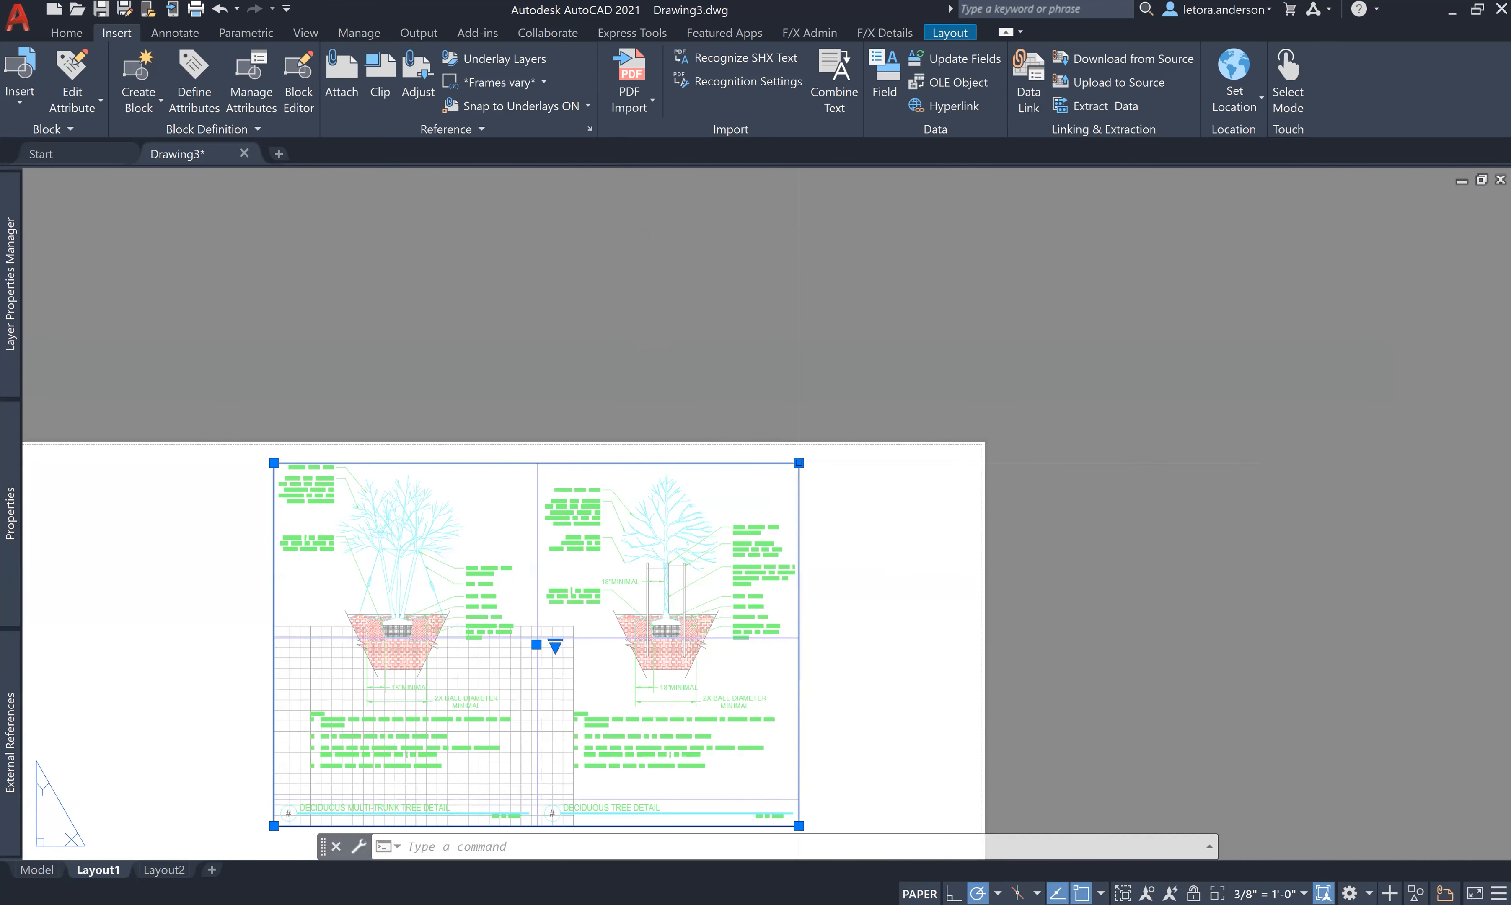
pyautogui.click(798, 463)
pyautogui.click(801, 450)
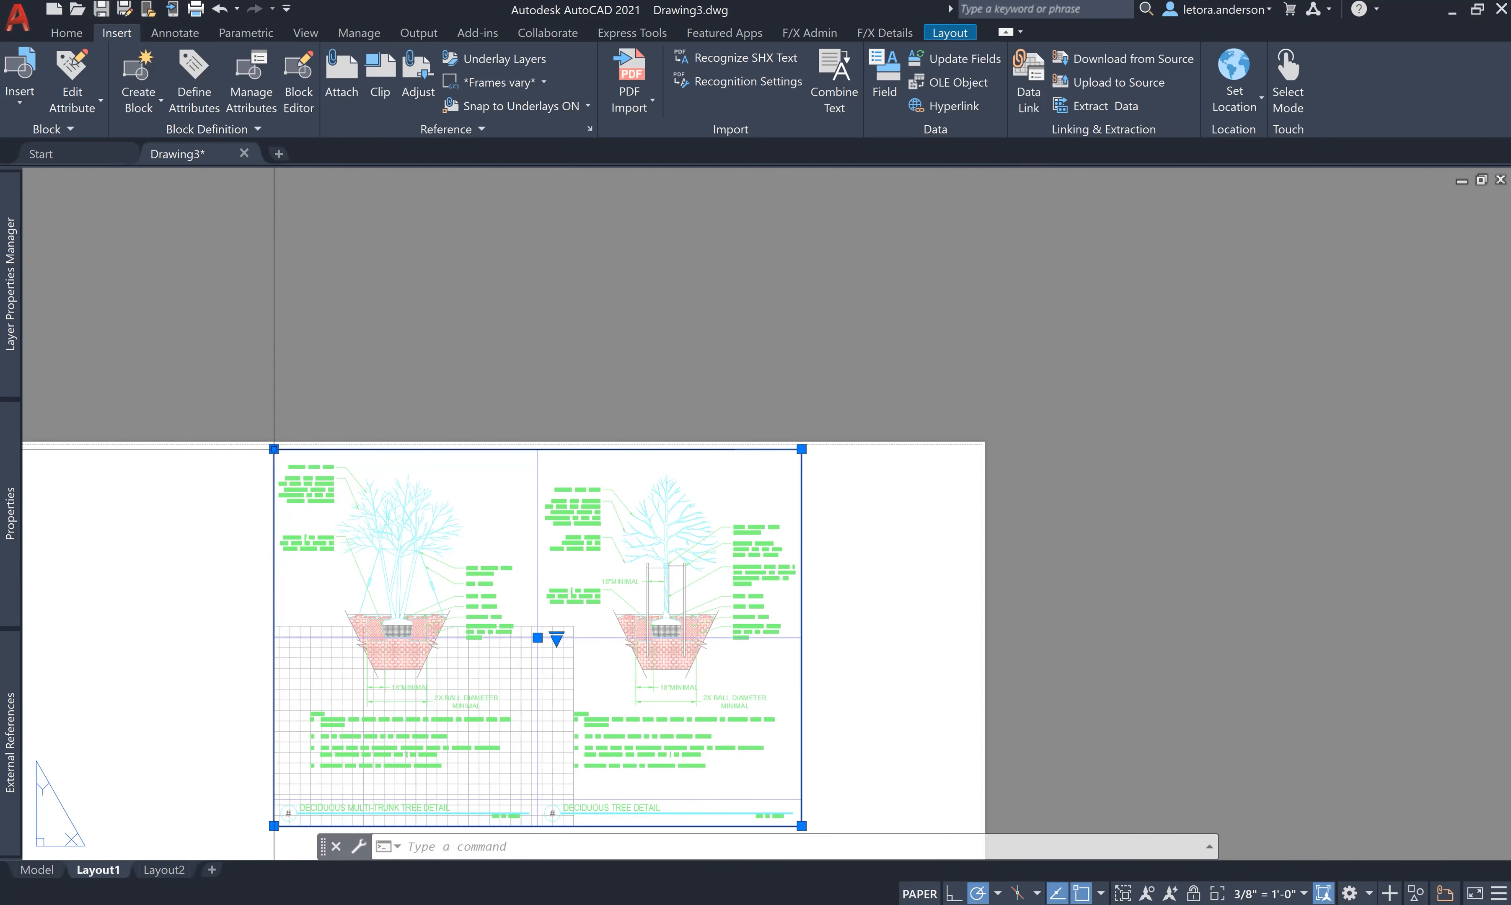
pyautogui.click(274, 450)
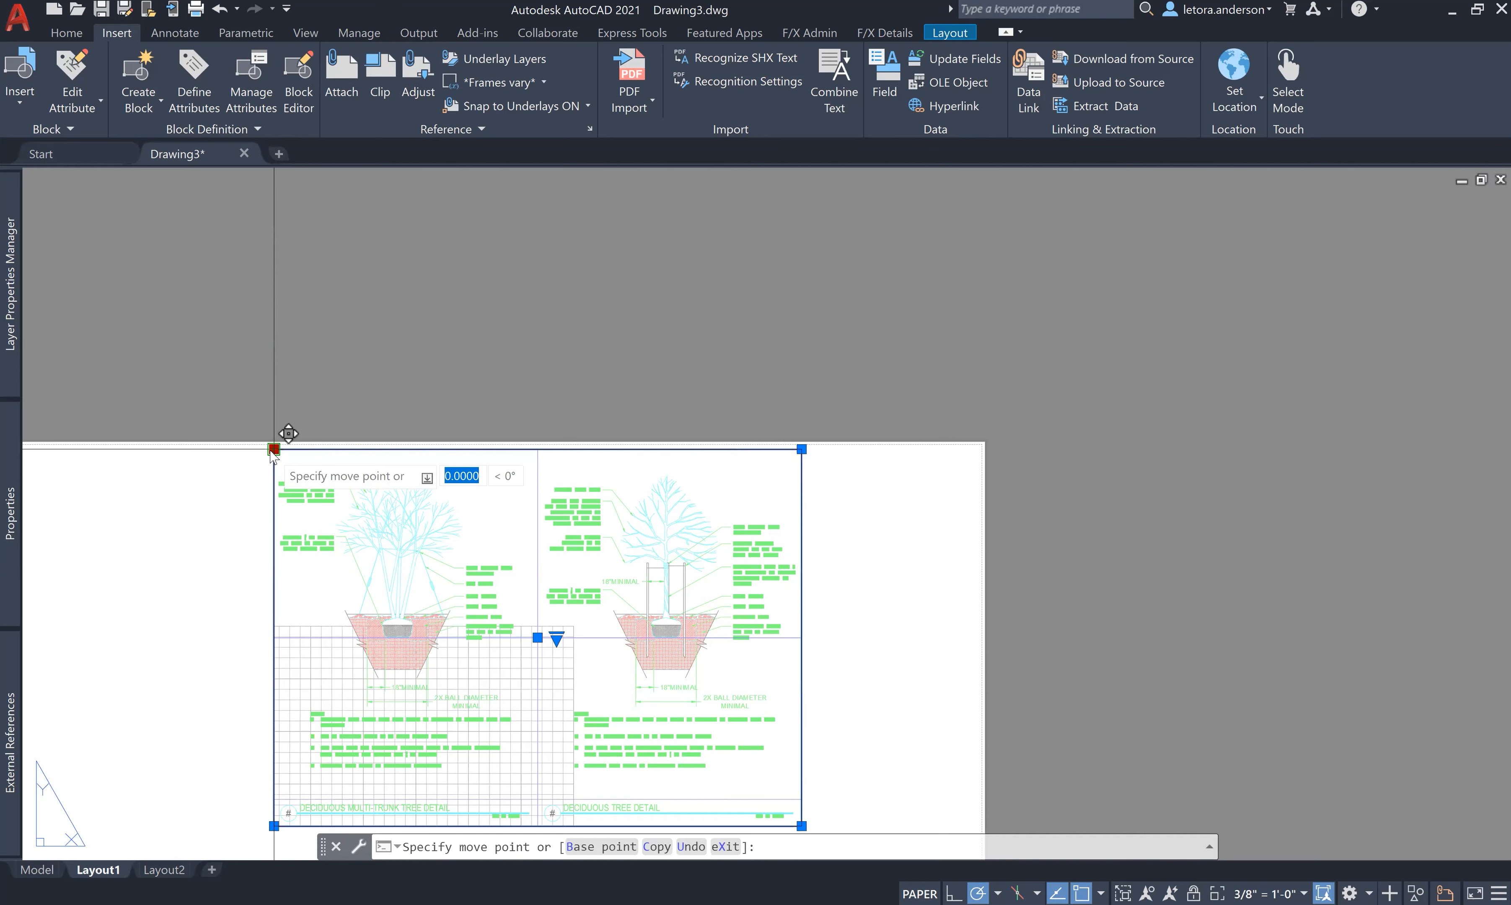
pyautogui.press('Escape')
pyautogui.press('Escape')
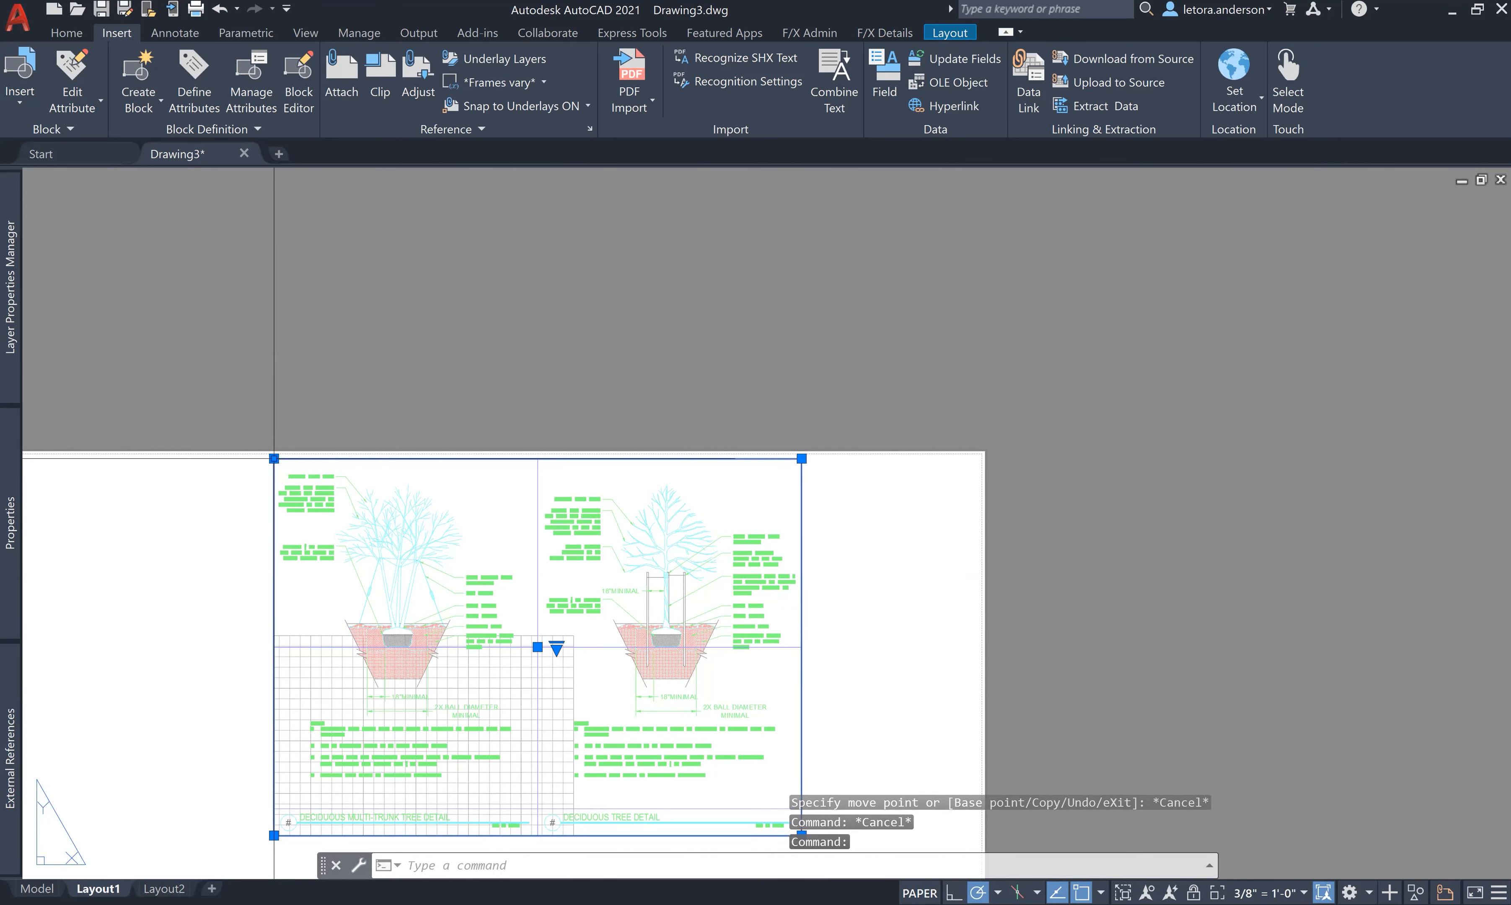
pyautogui.press('Escape')
pyautogui.scroll(-4, 274, 457)
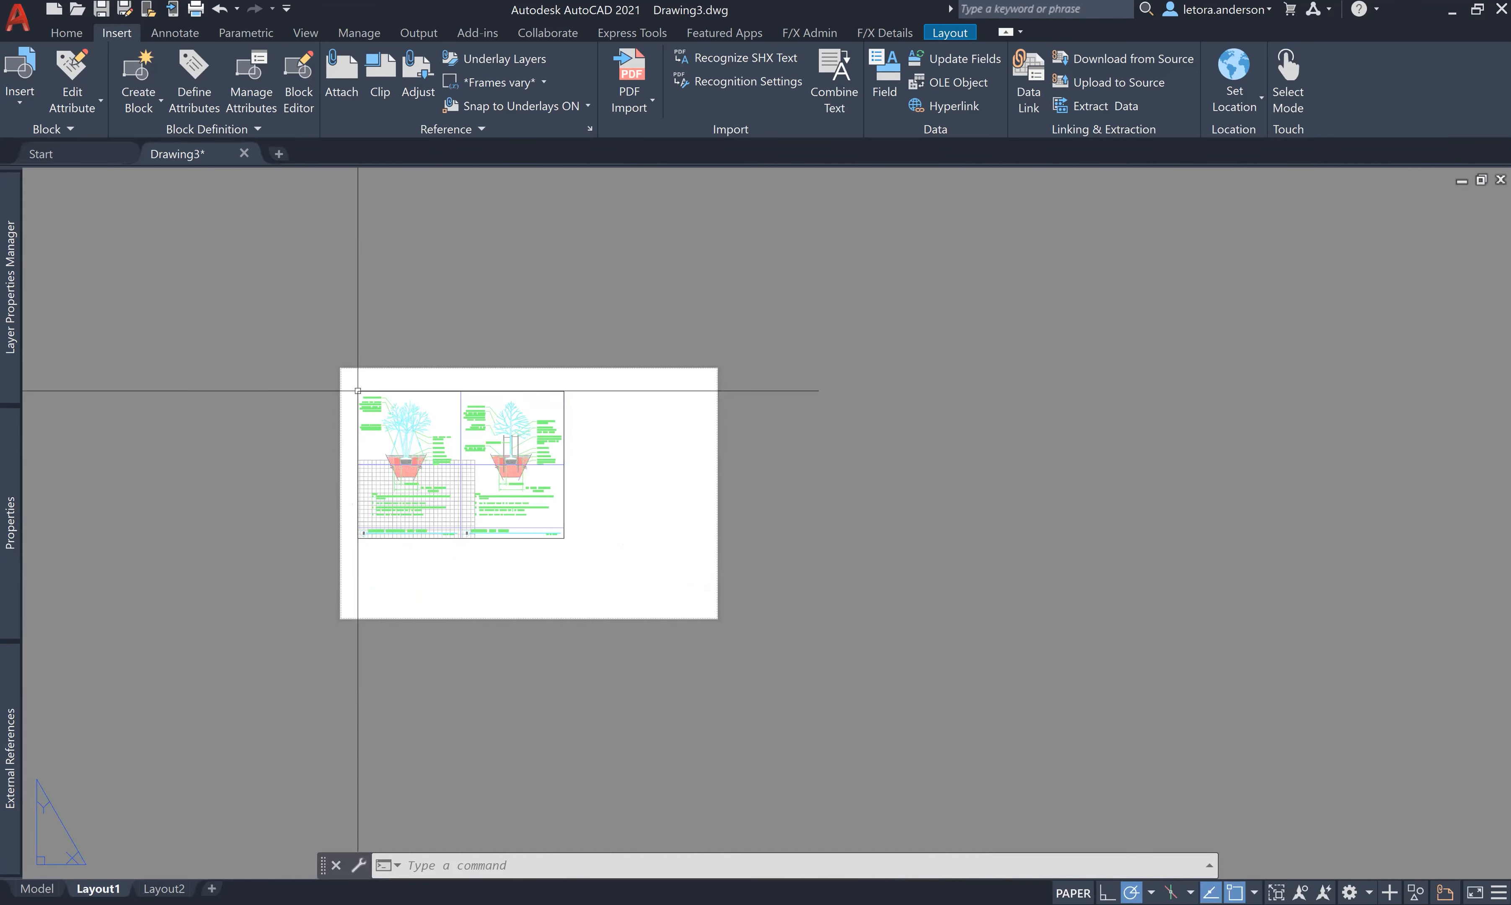
pyautogui.click(526, 392)
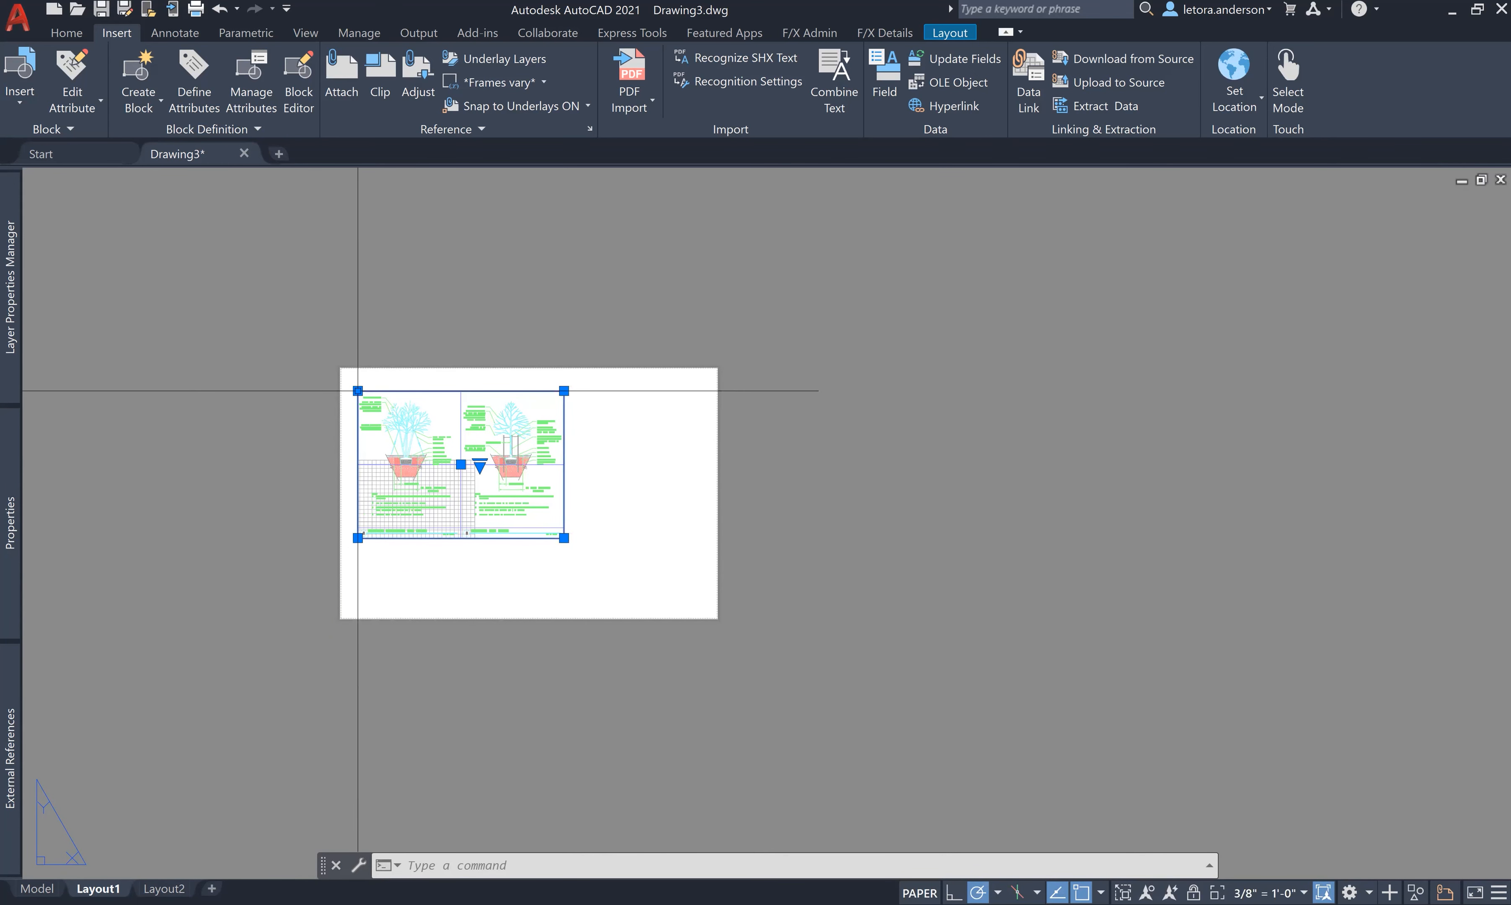
# - Copy the tree details viewport to the right side of the sheet
pyautogui.press('Escape')
pyautogui.click(357, 387)
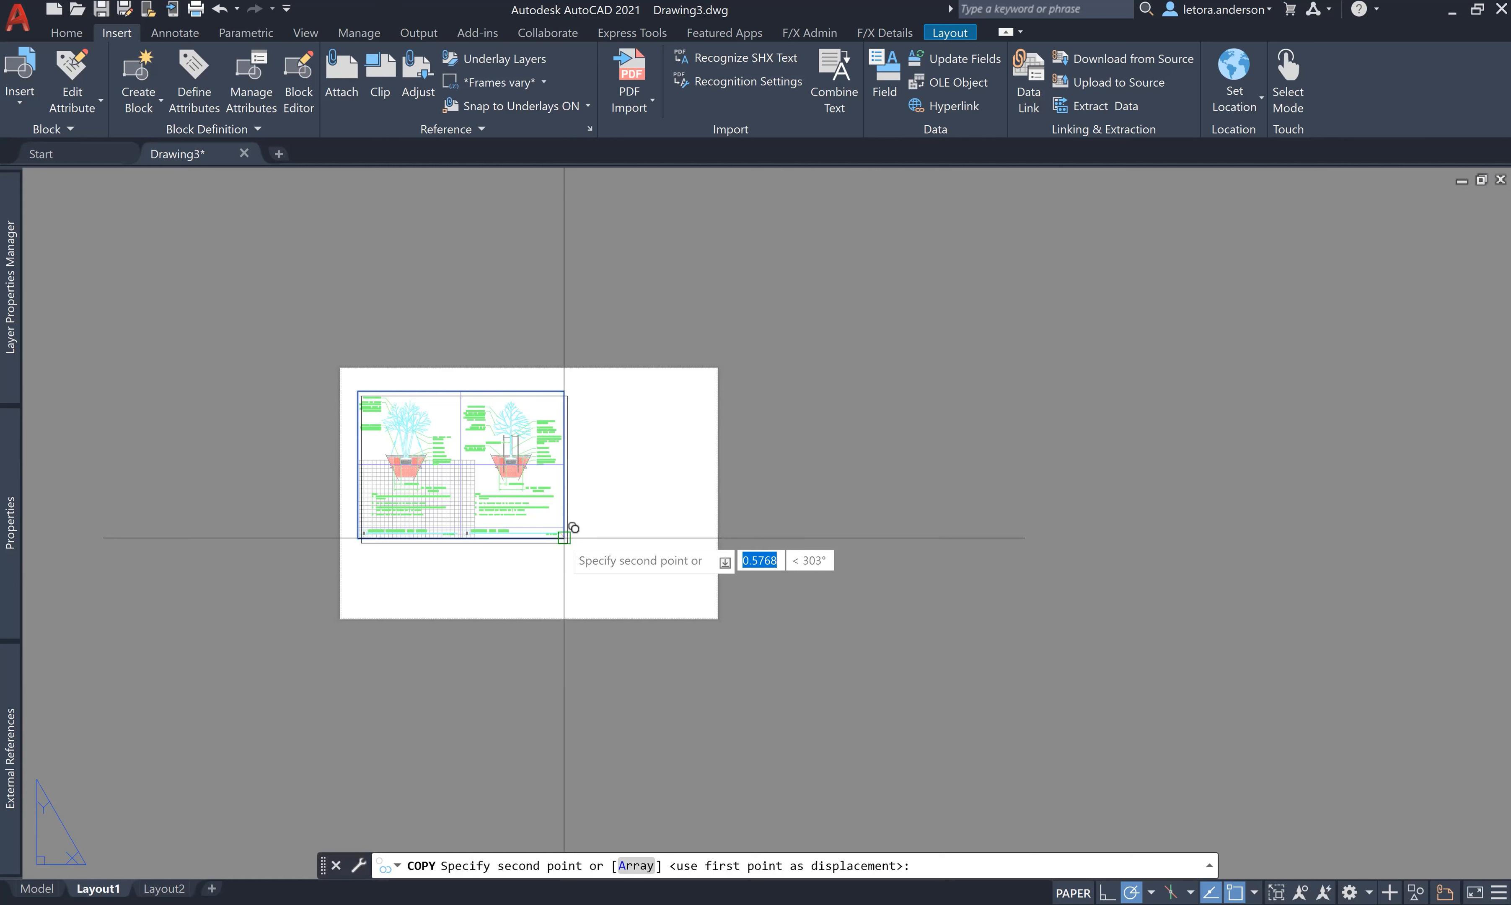
pyautogui.click(810, 537)
pyautogui.press('Return')
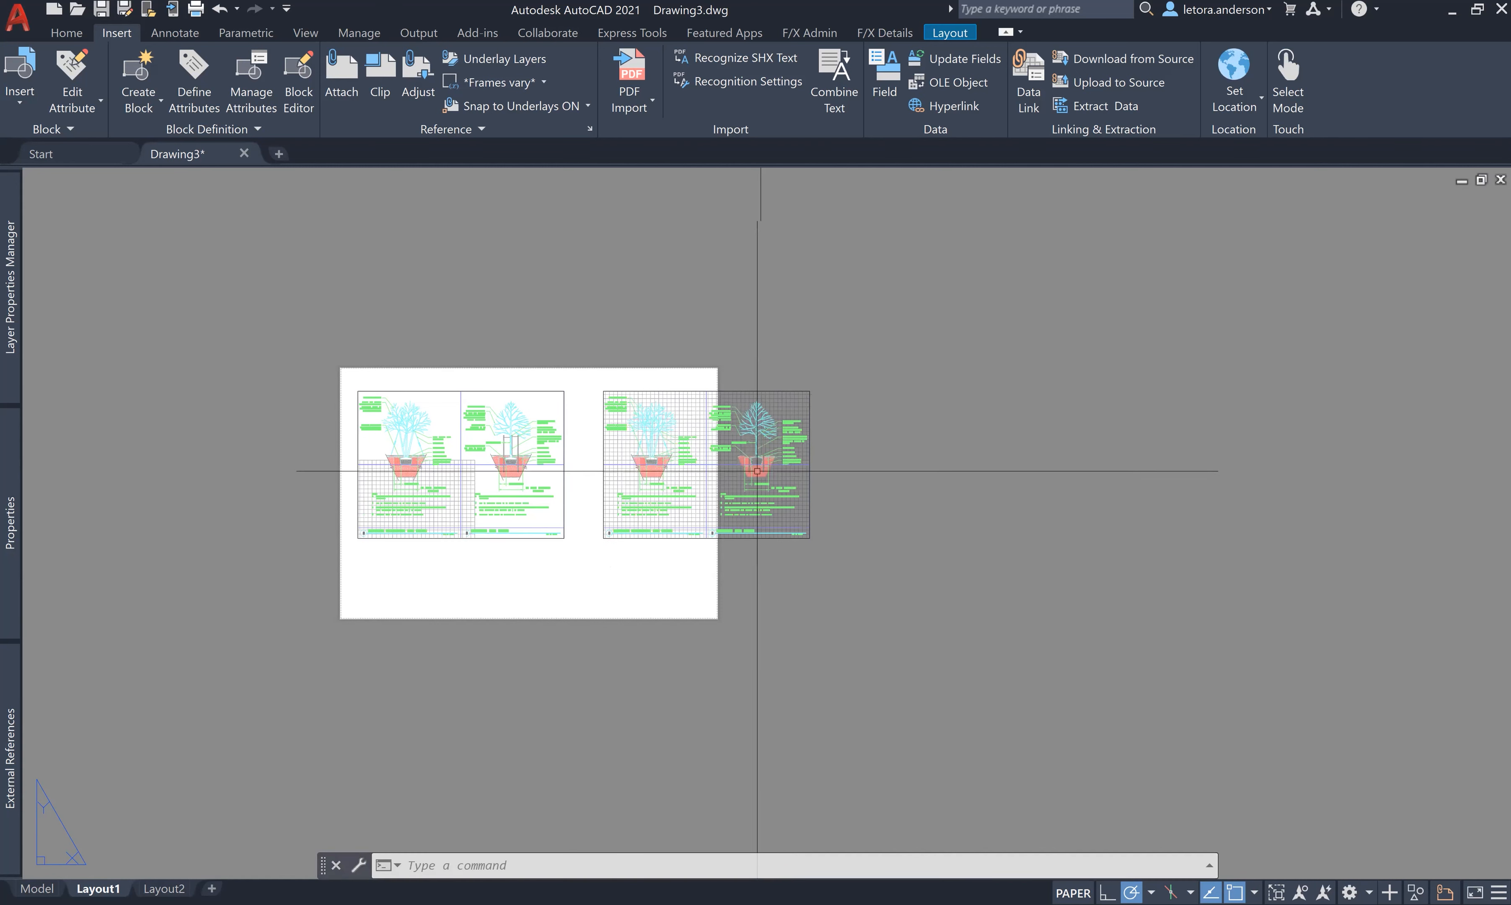
# - Inside the new viewport, zoom the view to frame the Tree Protection Detail
pyautogui.doubleClick(757, 458)
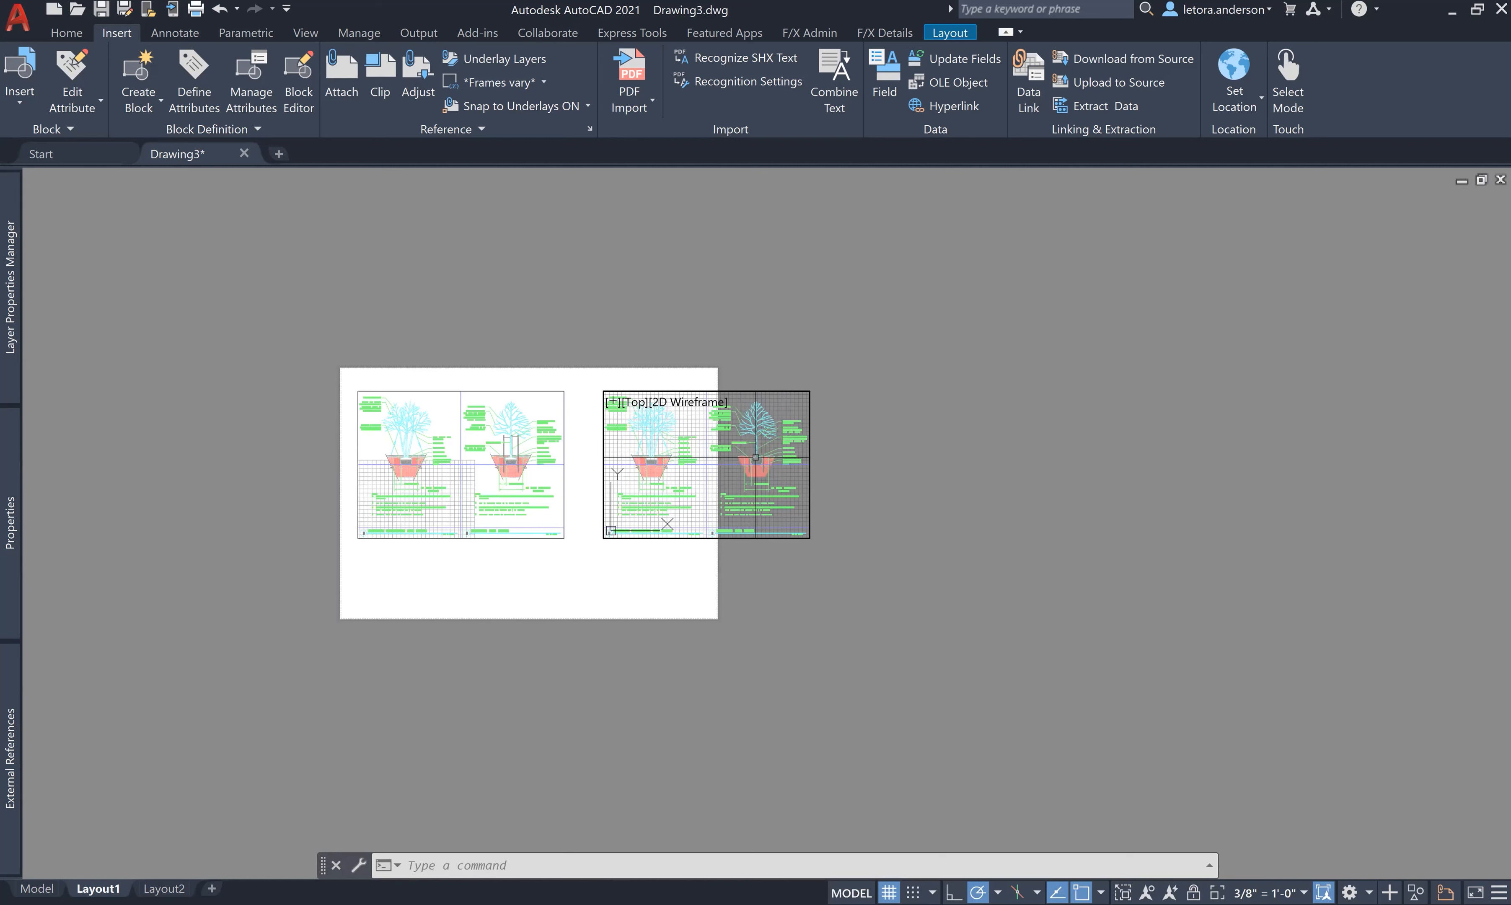
pyautogui.click(756, 457)
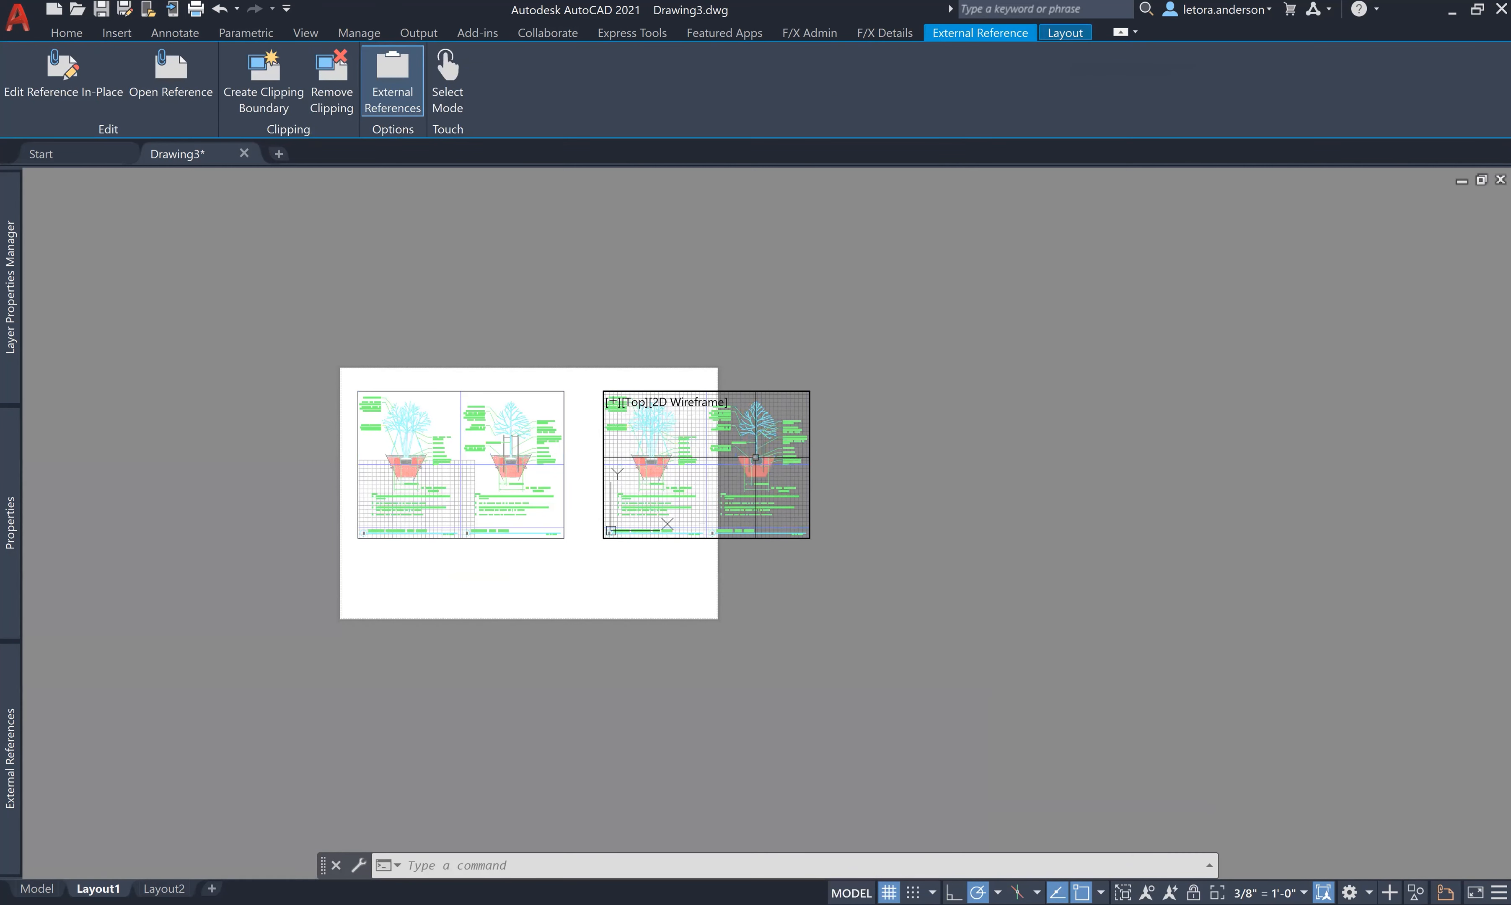
pyautogui.press('Escape')
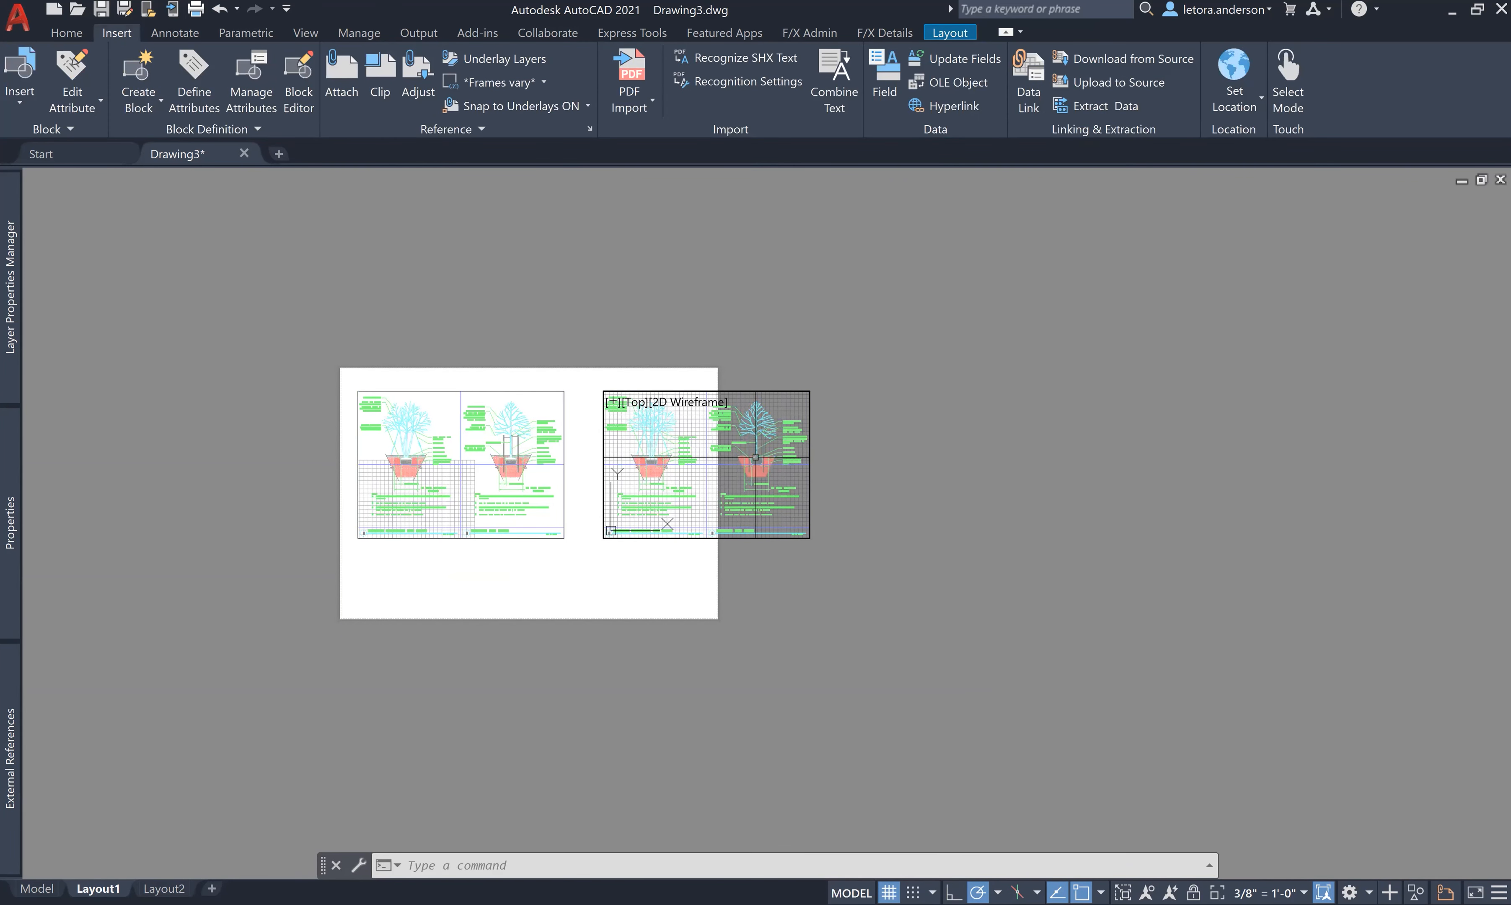
pyautogui.click(756, 458)
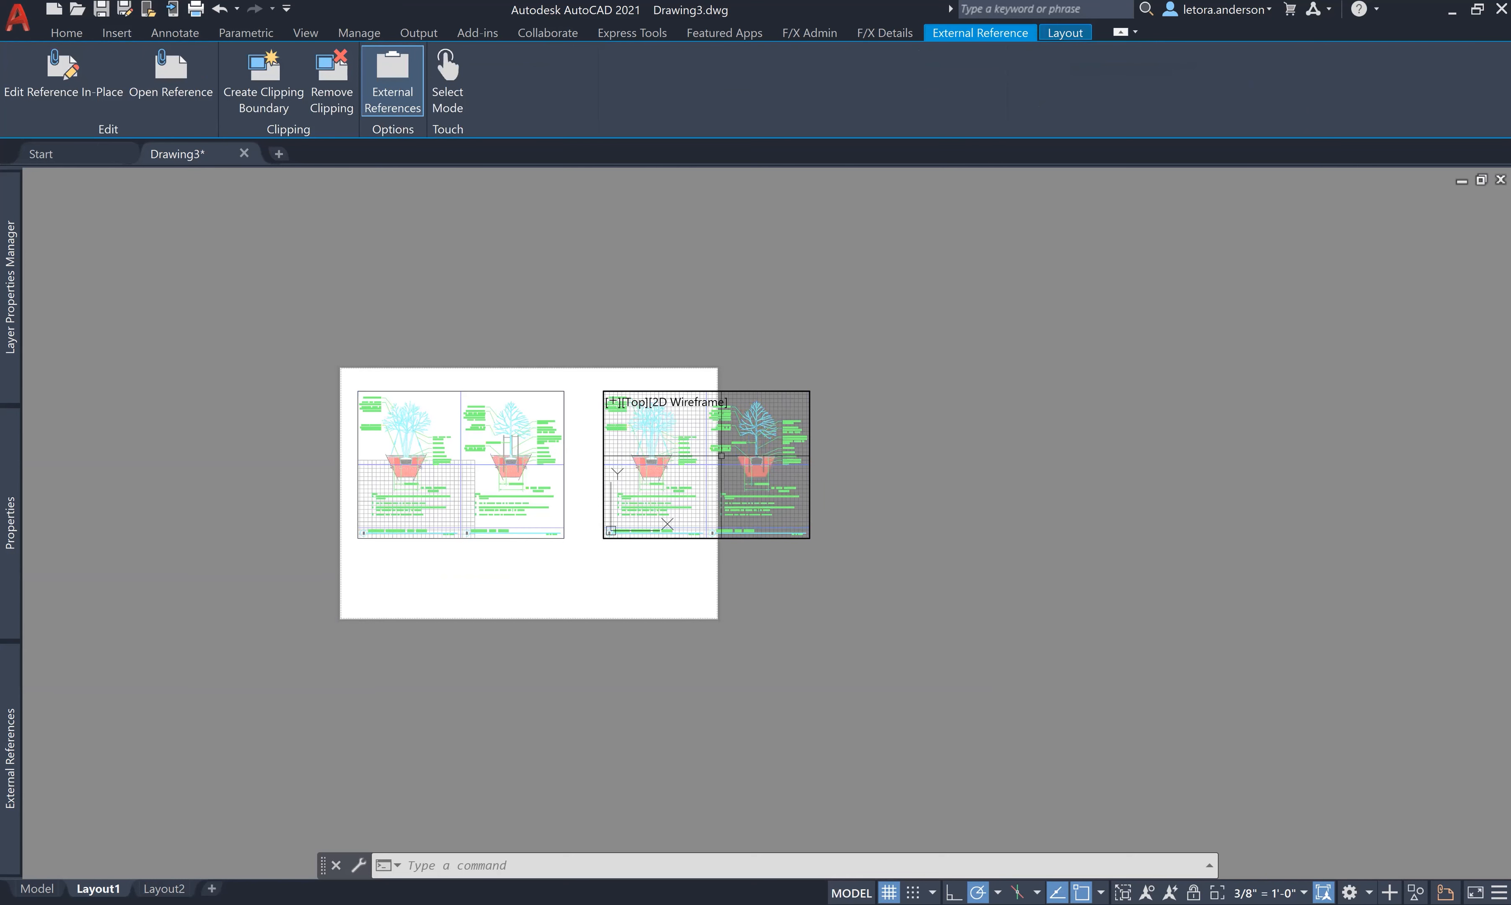
pyautogui.scroll(-2, 721, 455)
pyautogui.press('Escape')
pyautogui.scroll(-2, 734, 453)
pyautogui.scroll(-2, 734, 453)
pyautogui.press('Escape')
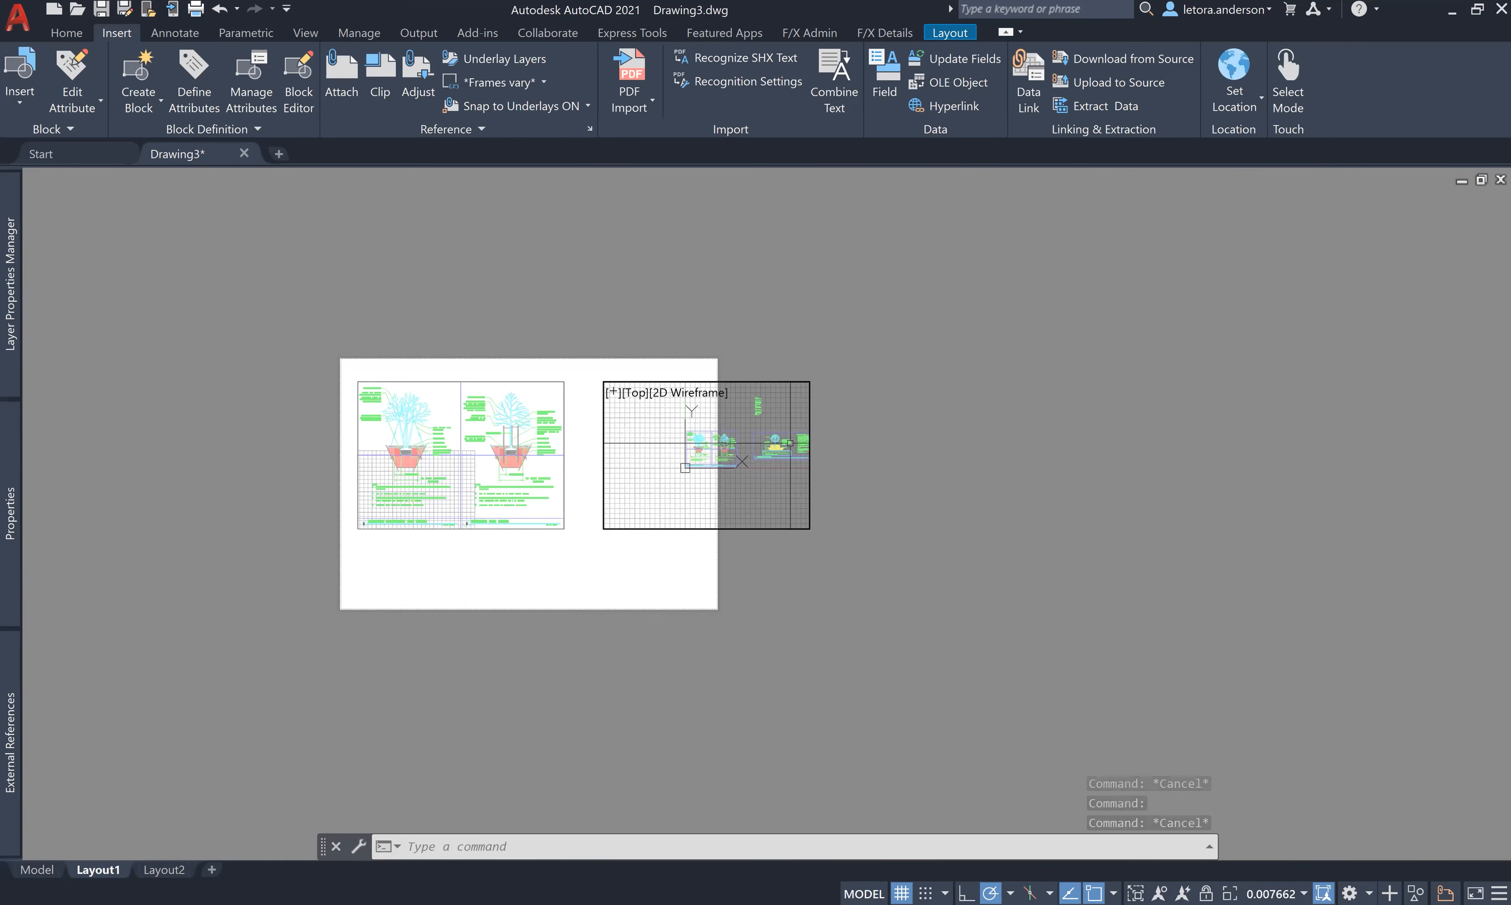
pyautogui.scroll(6, 790, 443)
pyautogui.scroll(-4, 768, 465)
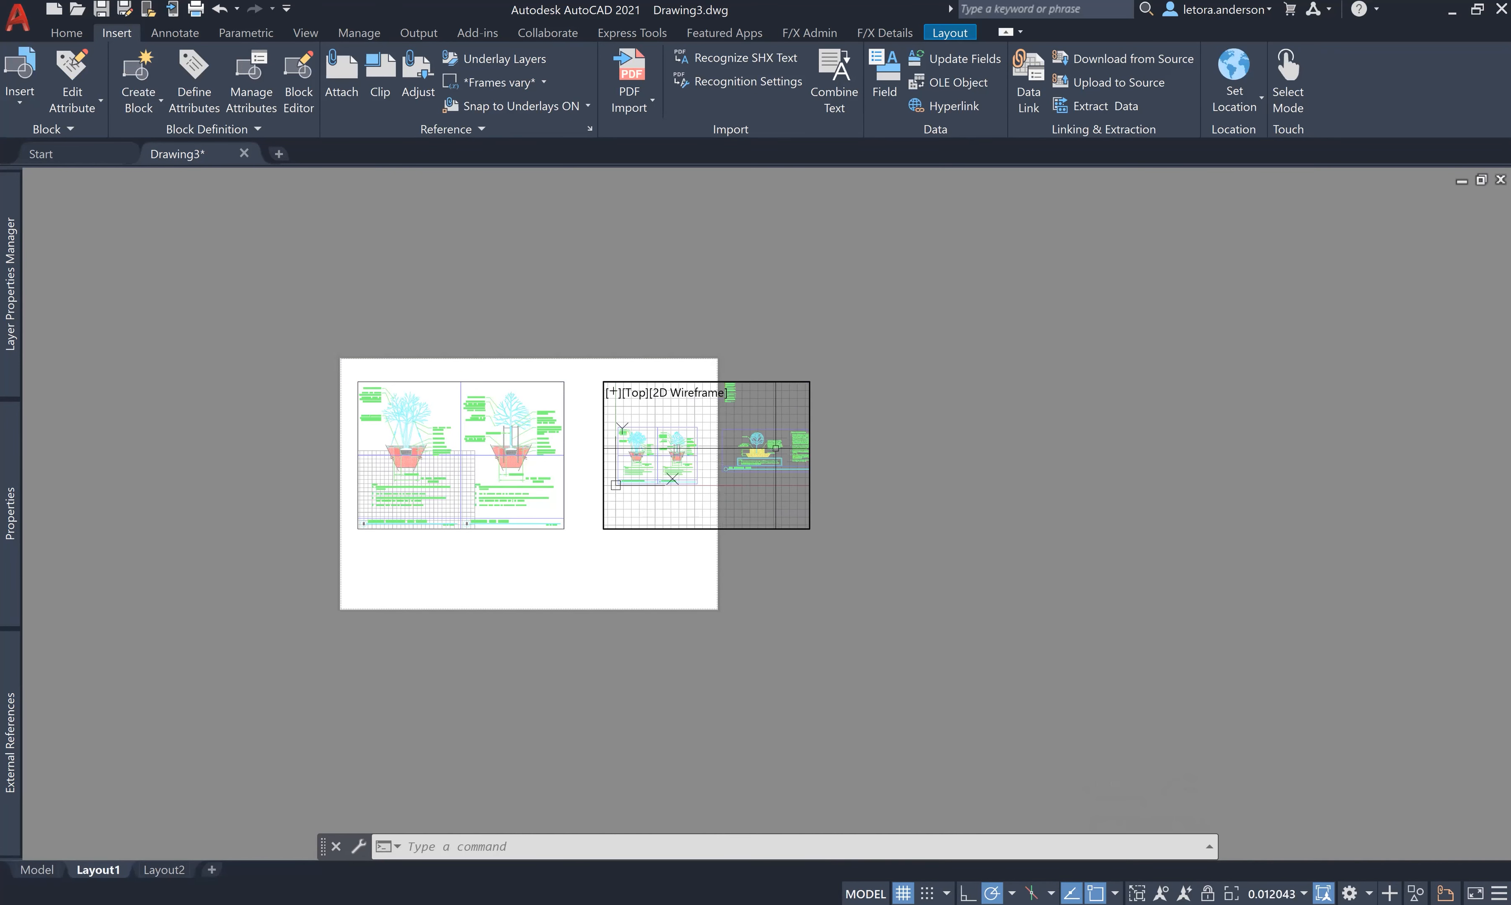
pyautogui.scroll(4, 769, 465)
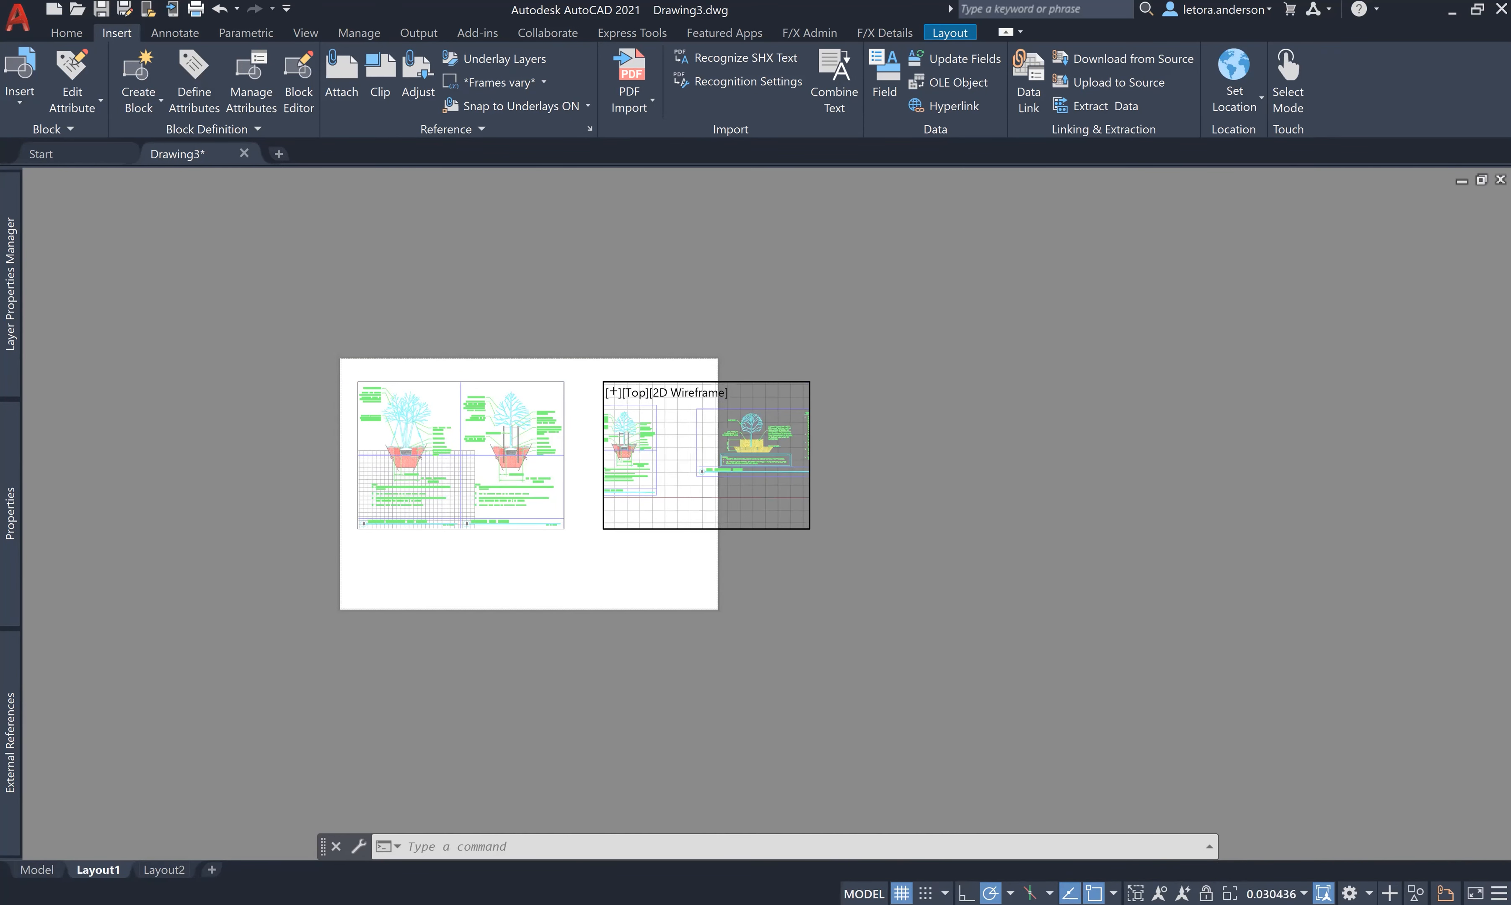
pyautogui.doubleClick(957, 468)
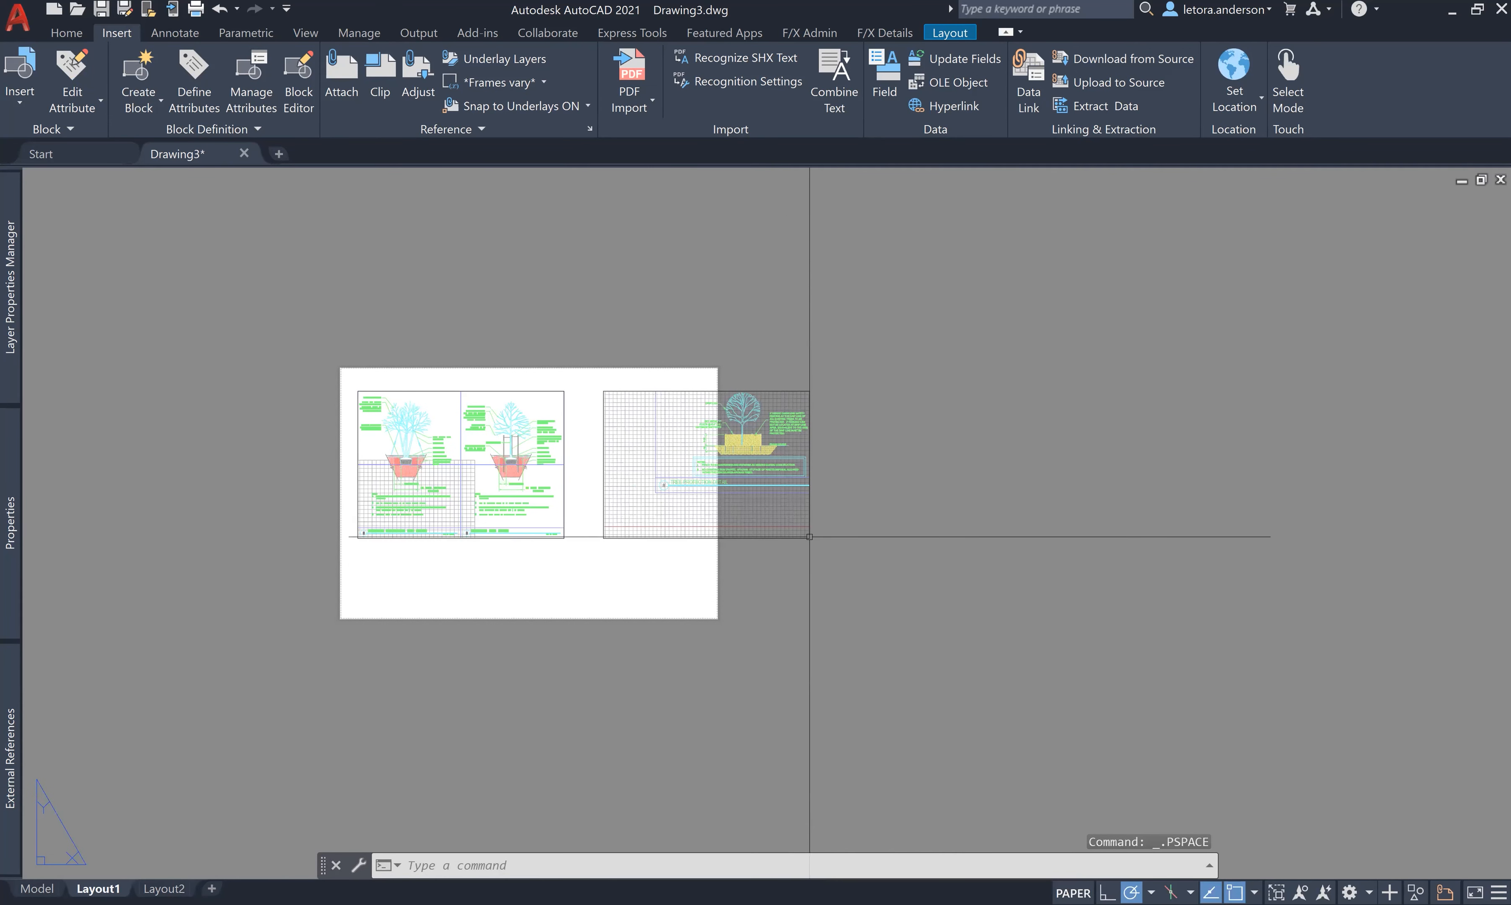
# - Back in paper space, select the right viewport and zoom in on the layout
pyautogui.click(769, 538)
pyautogui.click(778, 564)
pyautogui.click(721, 517)
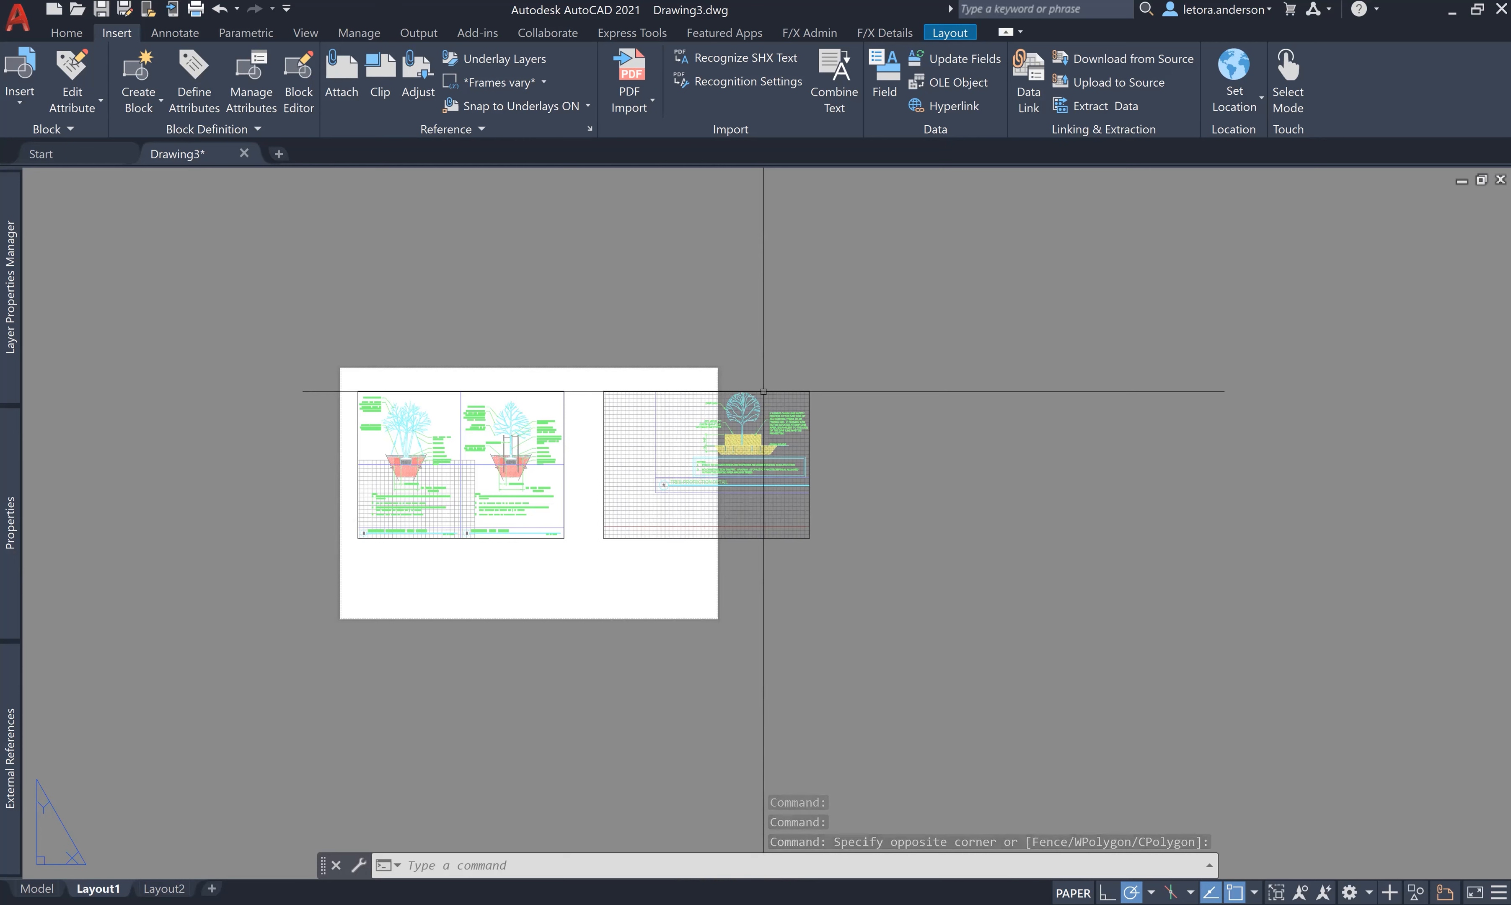
pyautogui.keyDown('shift'); pyautogui.rightClick(865, 627); pyautogui.keyUp('shift')
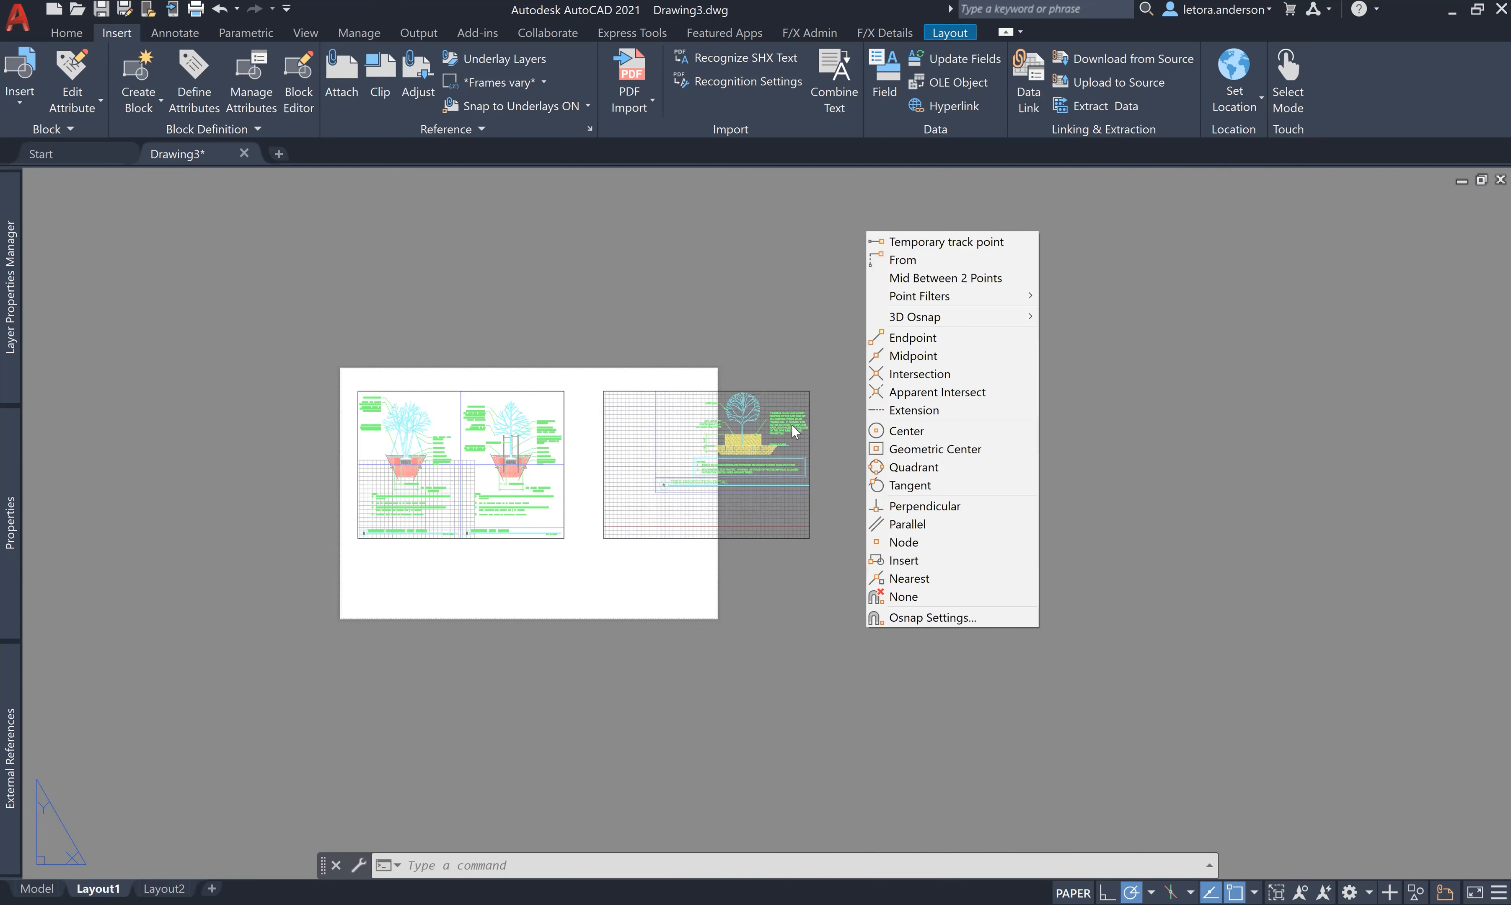
pyautogui.click(753, 383)
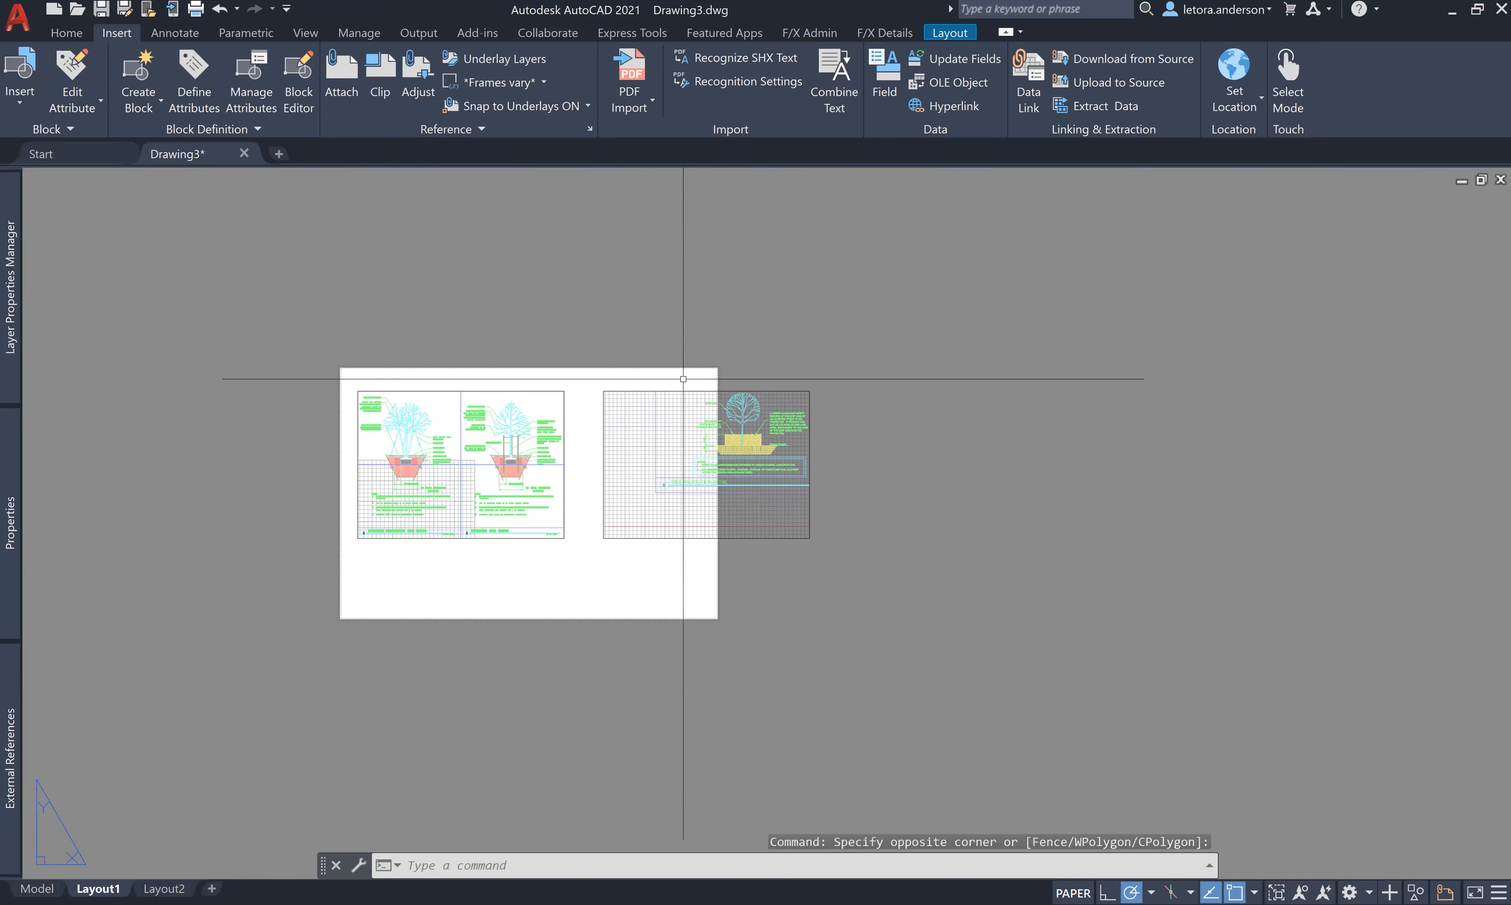
pyautogui.scroll(2, 581, 469)
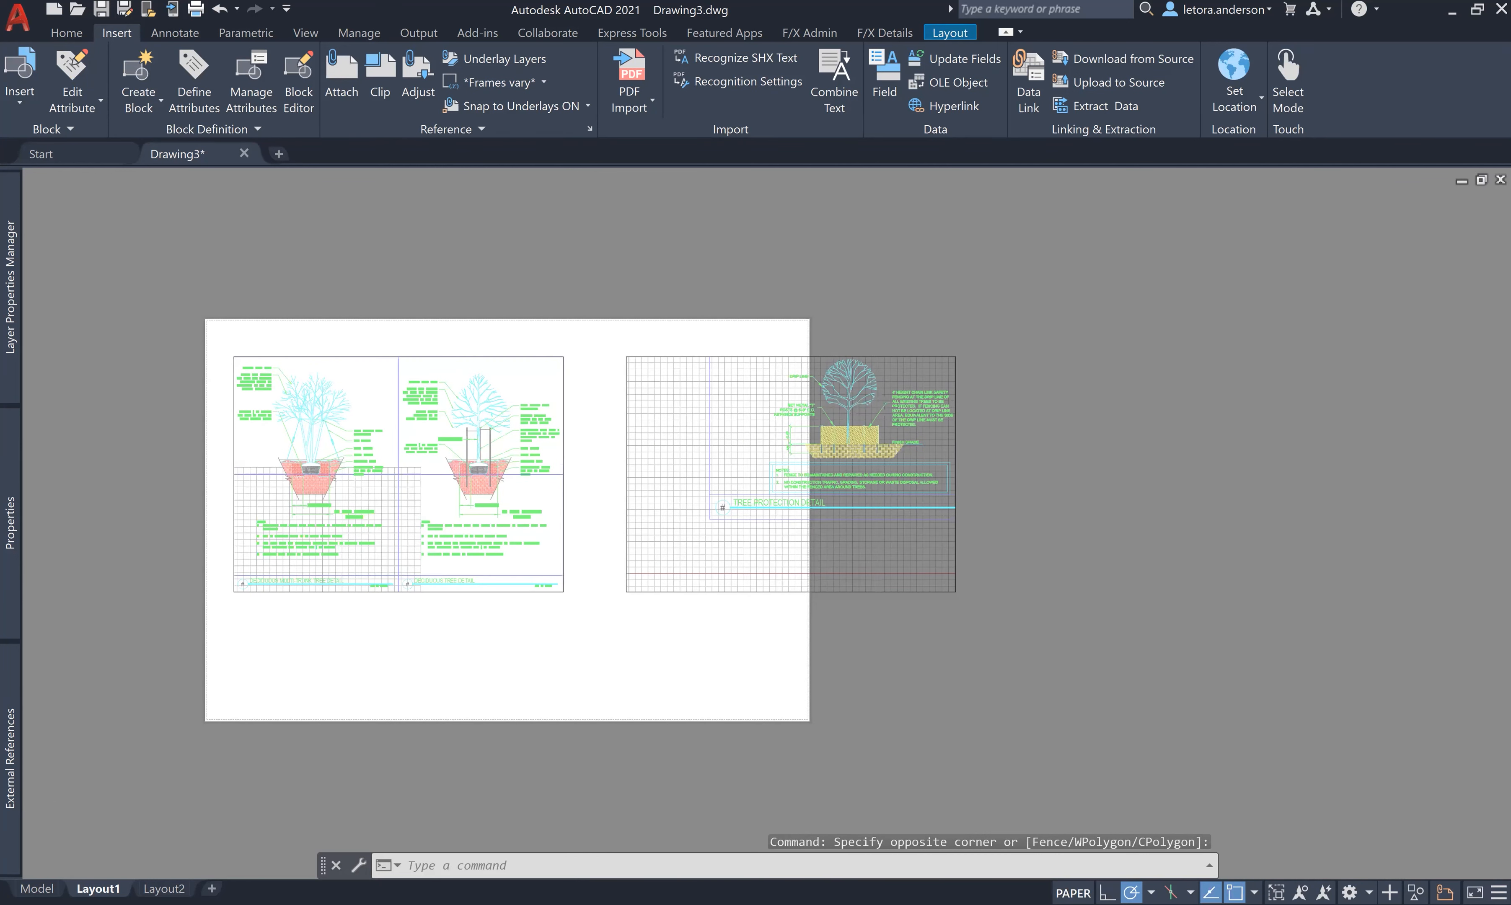
pyautogui.scroll(2, 565, 449)
# - Change the Tree Protection viewport's scale from Custom to 1/4" = 1'-0"
pyautogui.click(663, 400)
pyautogui.moveTo(8, 573)
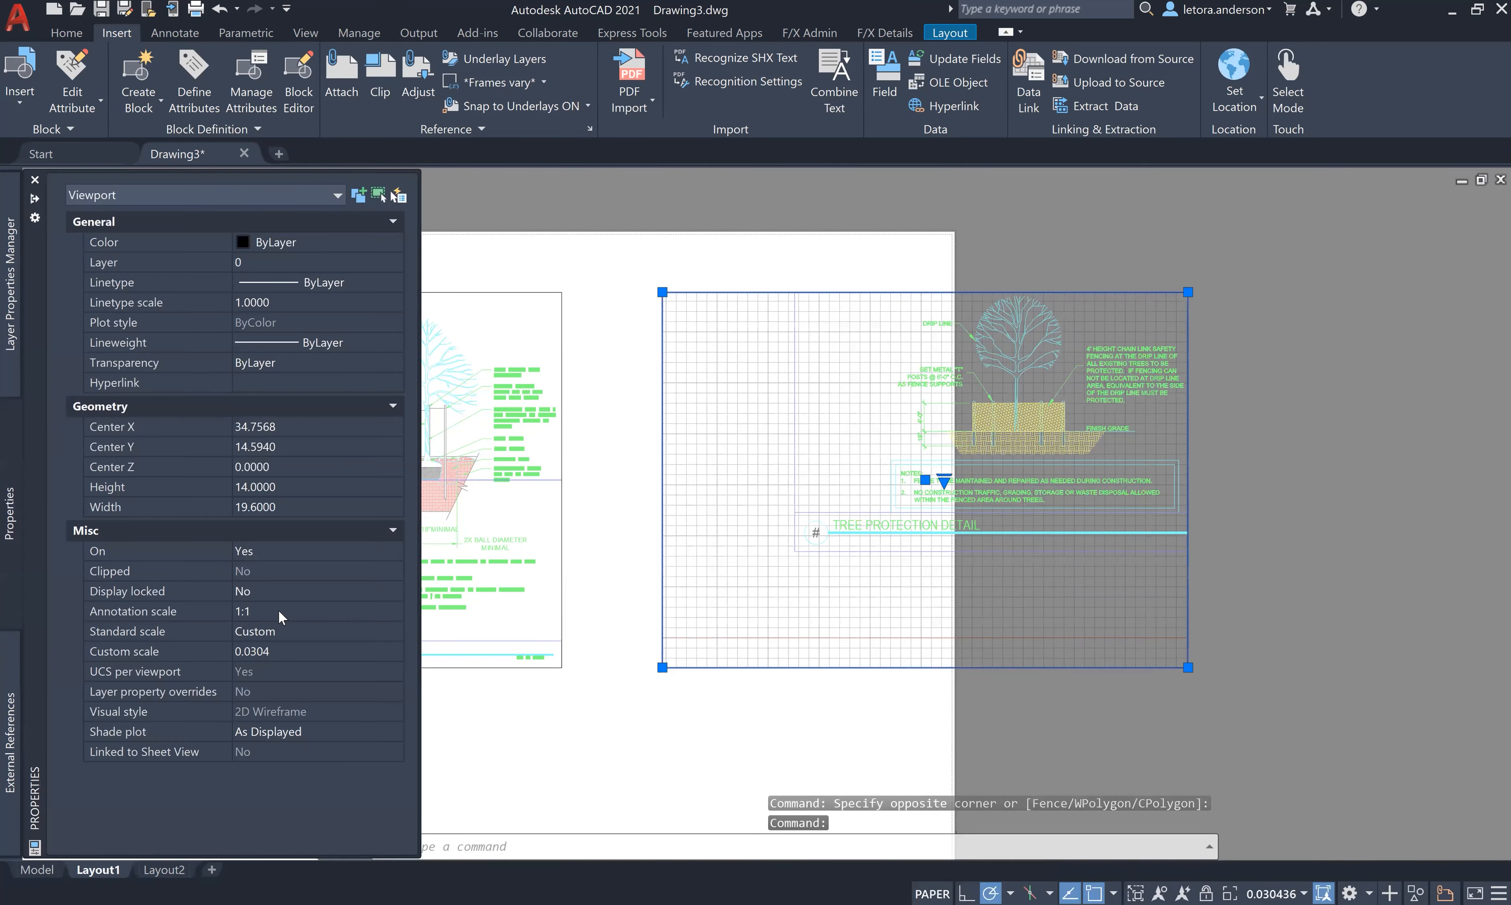
pyautogui.click(284, 640)
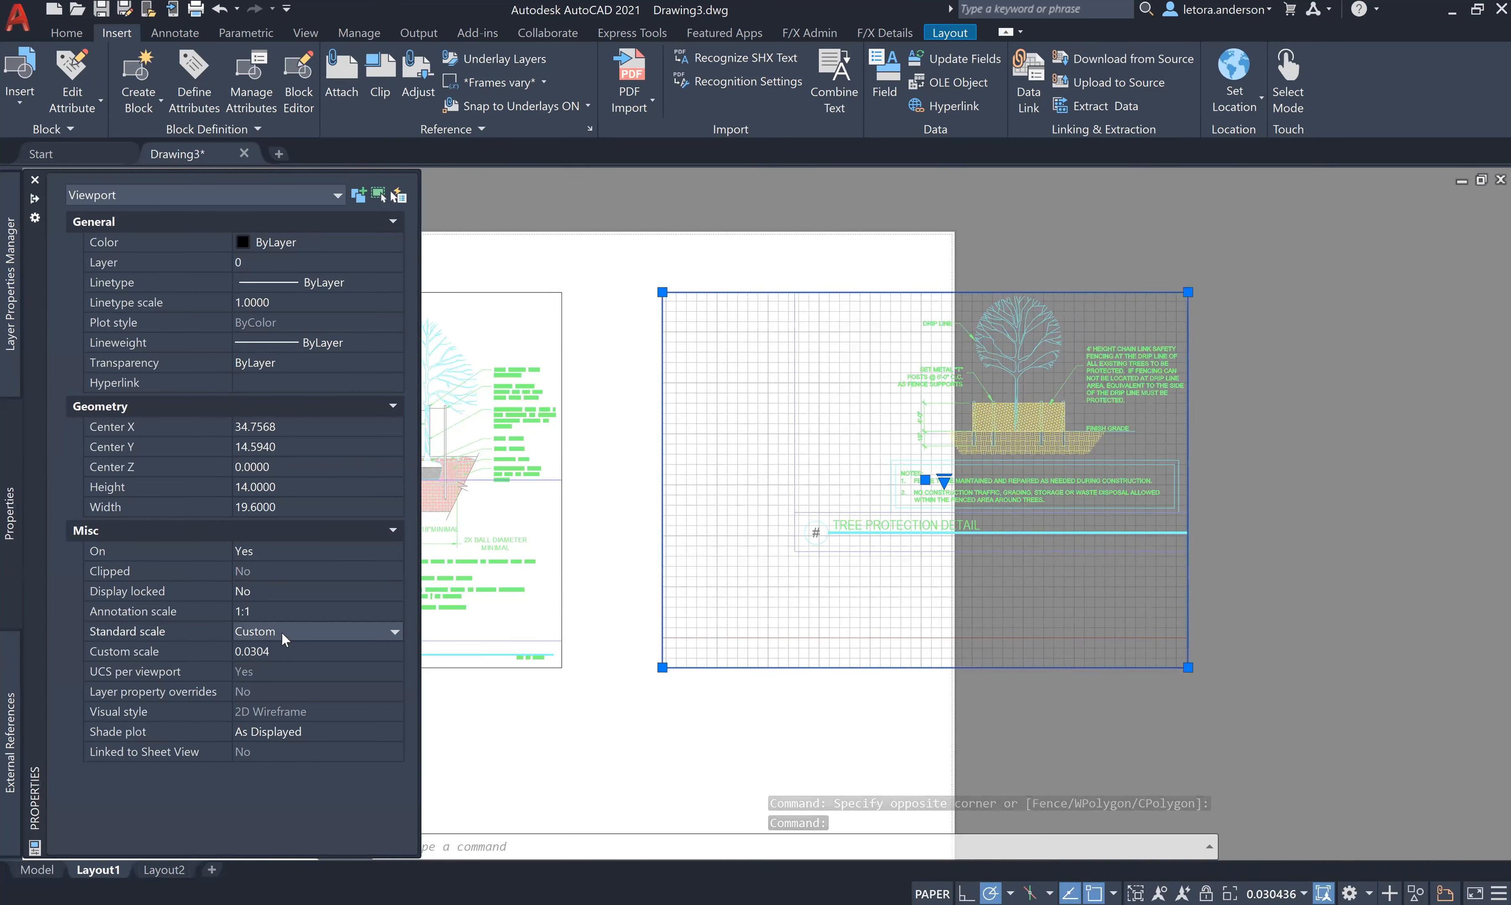
pyautogui.moveTo(402, 670); pyautogui.dragTo(413, 749)
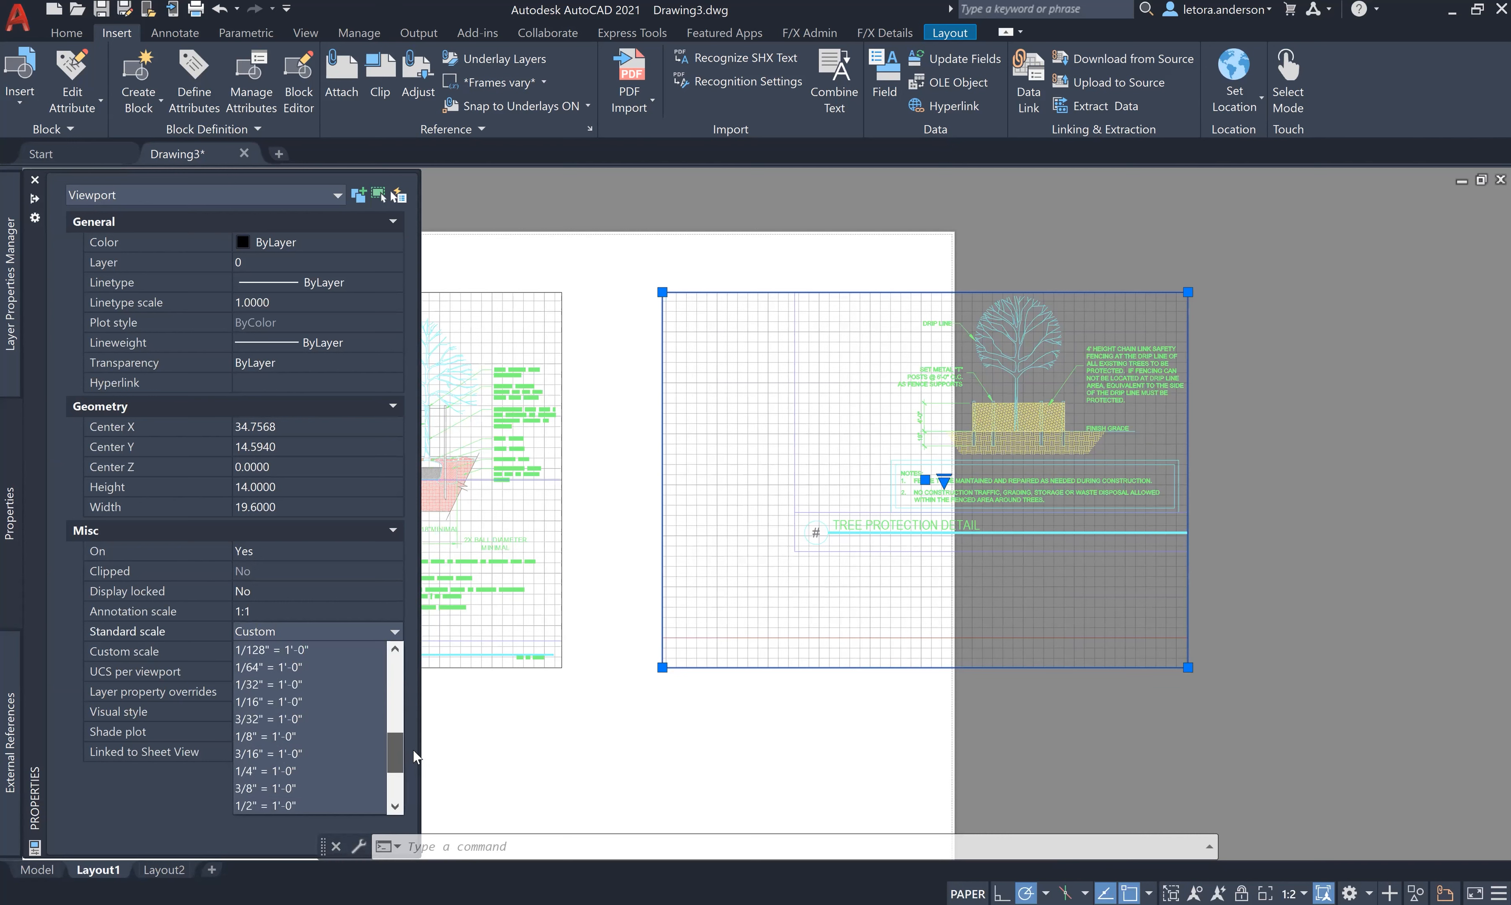
pyautogui.click(336, 771)
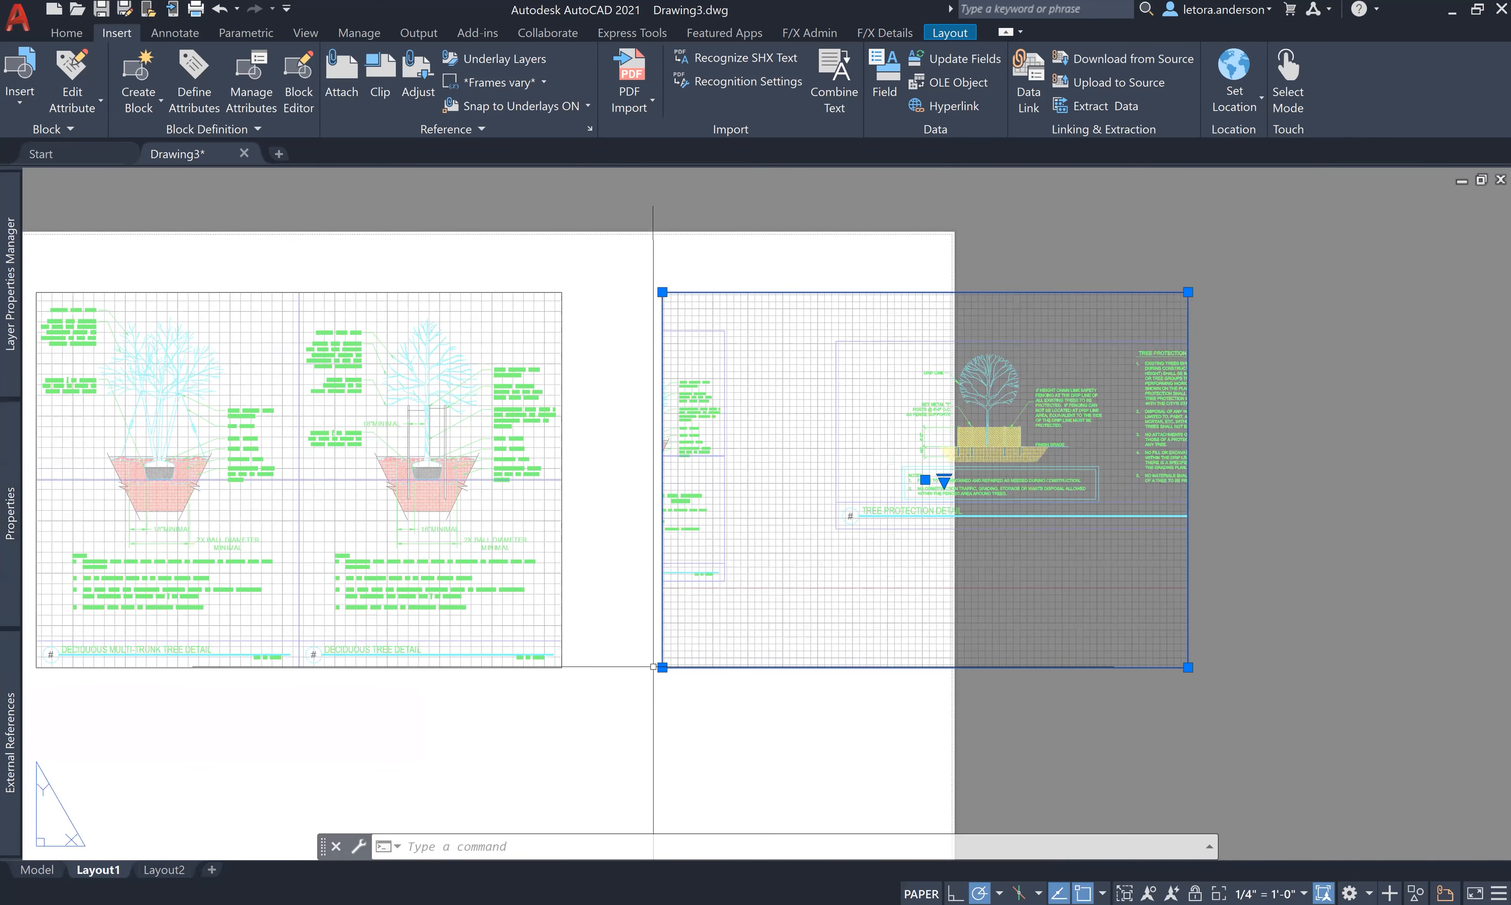
# - Drag the lower-left and upper-right grips to make a short, wide strip including the protection notes
pyautogui.moveTo(662, 667); pyautogui.dragTo(836, 528)
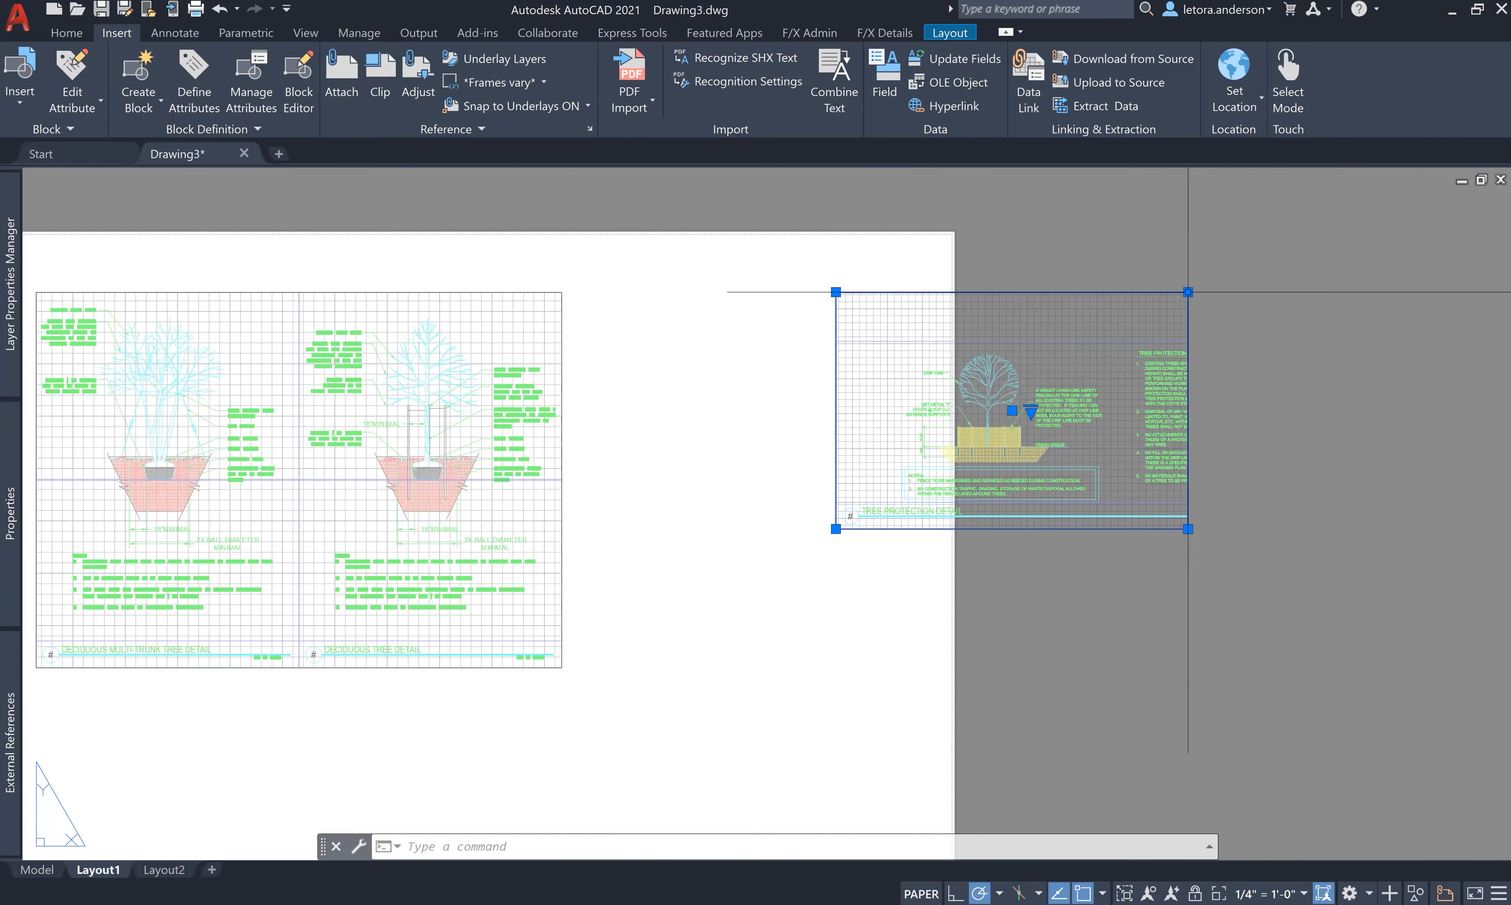
pyautogui.moveTo(1187, 292); pyautogui.dragTo(1485, 292)
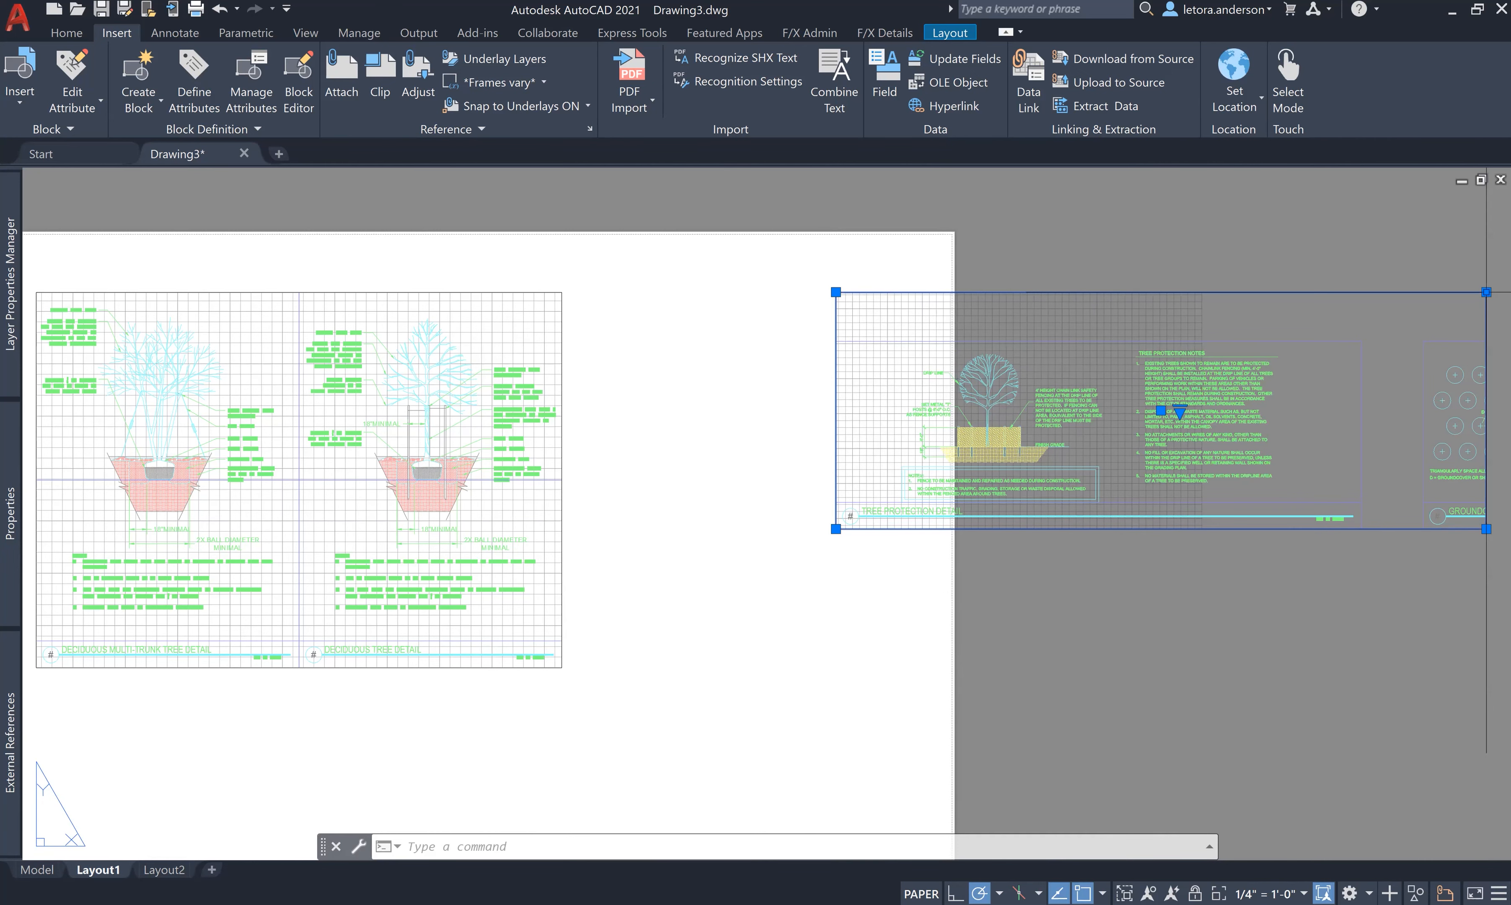
pyautogui.press('Escape')
pyautogui.press('Escape')
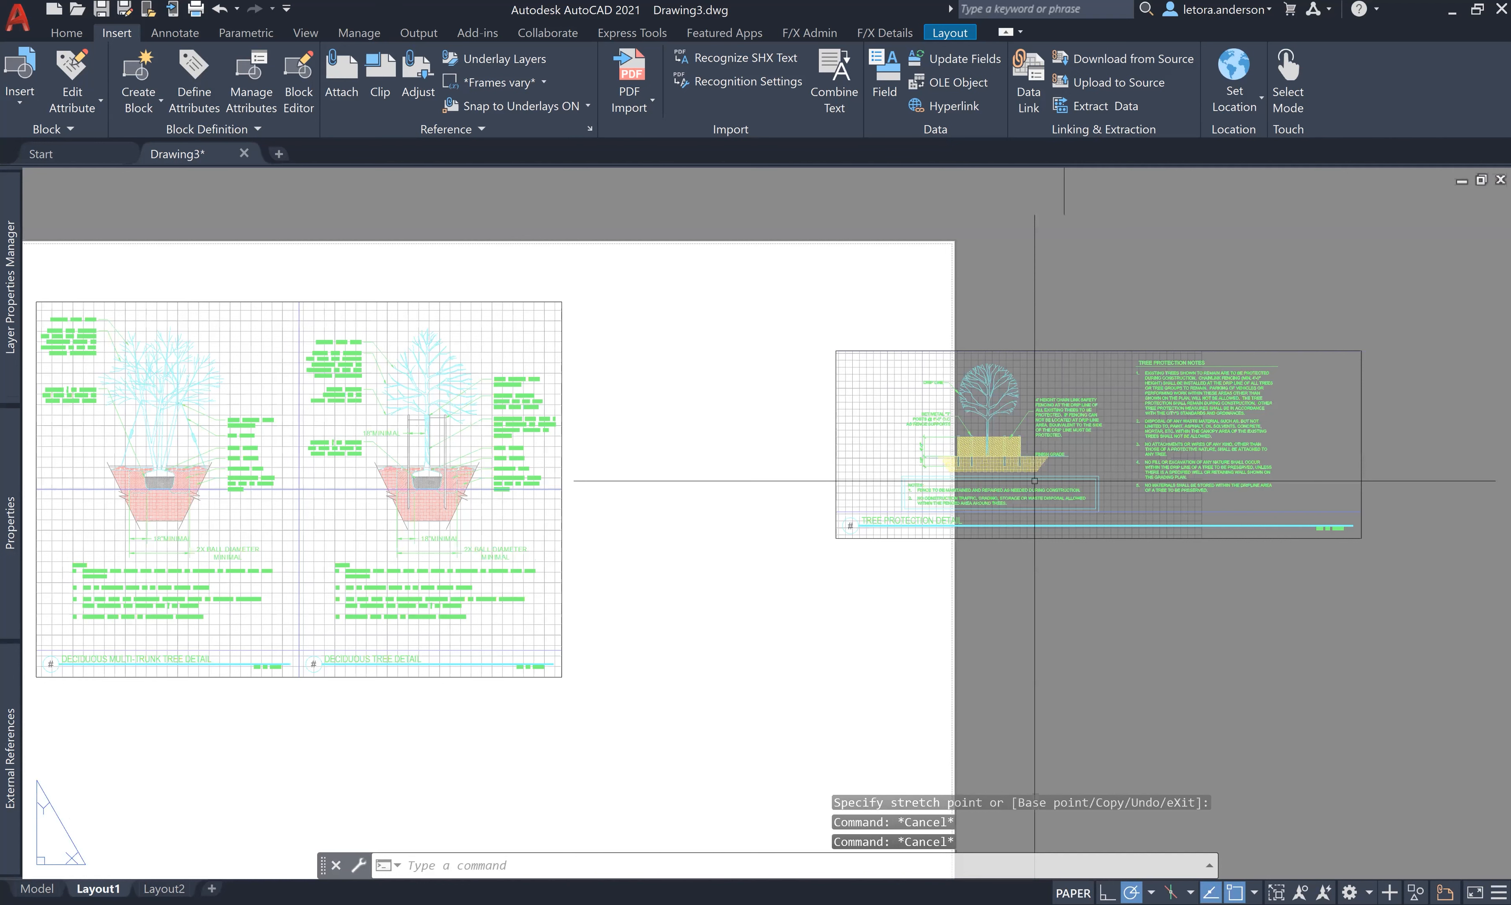
pyautogui.scroll(-2, 805, 431)
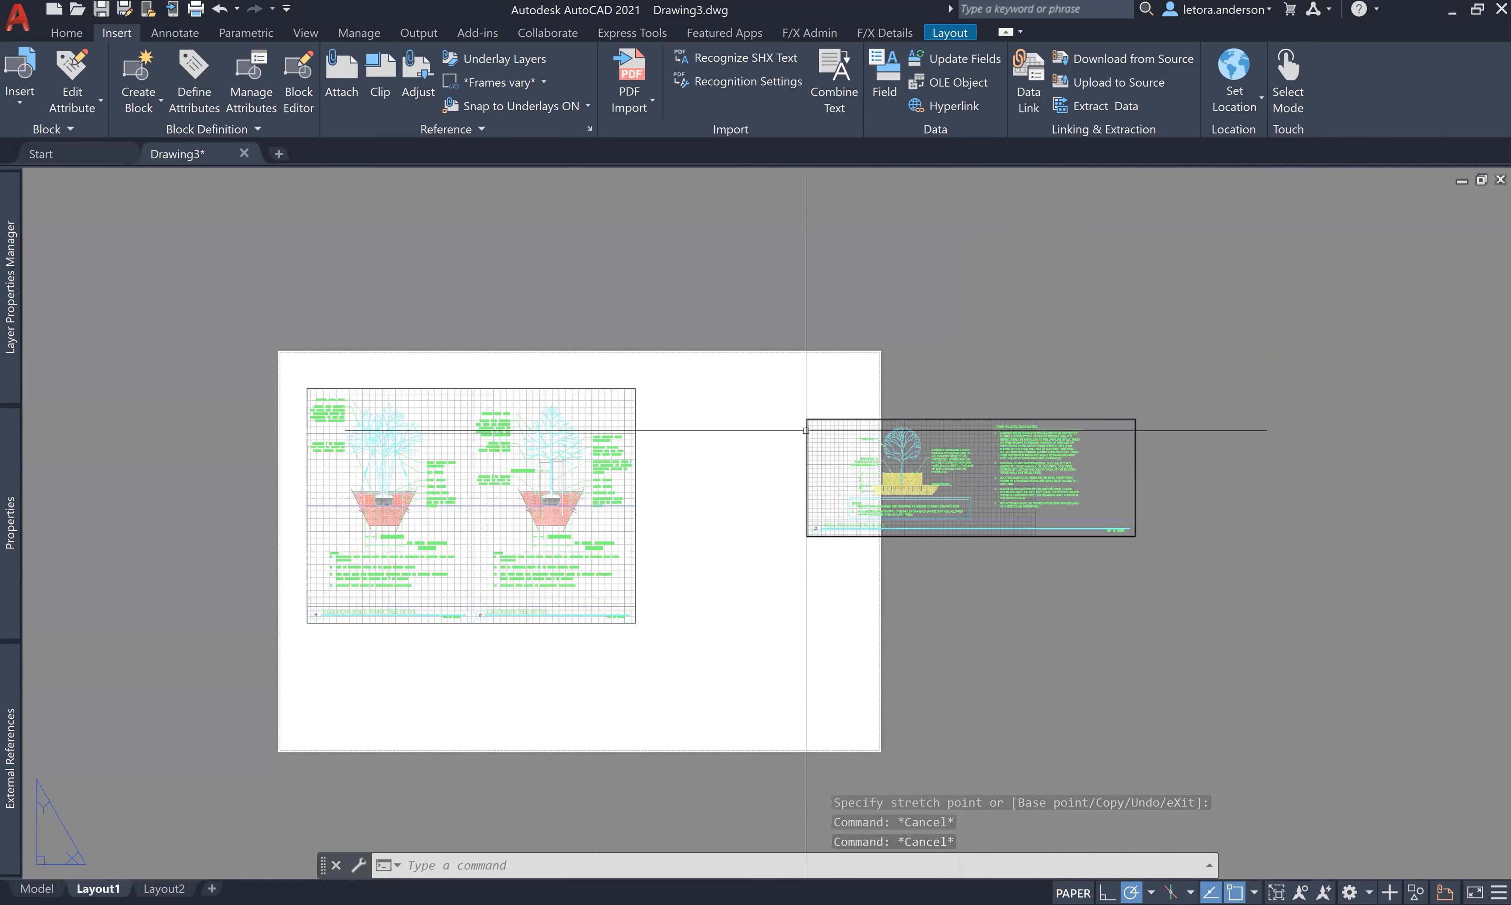
pyautogui.click(806, 430)
# - Copy the Tree Protection viewport downward with CO
pyautogui.click(858, 455)
pyautogui.write('co')
pyautogui.press('Return')
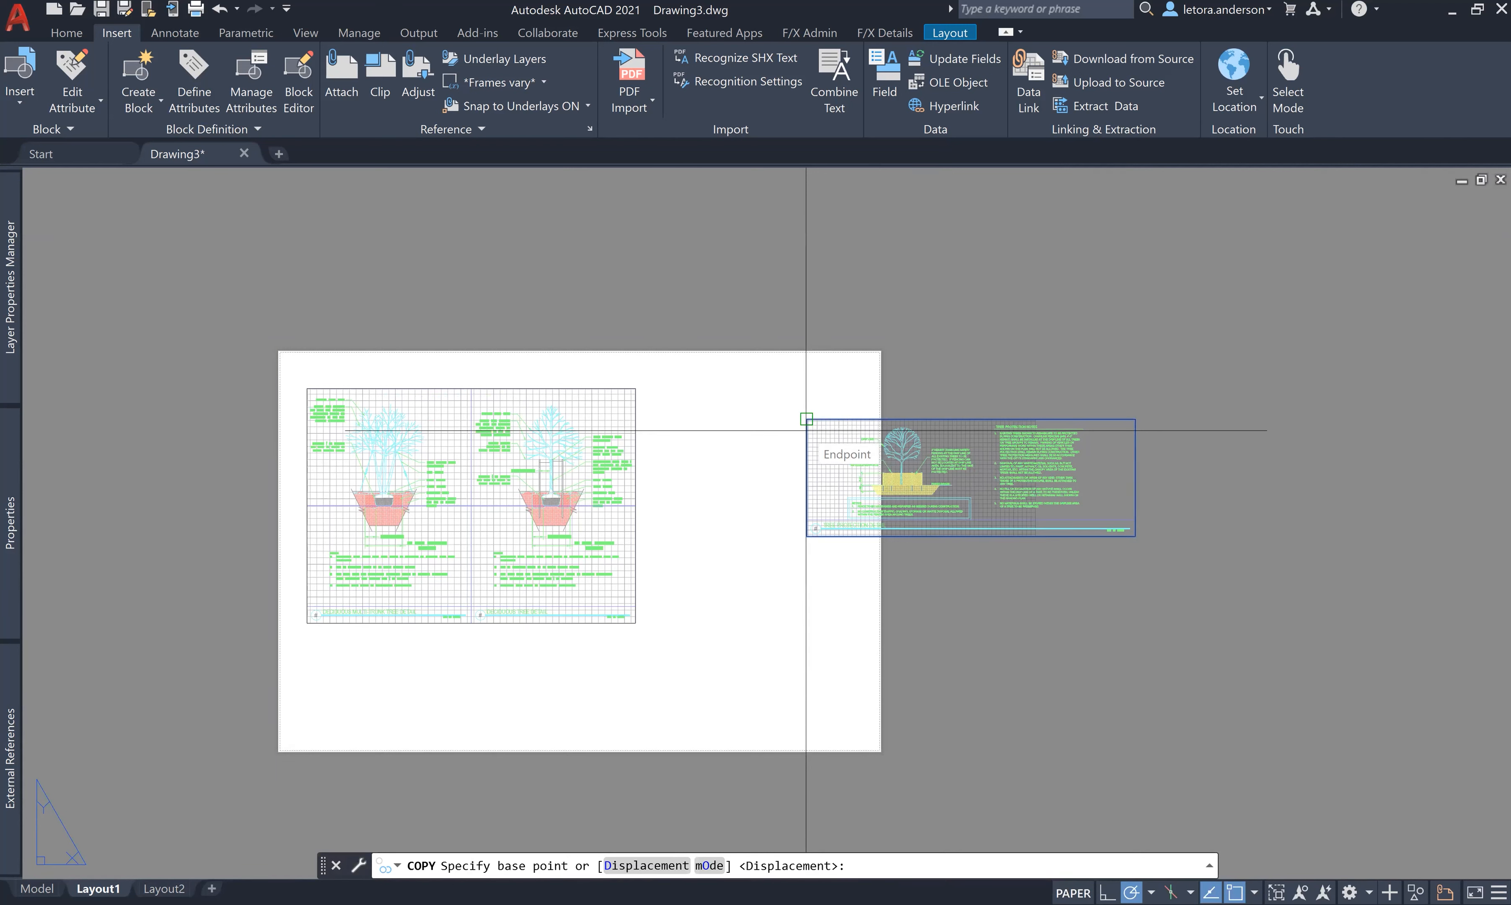
pyautogui.click(806, 431)
pyautogui.press('Escape')
# - Pan inside the lower viewport to show the Groundcover Detail
pyautogui.doubleClick(849, 645)
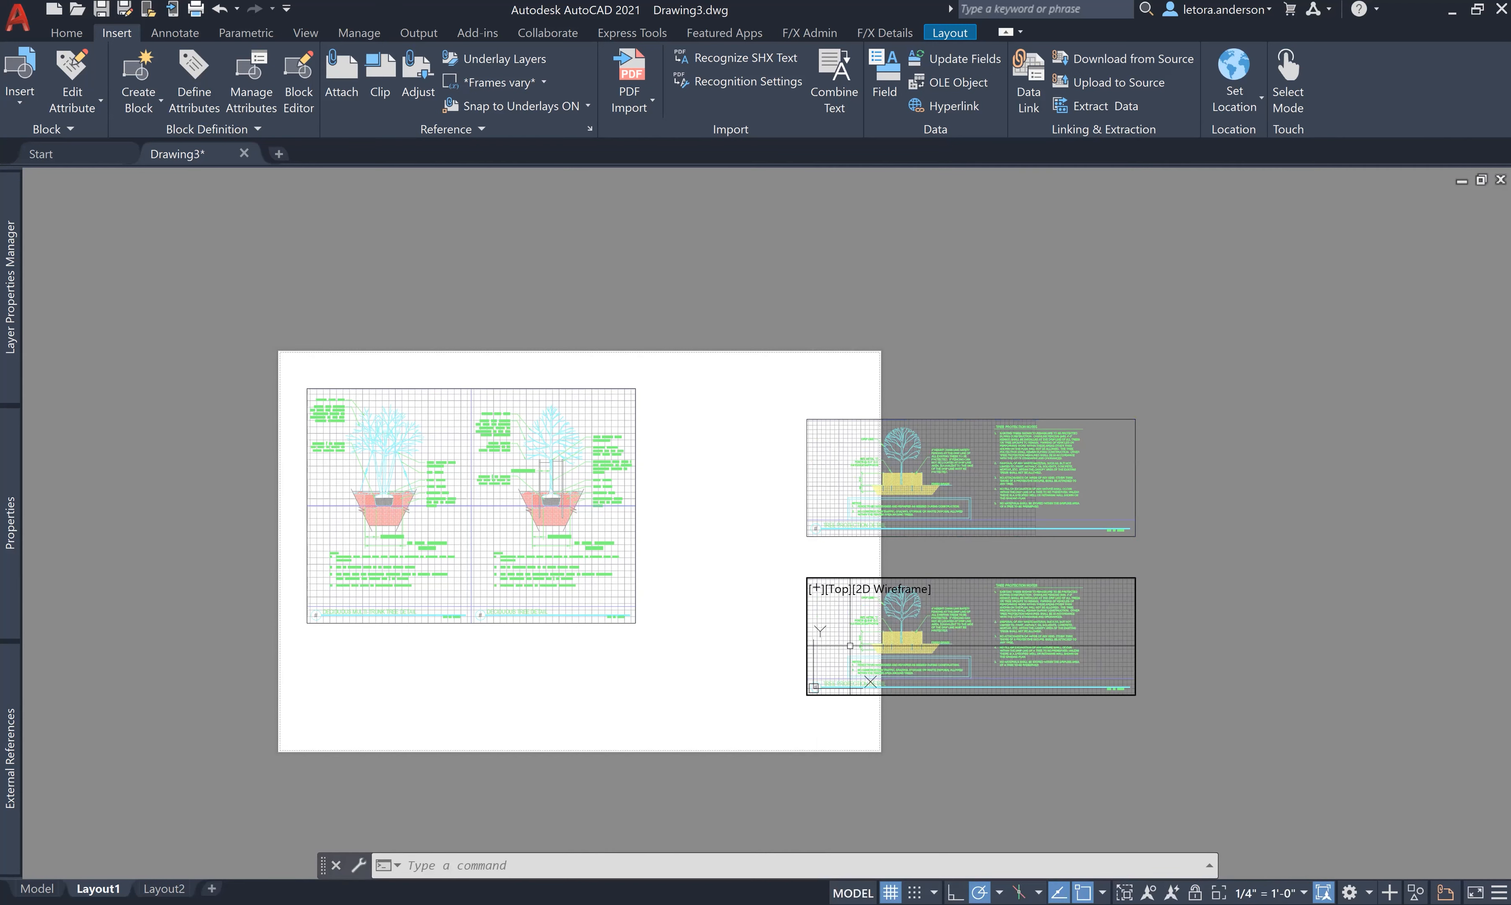
pyautogui.write('PAN')
pyautogui.press('Return')
pyautogui.moveTo(836, 643); pyautogui.dragTo(514, 650)
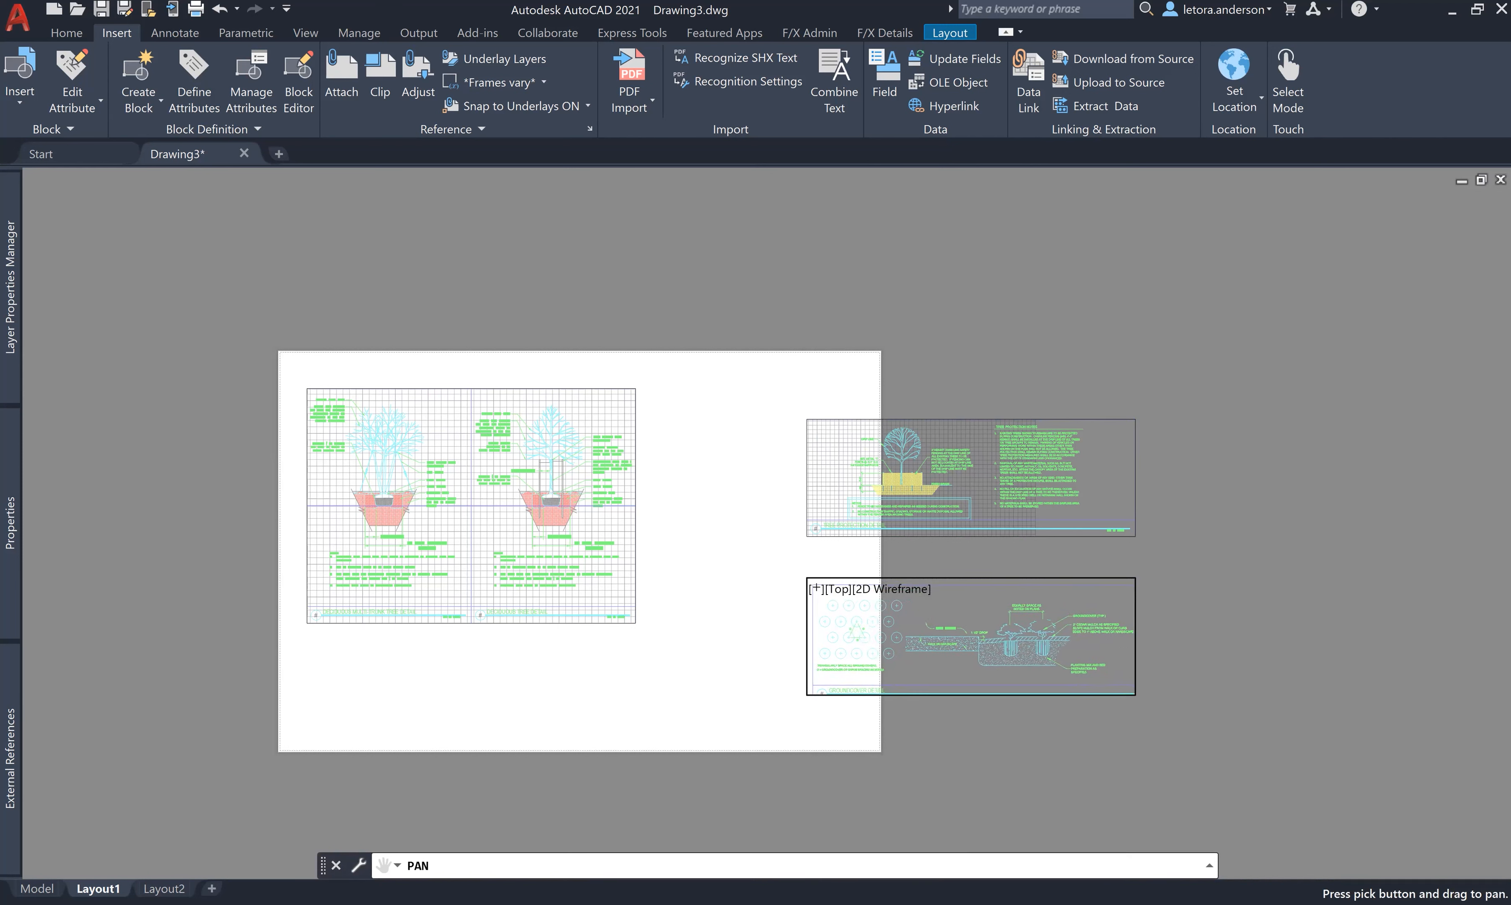
pyautogui.press('Escape')
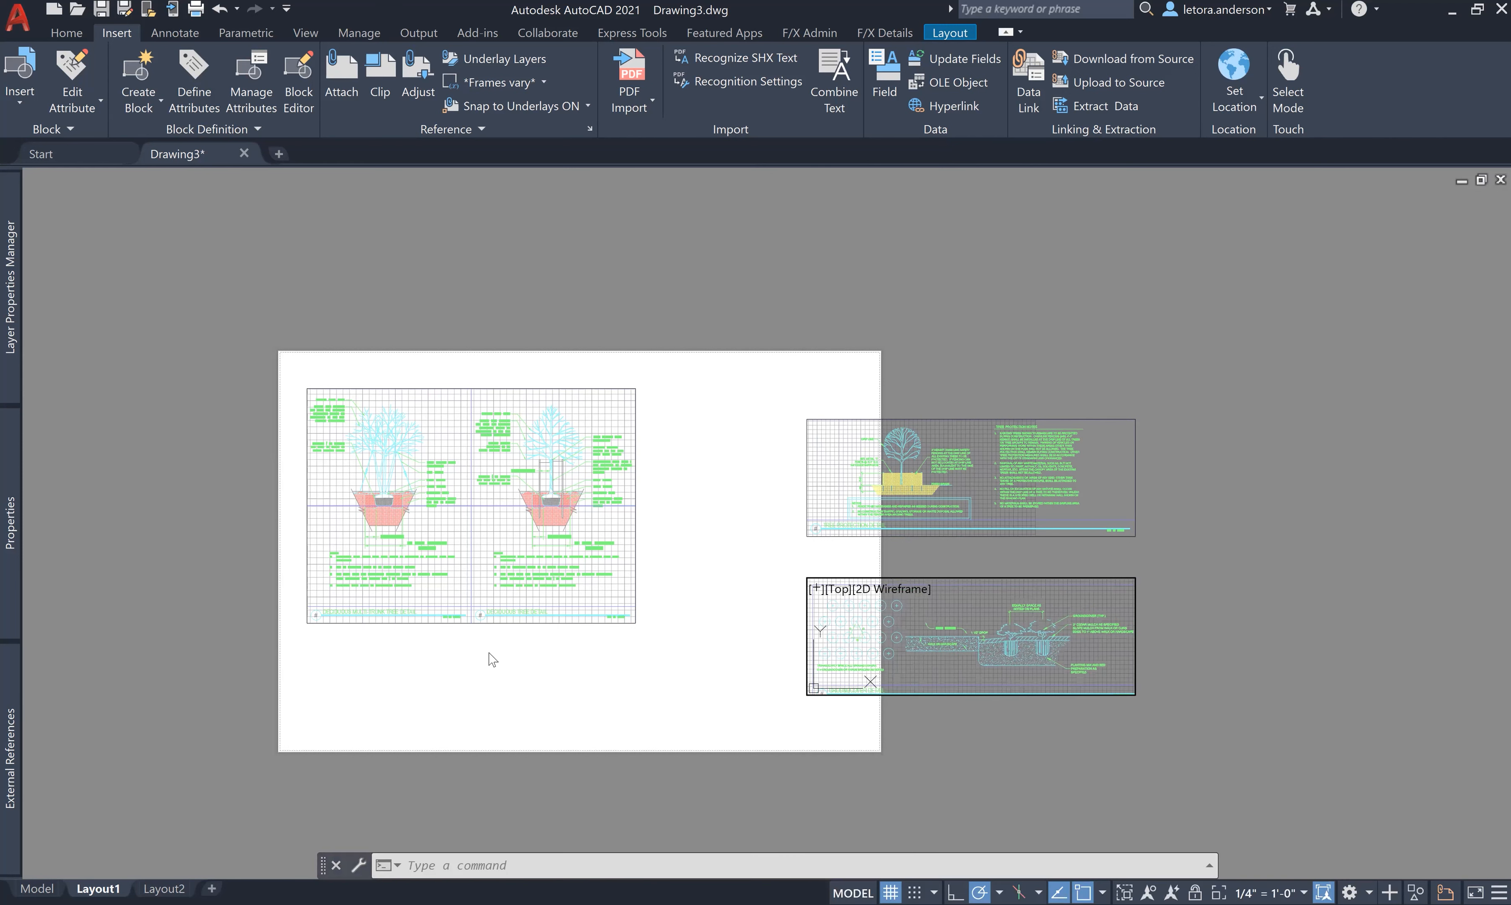
pyautogui.doubleClick(710, 746)
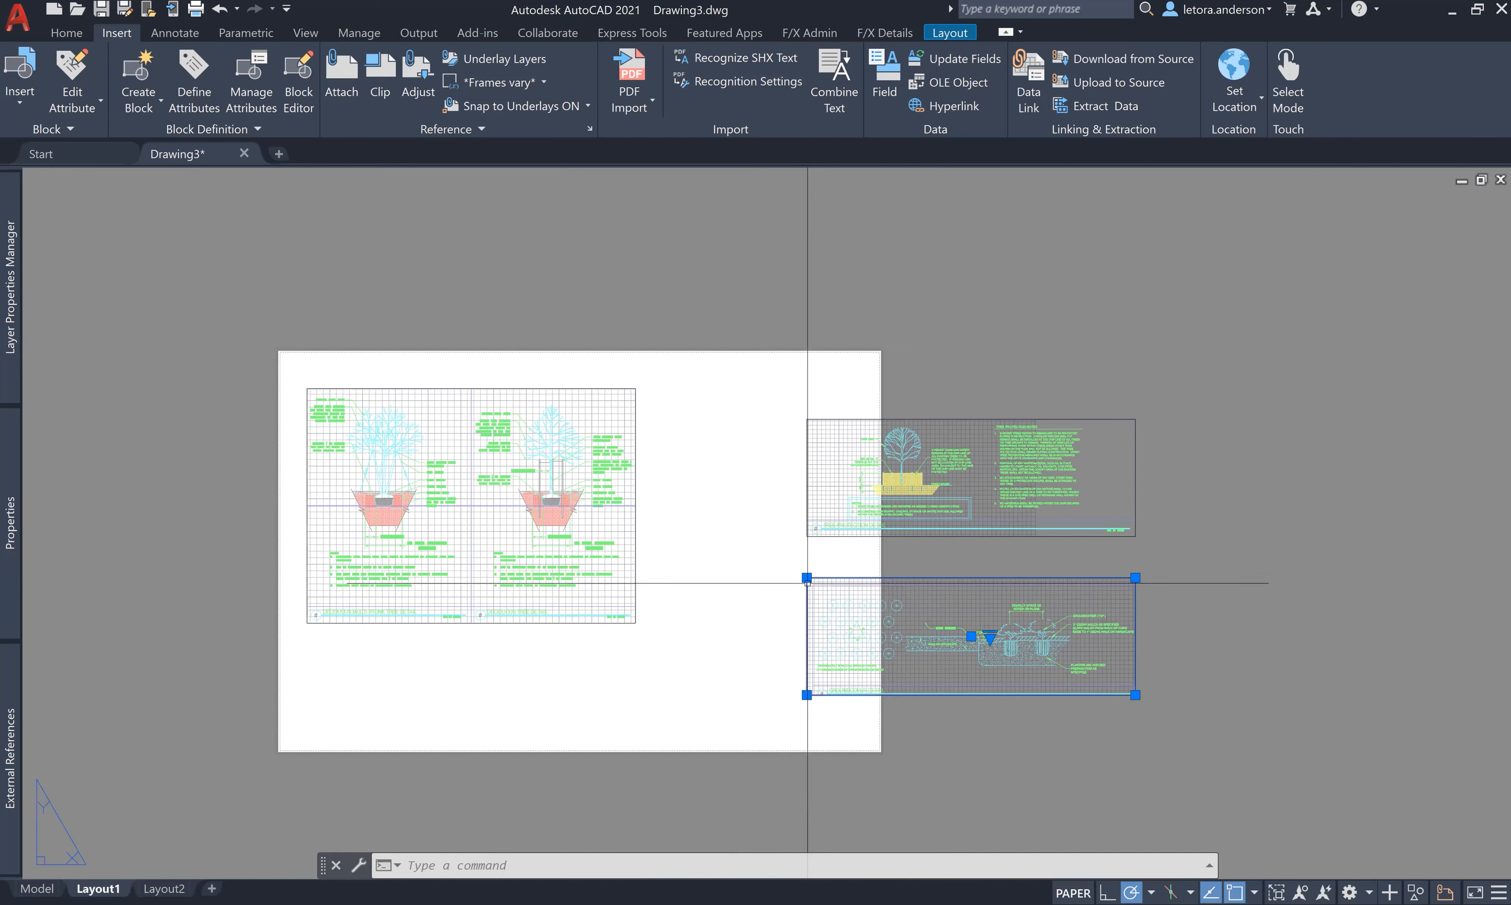
# - Trim the Groundcover viewport's top-left and bottom-right corners to fit the detail
pyautogui.click(807, 583)
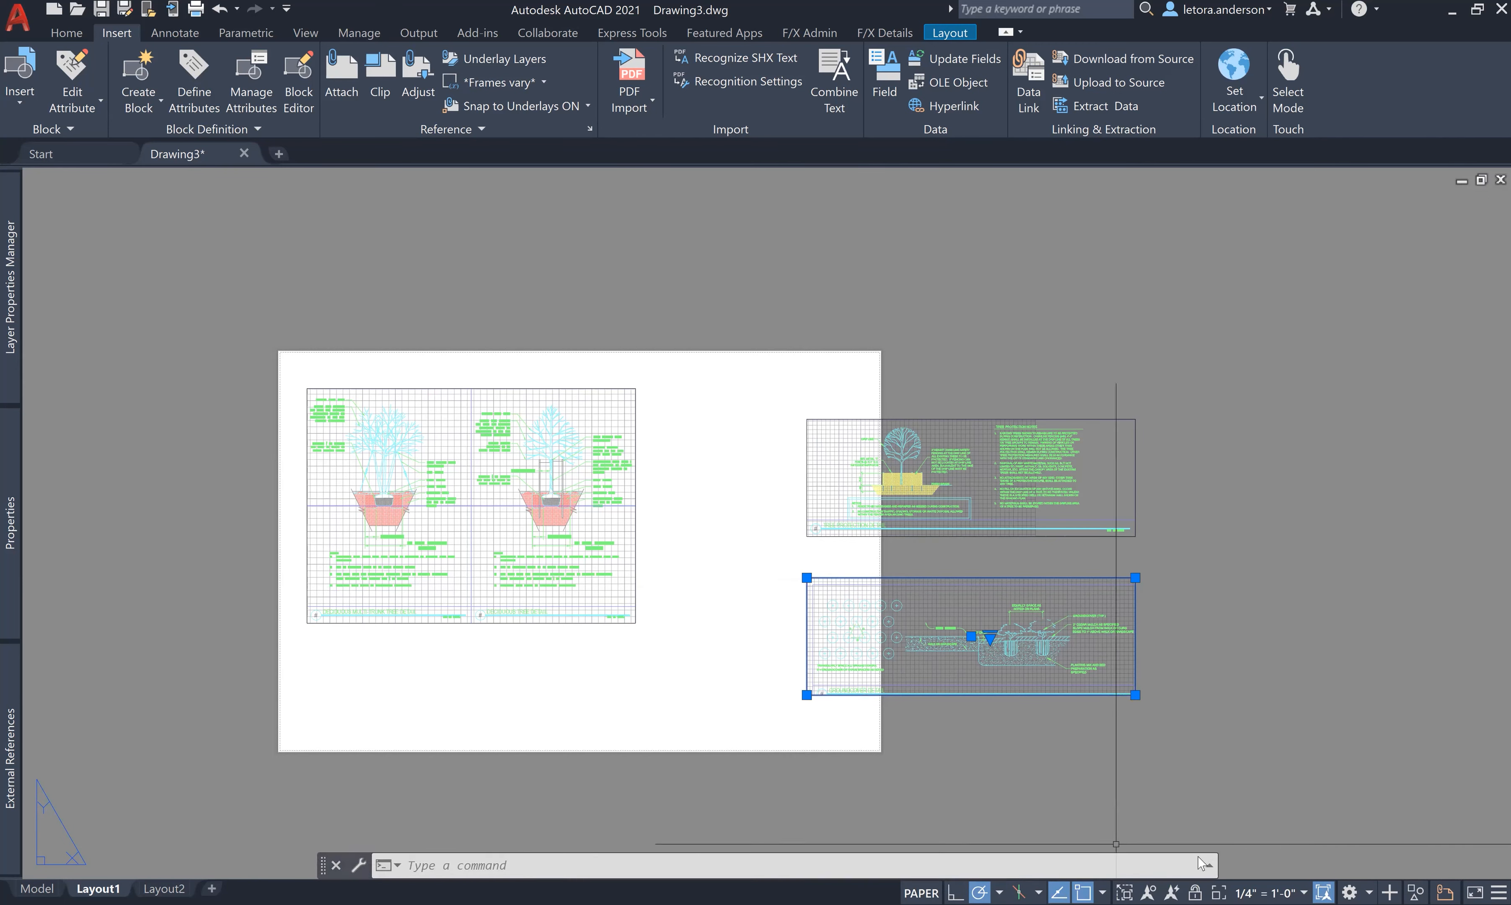
pyautogui.scroll(2, 1110, 785)
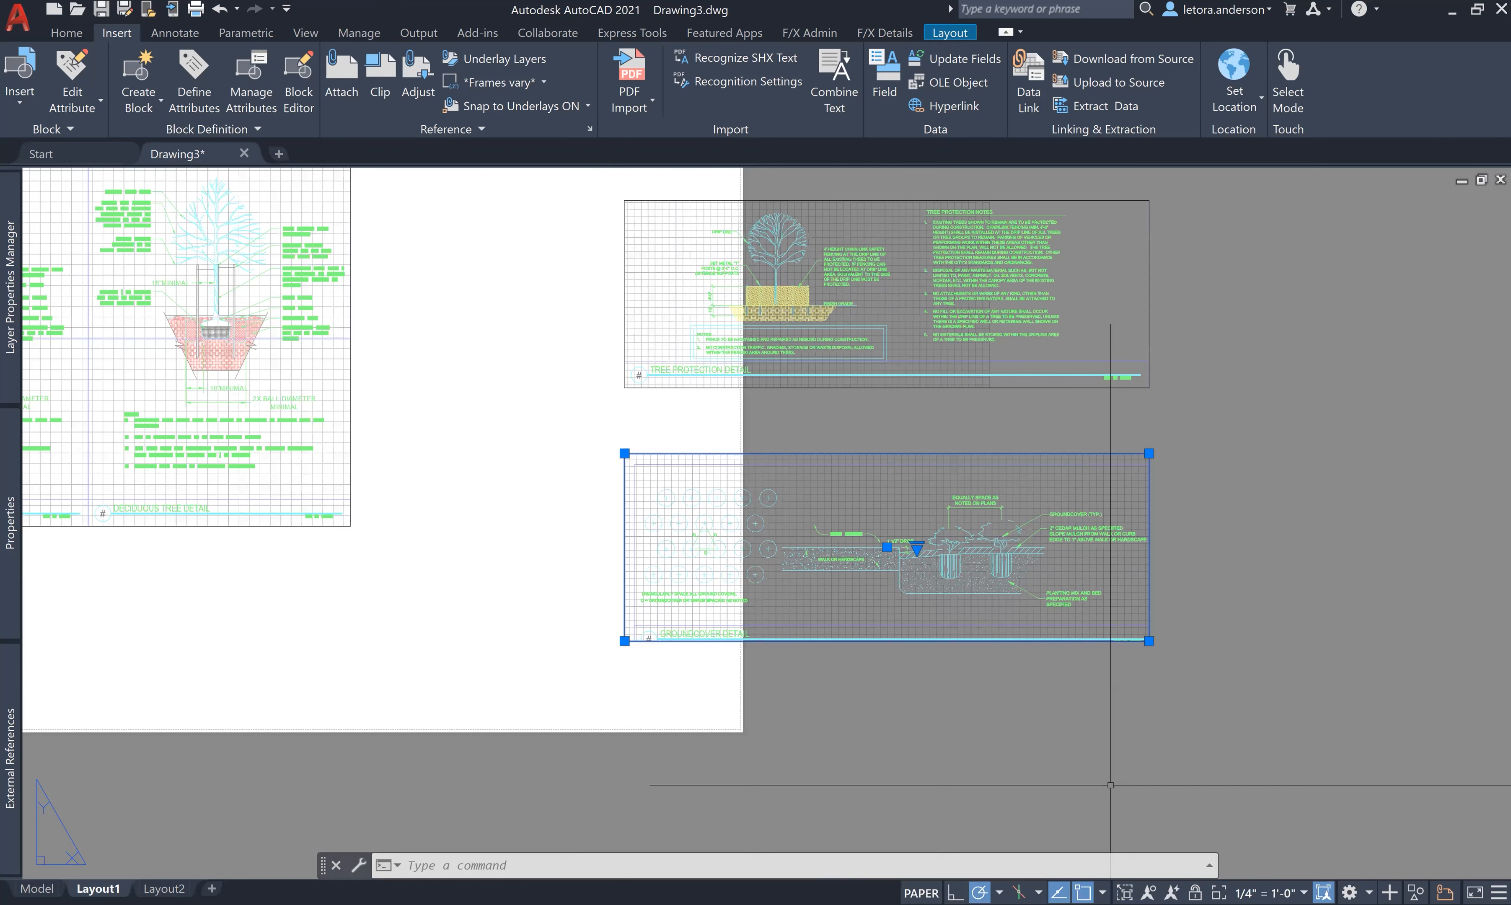
pyautogui.click(624, 454)
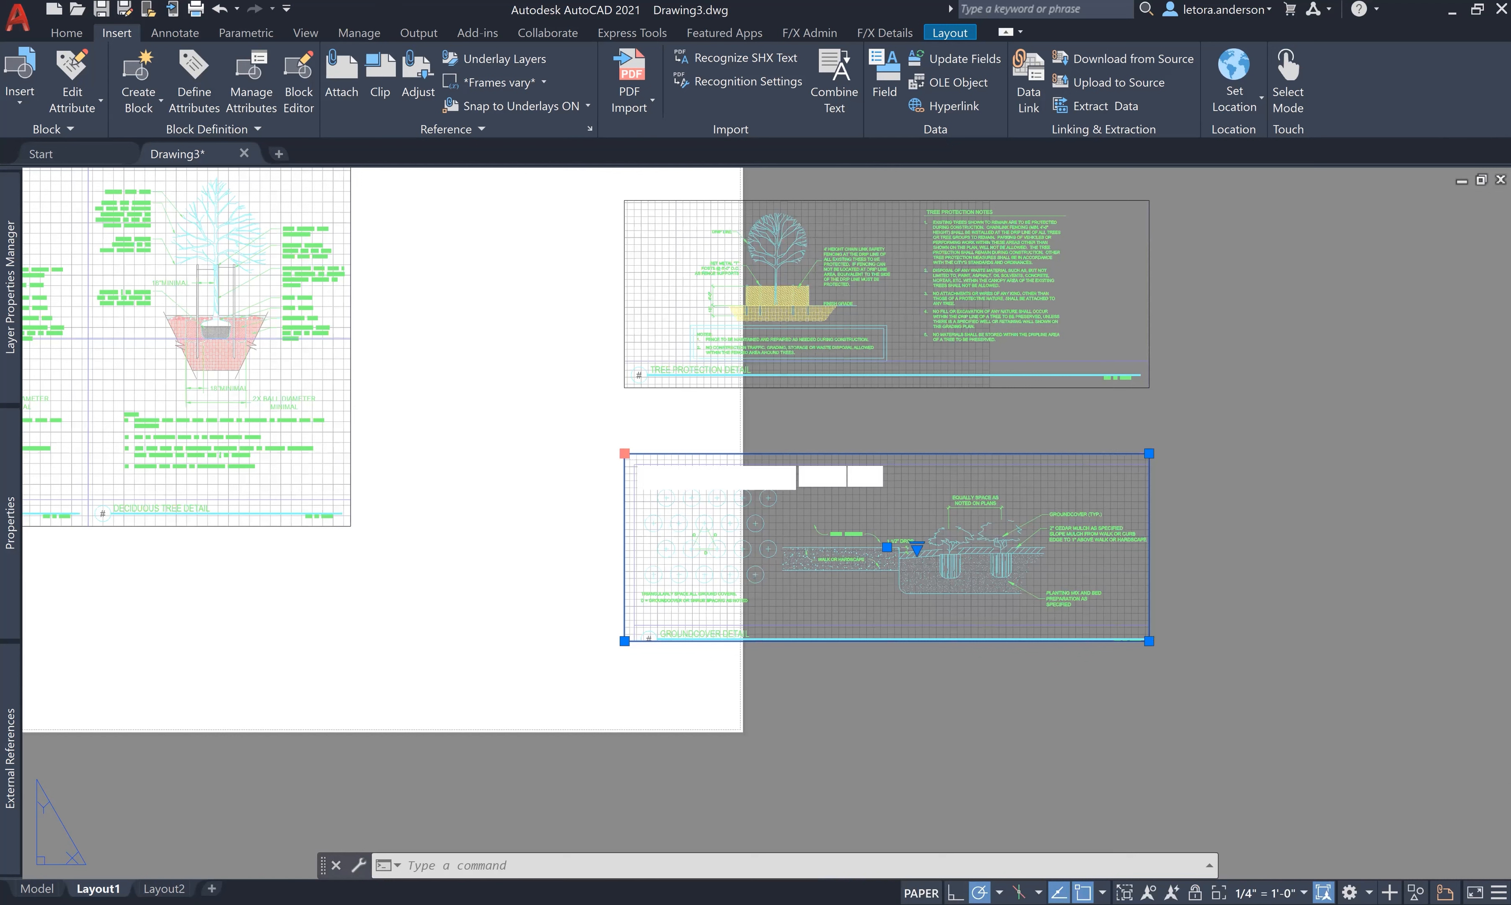
pyautogui.click(634, 464)
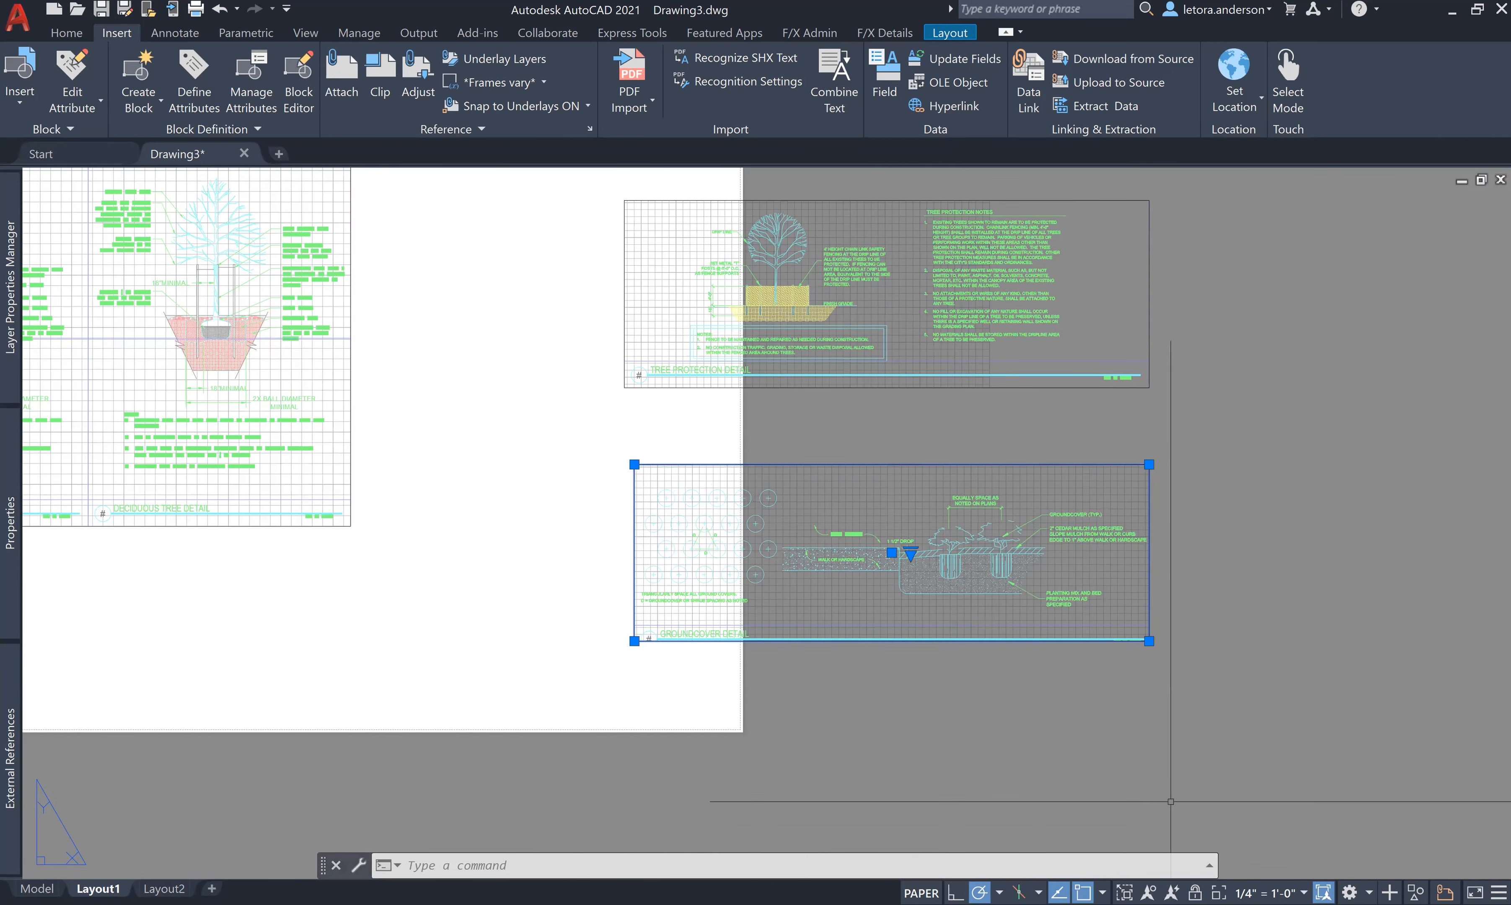
pyautogui.click(1149, 640)
pyautogui.click(1159, 651)
pyautogui.press('Escape')
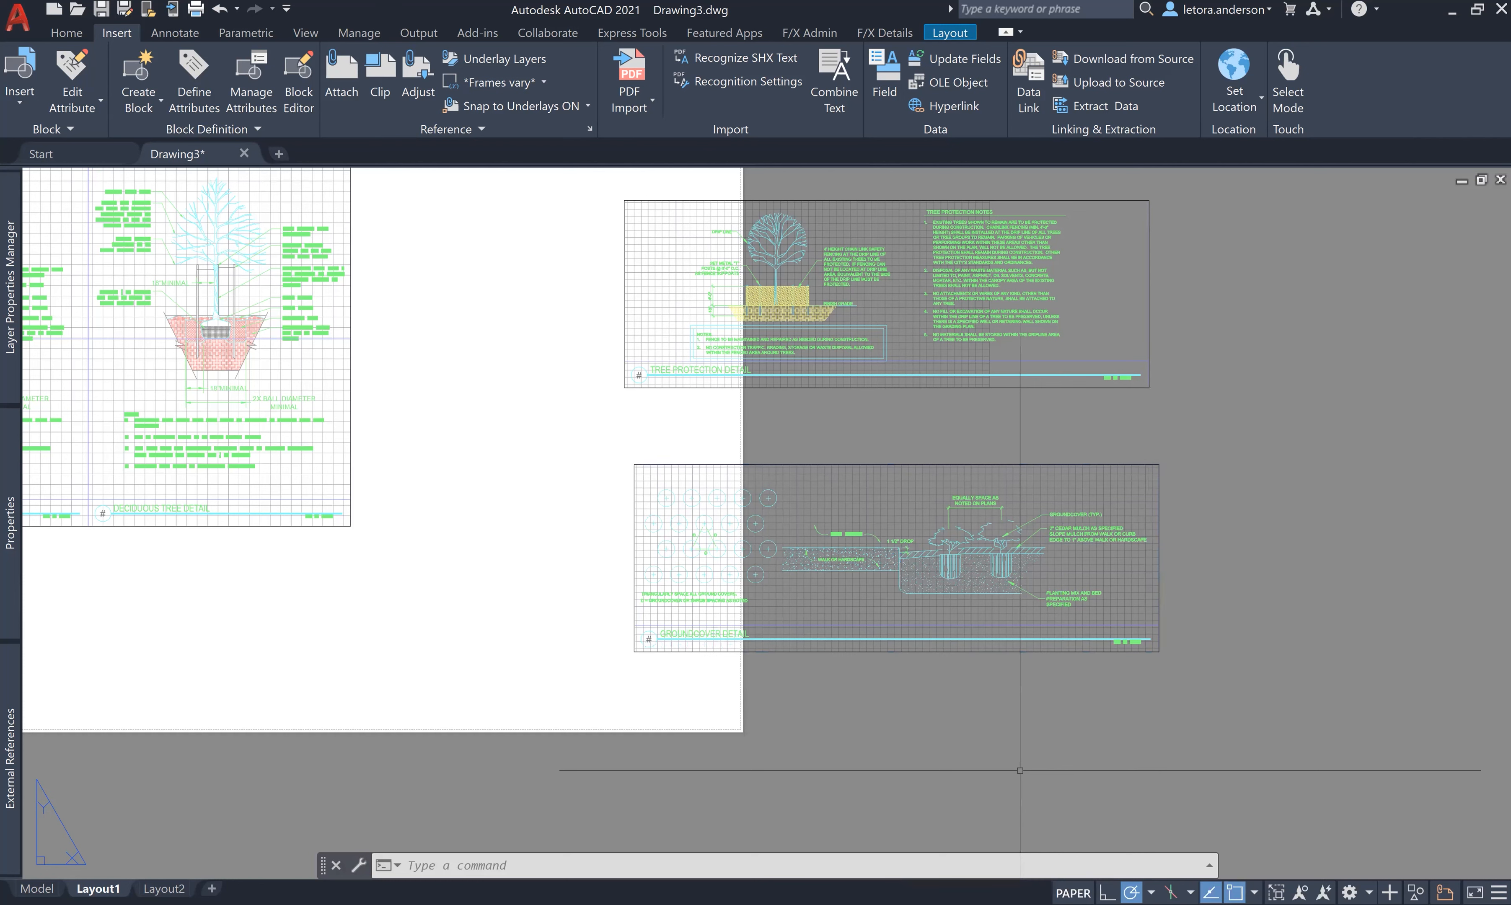
pyautogui.scroll(-2, 1020, 770)
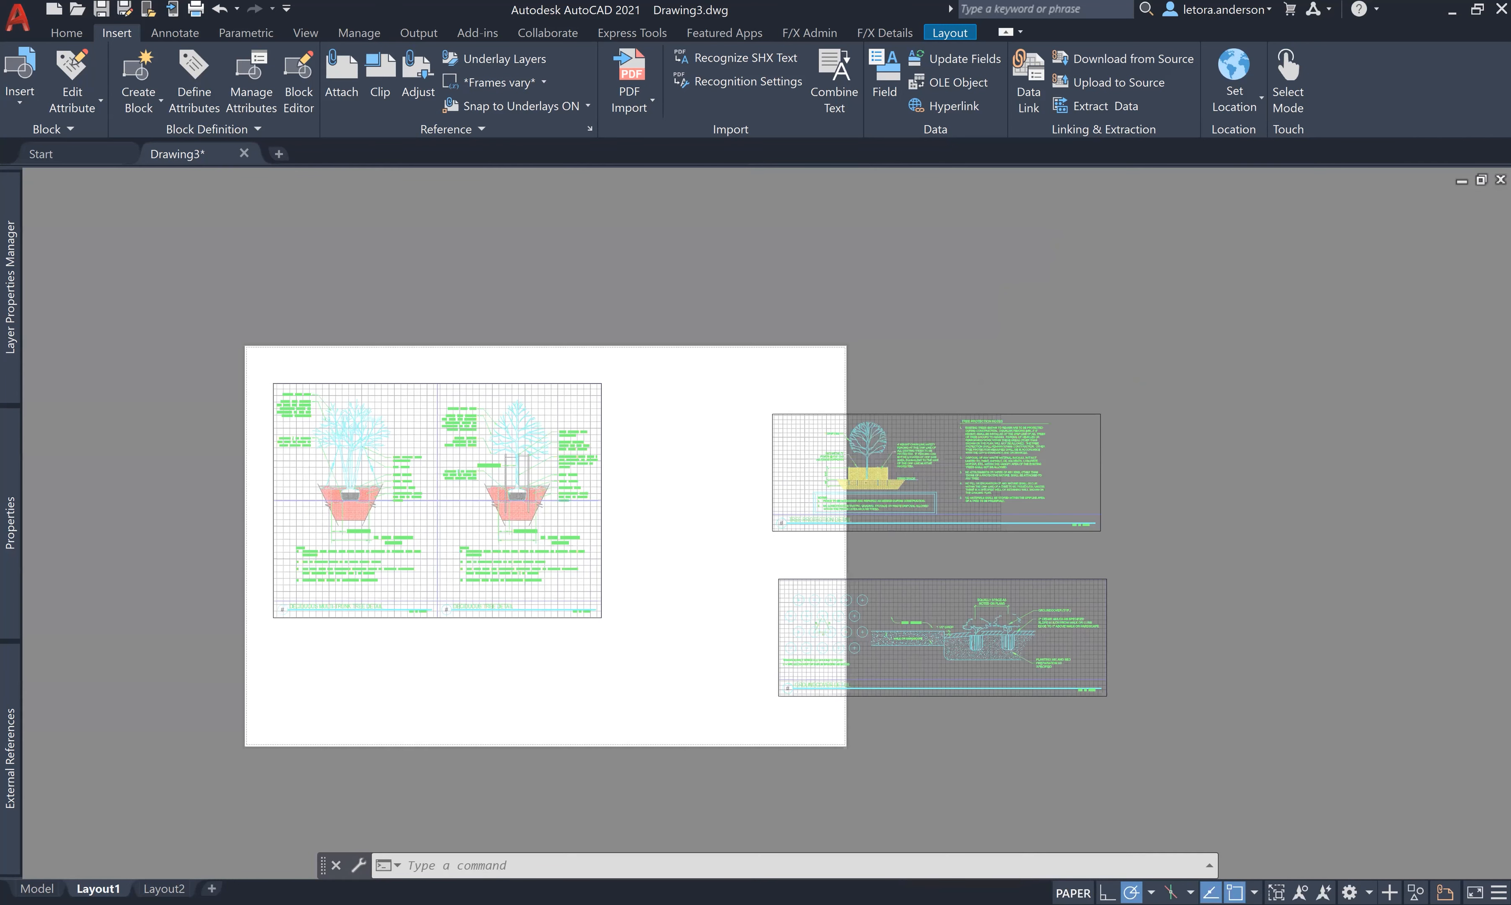
pyautogui.scroll(-2, 1018, 769)
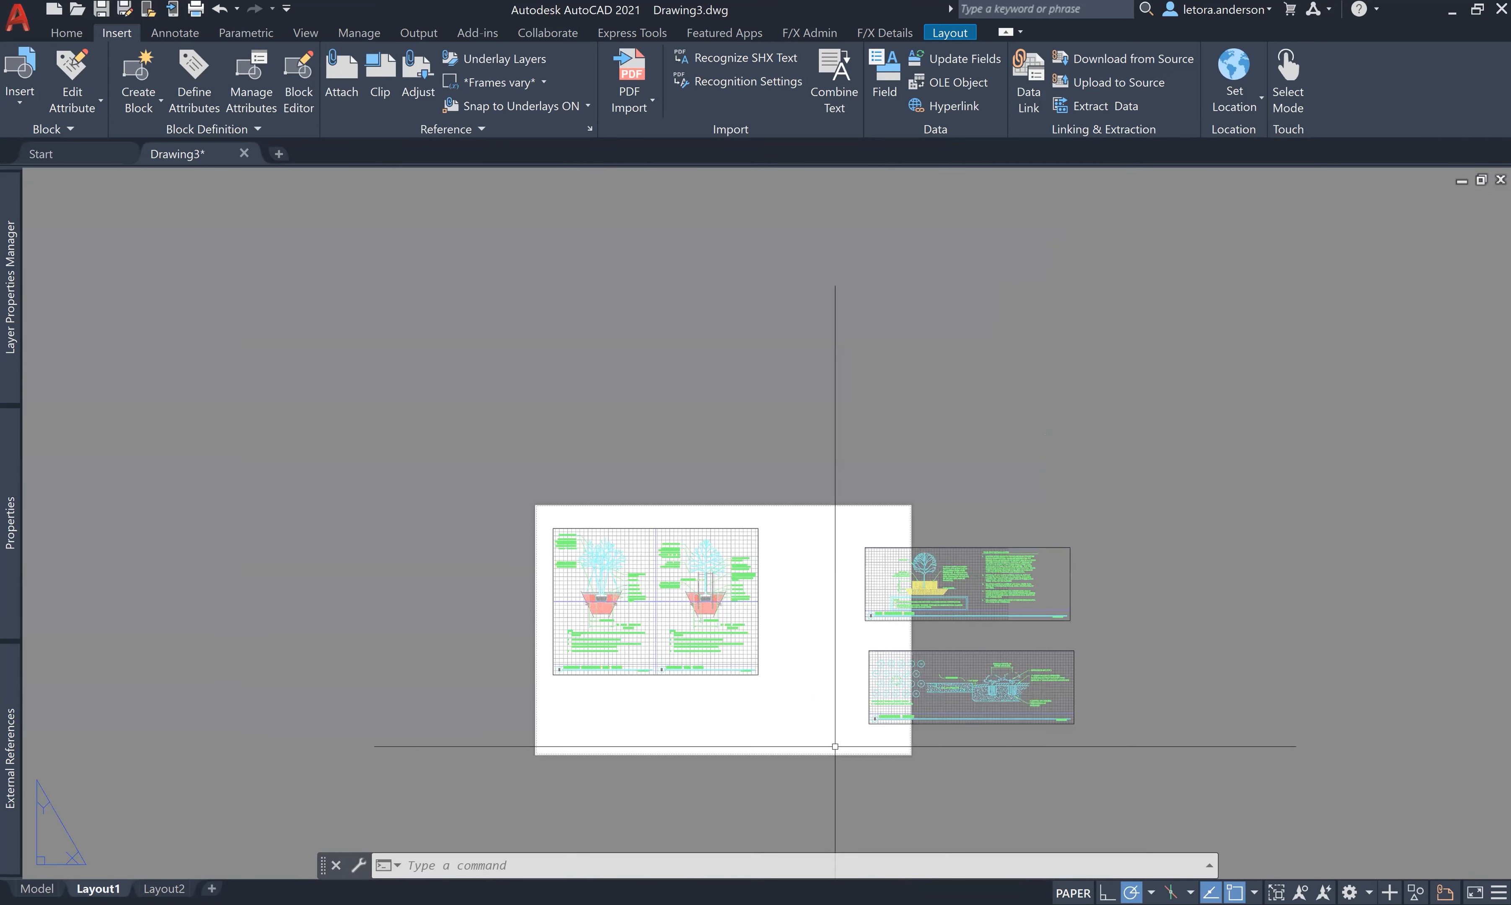
# - Move the Groundcover Detail viewport below the tree details, then shift both right to centre them
pyautogui.click(869, 651)
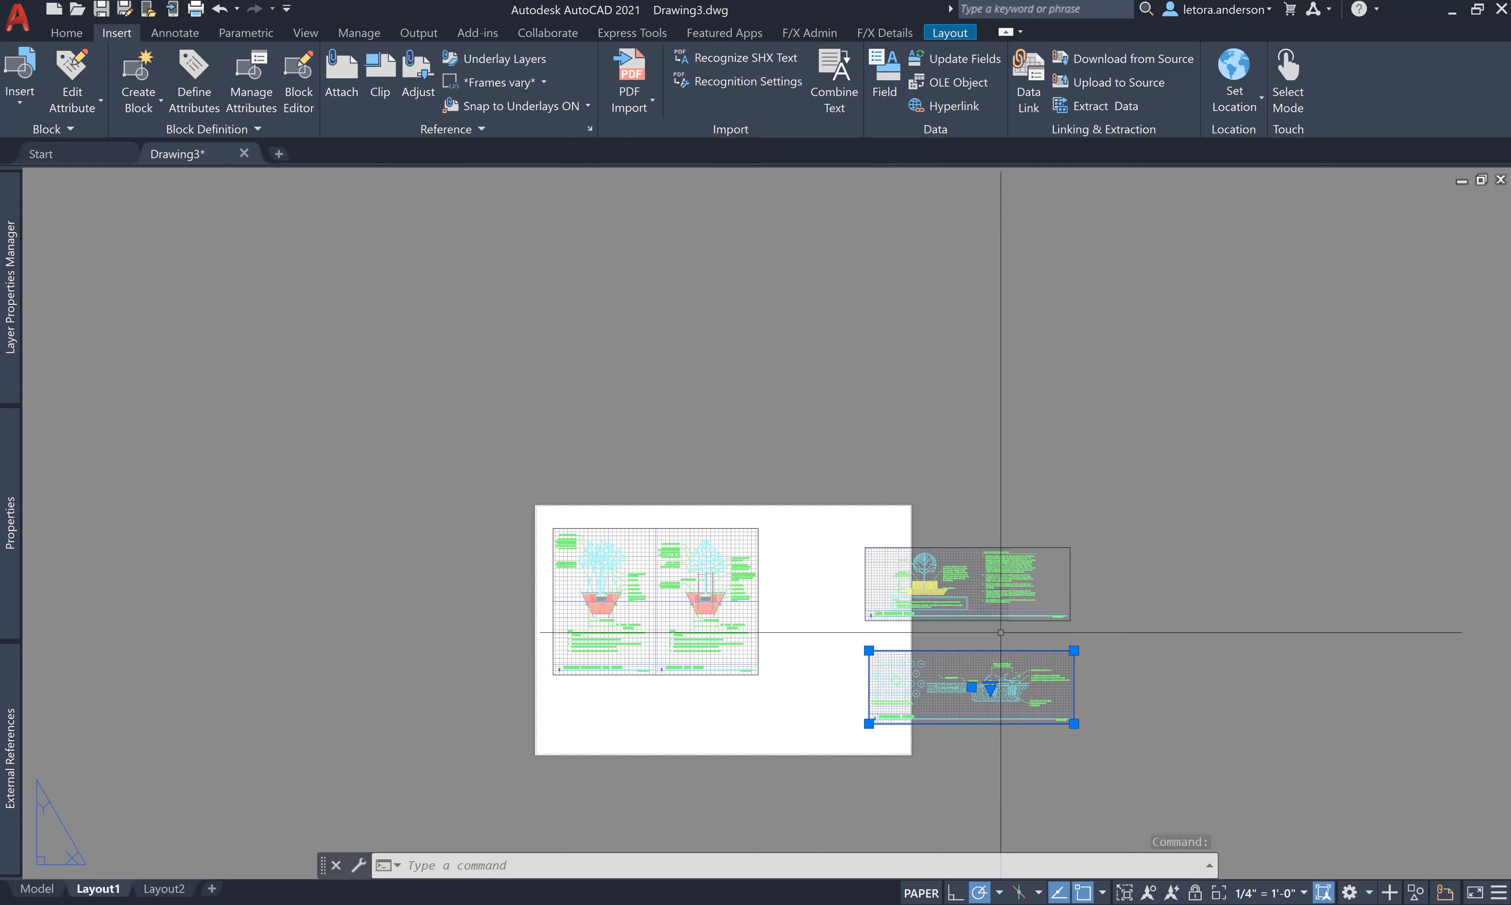
pyautogui.moveTo(1000, 651); pyautogui.dragTo(685, 675)
pyautogui.click(479, 471)
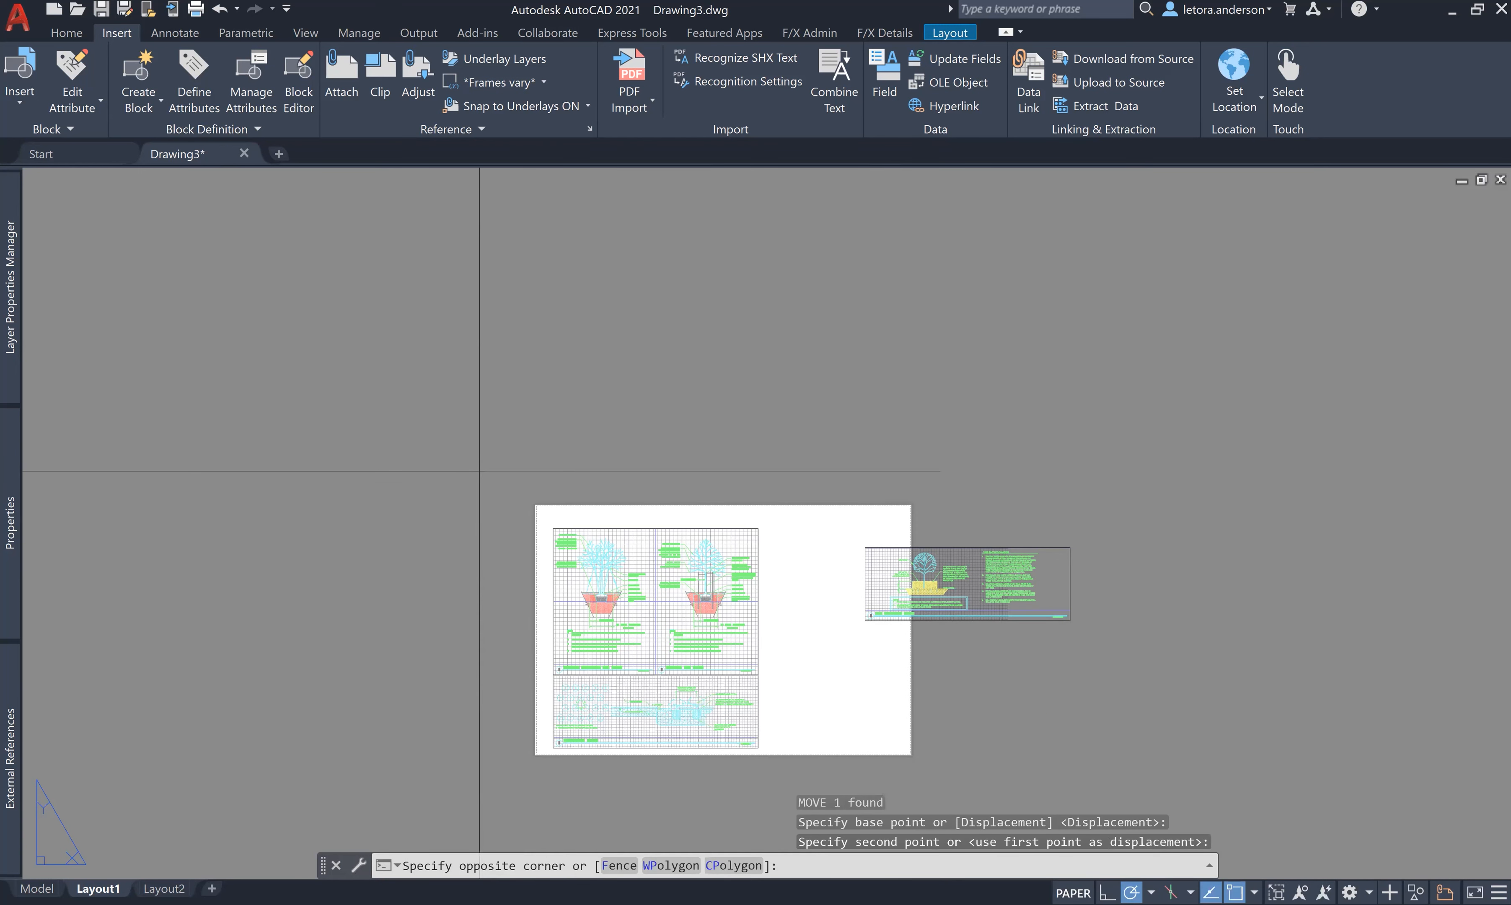
pyautogui.click(783, 777)
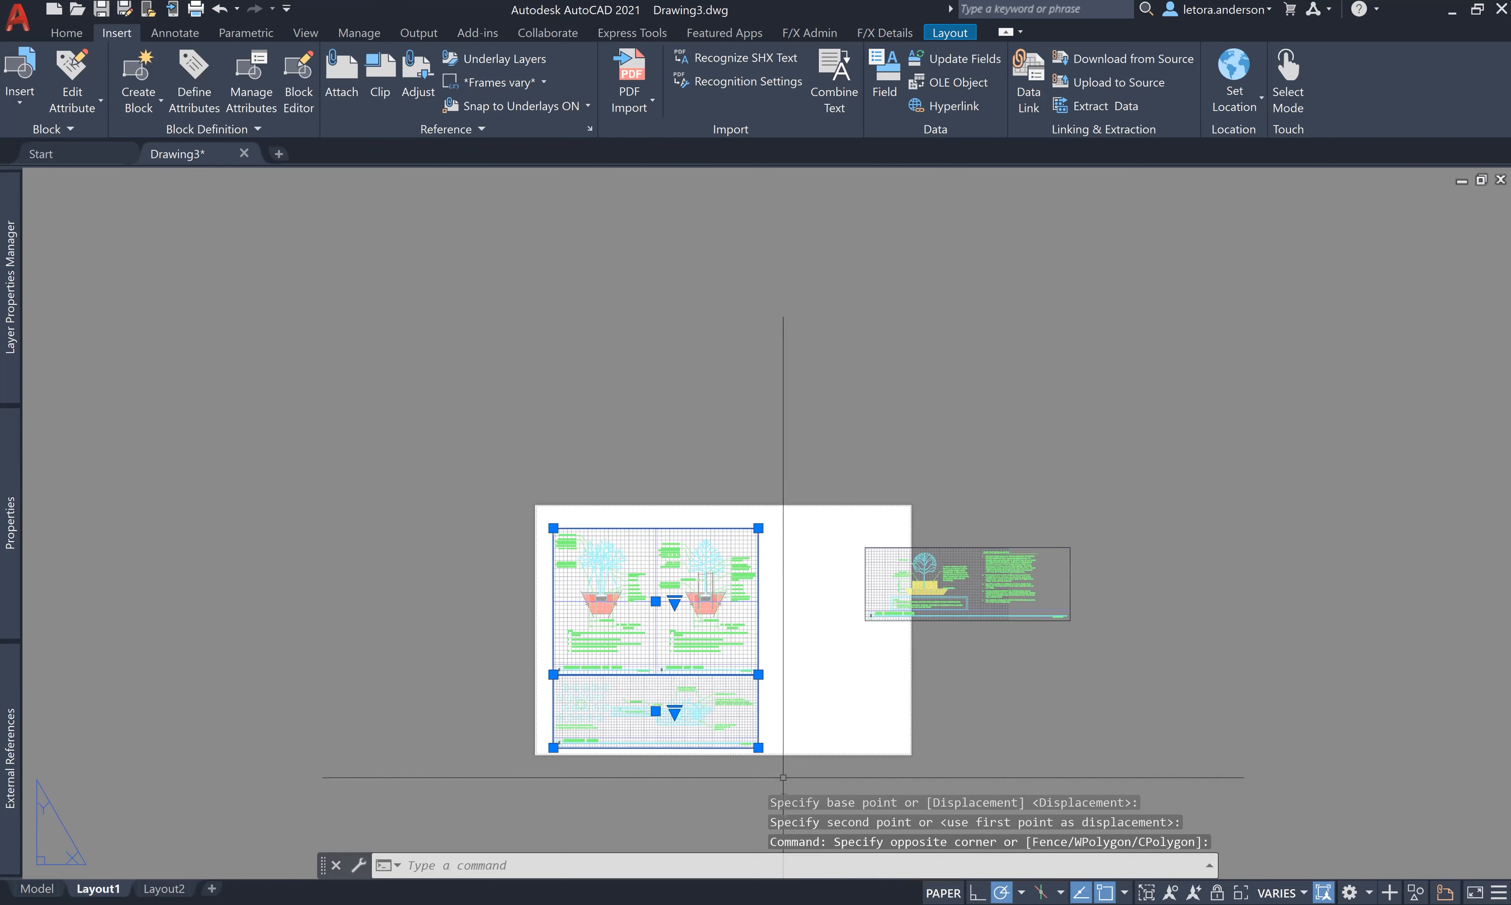
pyautogui.moveTo(523, 402)
pyautogui.mouseDown()
pyautogui.moveTo(775, 624)
pyautogui.moveTo(611, 449)
pyautogui.moveTo(617, 314)
pyautogui.mouseUp()
# - Begin repositioning the Tree Protection Detail viewport, cancel the move, and enter UNITS
pyautogui.click(519, 328)
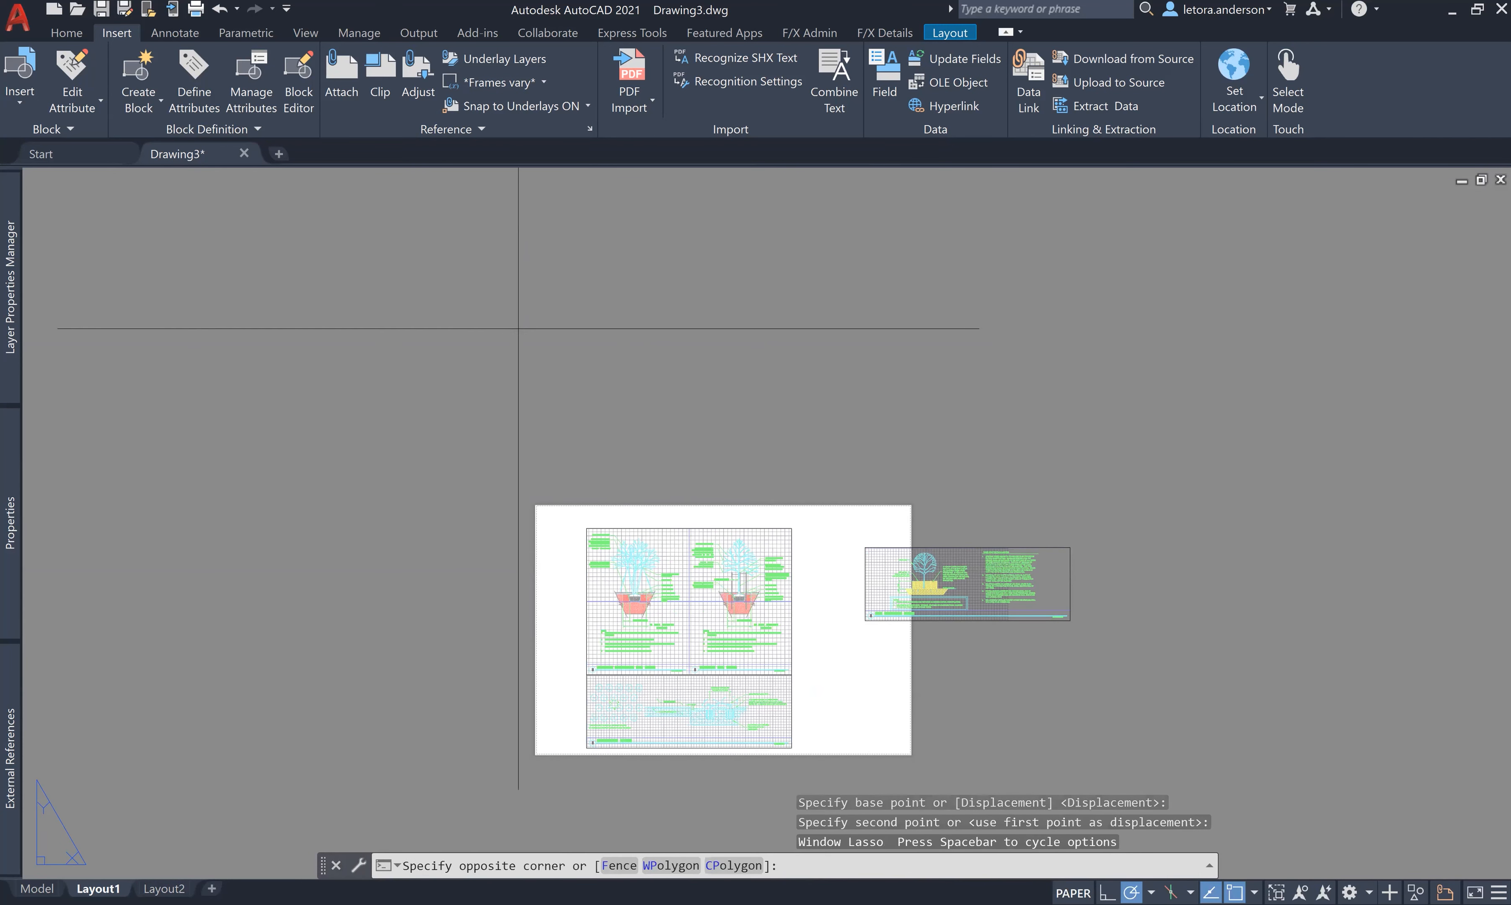
pyautogui.click(926, 776)
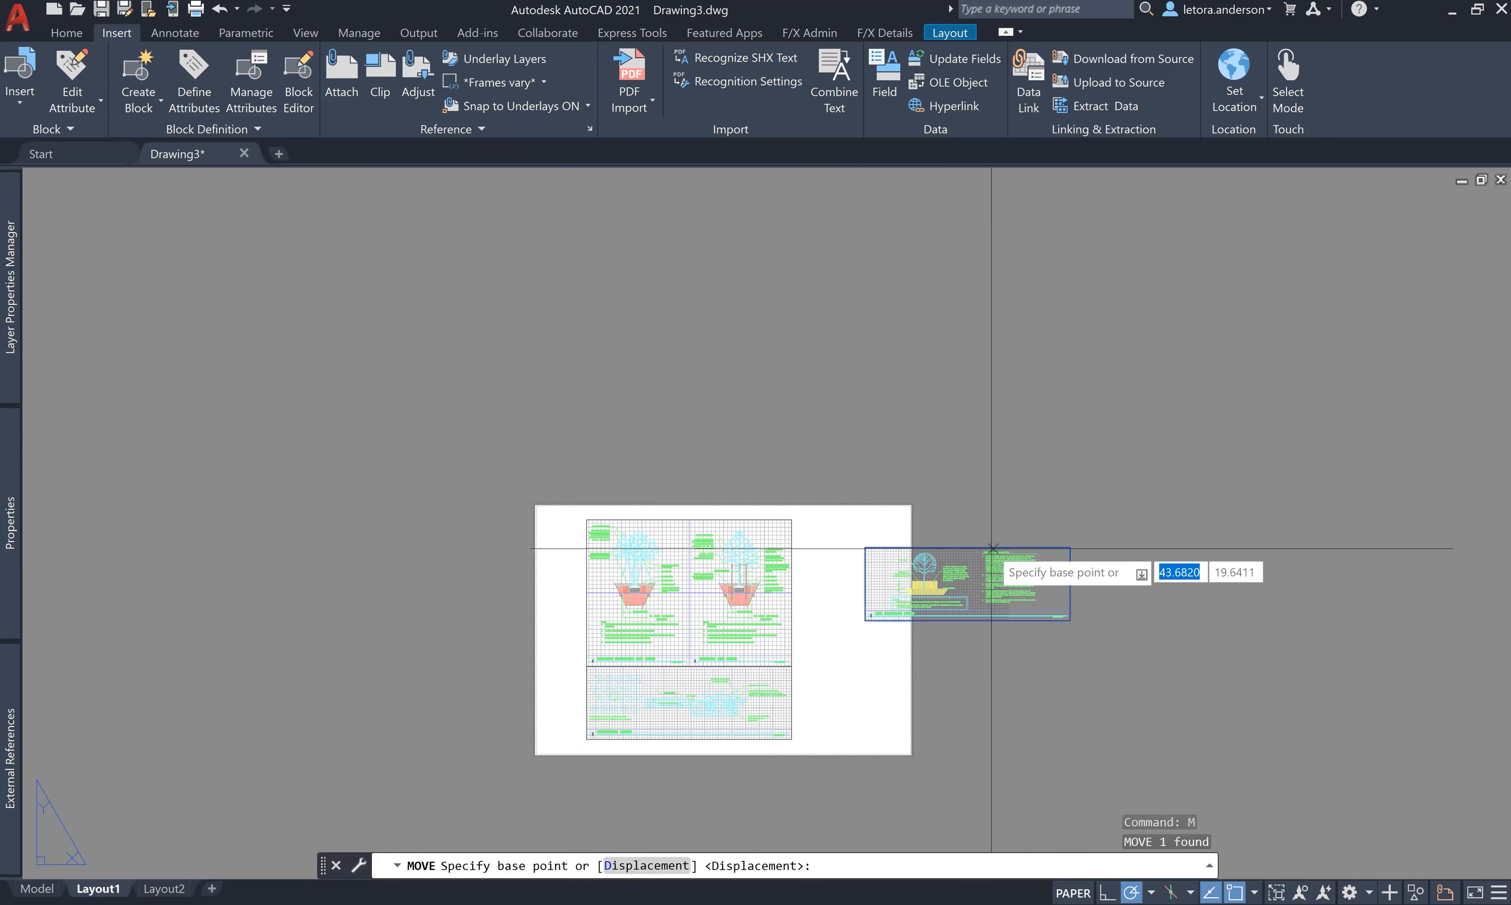
pyautogui.click(991, 547)
pyautogui.press('Escape')
pyautogui.press('Escape')
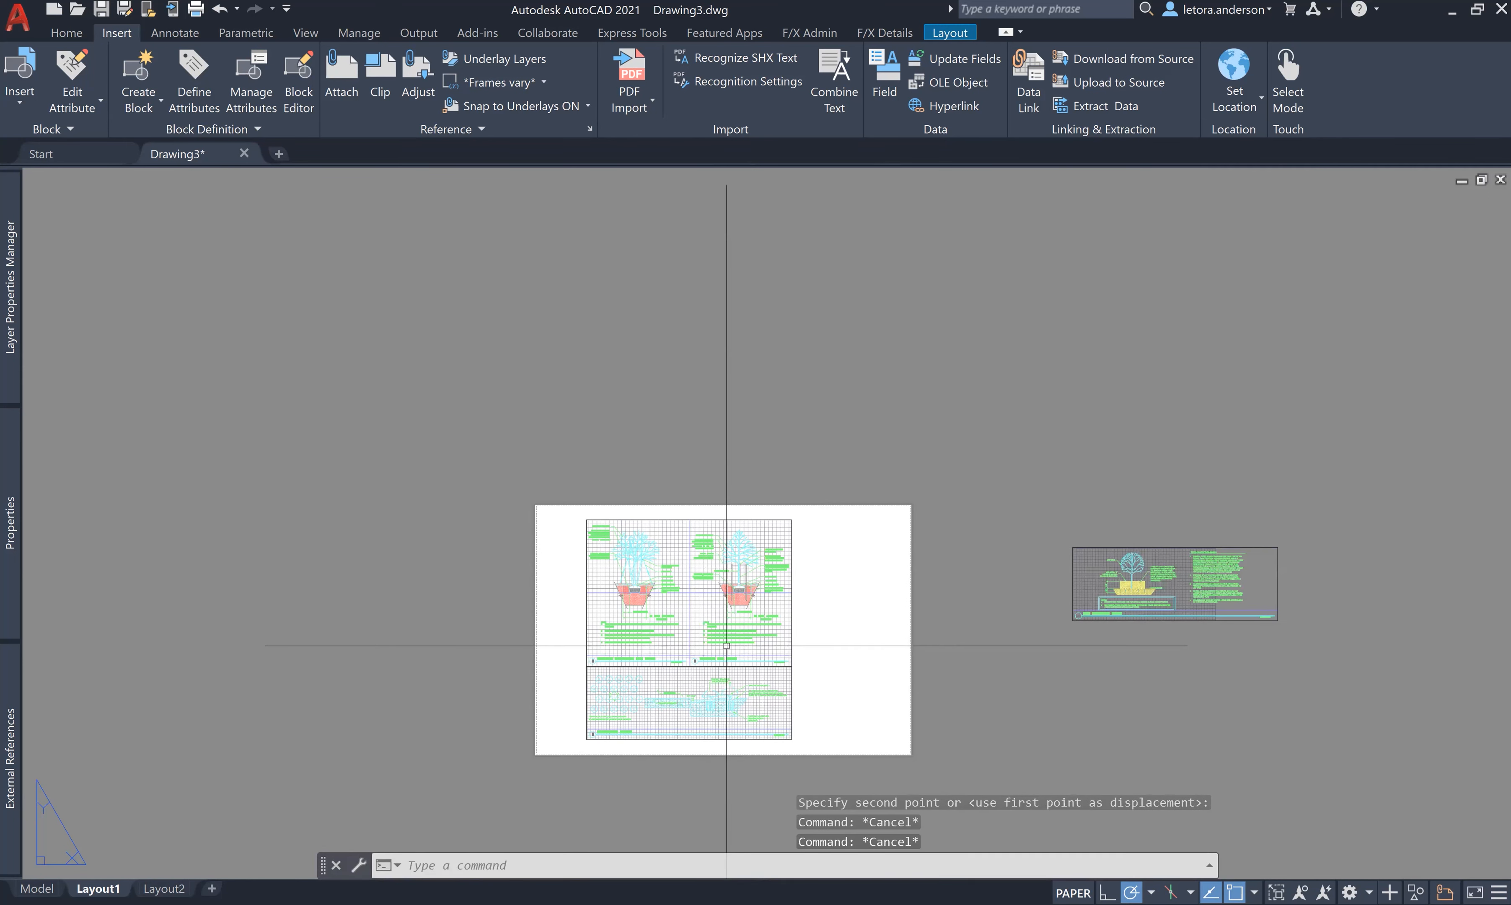
pyautogui.write('UNITS')
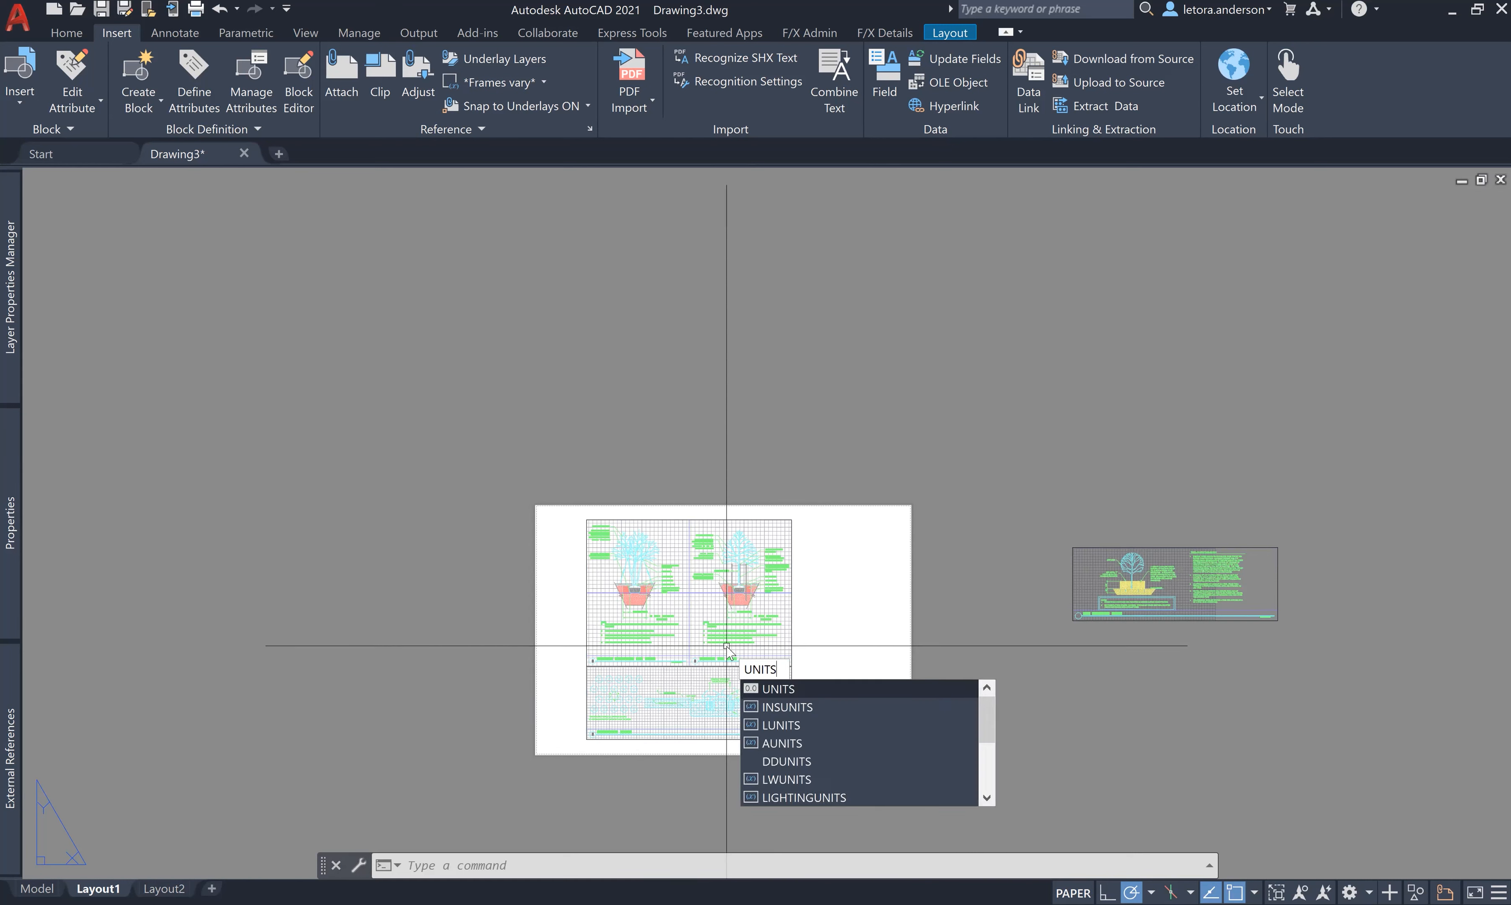
# - Set the drawing's insertion scale units to Feet
pyautogui.press('Return')
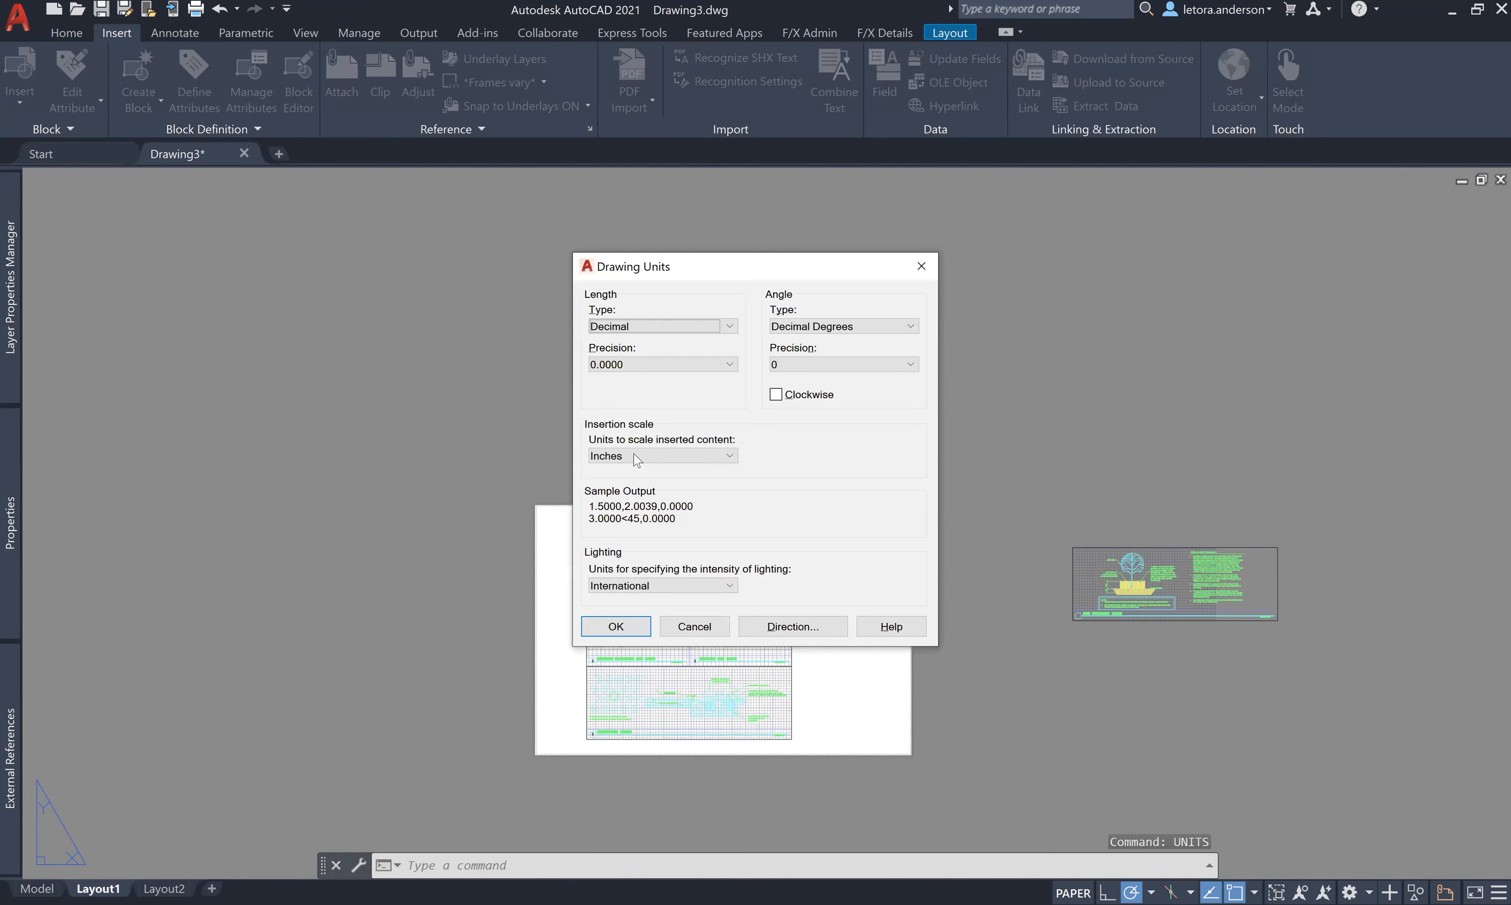
pyautogui.click(636, 460)
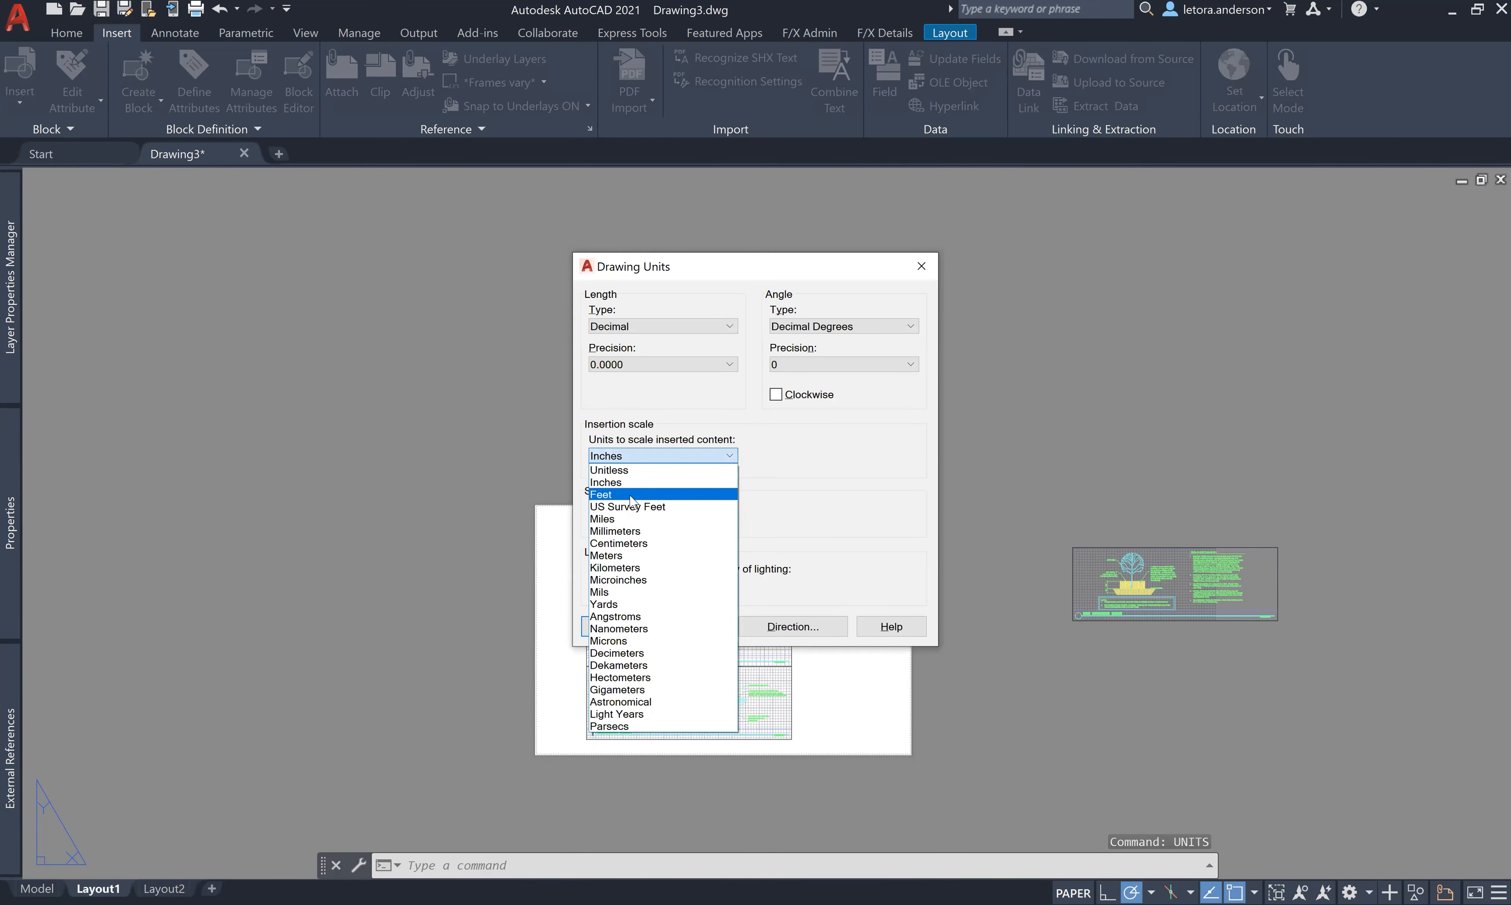
pyautogui.click(631, 497)
pyautogui.click(614, 627)
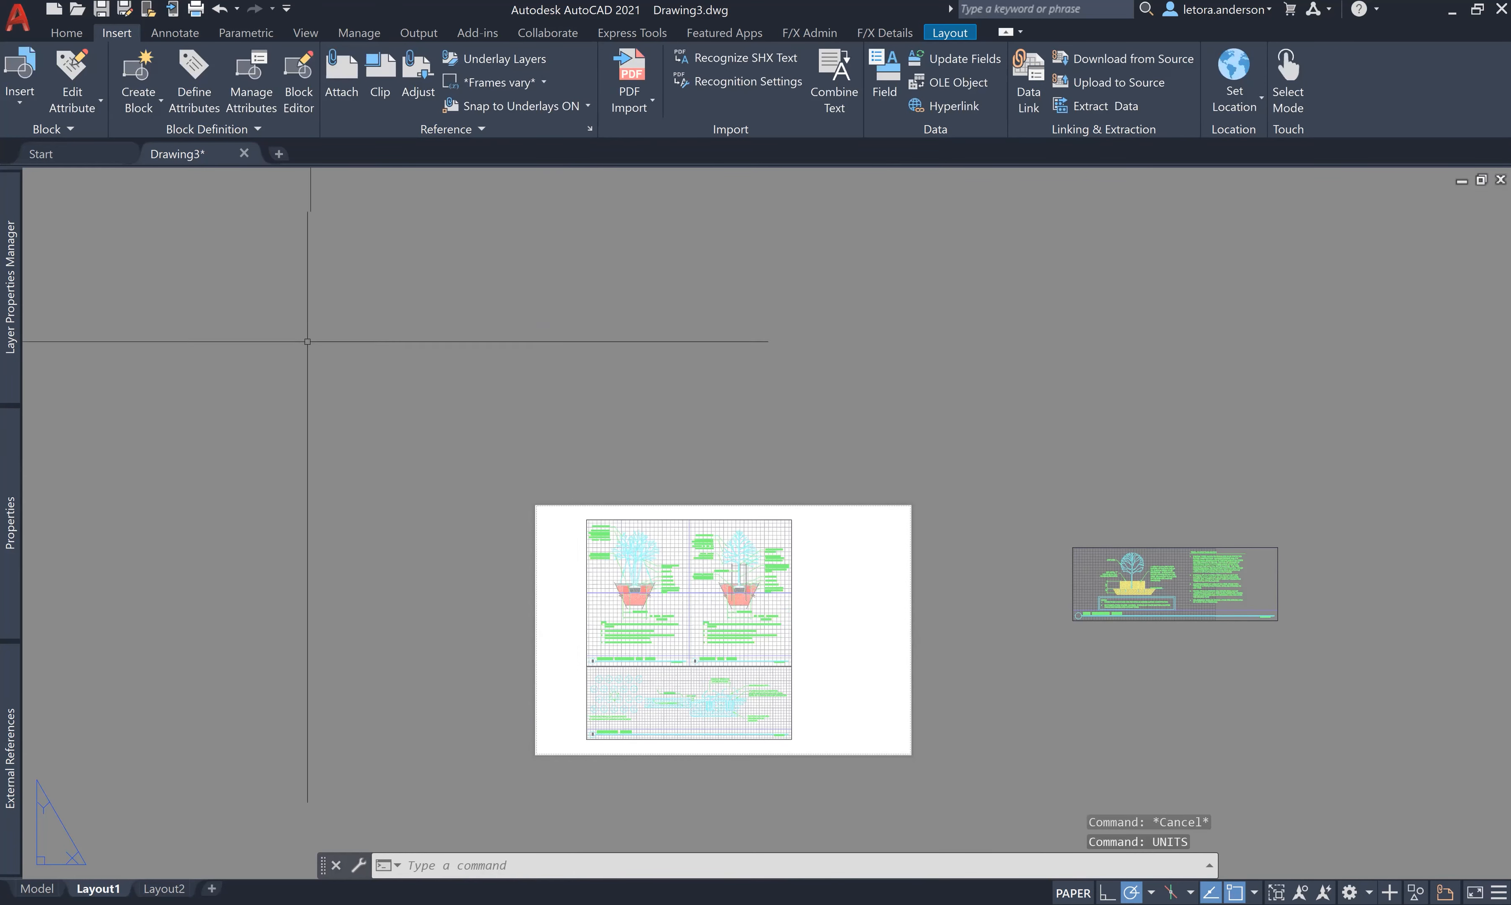
# - Attach TitleBlock LARC 5342-24x36 as an overlay reference and dismiss the proxy notice
pyautogui.click(9, 325)
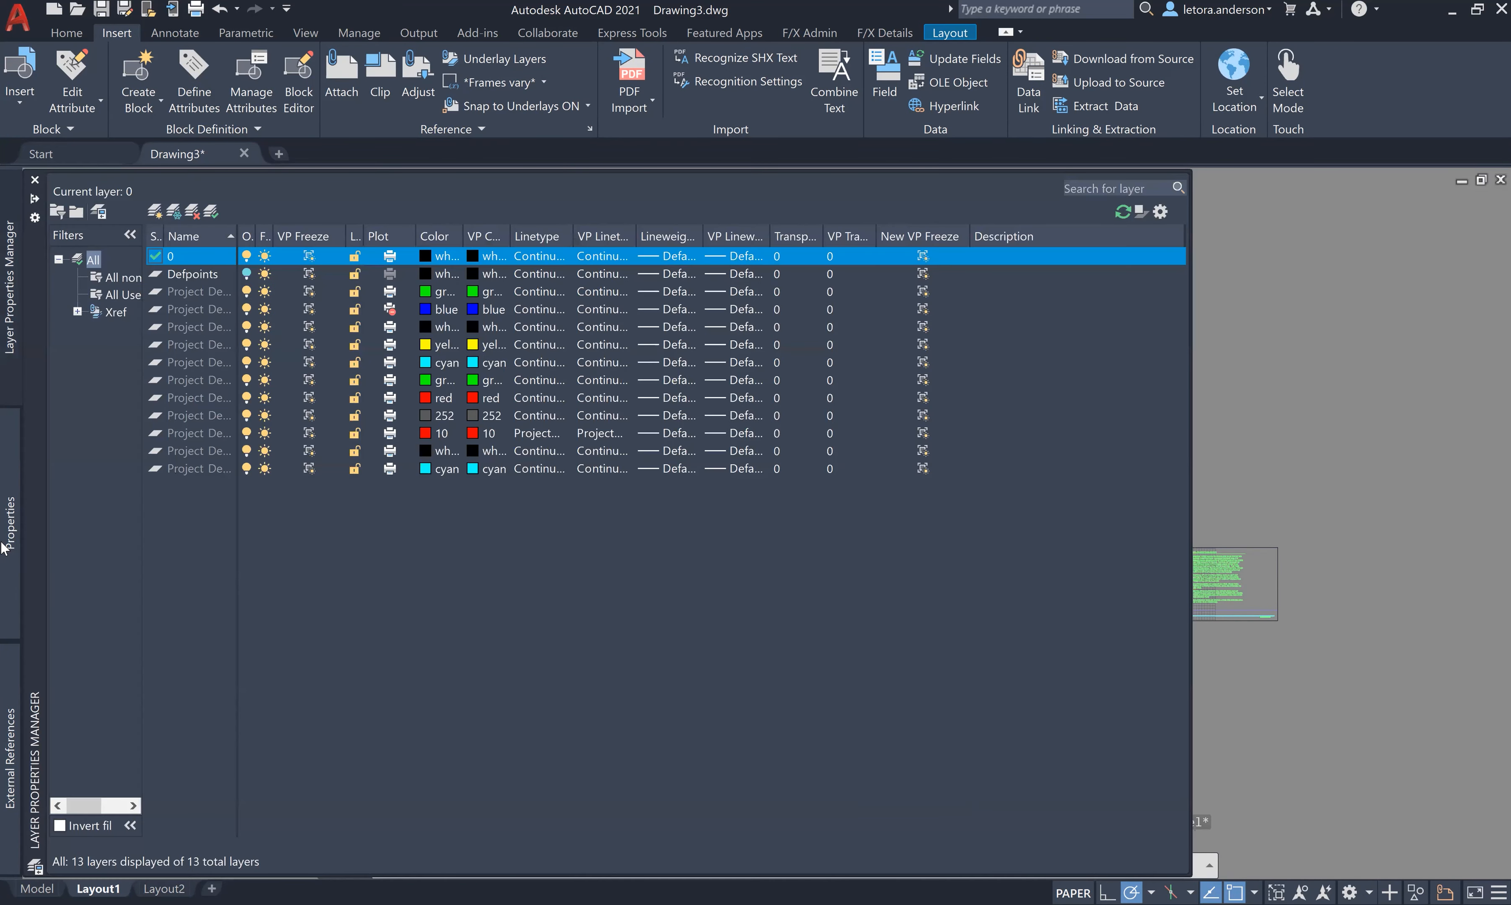
pyautogui.click(9, 759)
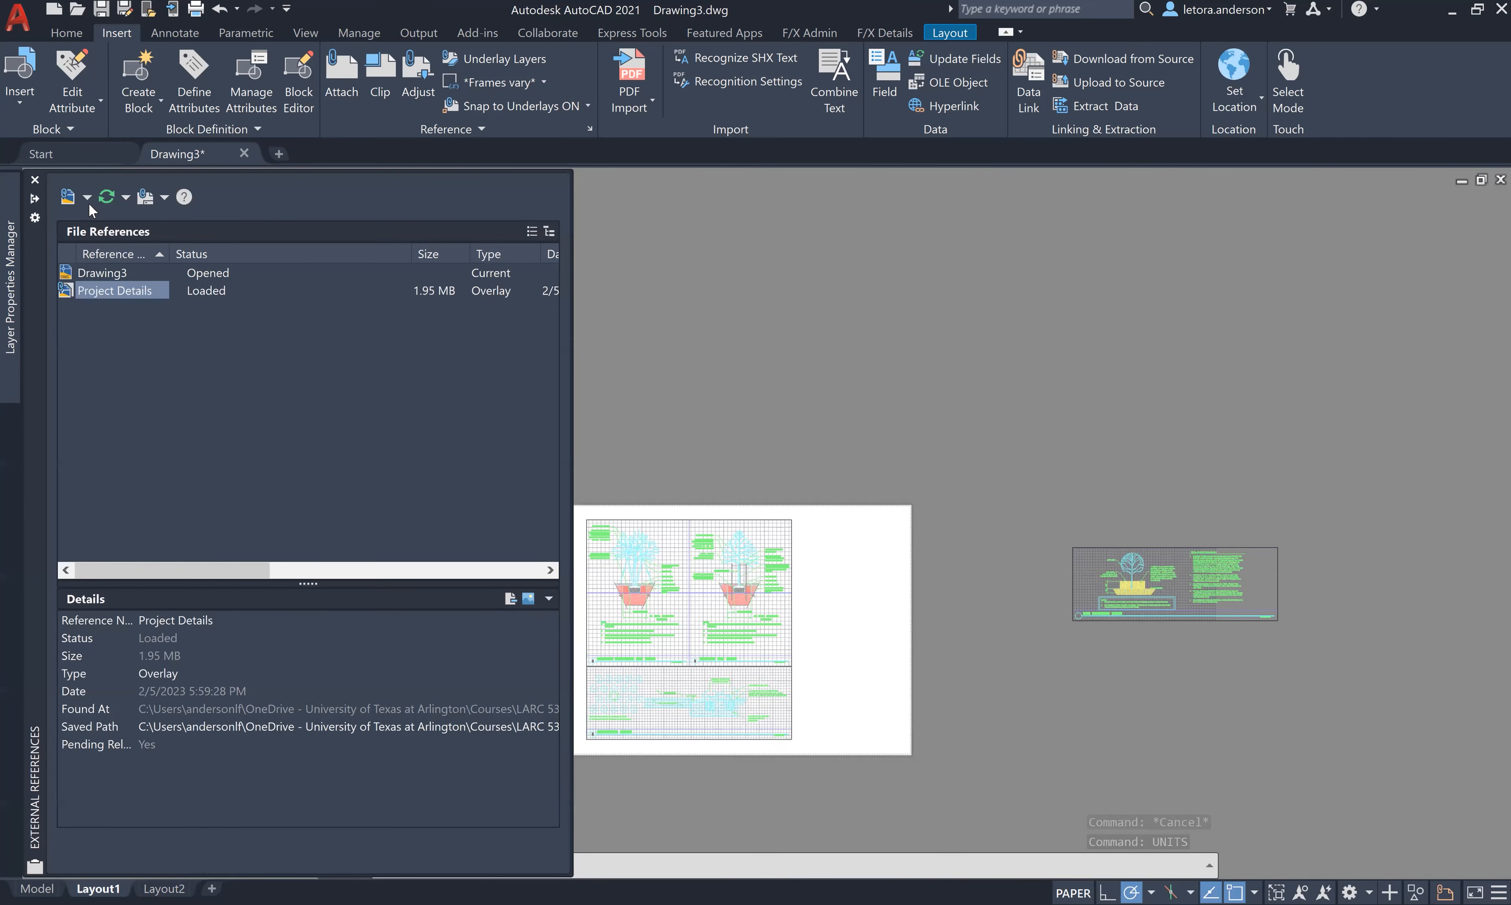
pyautogui.click(87, 198)
pyautogui.click(97, 219)
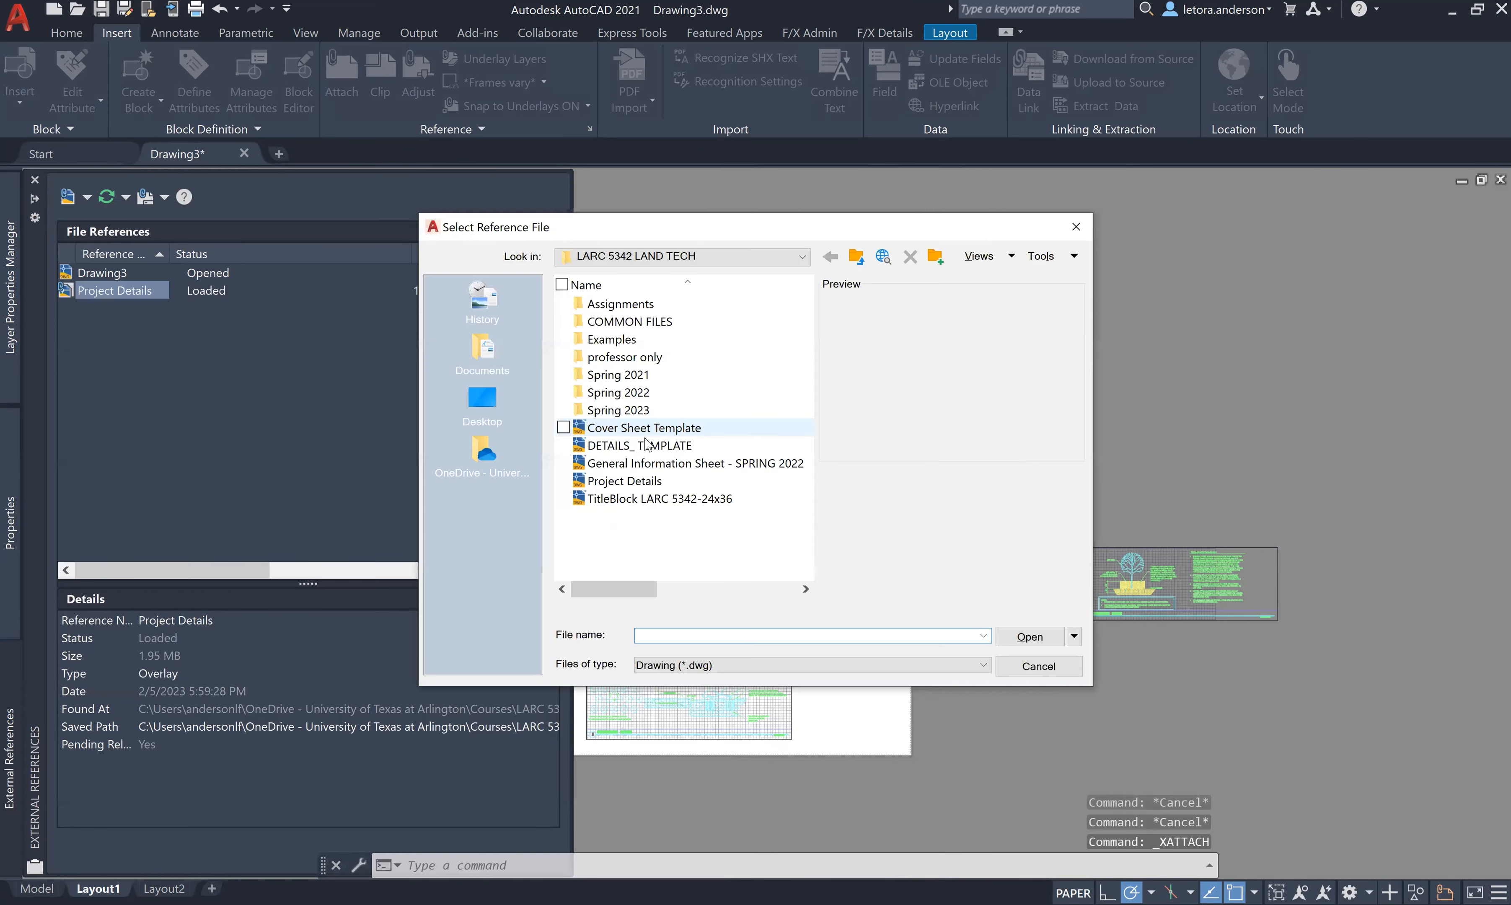
pyautogui.click(638, 498)
pyautogui.click(1019, 644)
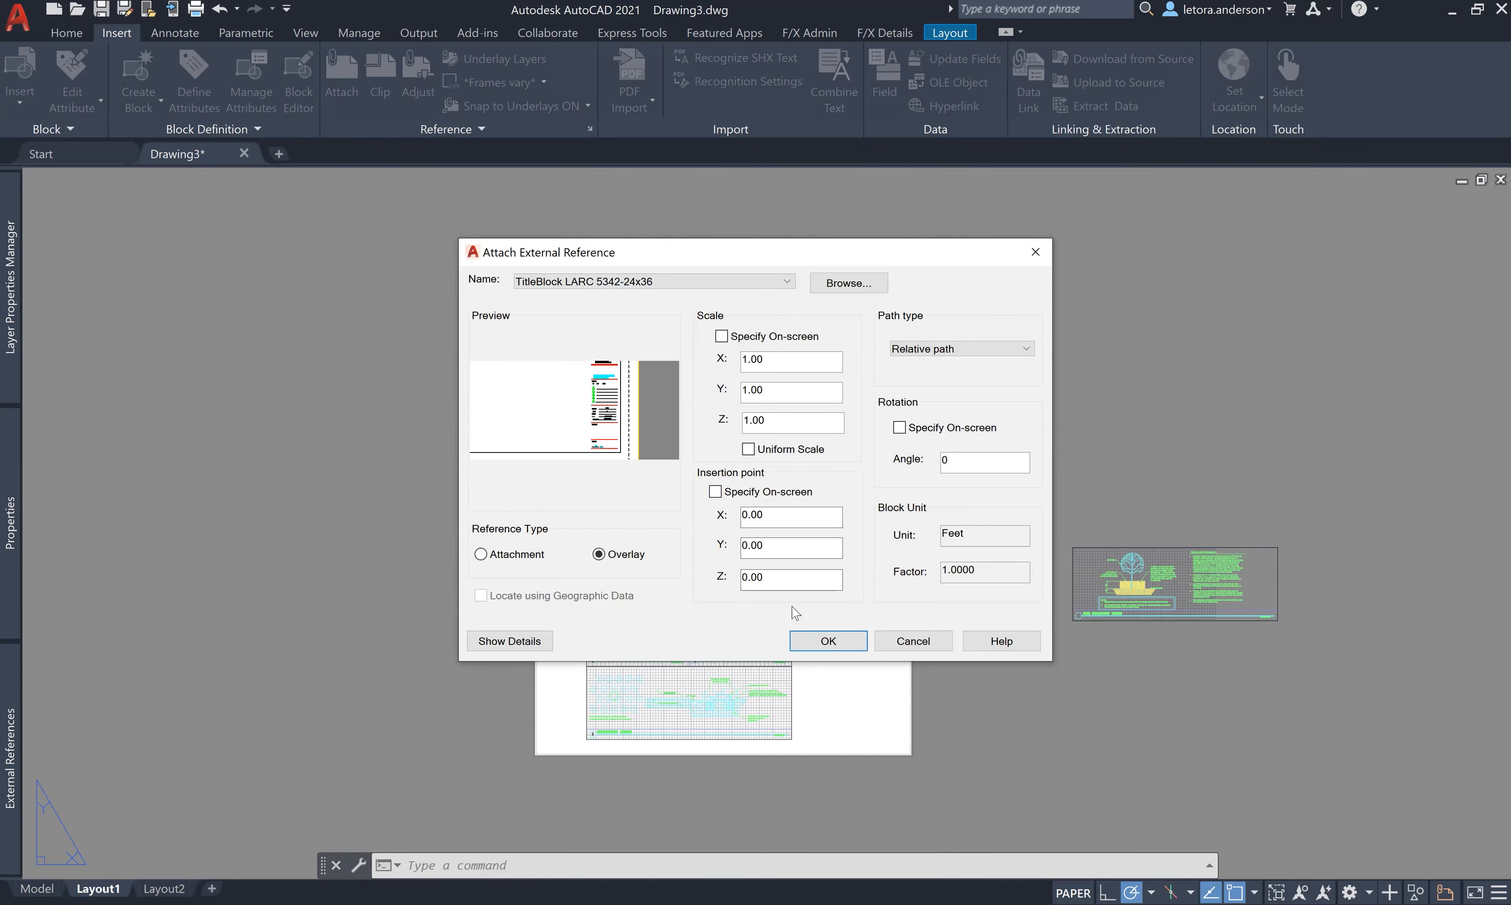
pyautogui.click(808, 643)
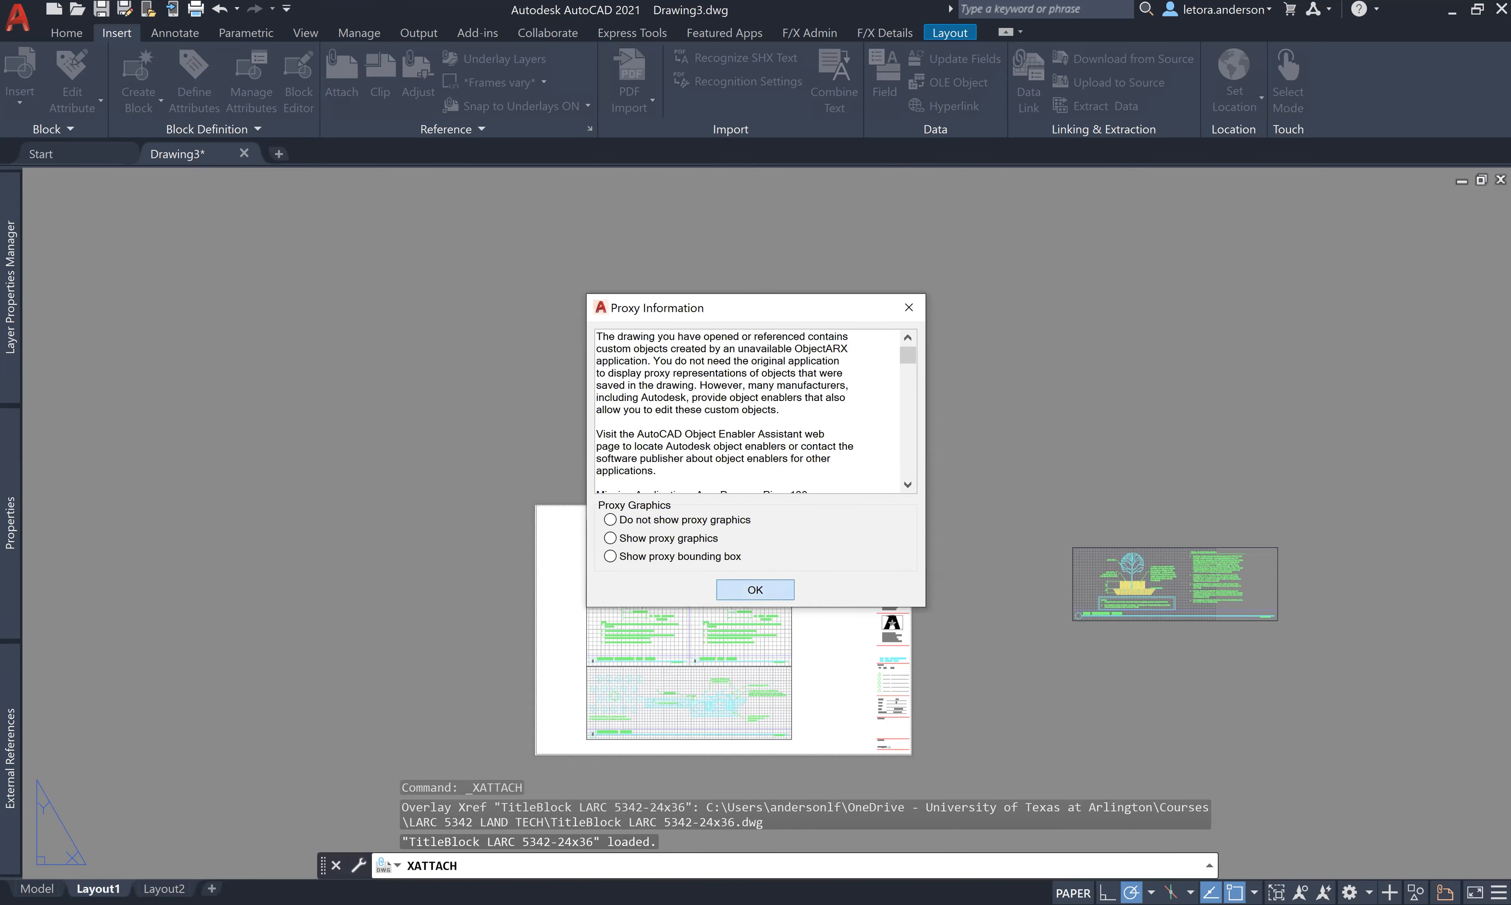
pyautogui.click(755, 589)
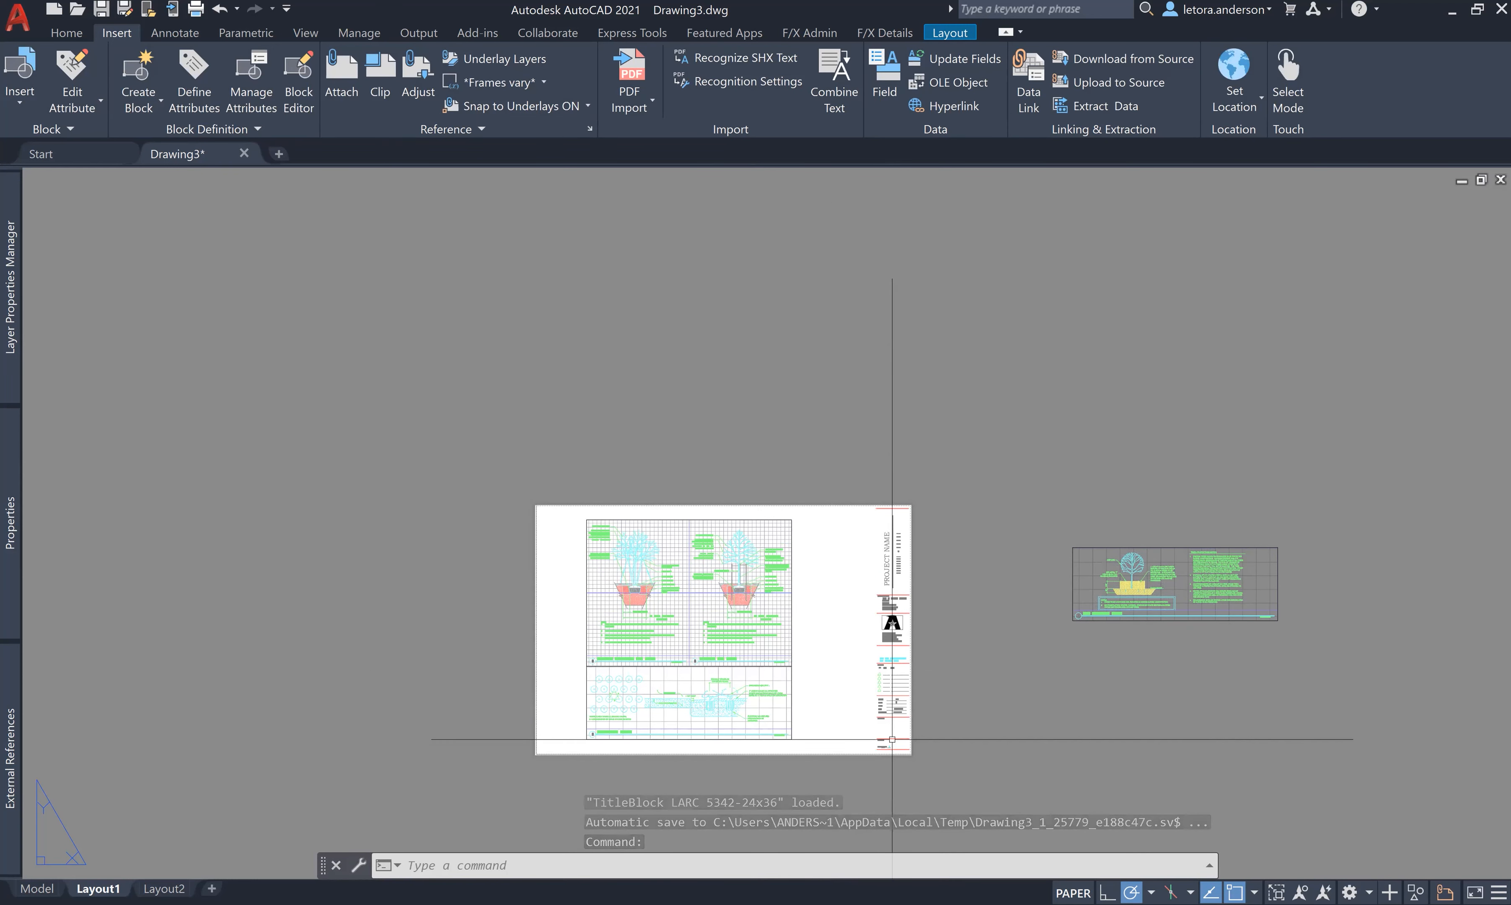
# - Bring up the Layout1 tab's shortcut menu to start copying the layout
pyautogui.scroll(2, 893, 741)
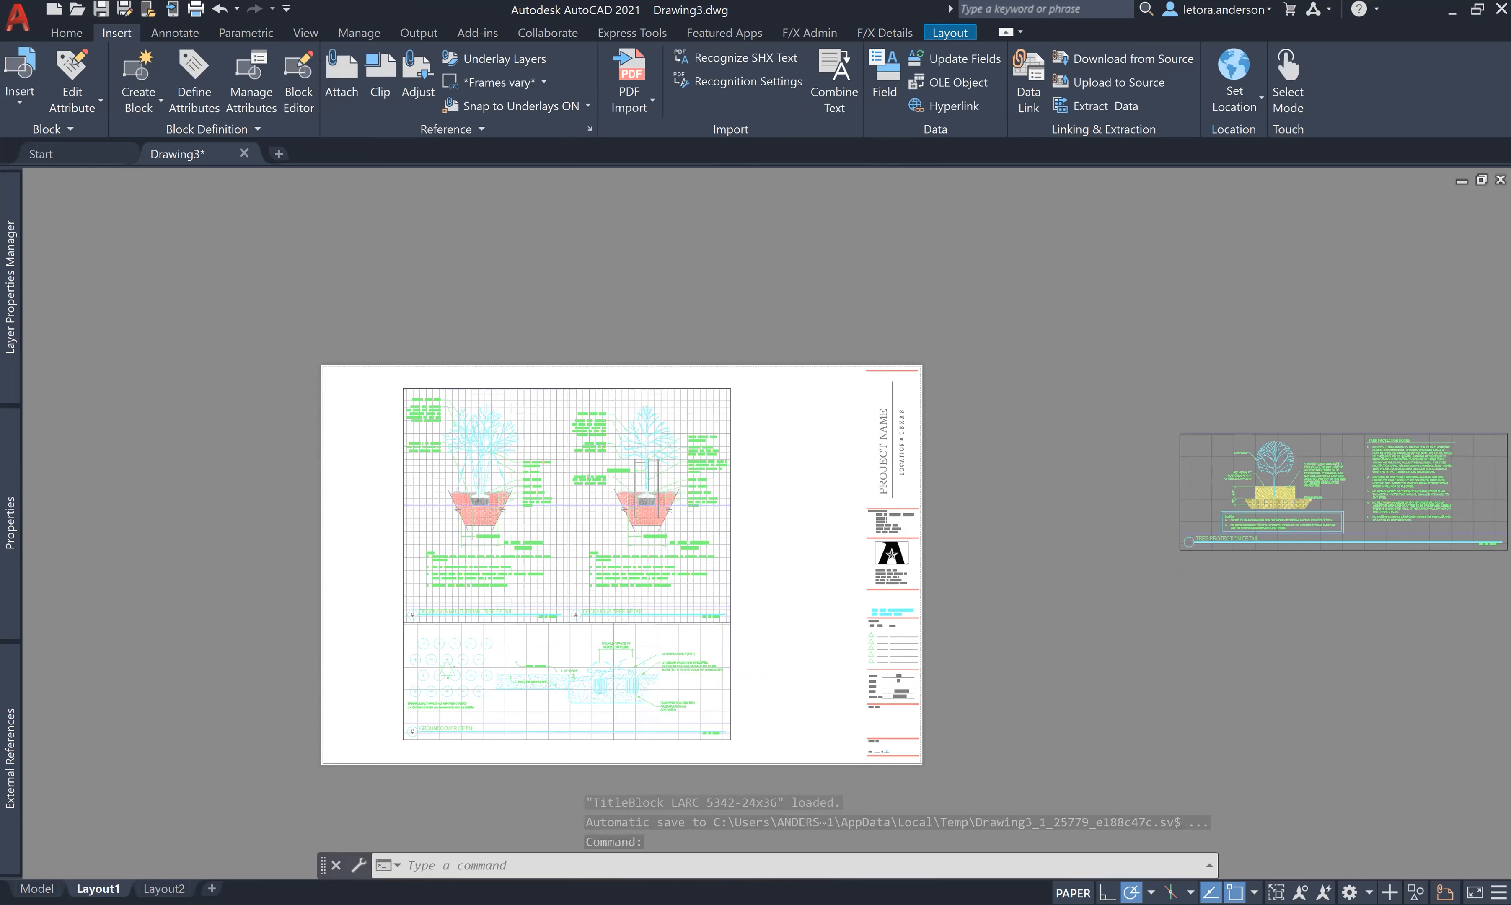
pyautogui.scroll(2, 892, 740)
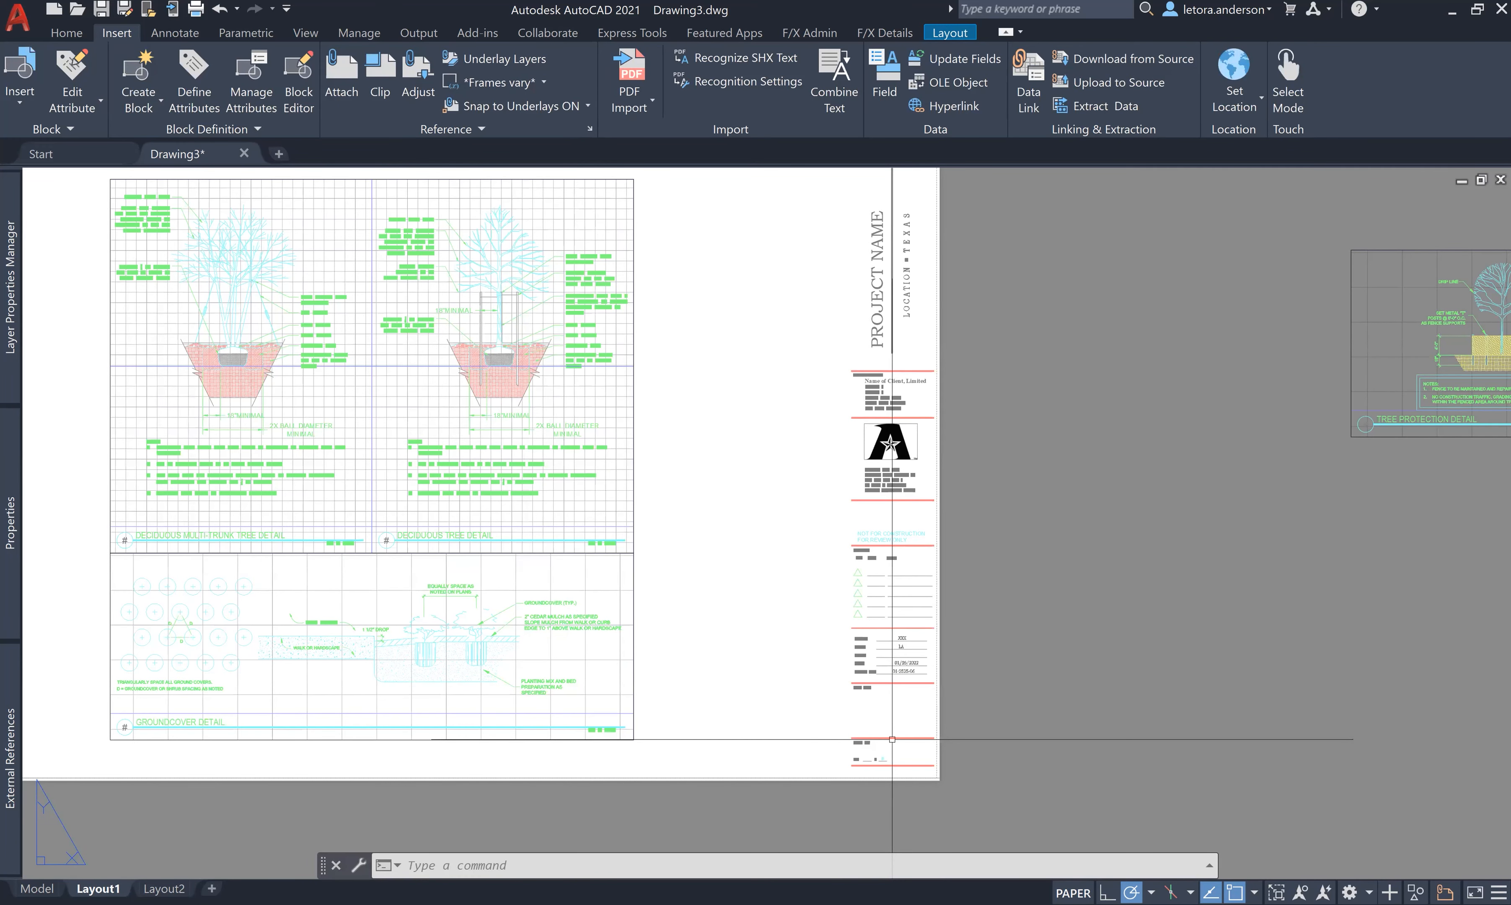
pyautogui.scroll(-2, 892, 740)
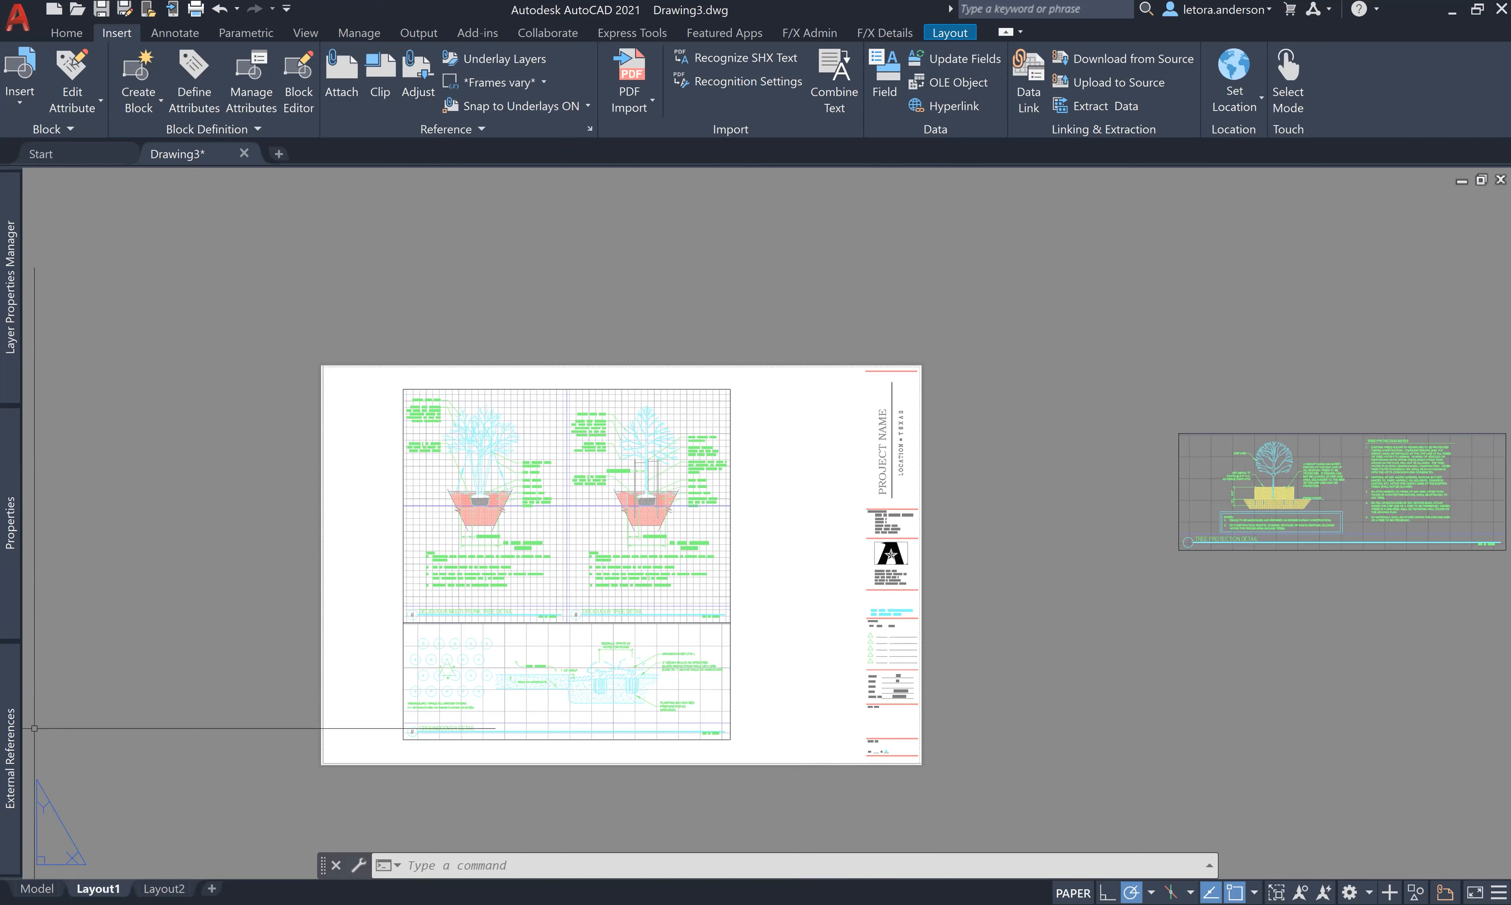
pyautogui.rightClick(100, 888)
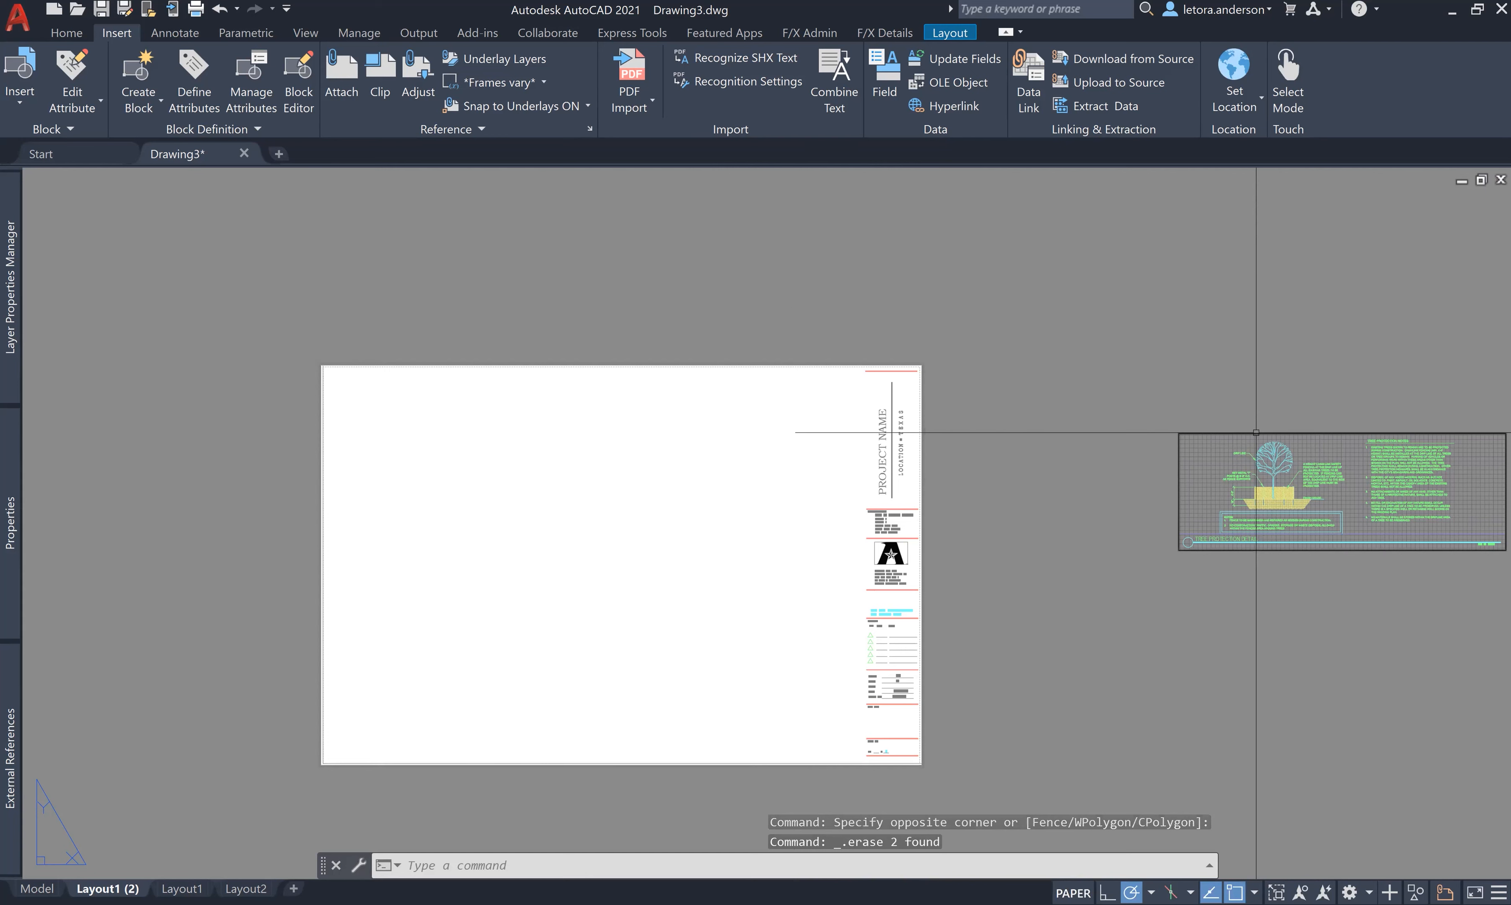
# - Select the off-sheet detail viewport, then switch to model space
pyautogui.click(1255, 433)
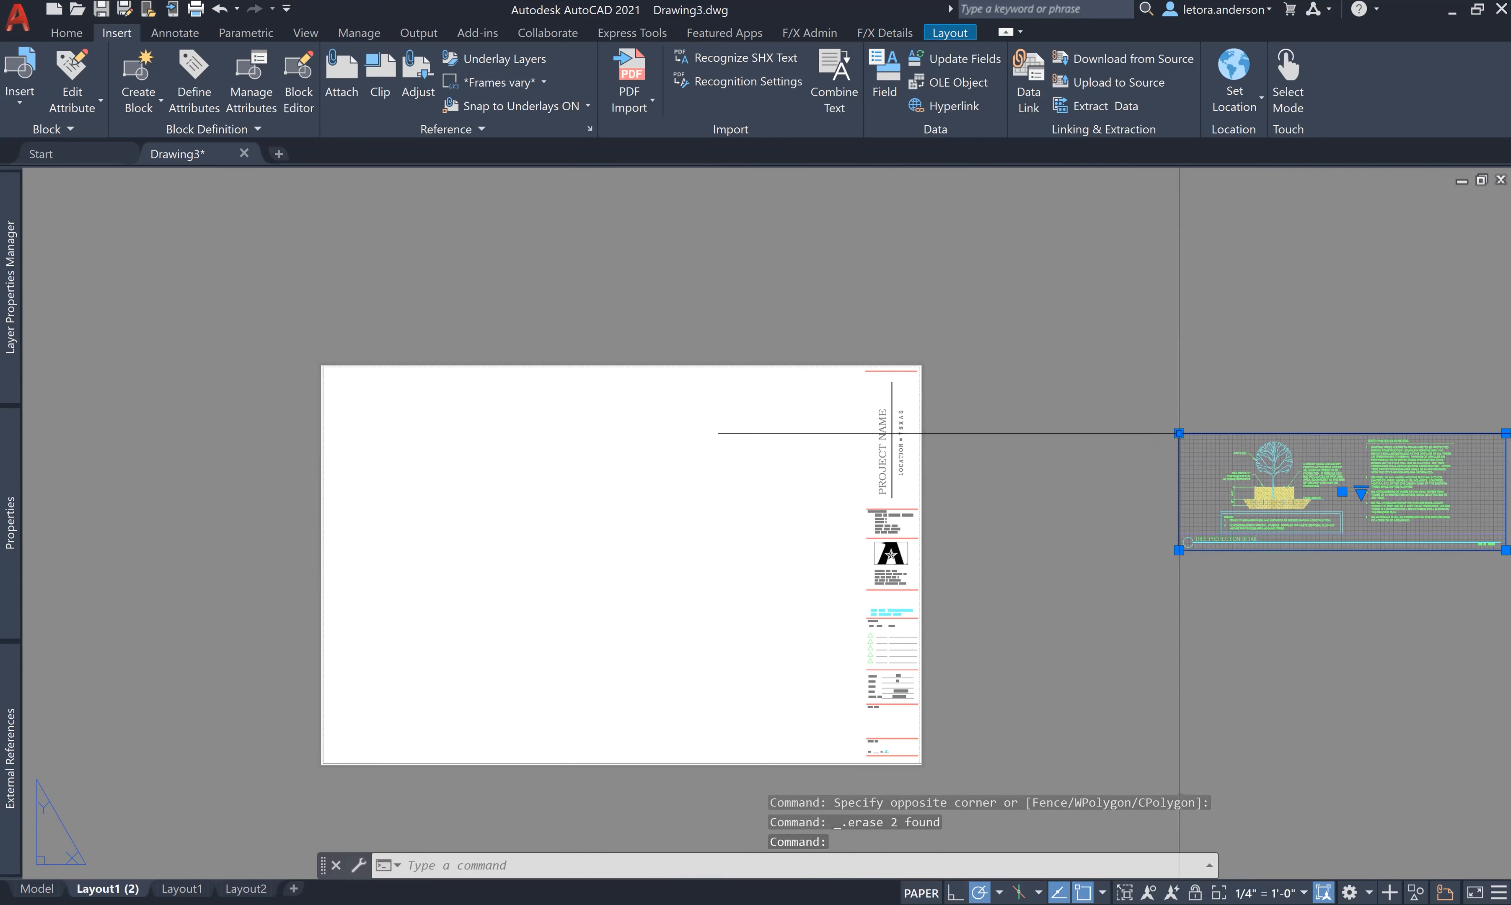
pyautogui.click(37, 888)
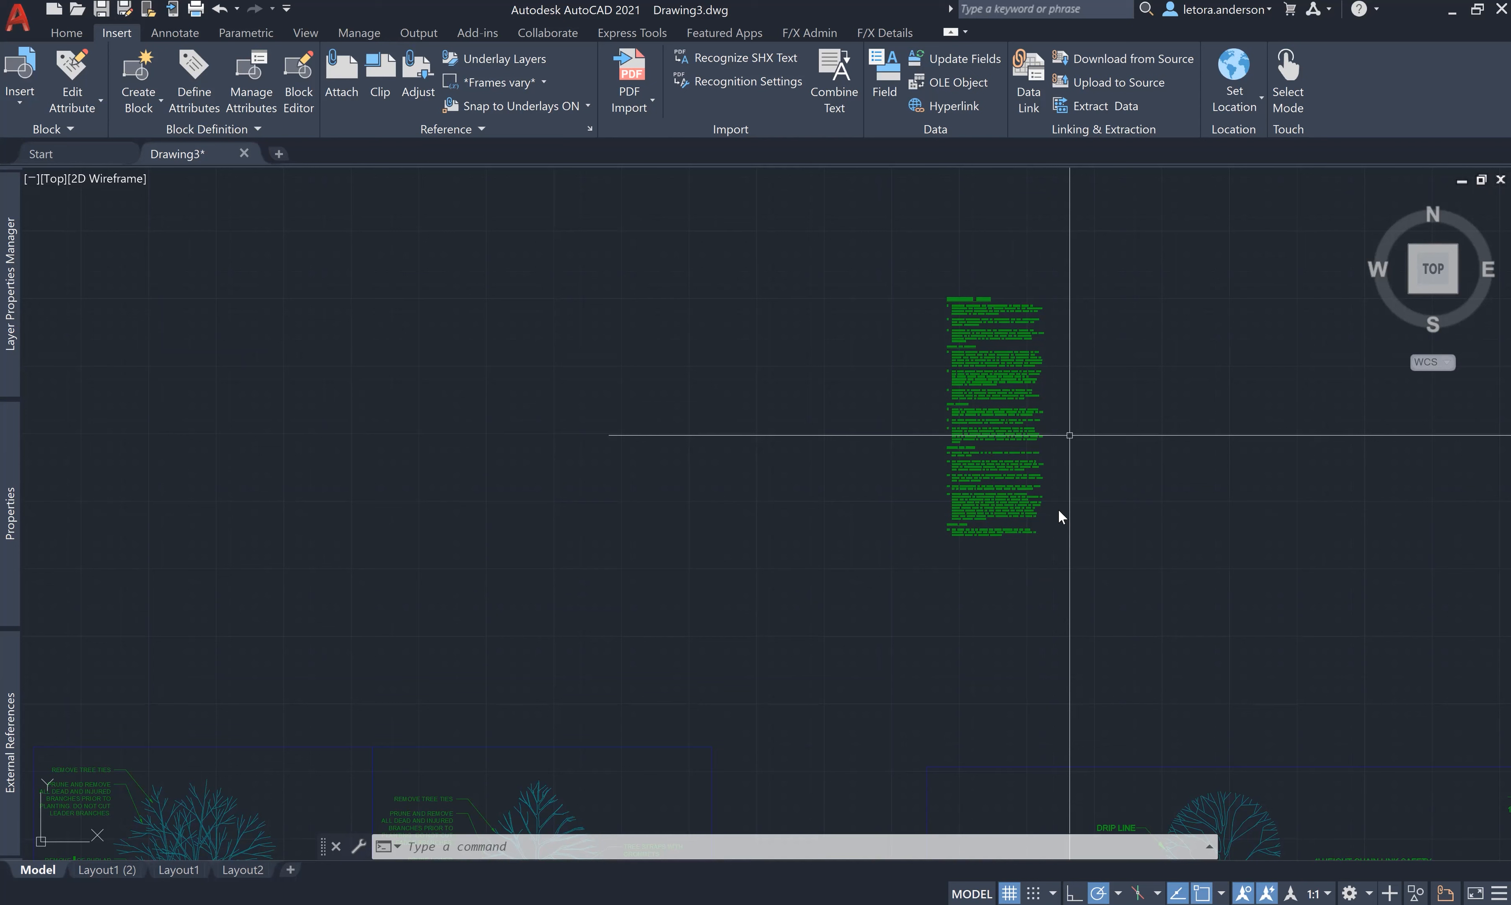
# - NCOPY the landscape notes out of the xref in place, cut them, and go to Layout1 (2)
pyautogui.click(992, 425)
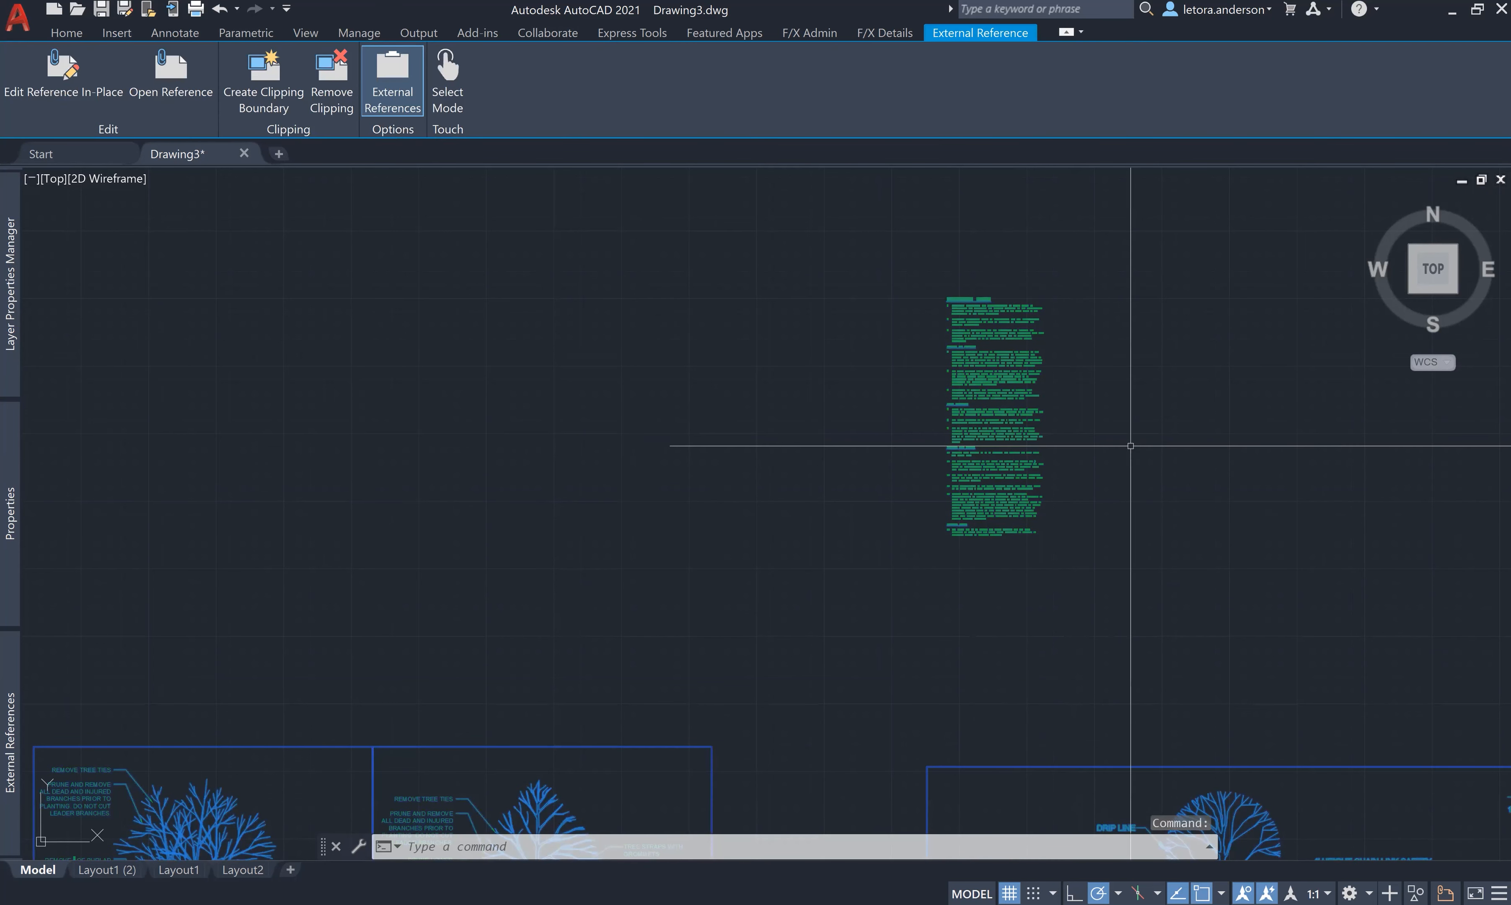
pyautogui.write('NCOPY')
pyautogui.press('Return')
pyautogui.click(998, 421)
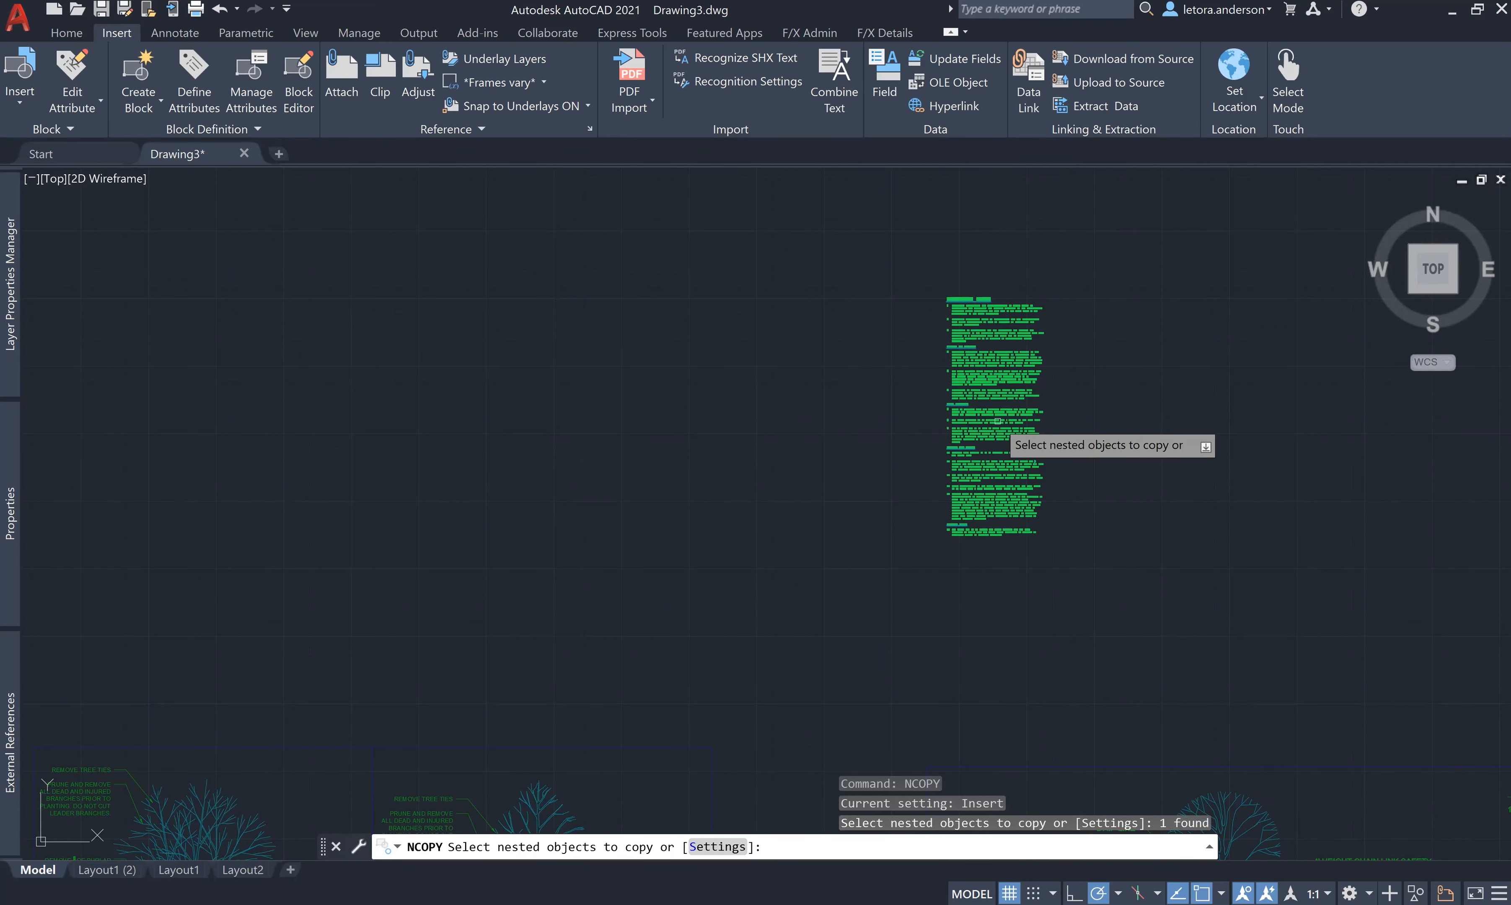
pyautogui.press('Return')
pyautogui.press('Return')
pyautogui.press('Return')
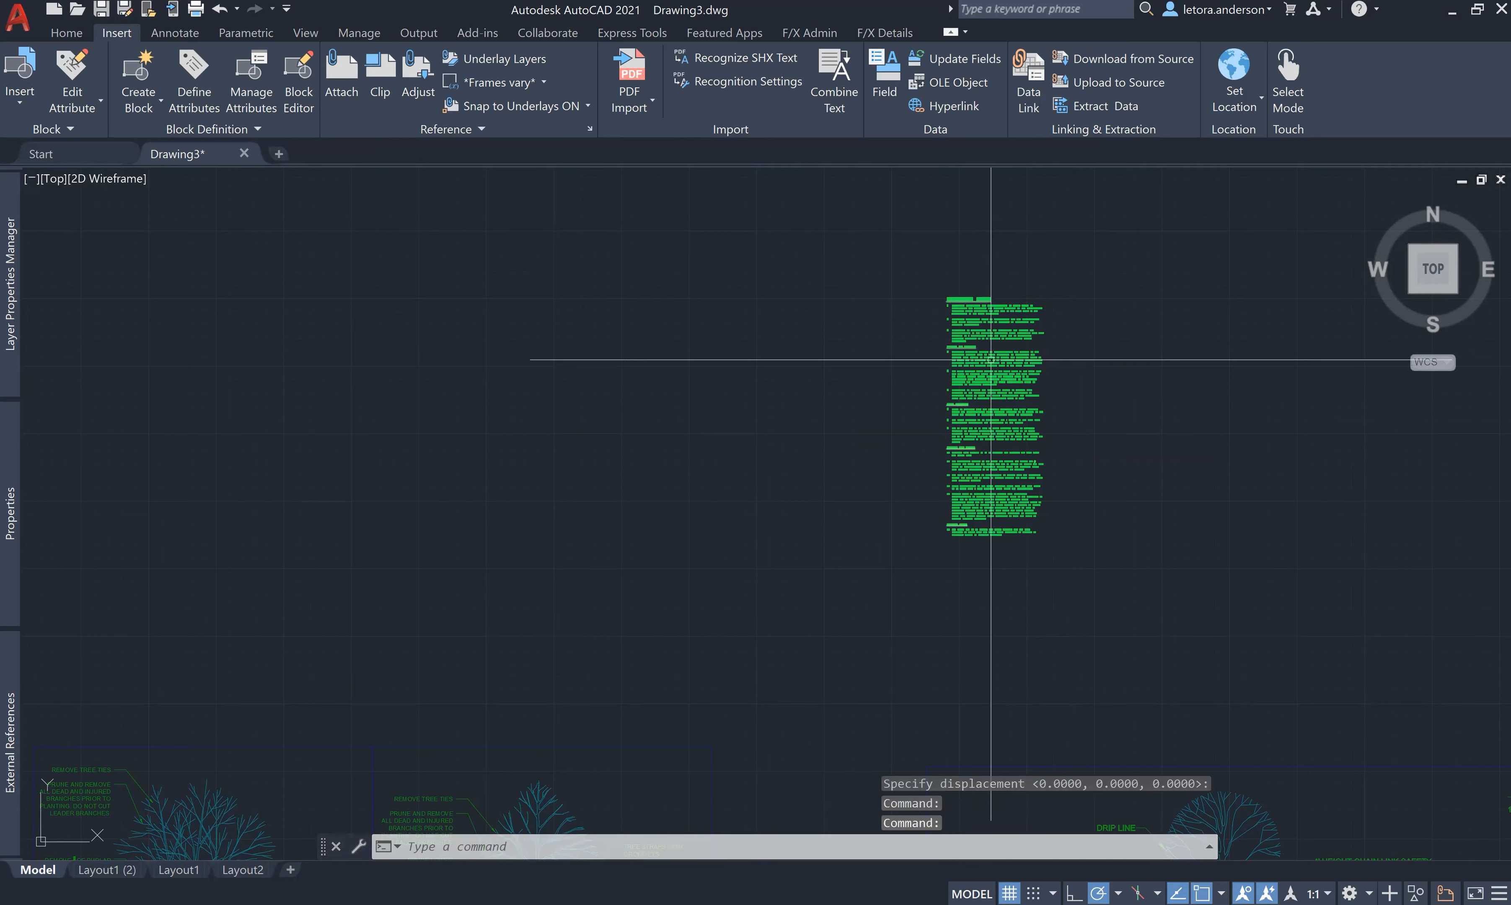
pyautogui.click(973, 341)
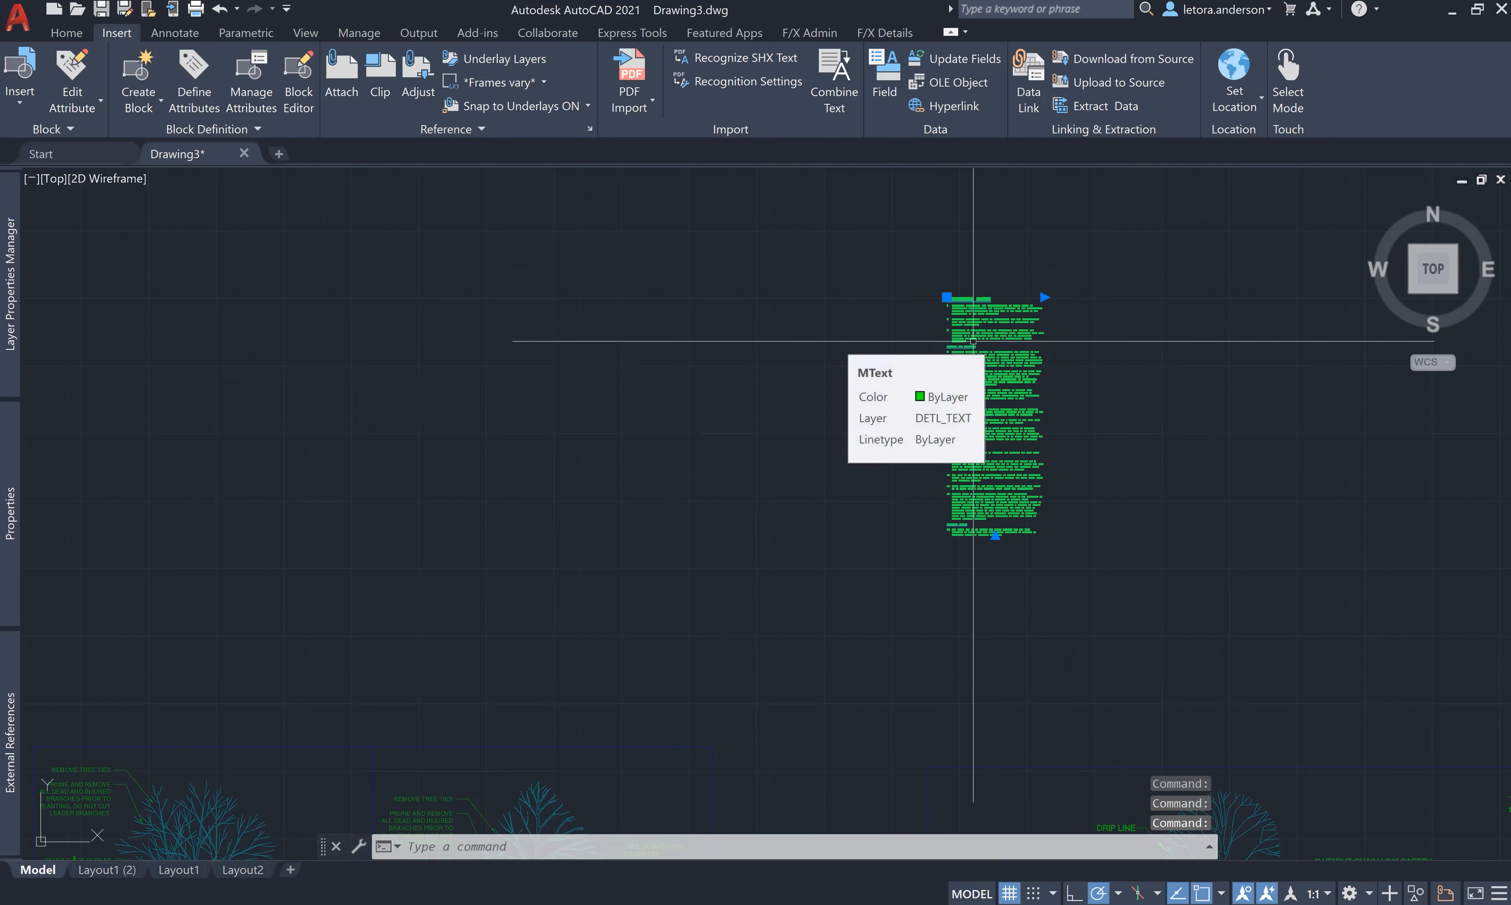
pyautogui.hotkey('ctrl', 'x')
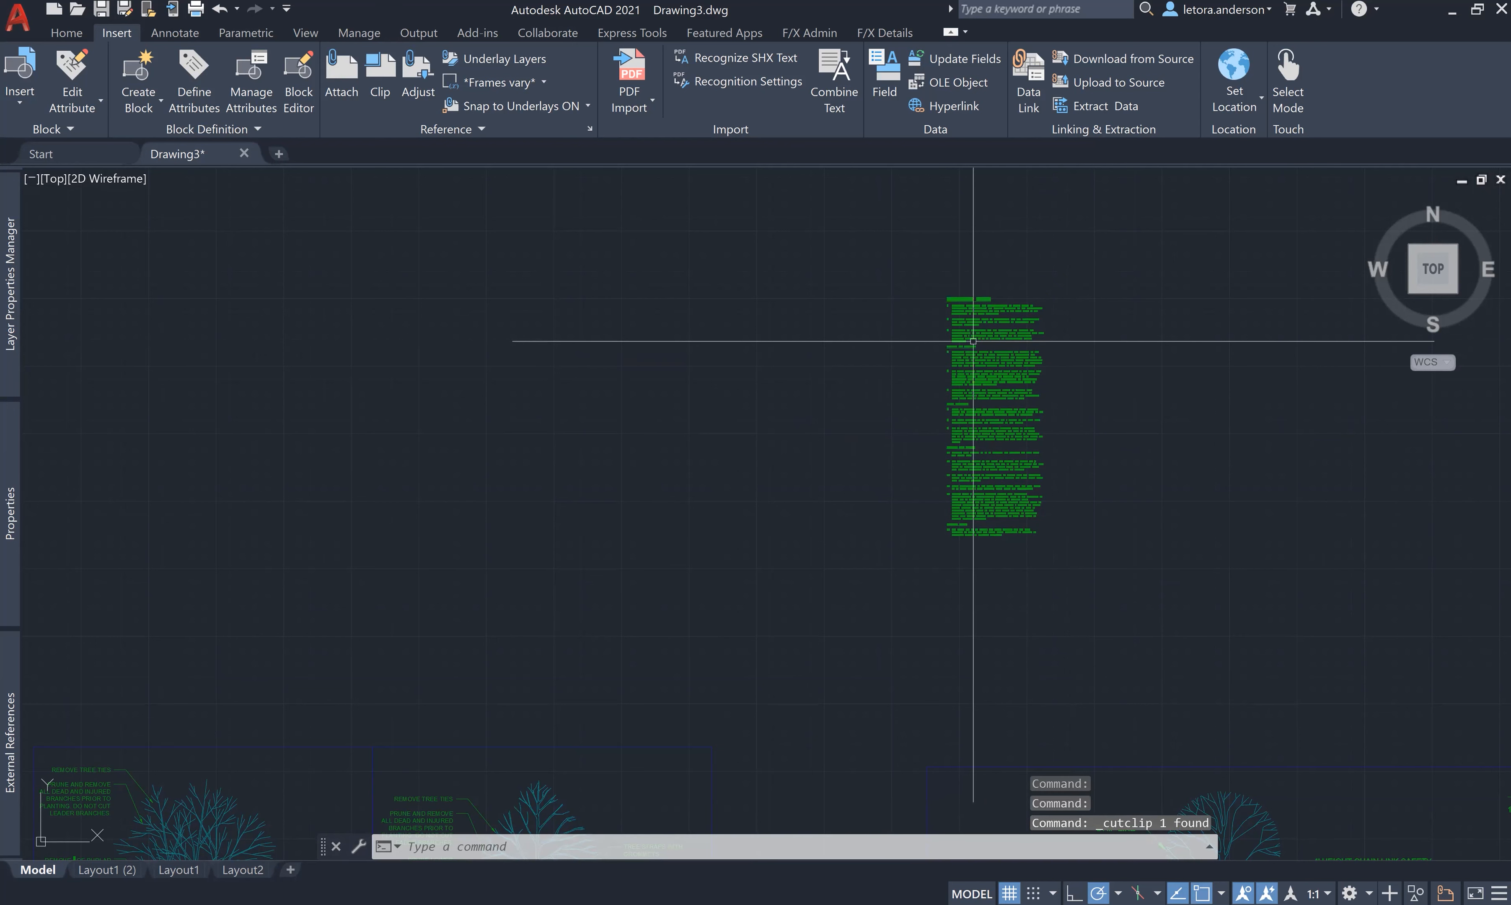
pyautogui.click(109, 870)
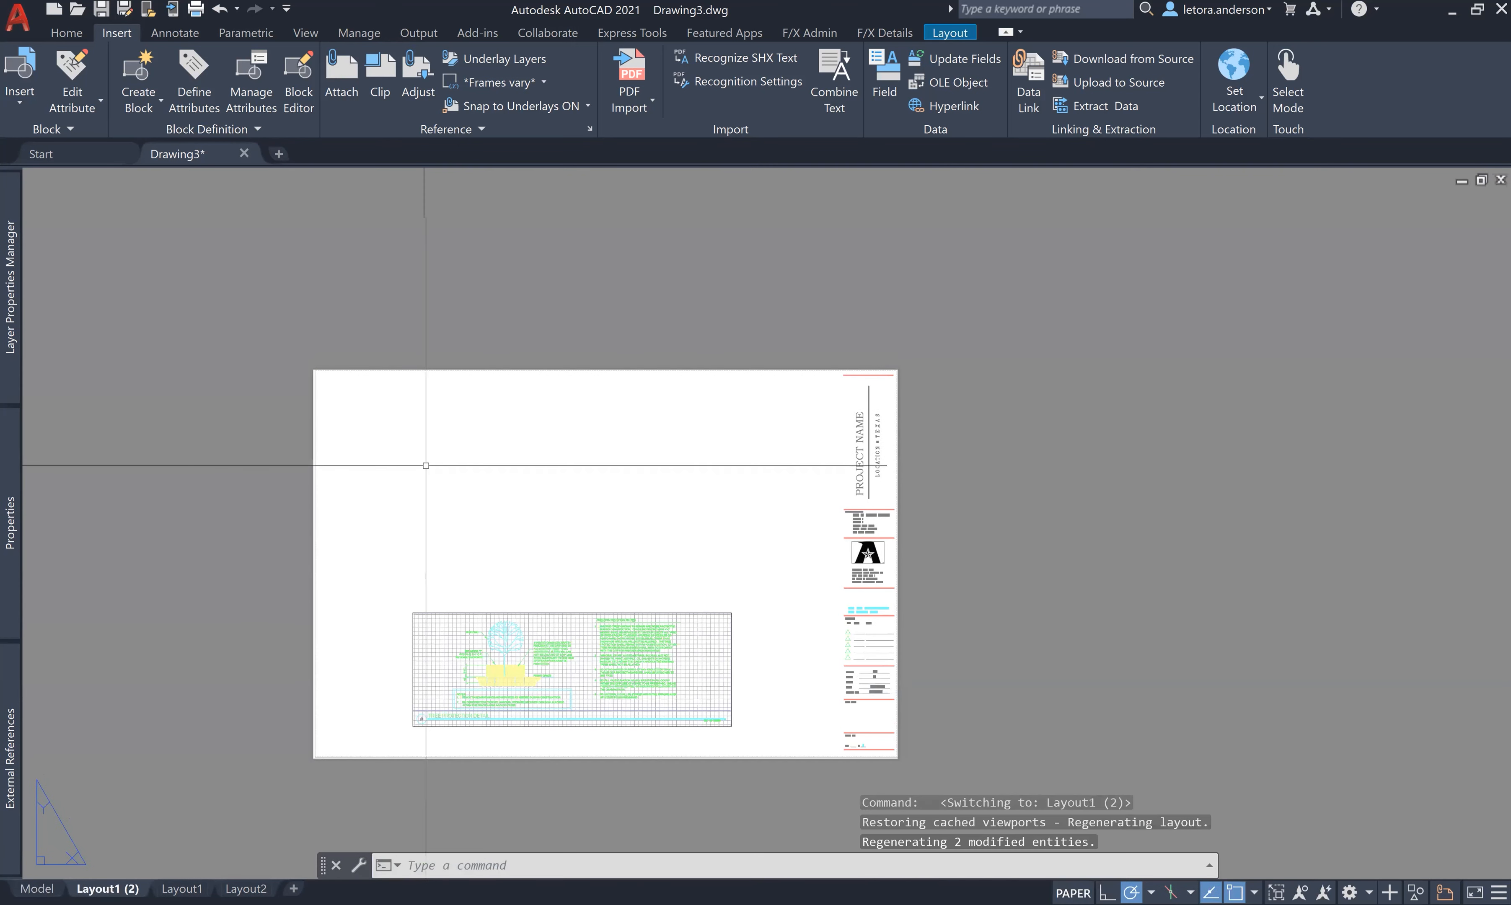
# - Paste the landscape notes onto Layout1 (2) and set their text height to 0.125
pyautogui.scroll(-8, 429, 478)
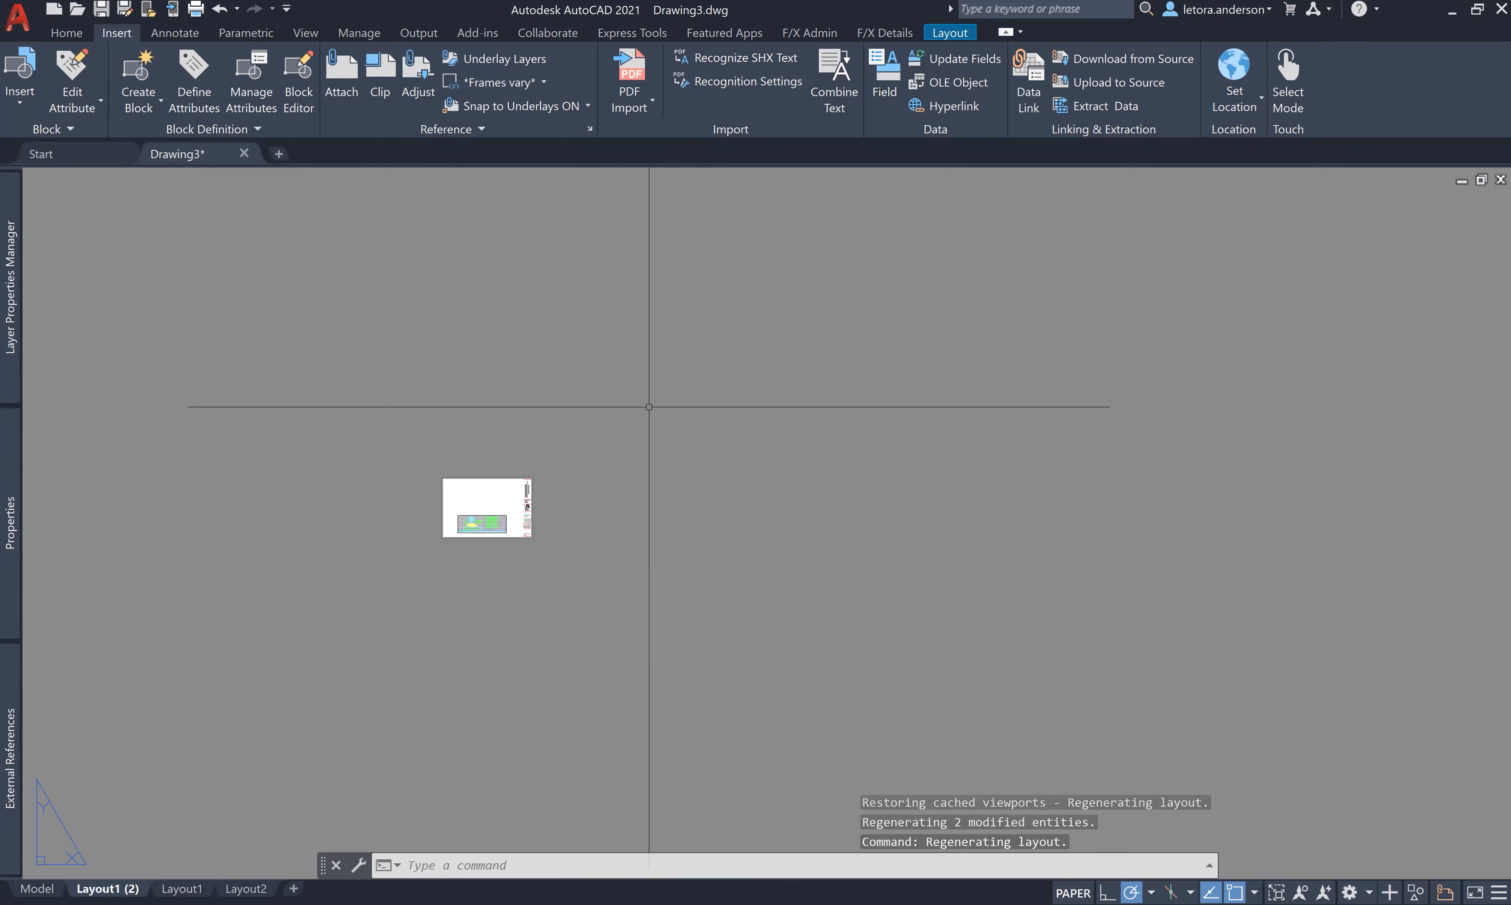
pyautogui.hotkey('ctrl', 'v')
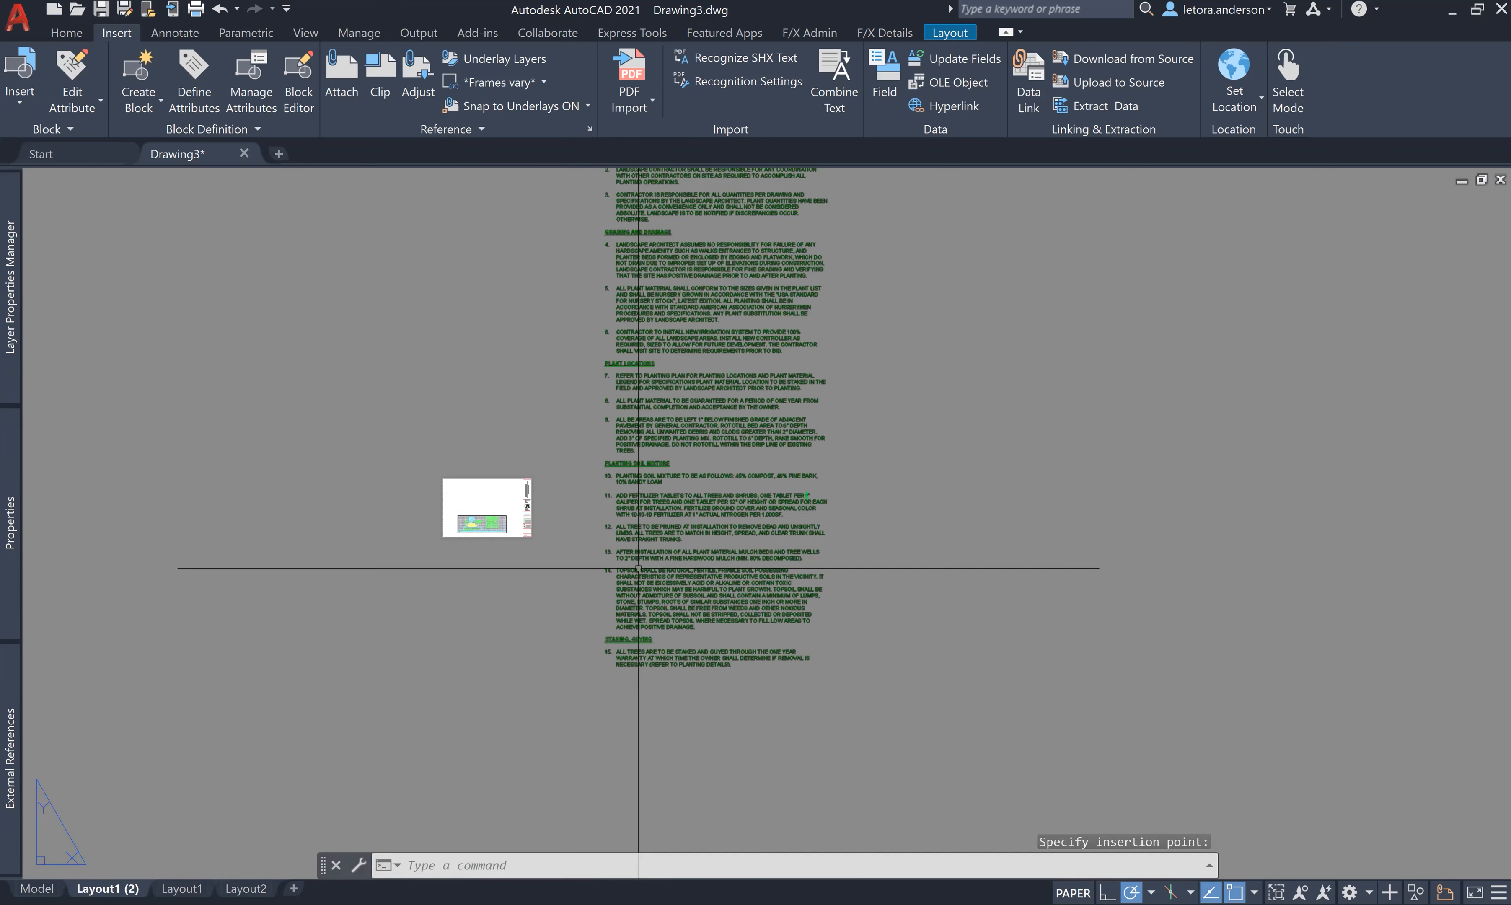
pyautogui.click(655, 527)
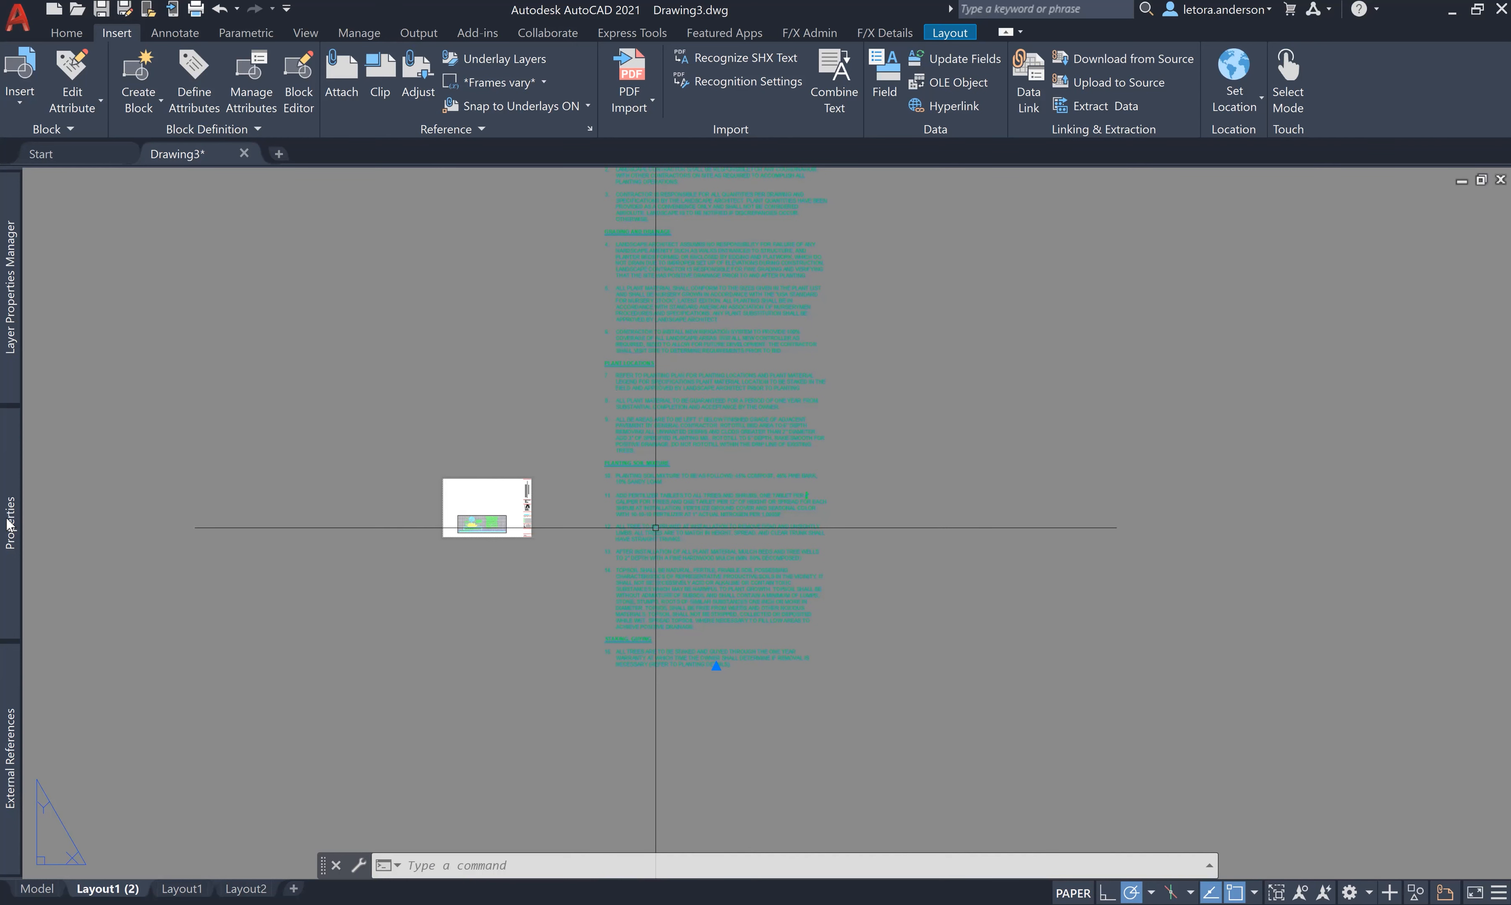
pyautogui.moveTo(10, 522)
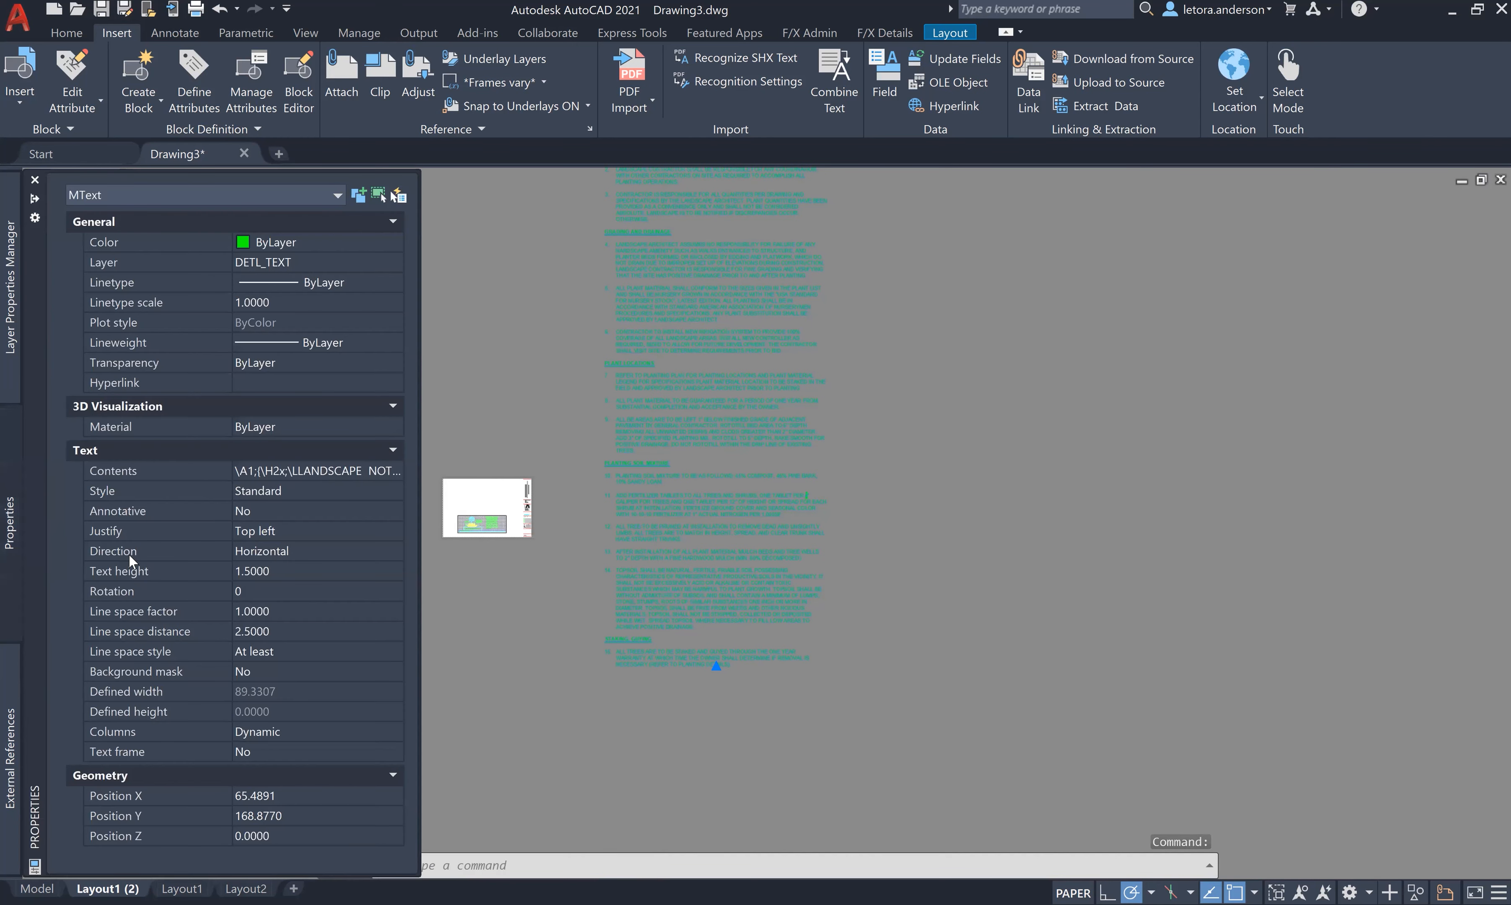
pyautogui.click(267, 571)
pyautogui.write('.125')
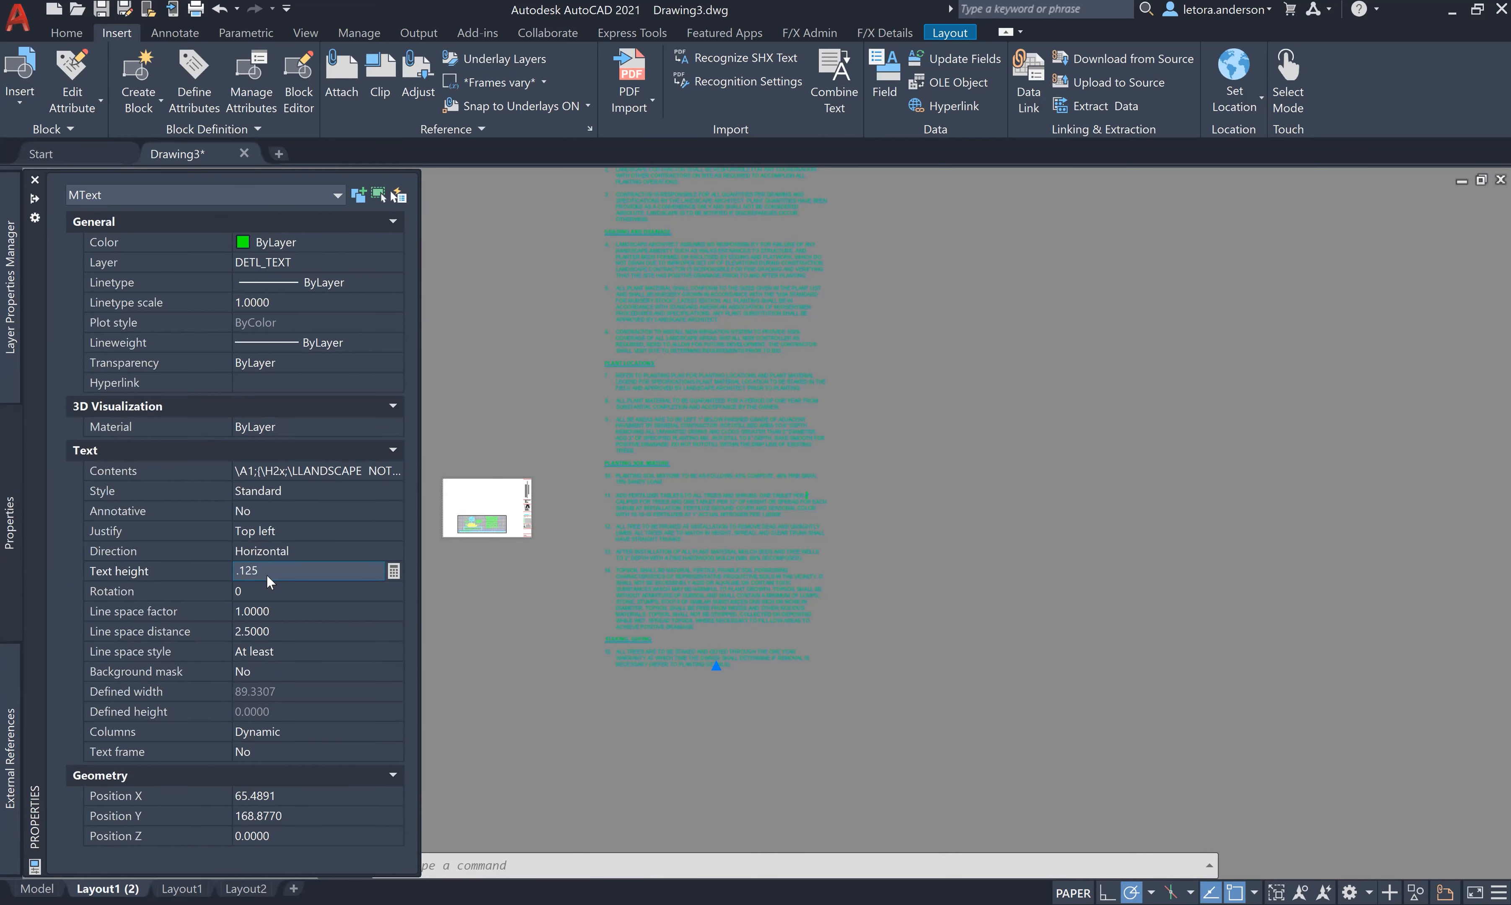
pyautogui.press('Return')
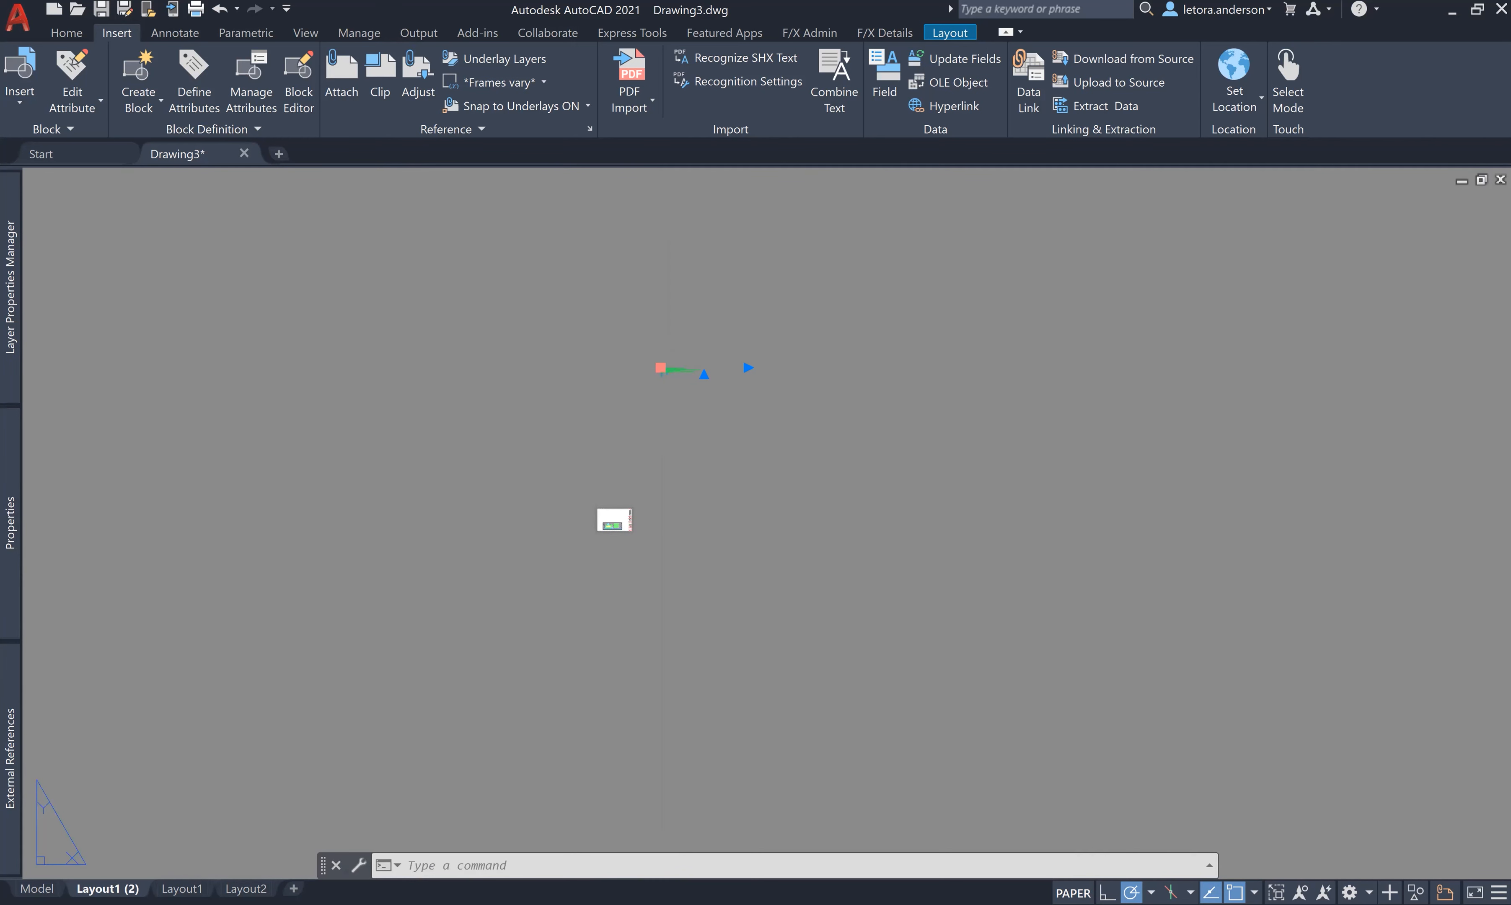
# - Move the notes to the sheet's top-left corner and adjust their column width
pyautogui.click(660, 368)
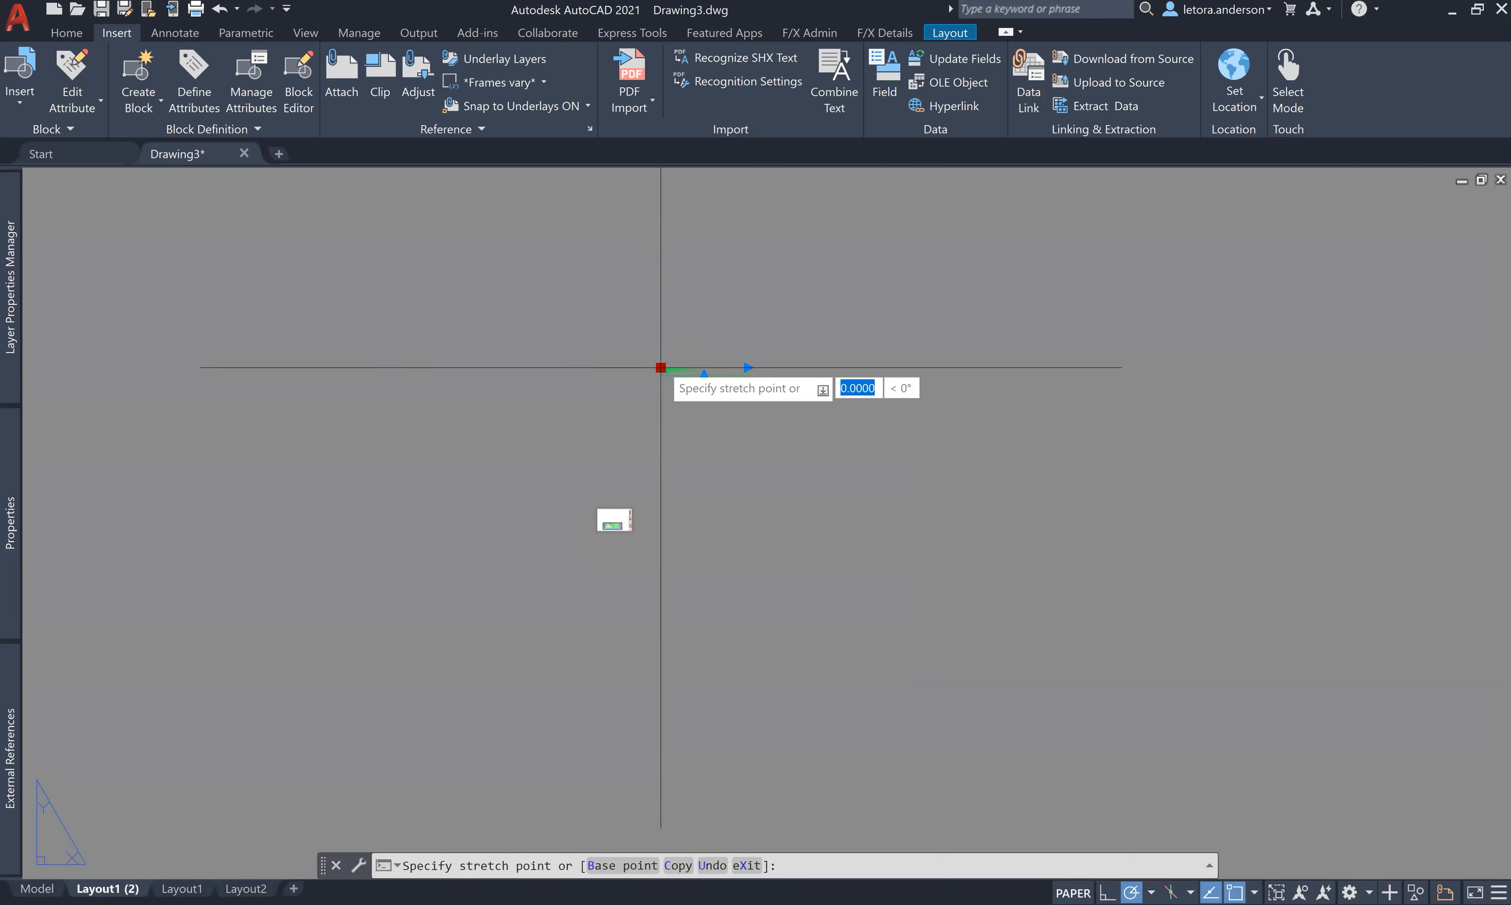
pyautogui.click(598, 511)
pyautogui.scroll(10, 616, 517)
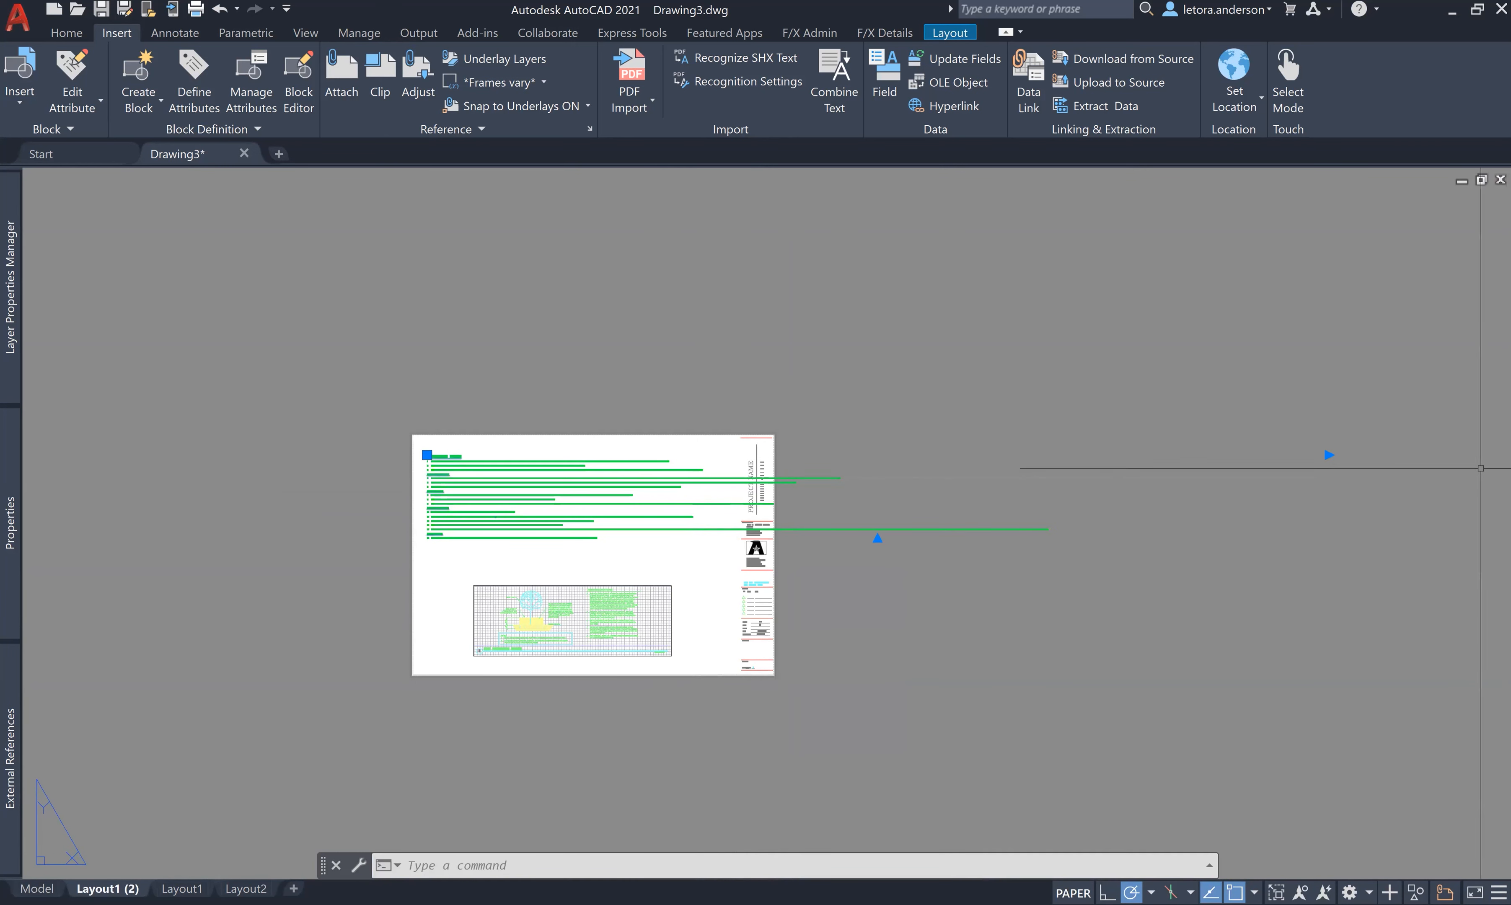
pyautogui.rightClick(1327, 455)
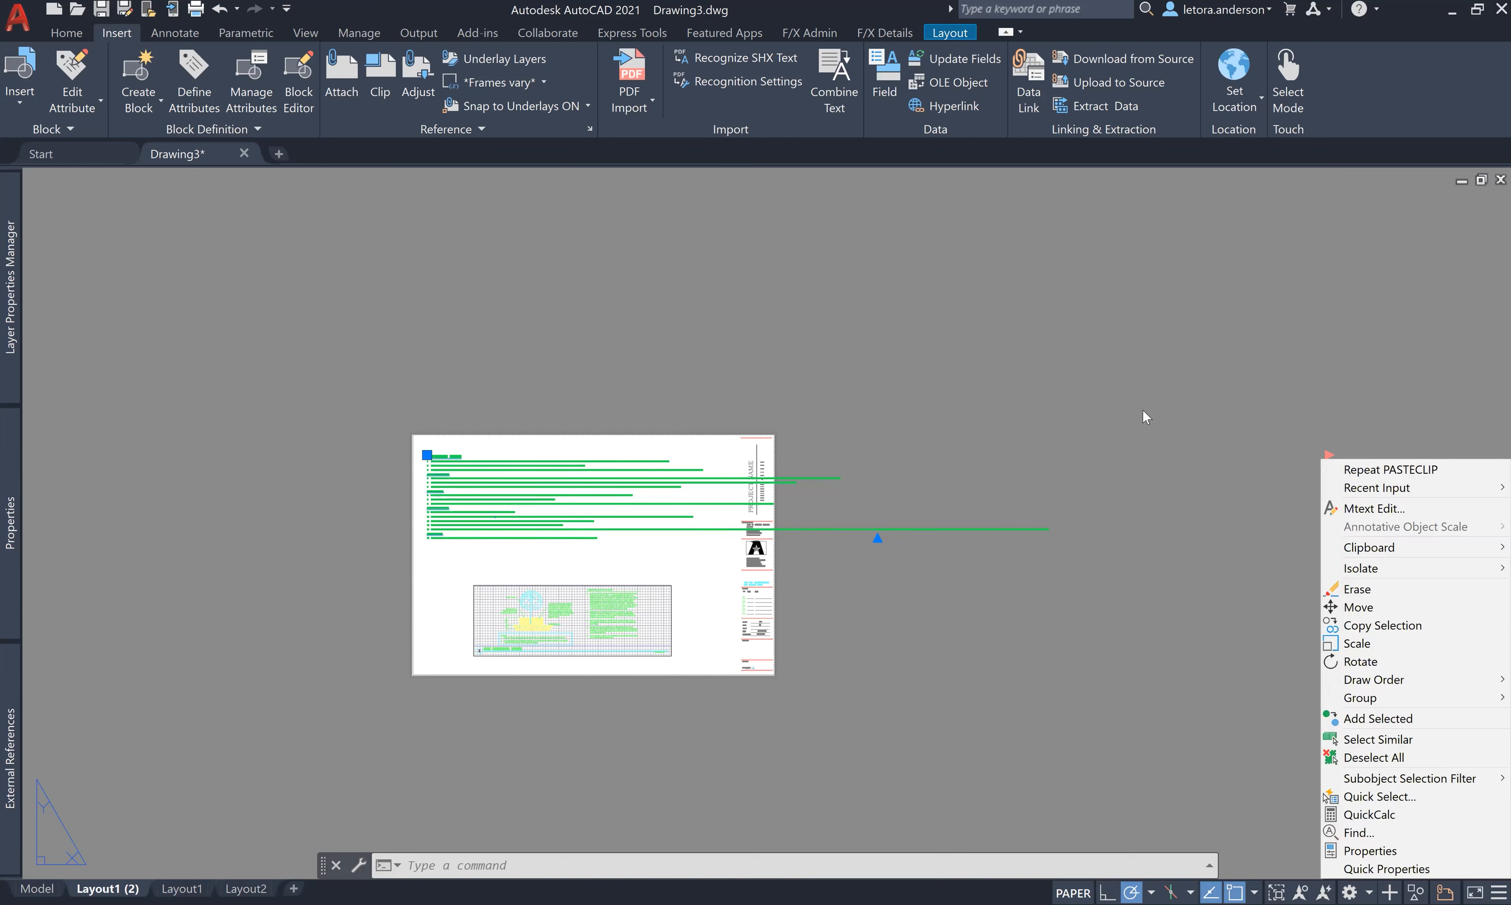
pyautogui.click(1143, 410)
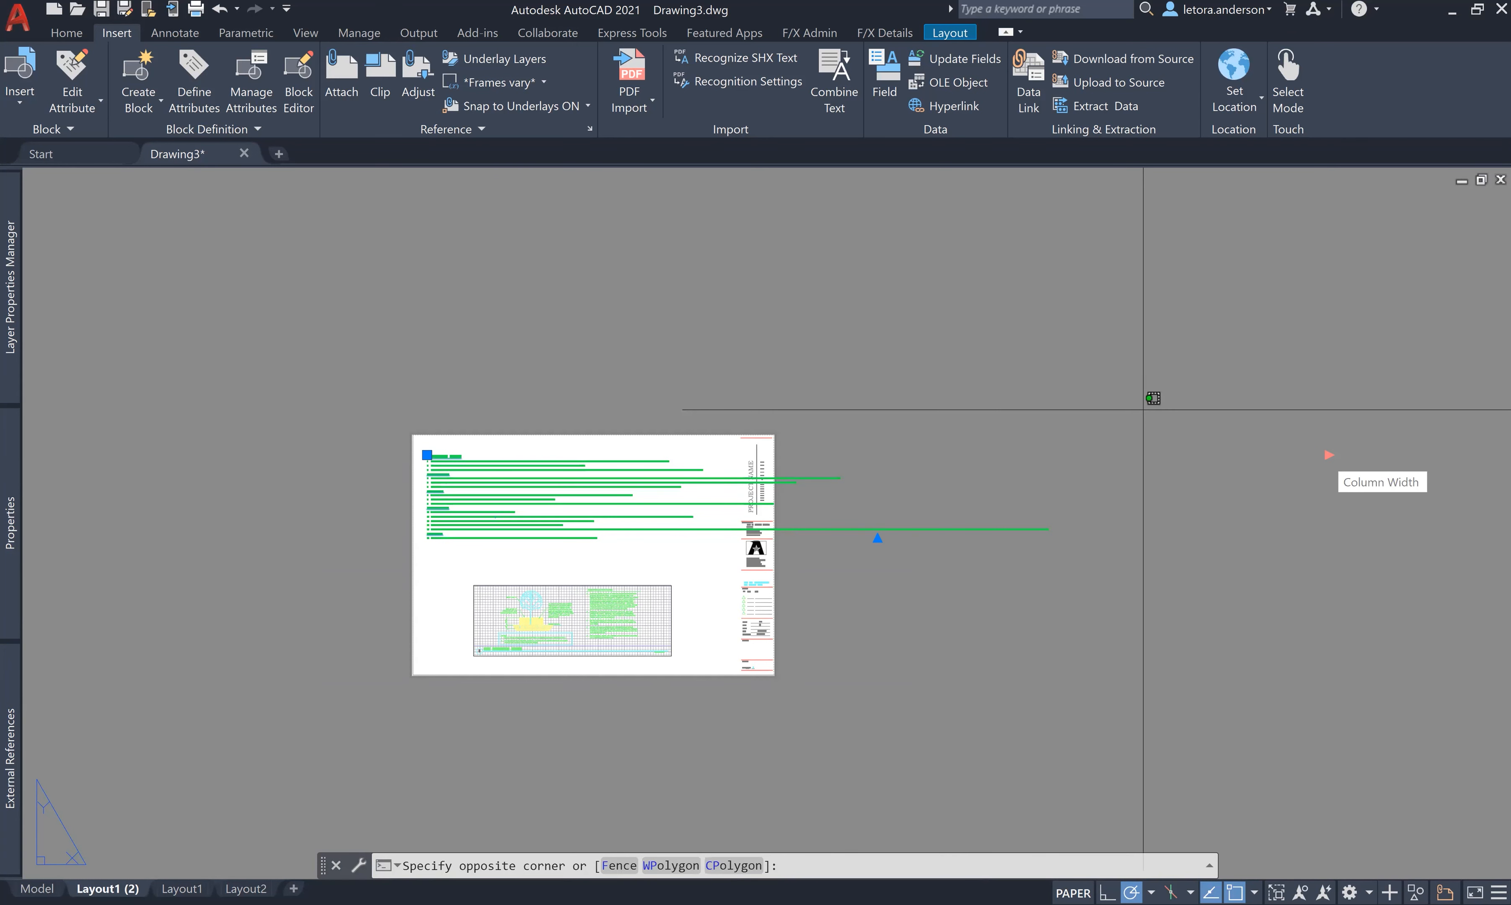
pyautogui.click(1327, 455)
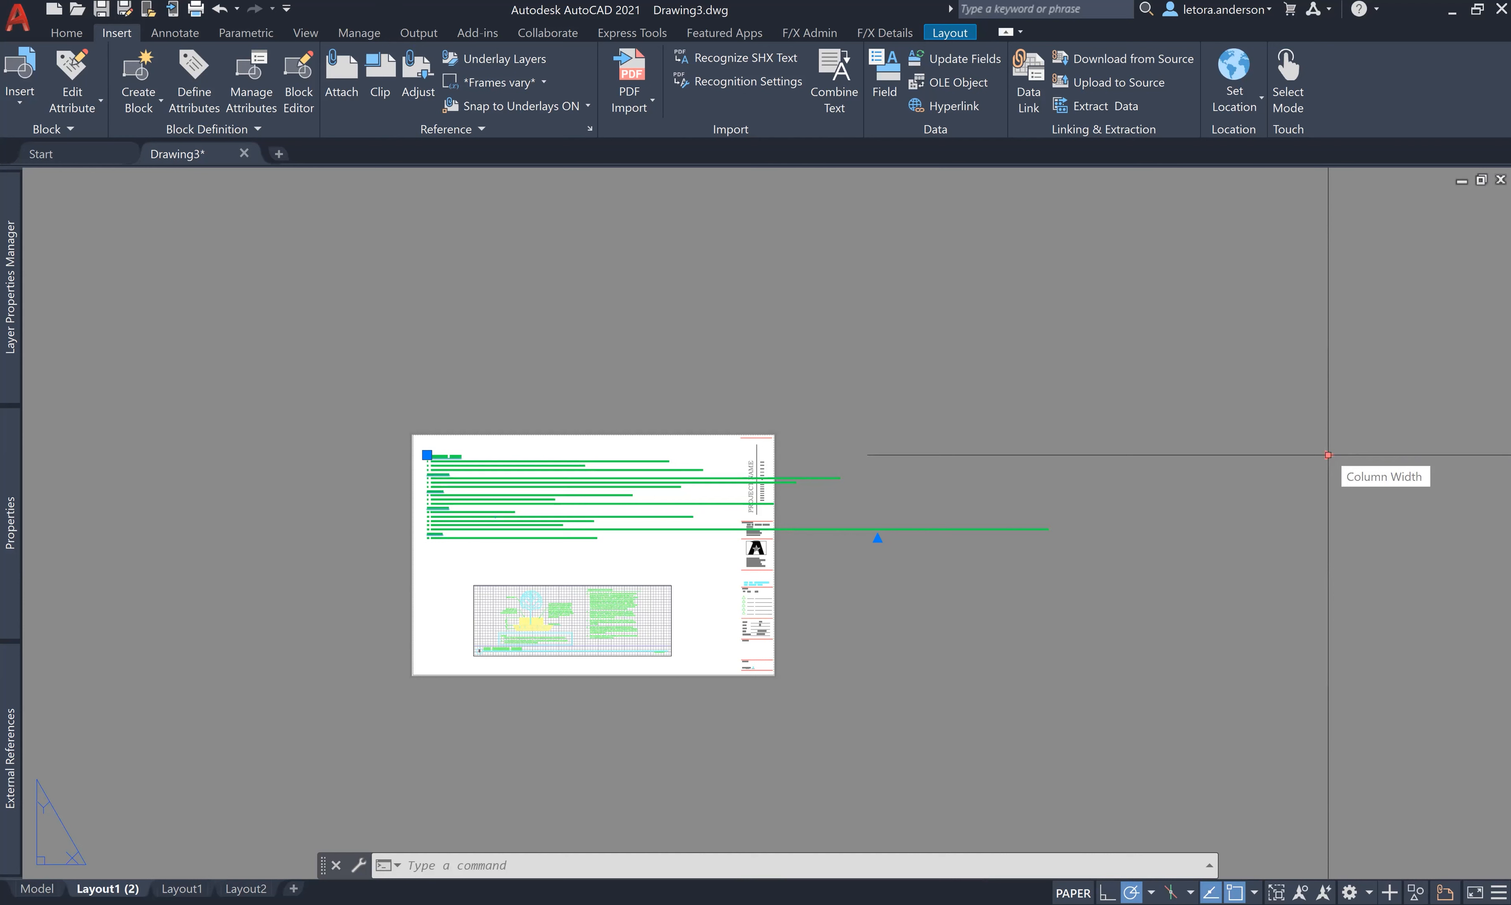
pyautogui.click(724, 370)
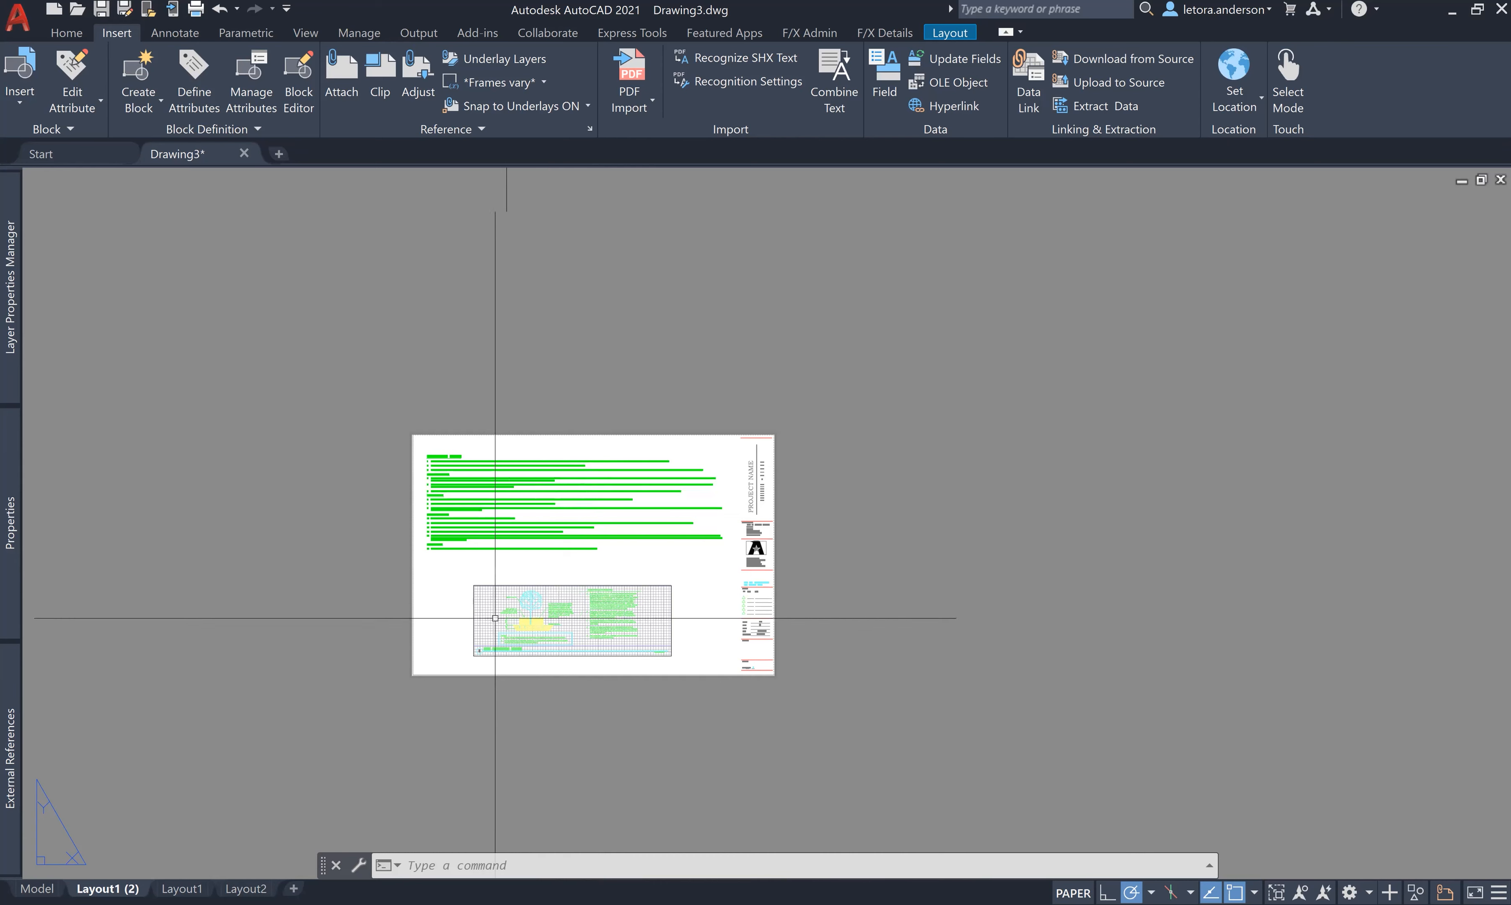
pyautogui.scroll(2, 526, 642)
# - Open the plot preview of the Layout1 (2) notes sheet and zoom to inspect it
pyautogui.scroll(2, 523, 642)
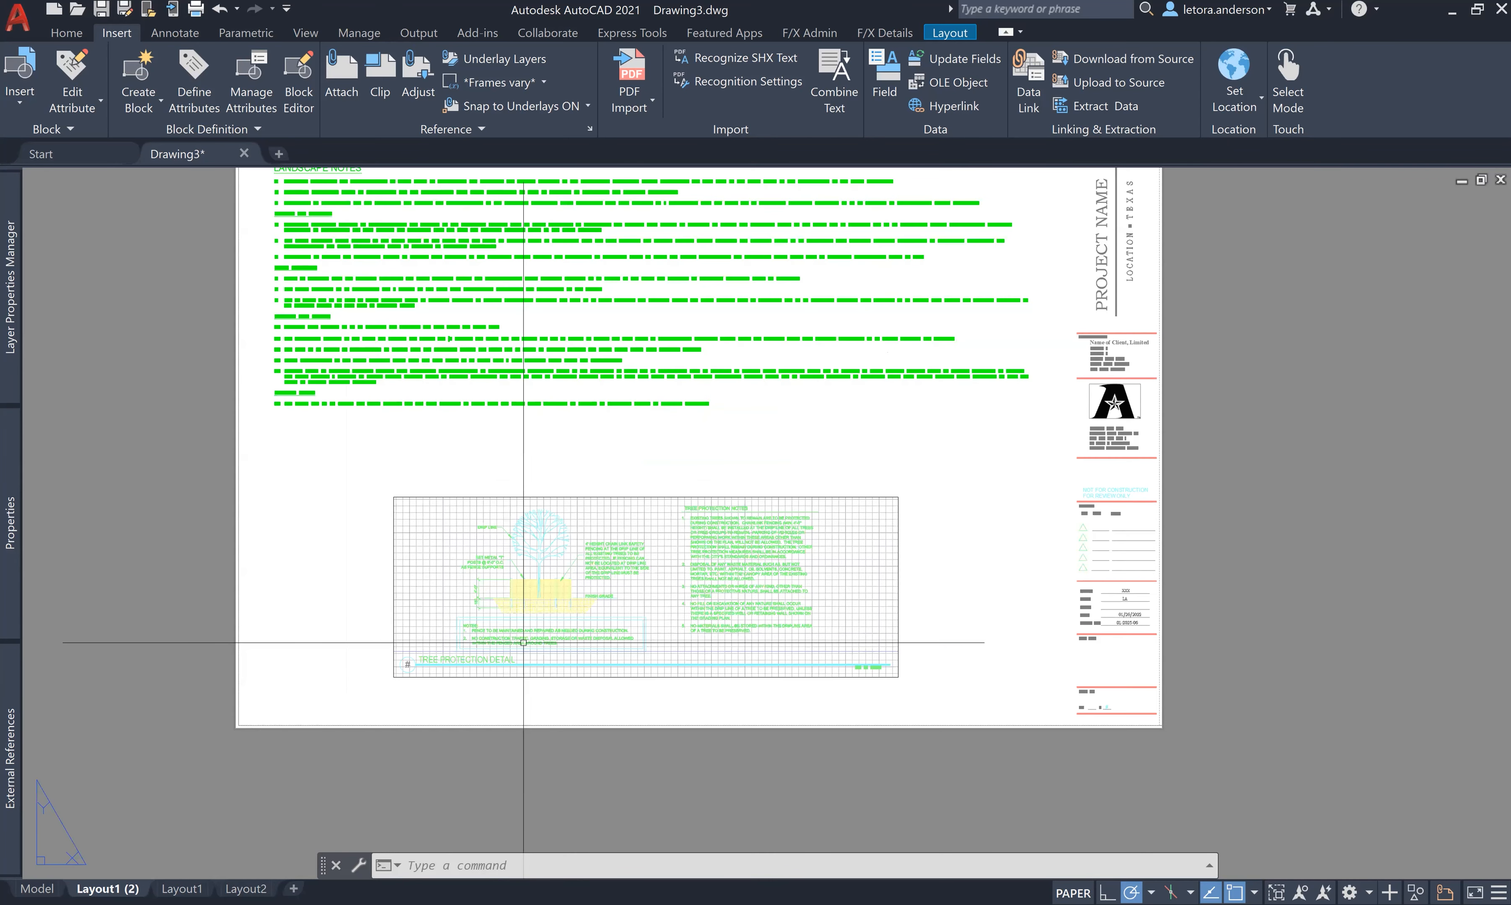
pyautogui.scroll(-2, 523, 642)
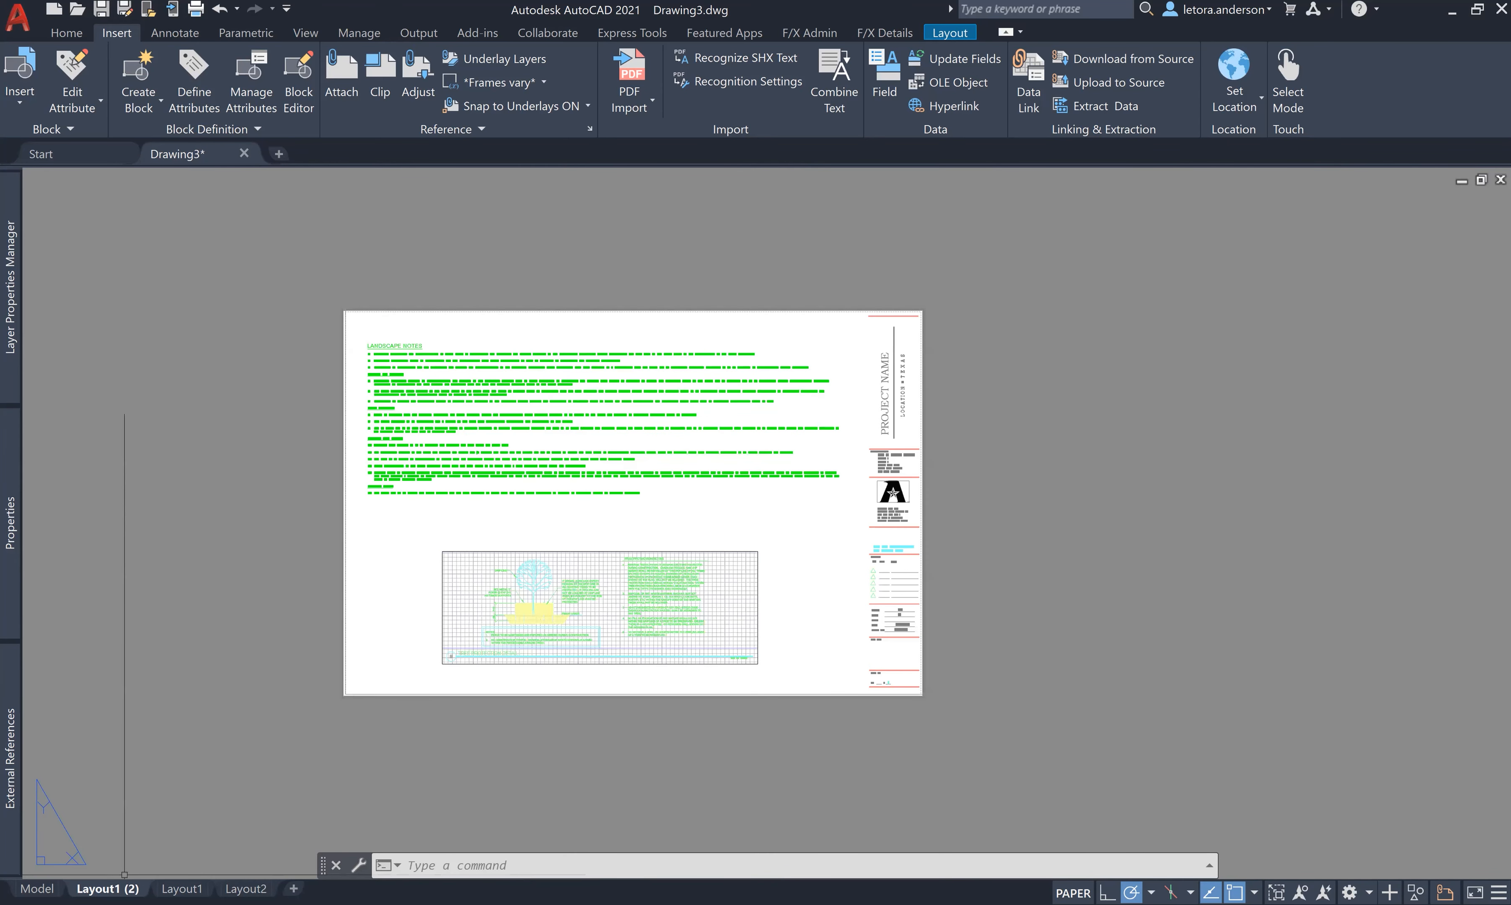
pyautogui.rightClick(97, 889)
pyautogui.click(137, 803)
pyautogui.click(424, 703)
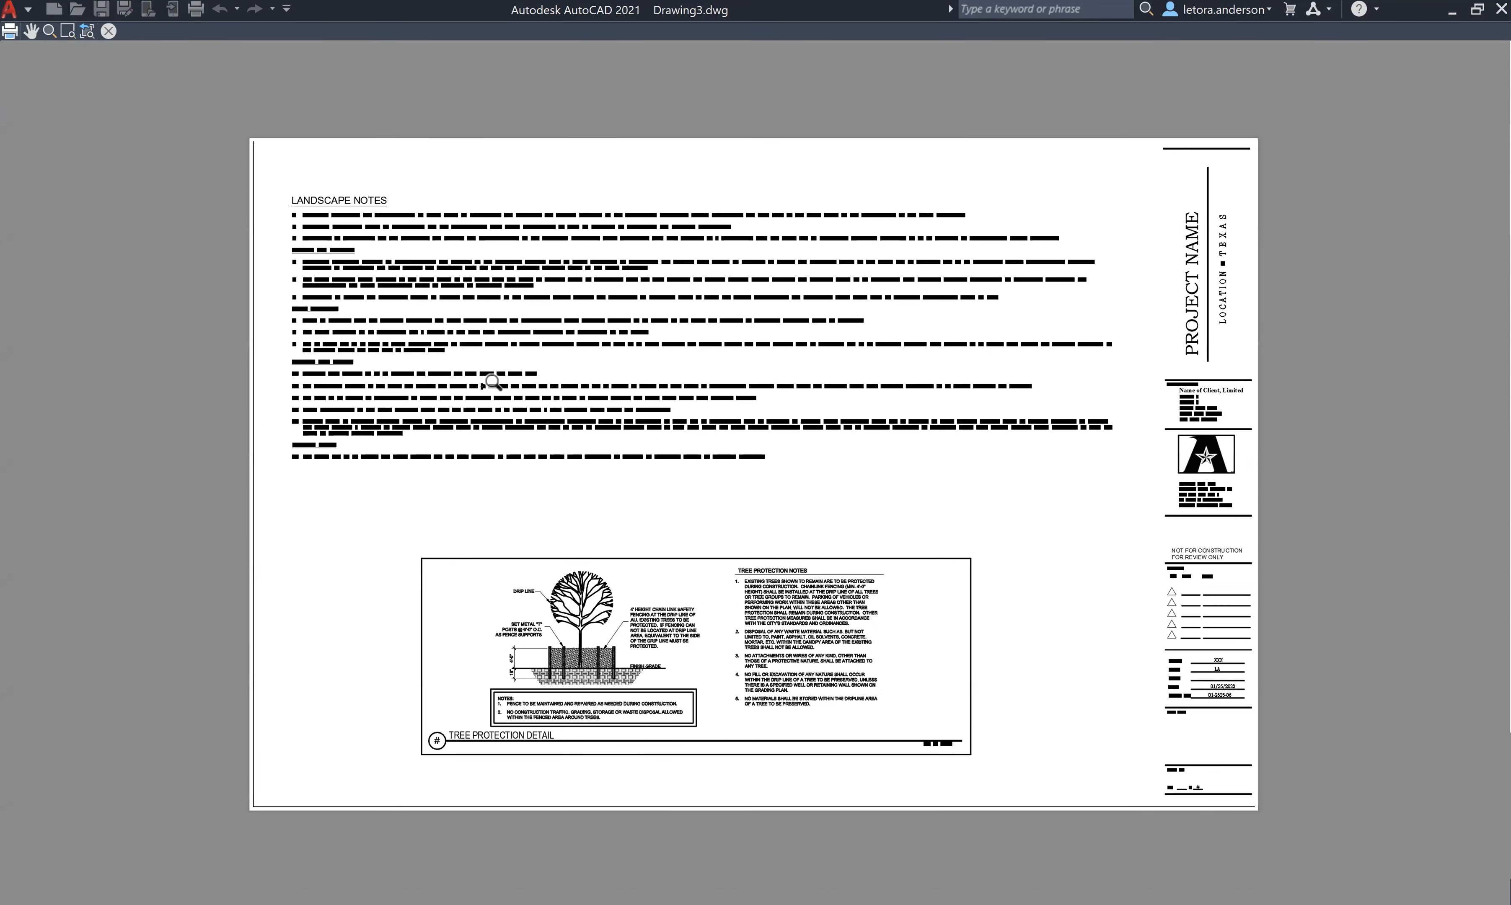
pyautogui.scroll(4, 479, 290)
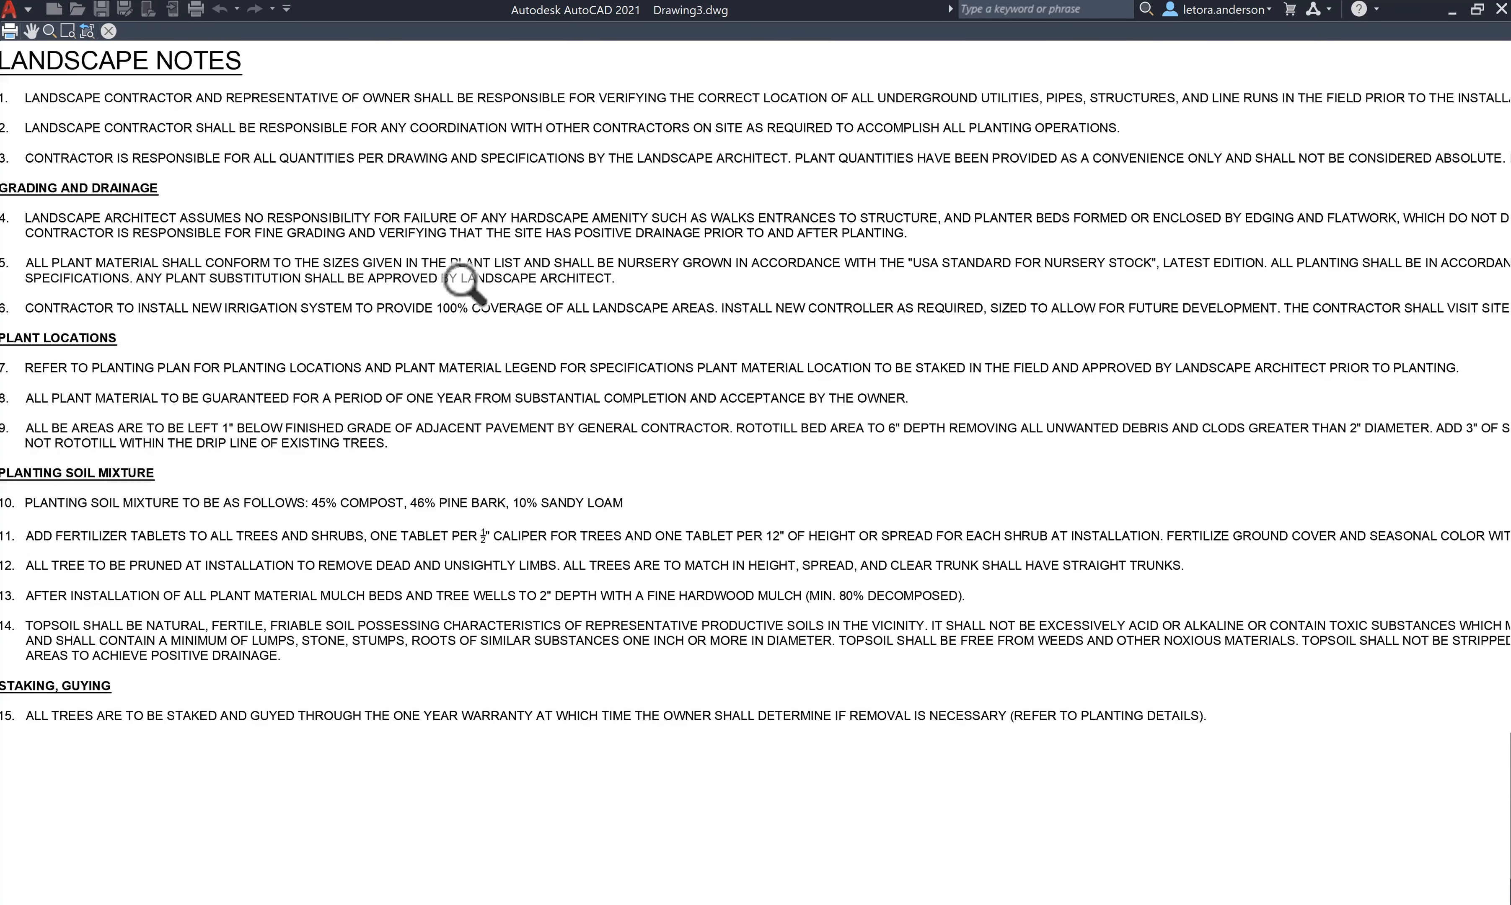
pyautogui.scroll(-2, 464, 284)
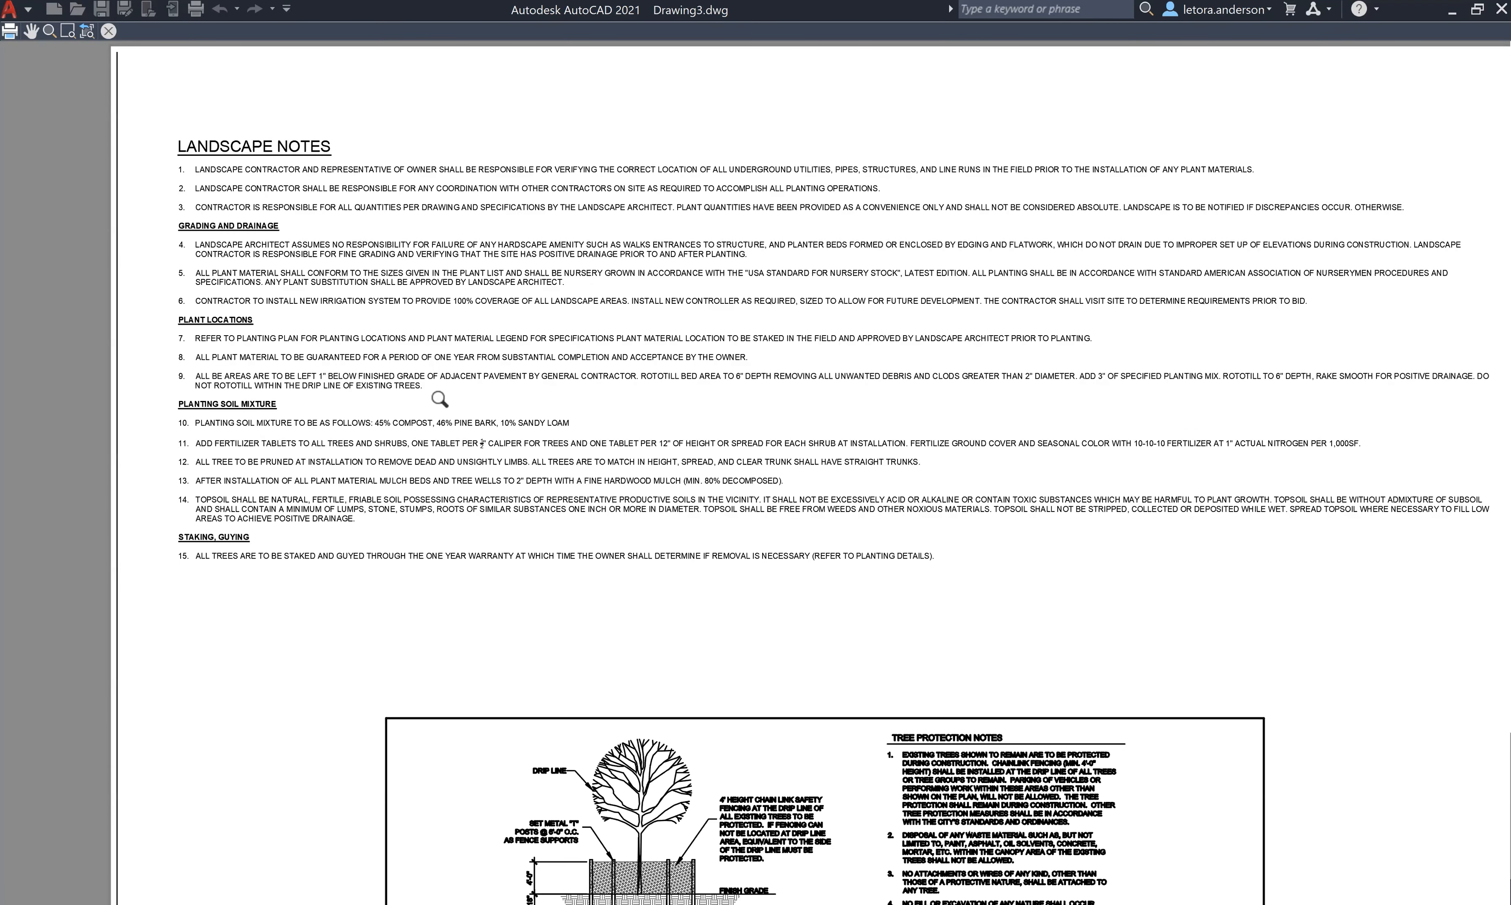
pyautogui.scroll(2, 601, 570)
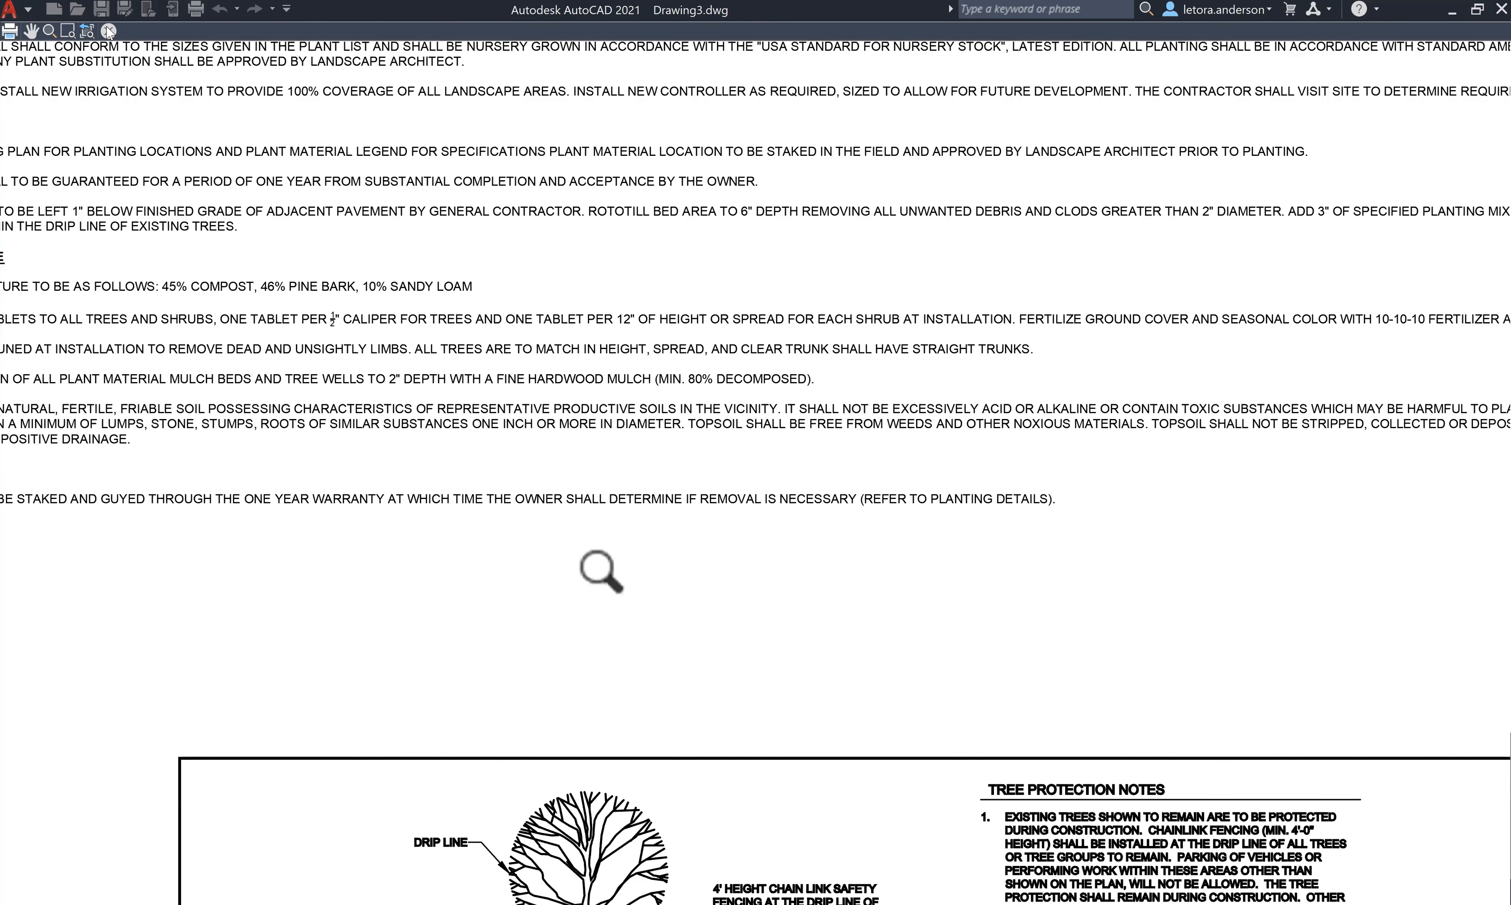
pyautogui.scroll(-2, 601, 571)
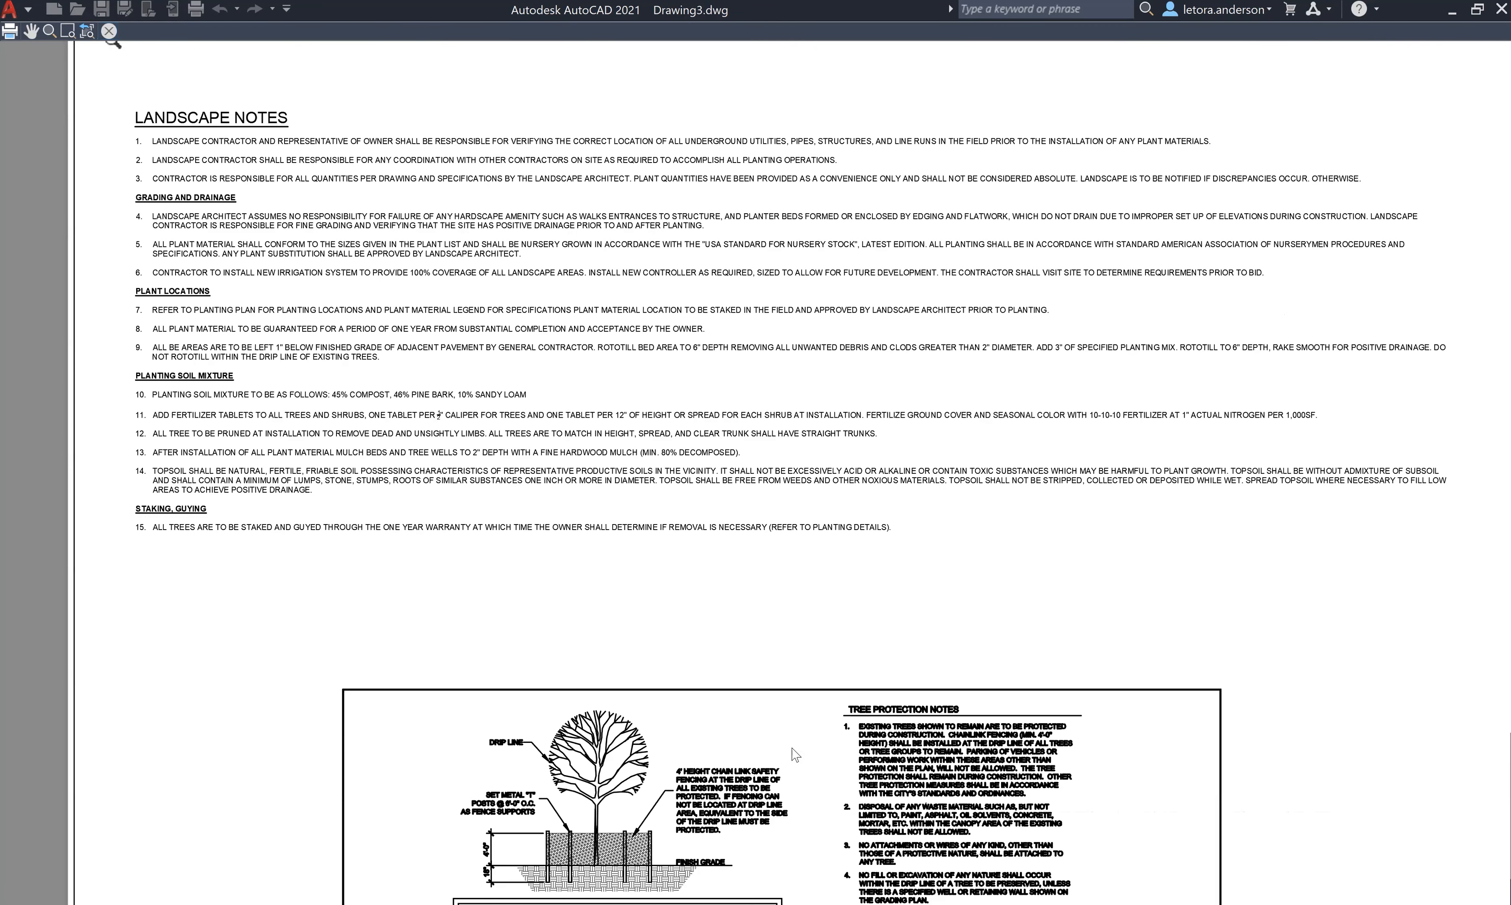
# - Close the preview without plotting and switch to the Layout1 tree details sheet
pyautogui.press('Escape')
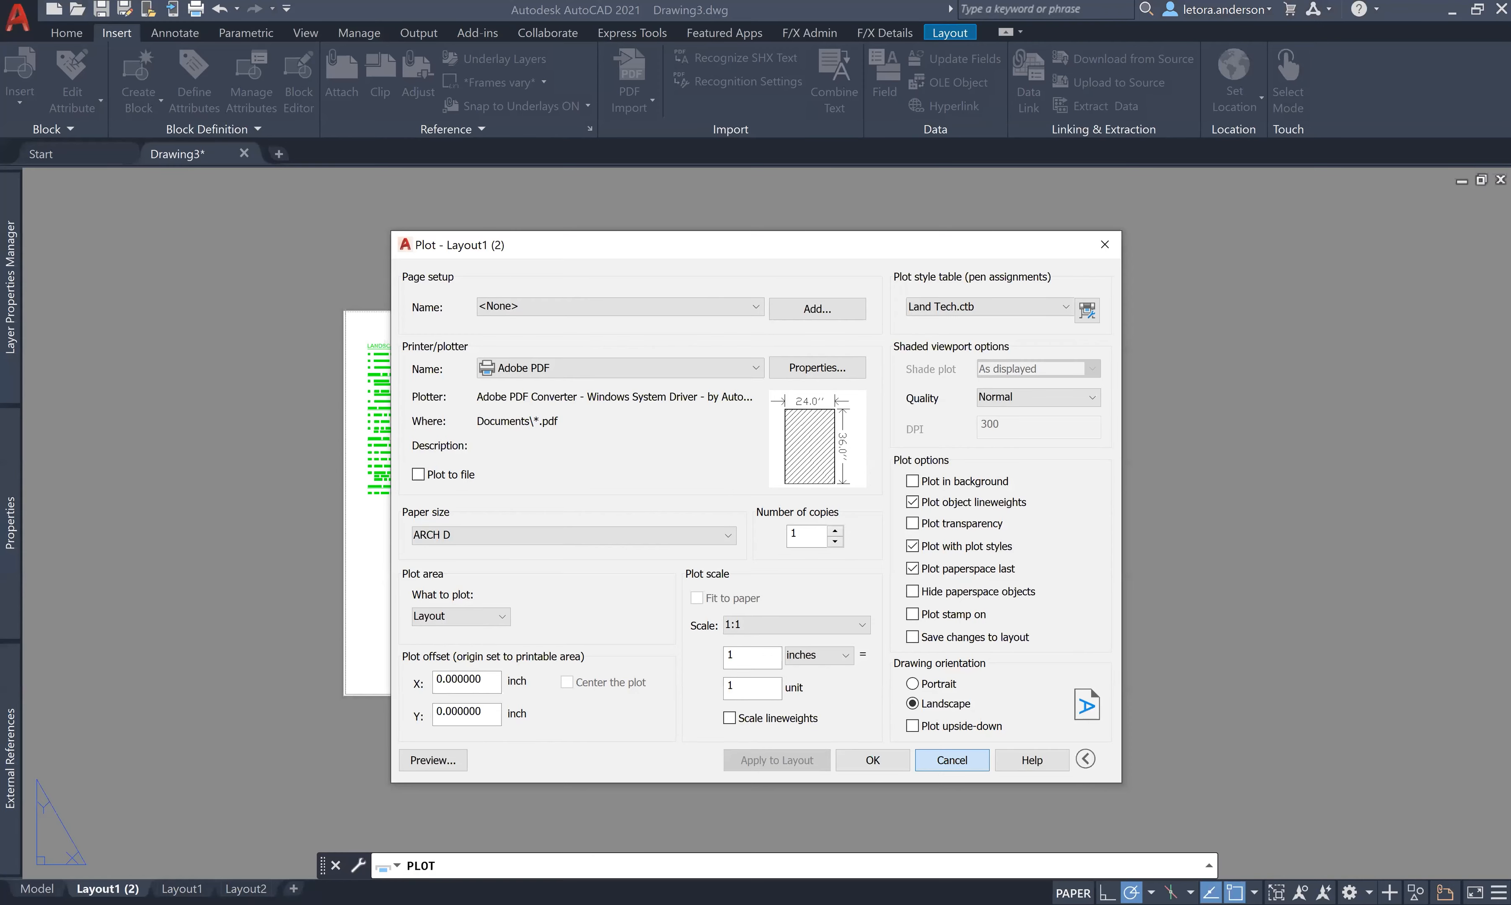
pyautogui.press('Escape')
pyautogui.click(171, 869)
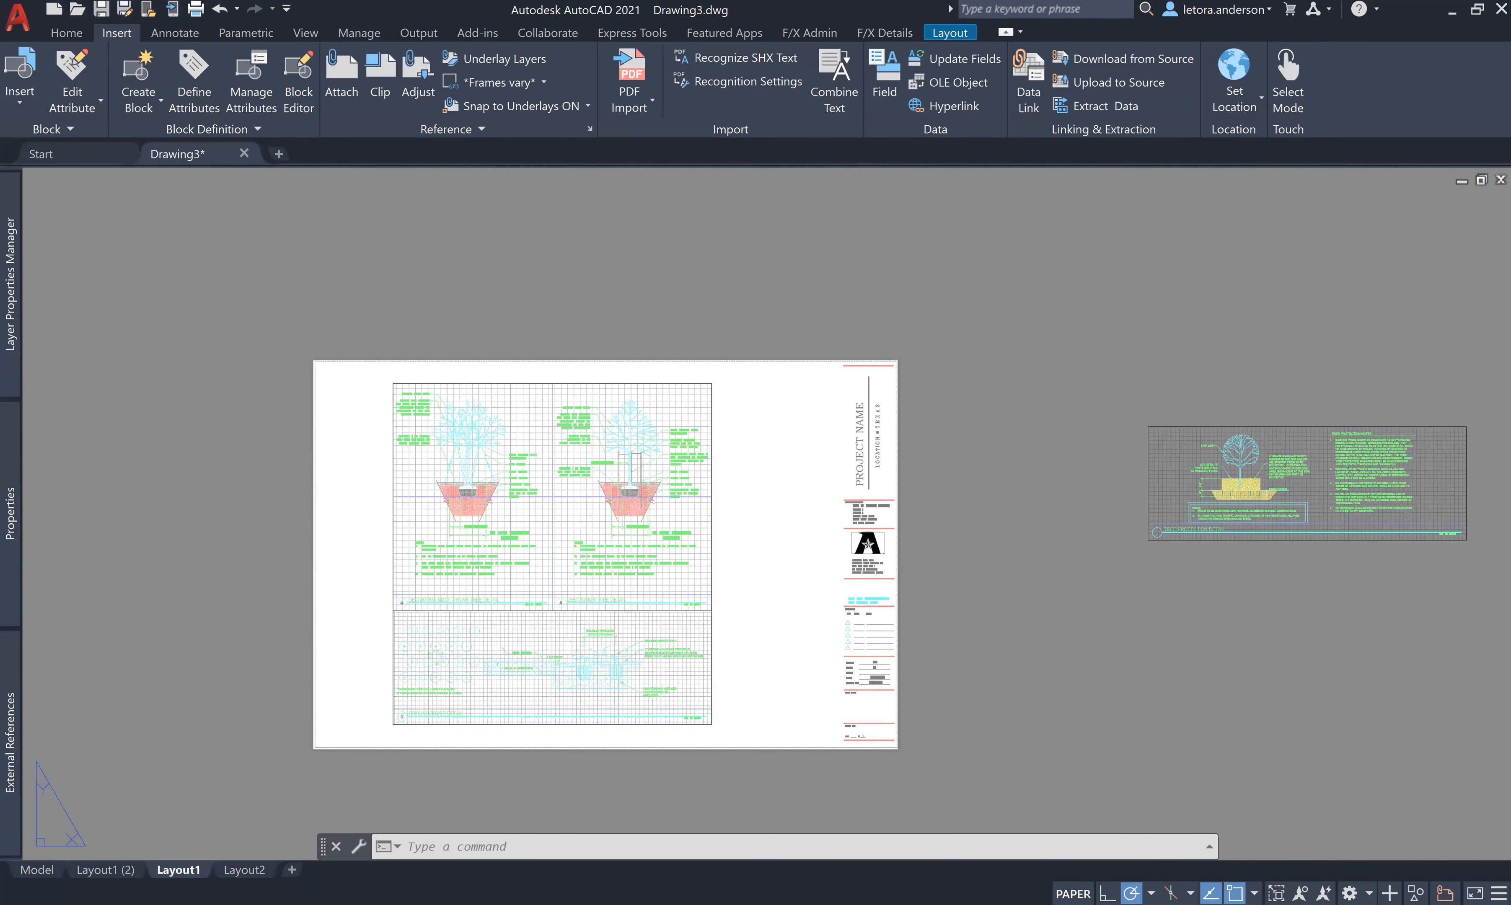
pyautogui.moveTo(2, 779)
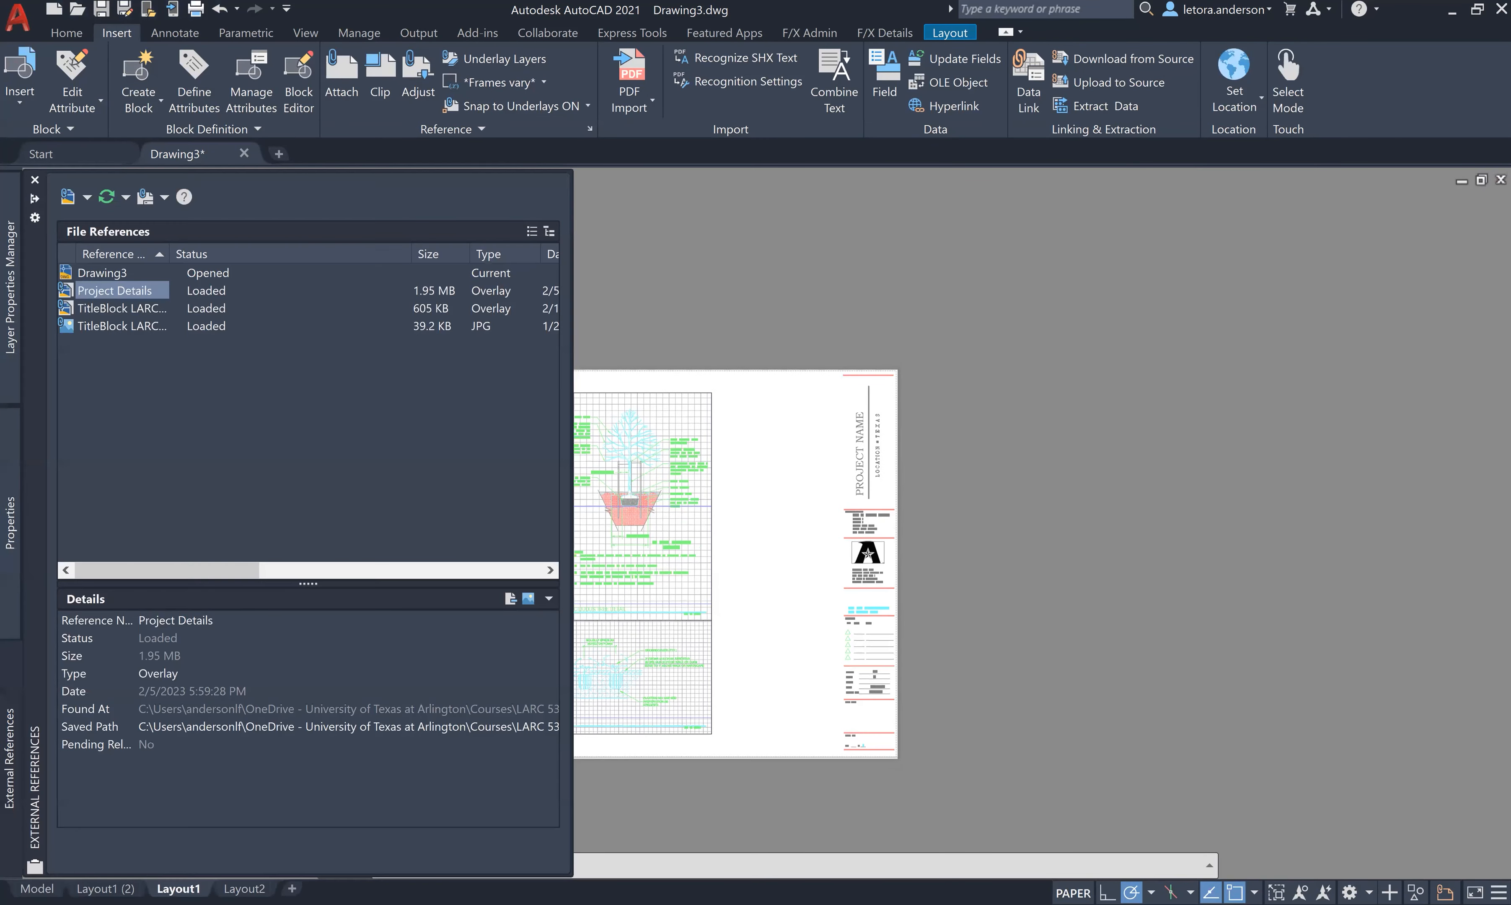
pyautogui.rightClick(172, 888)
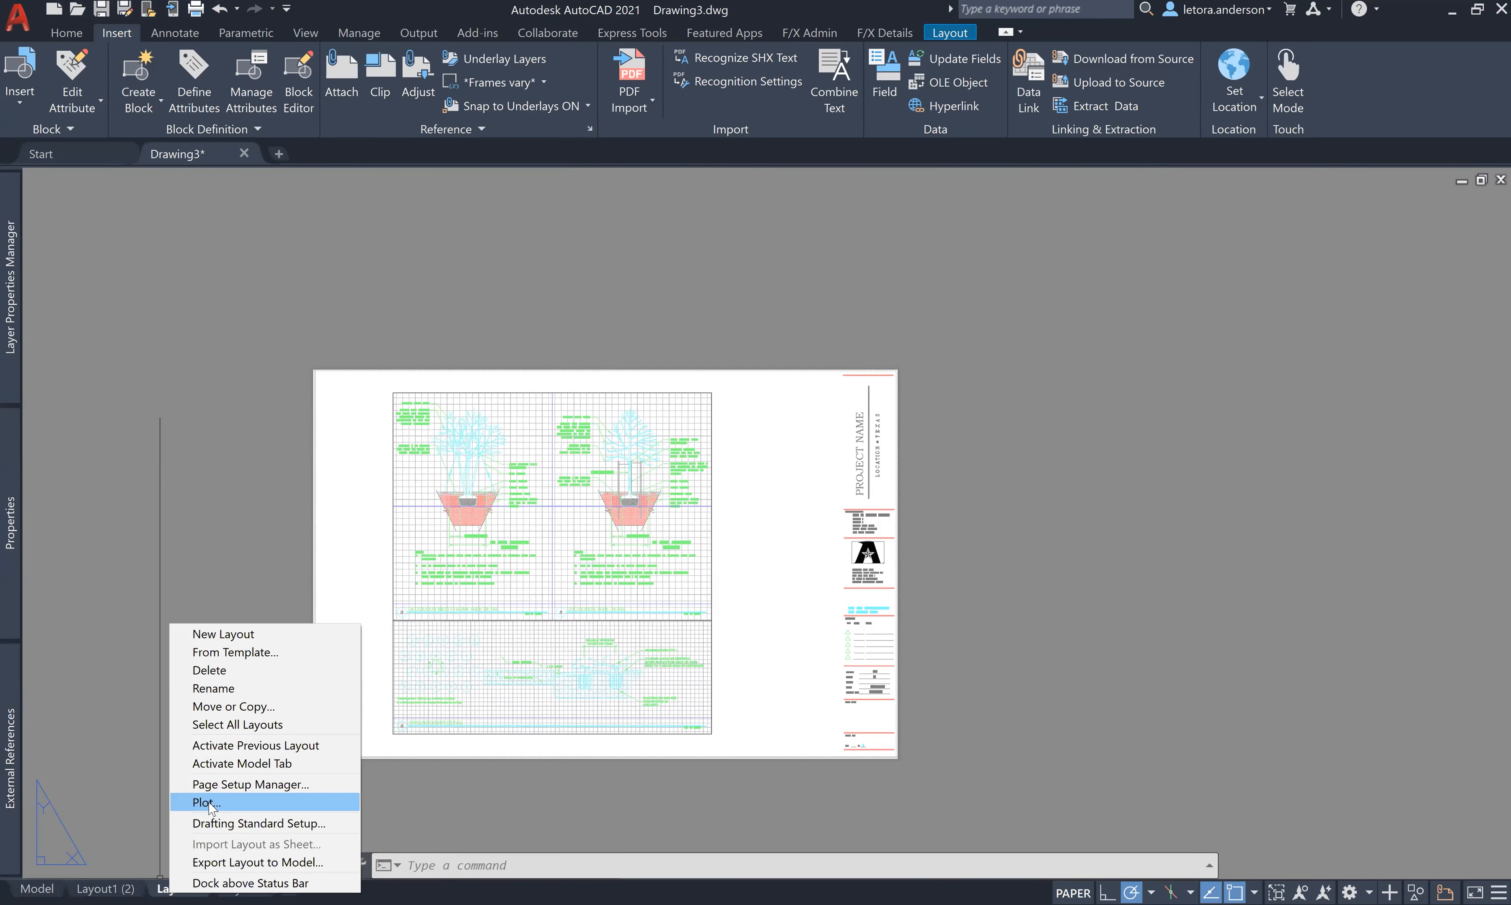
pyautogui.click(206, 803)
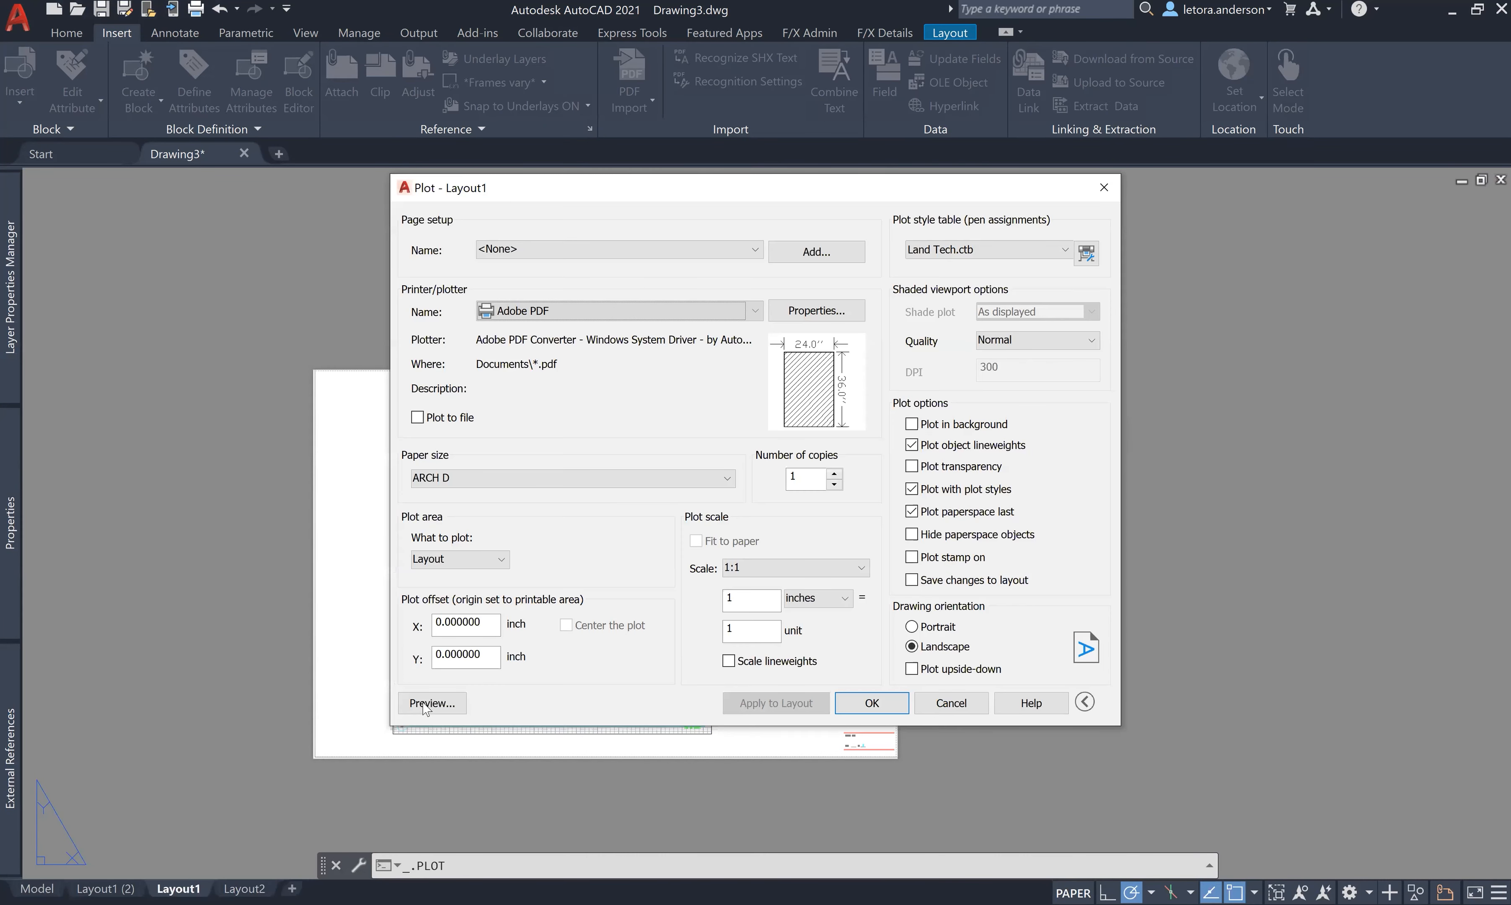
pyautogui.click(427, 704)
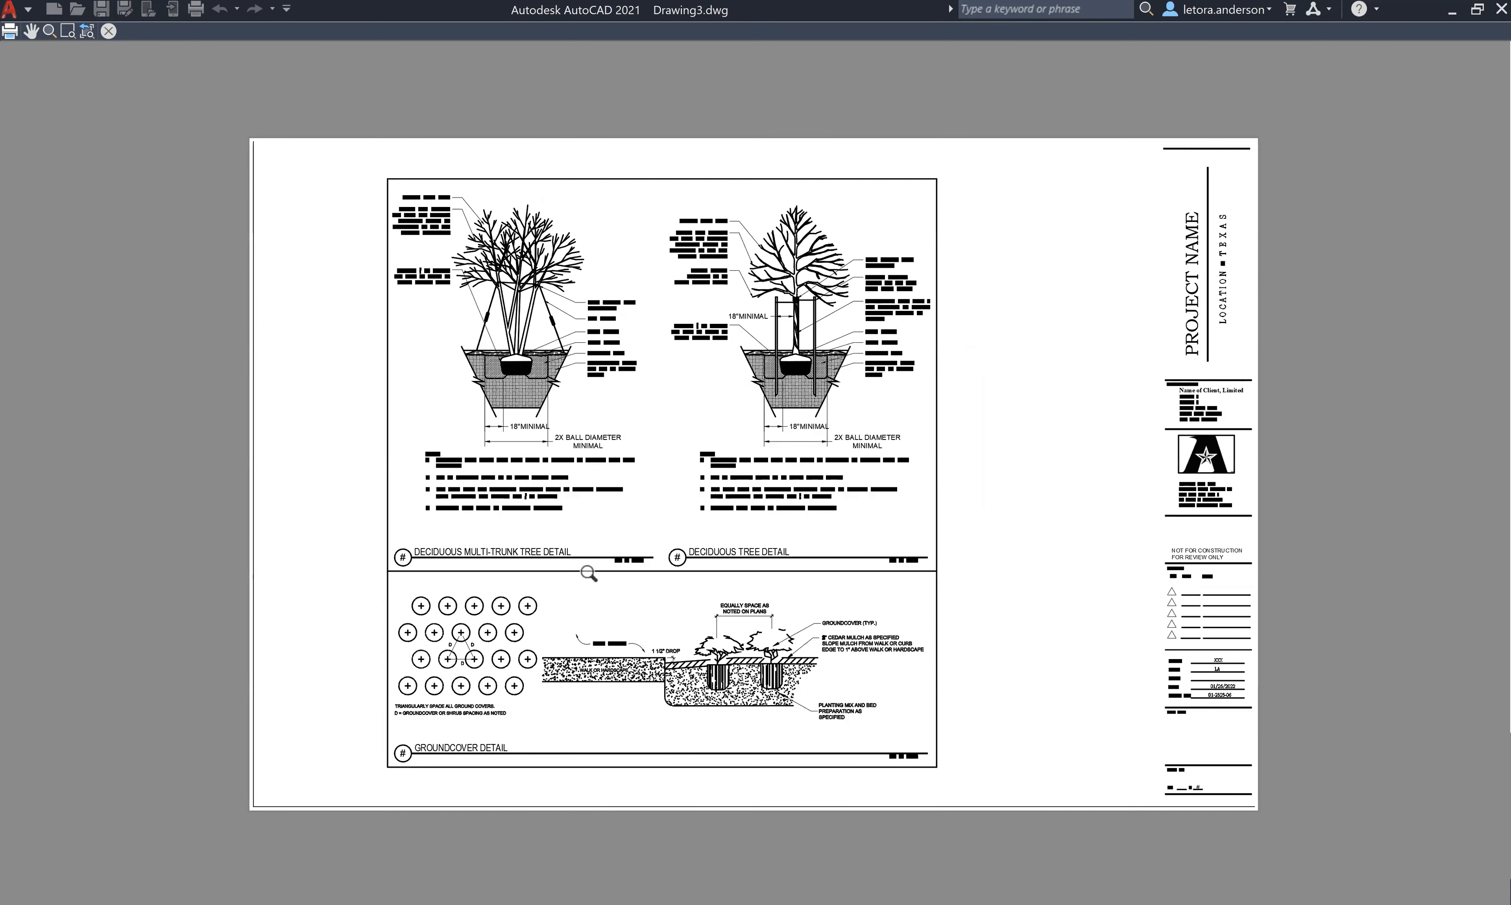
pyautogui.scroll(4, 576, 573)
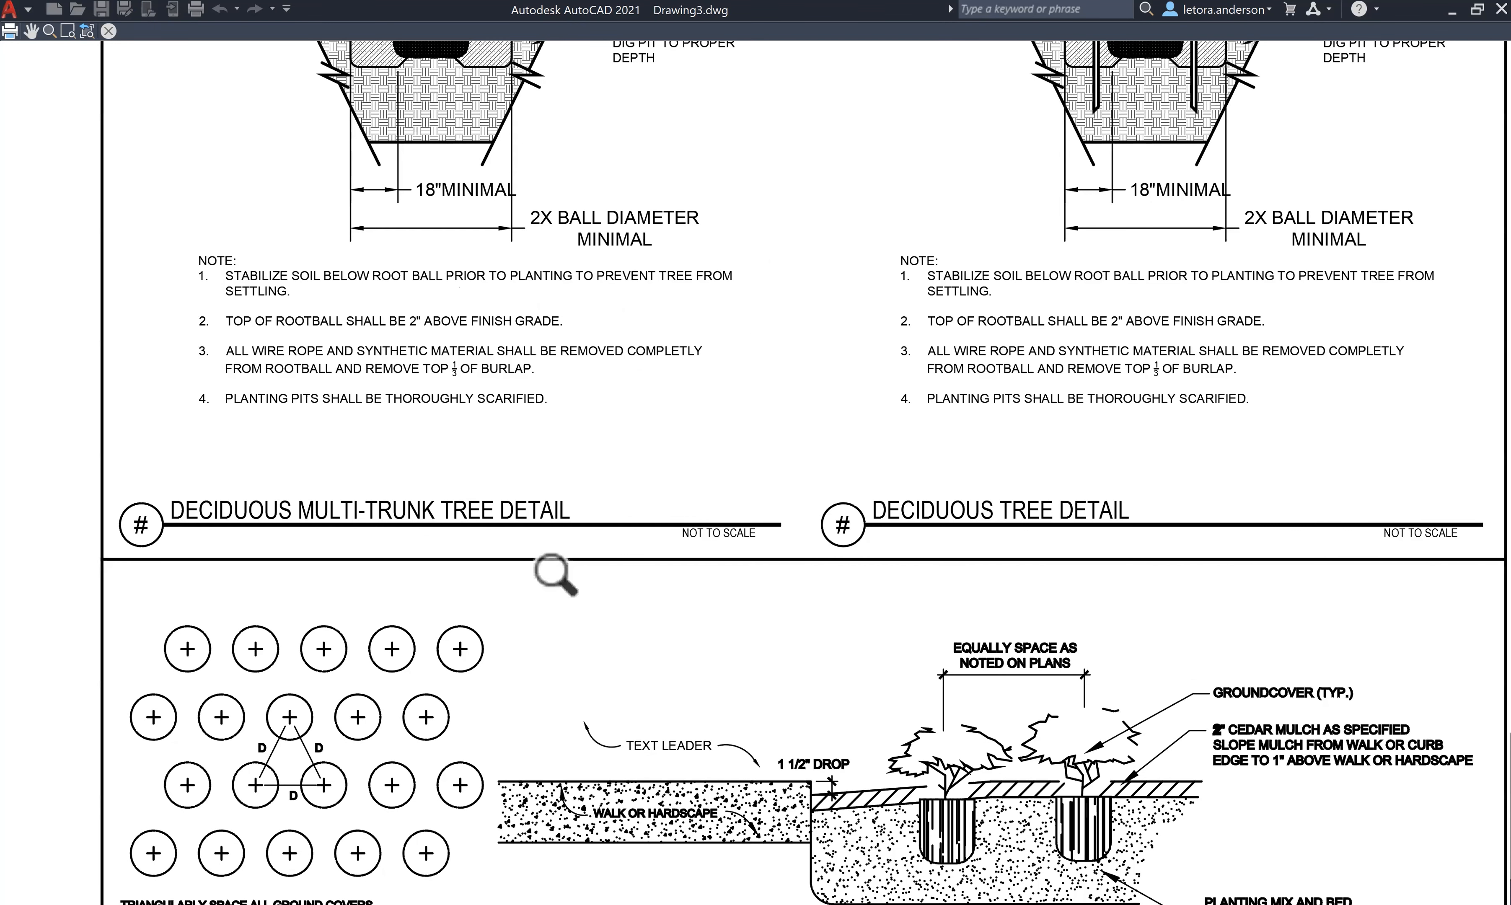
pyautogui.scroll(-2, 555, 574)
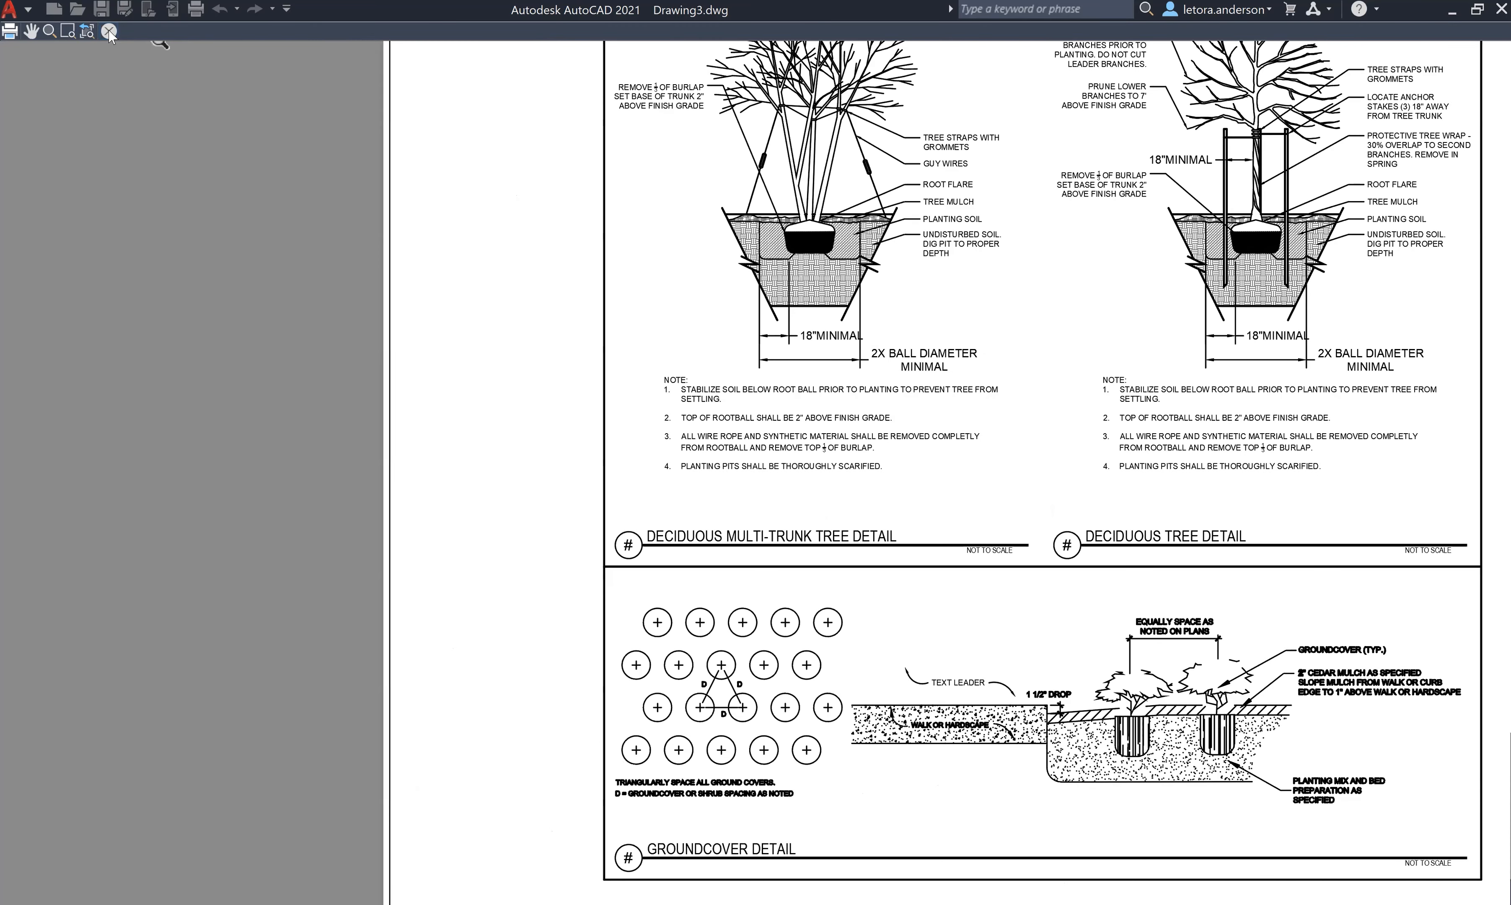
pyautogui.click(108, 31)
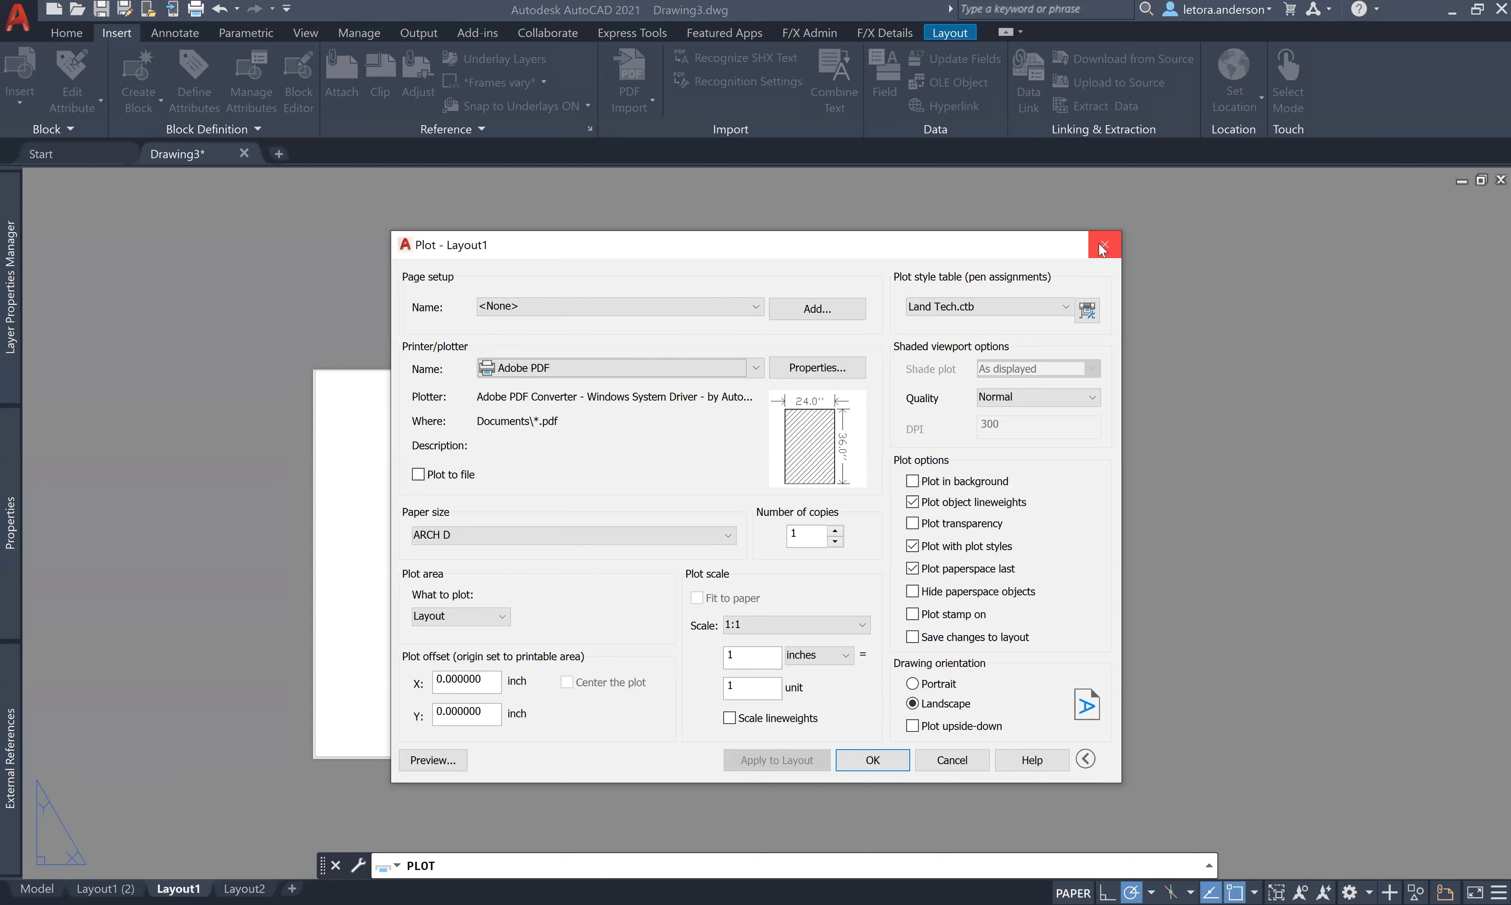
pyautogui.click(1104, 245)
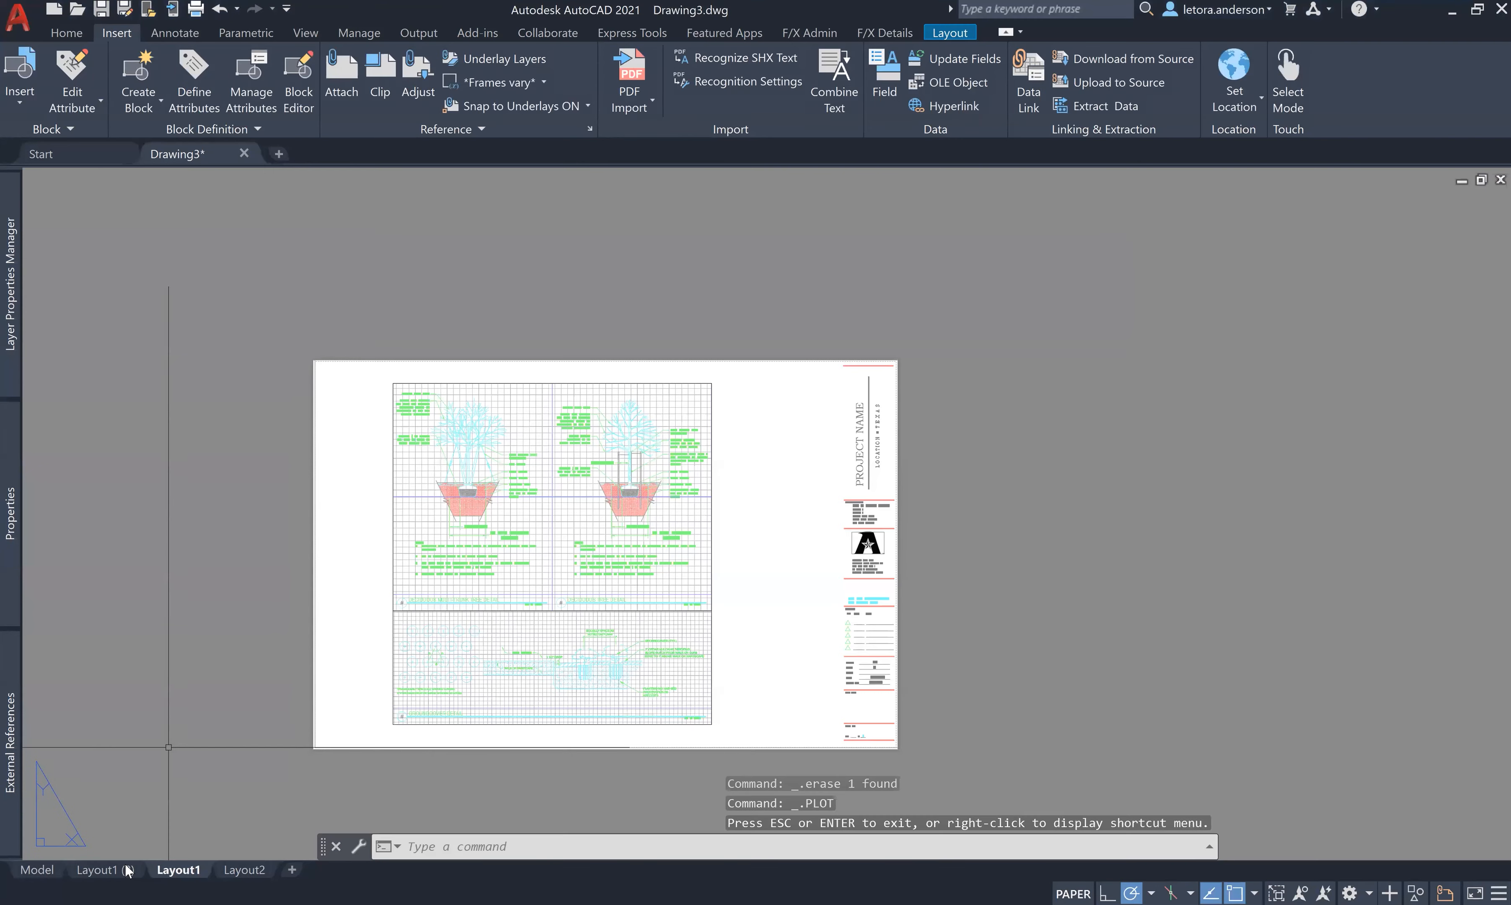
pyautogui.rightClick(179, 871)
# - Rename Layout1 to 'Landscape Details'
pyautogui.click(244, 660)
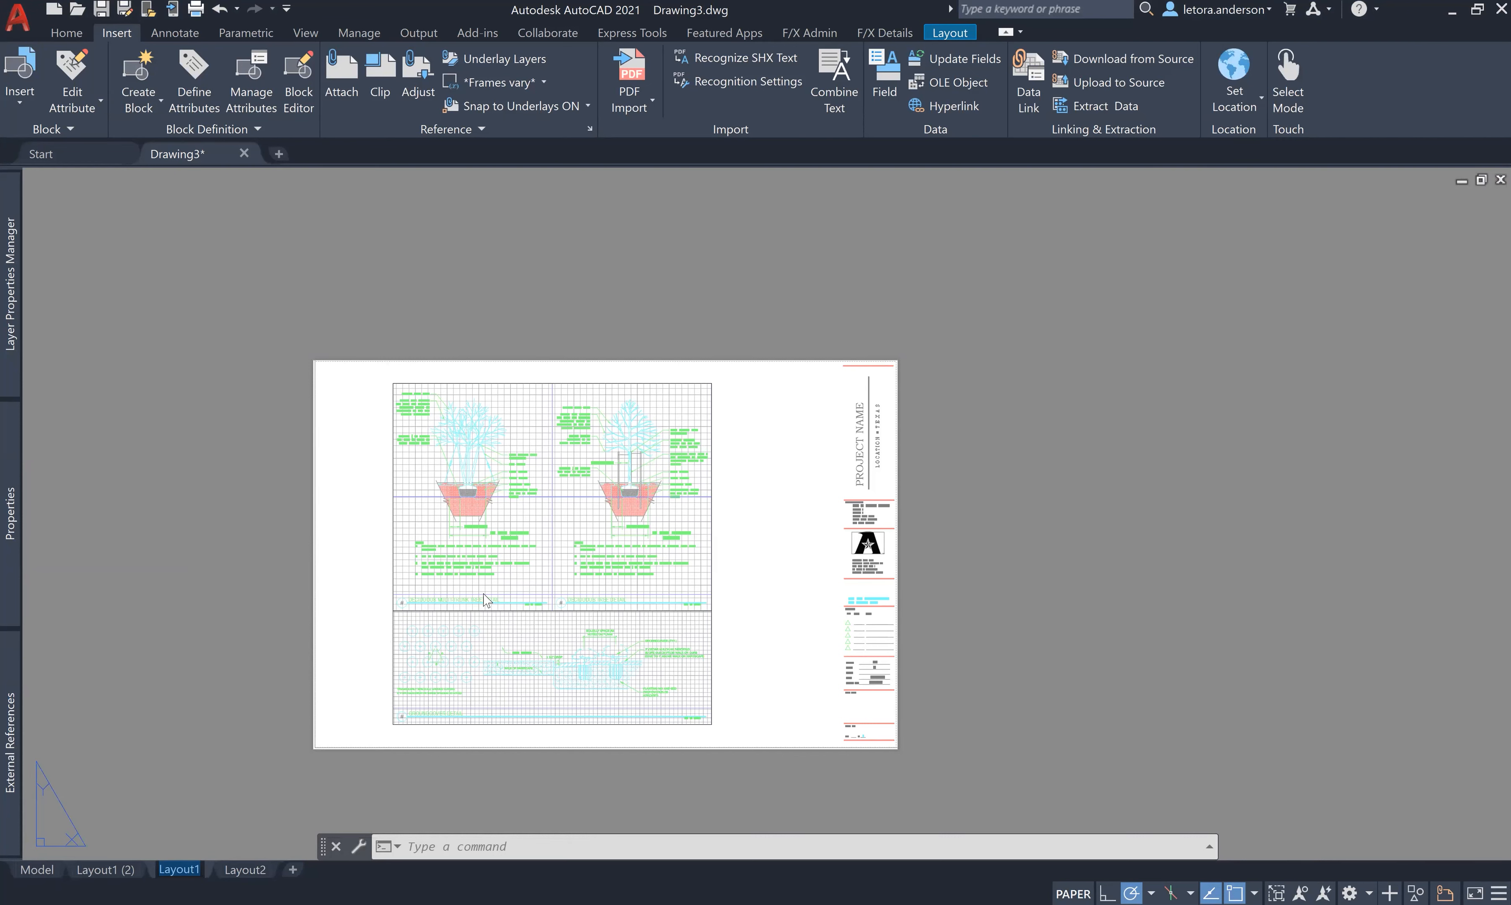
pyautogui.press('BackSpace')
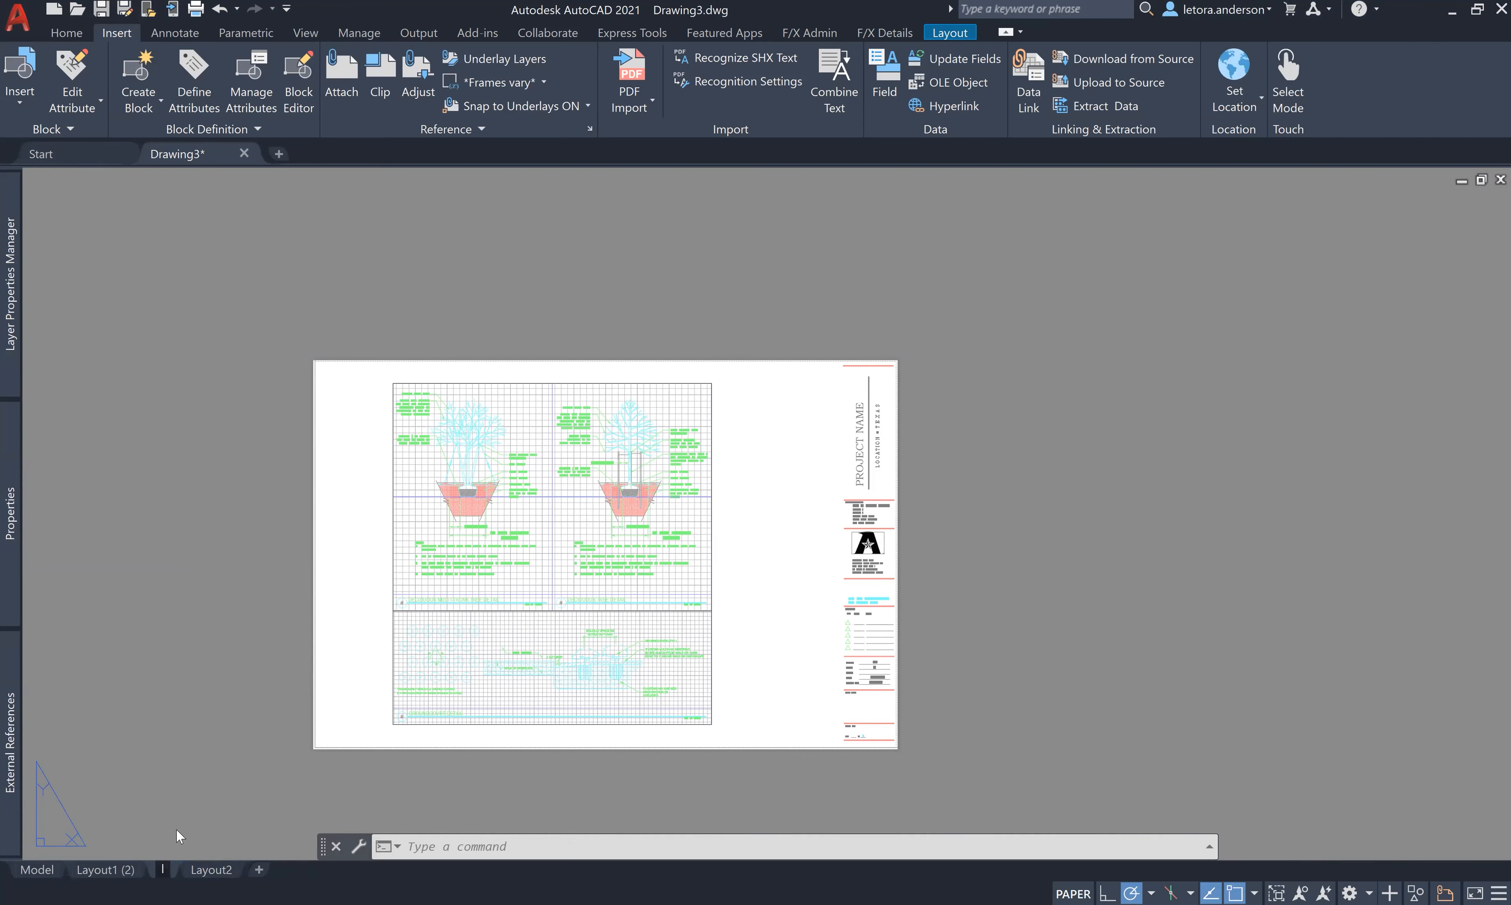
pyautogui.write('Landsc')
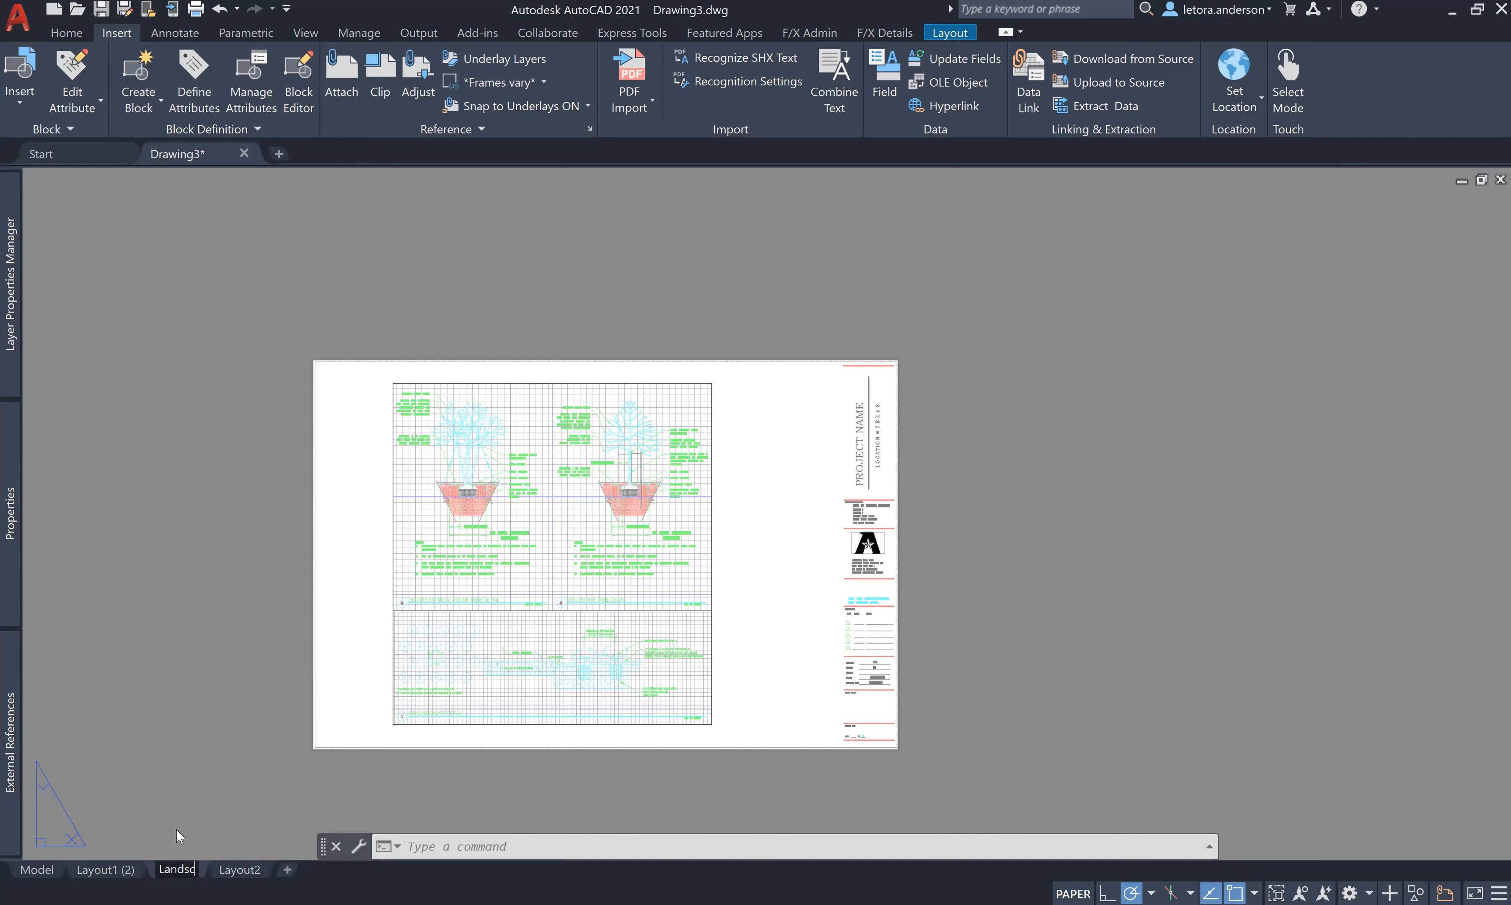
pyautogui.write('ape')
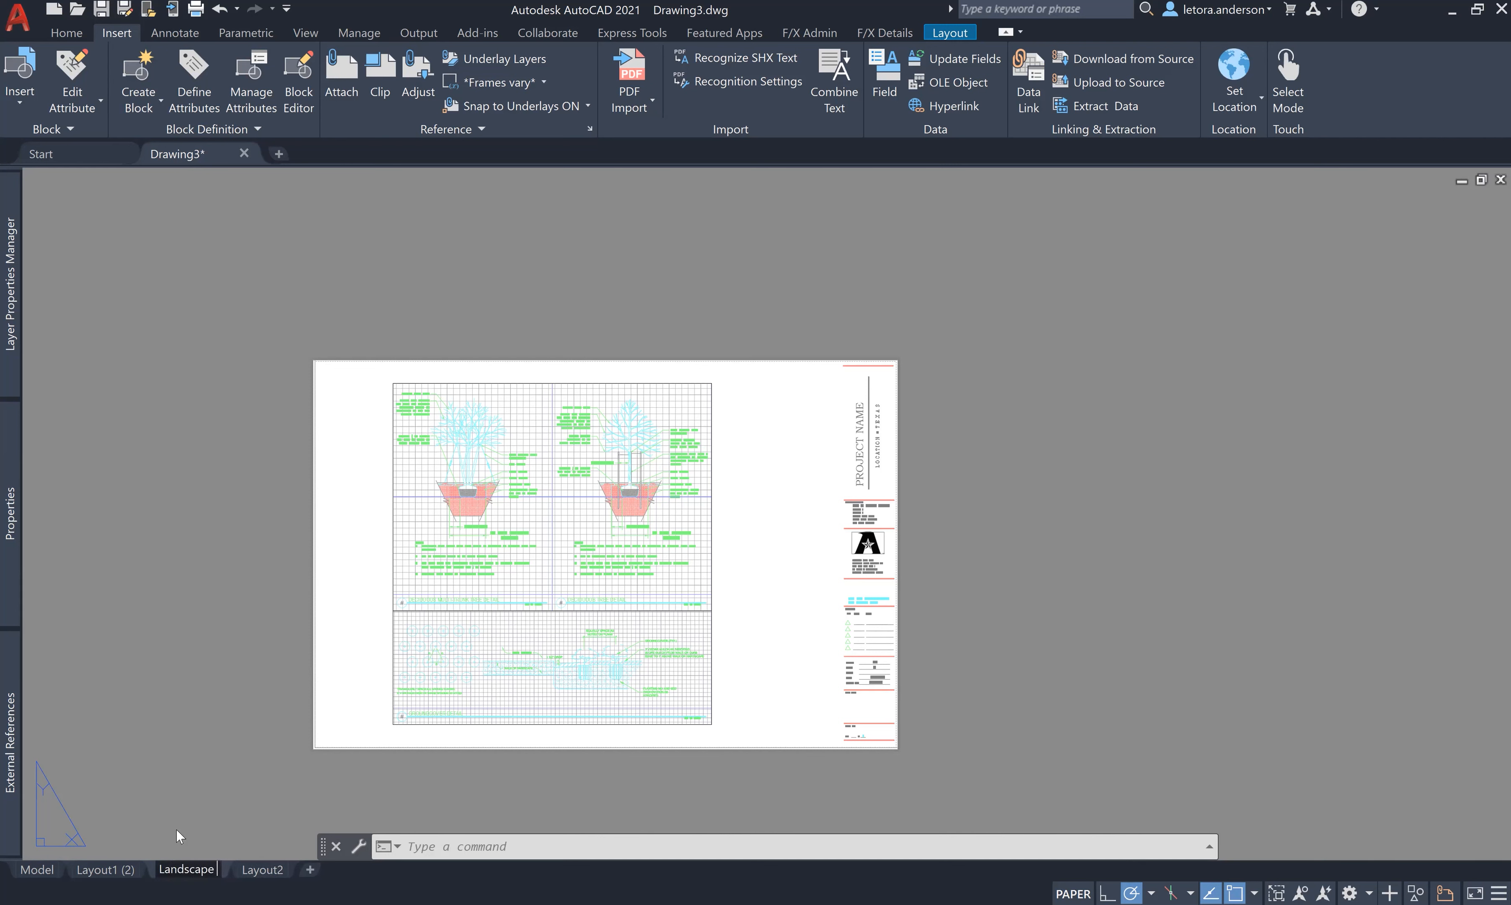
pyautogui.write(' Details')
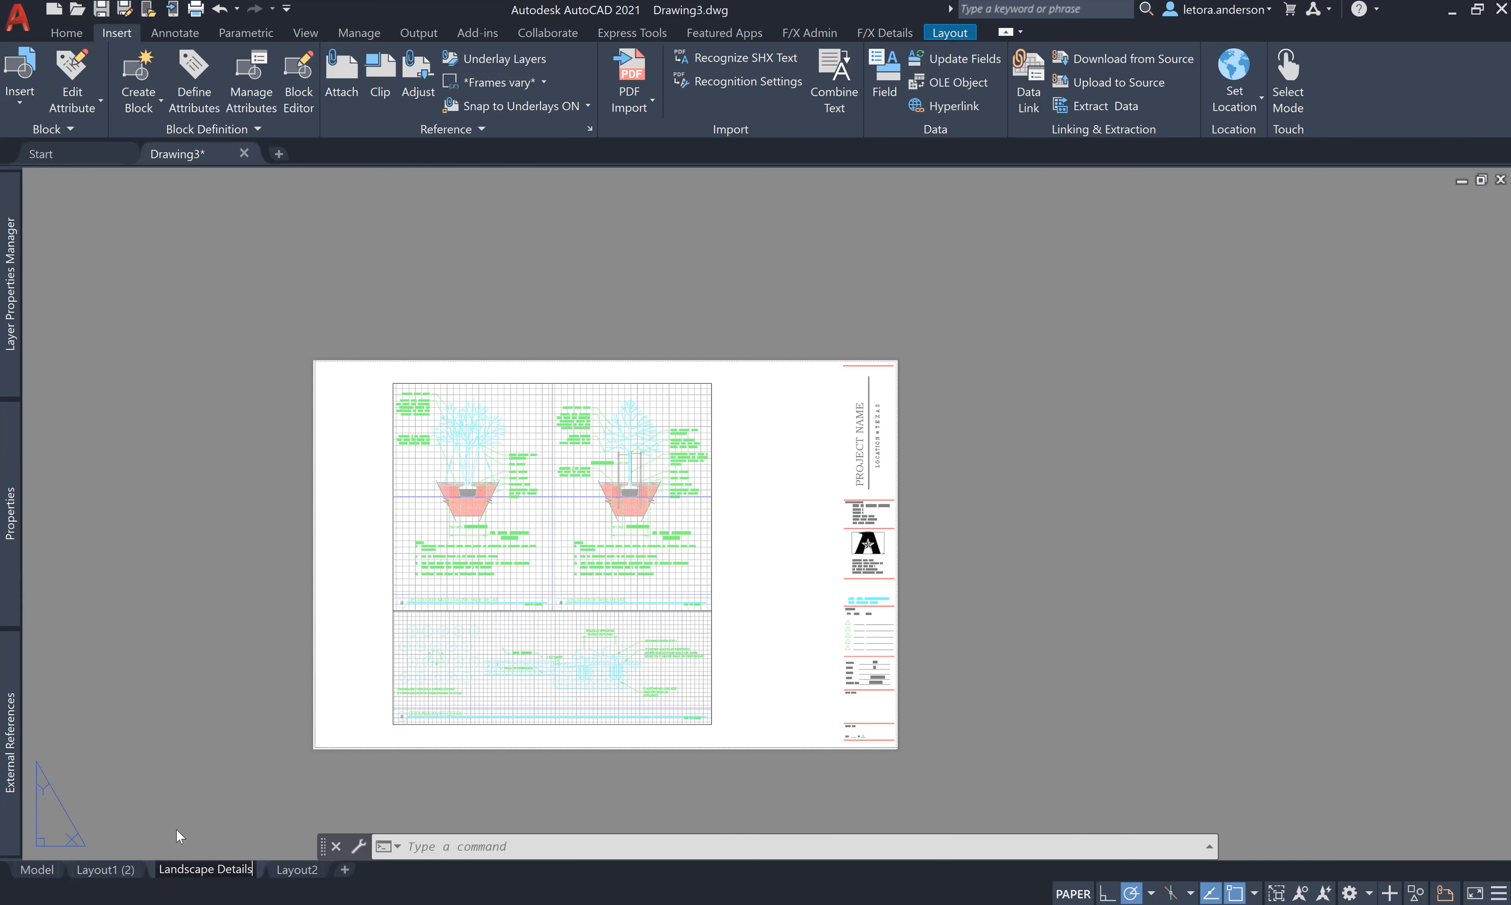
pyautogui.click(94, 873)
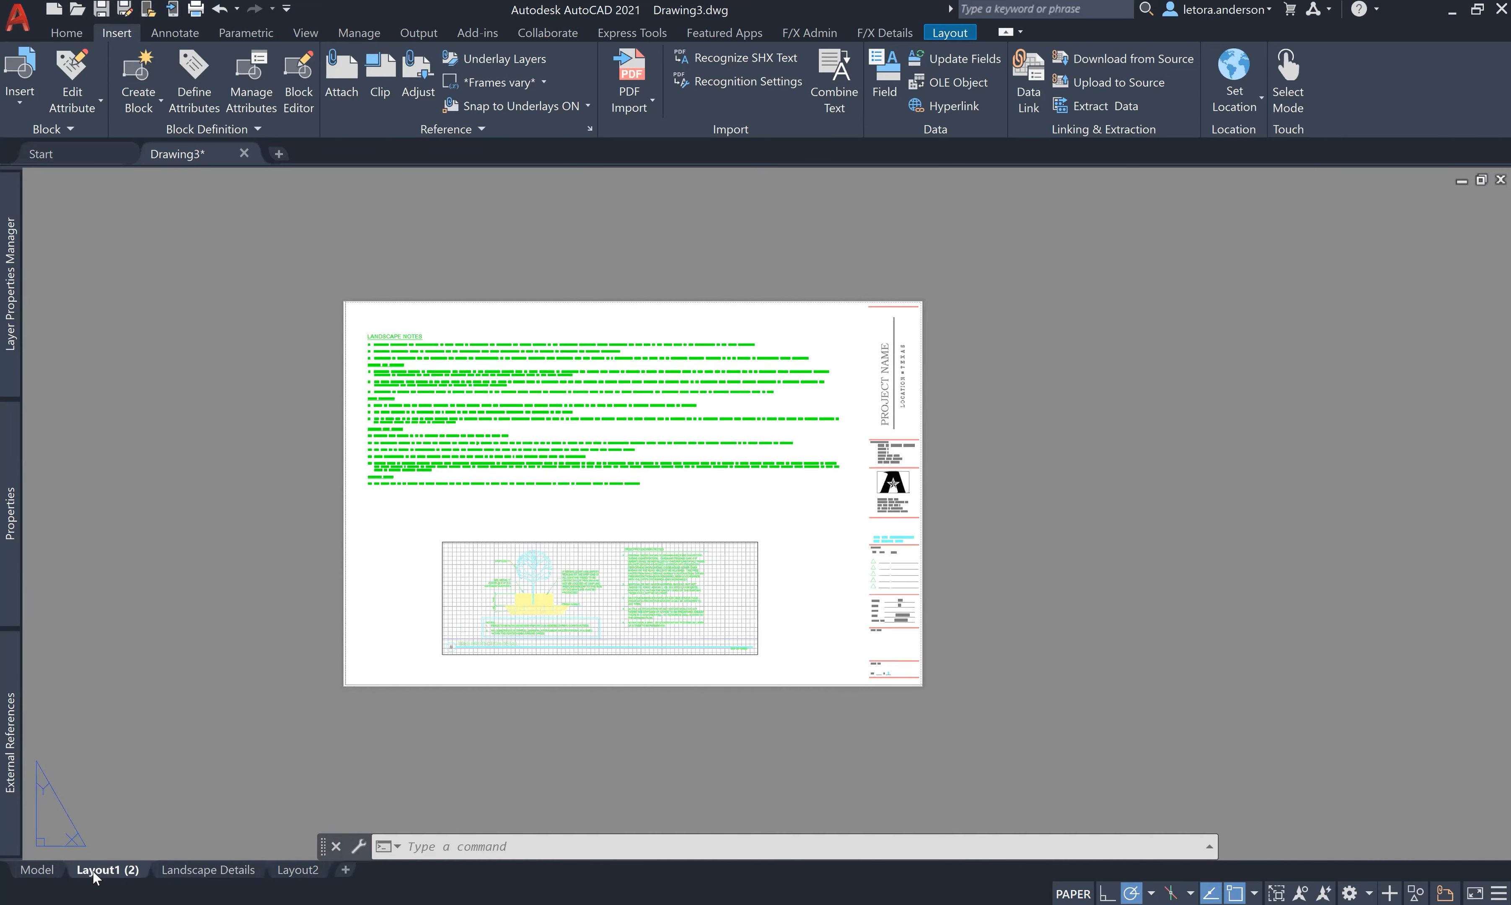
# - Rename Layout1 (2) to 'Landscape Notes'
pyautogui.rightClick(95, 871)
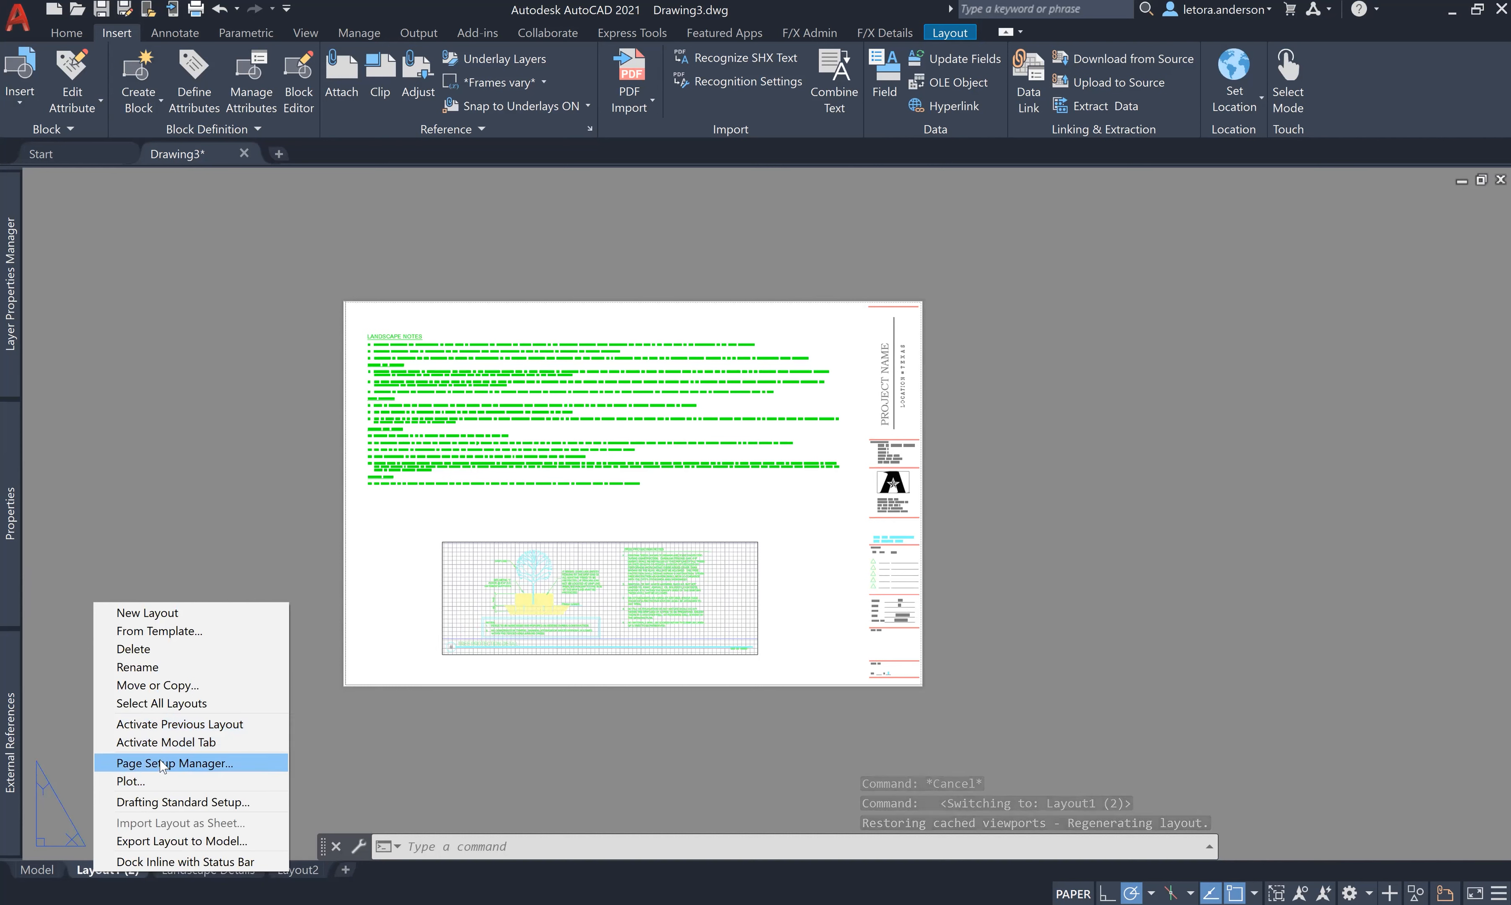
pyautogui.click(162, 660)
pyautogui.write('Landscape Notes')
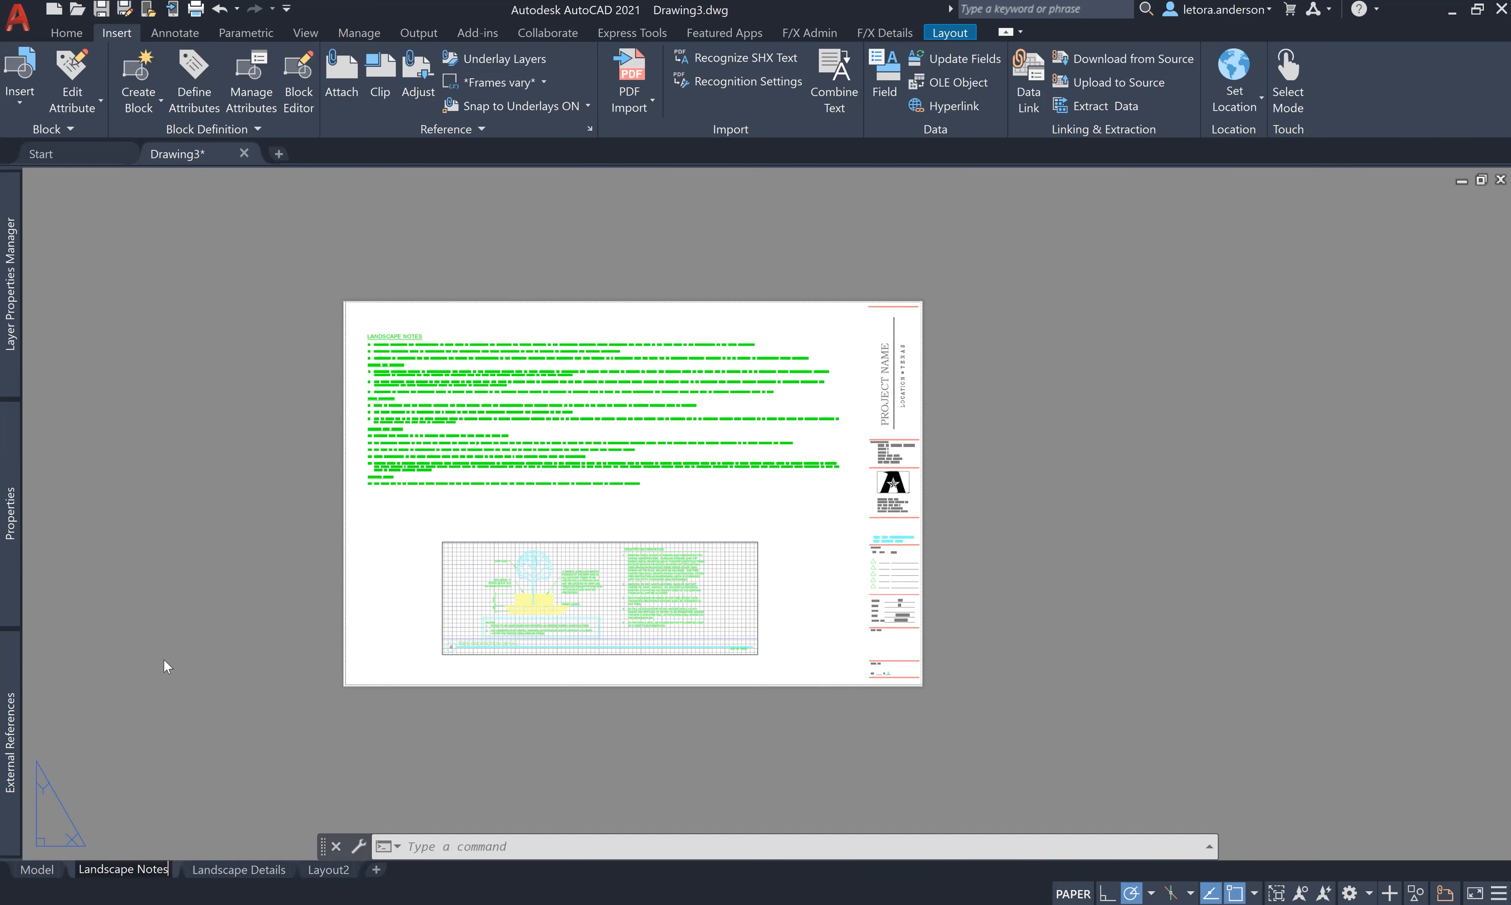
pyautogui.click(25, 838)
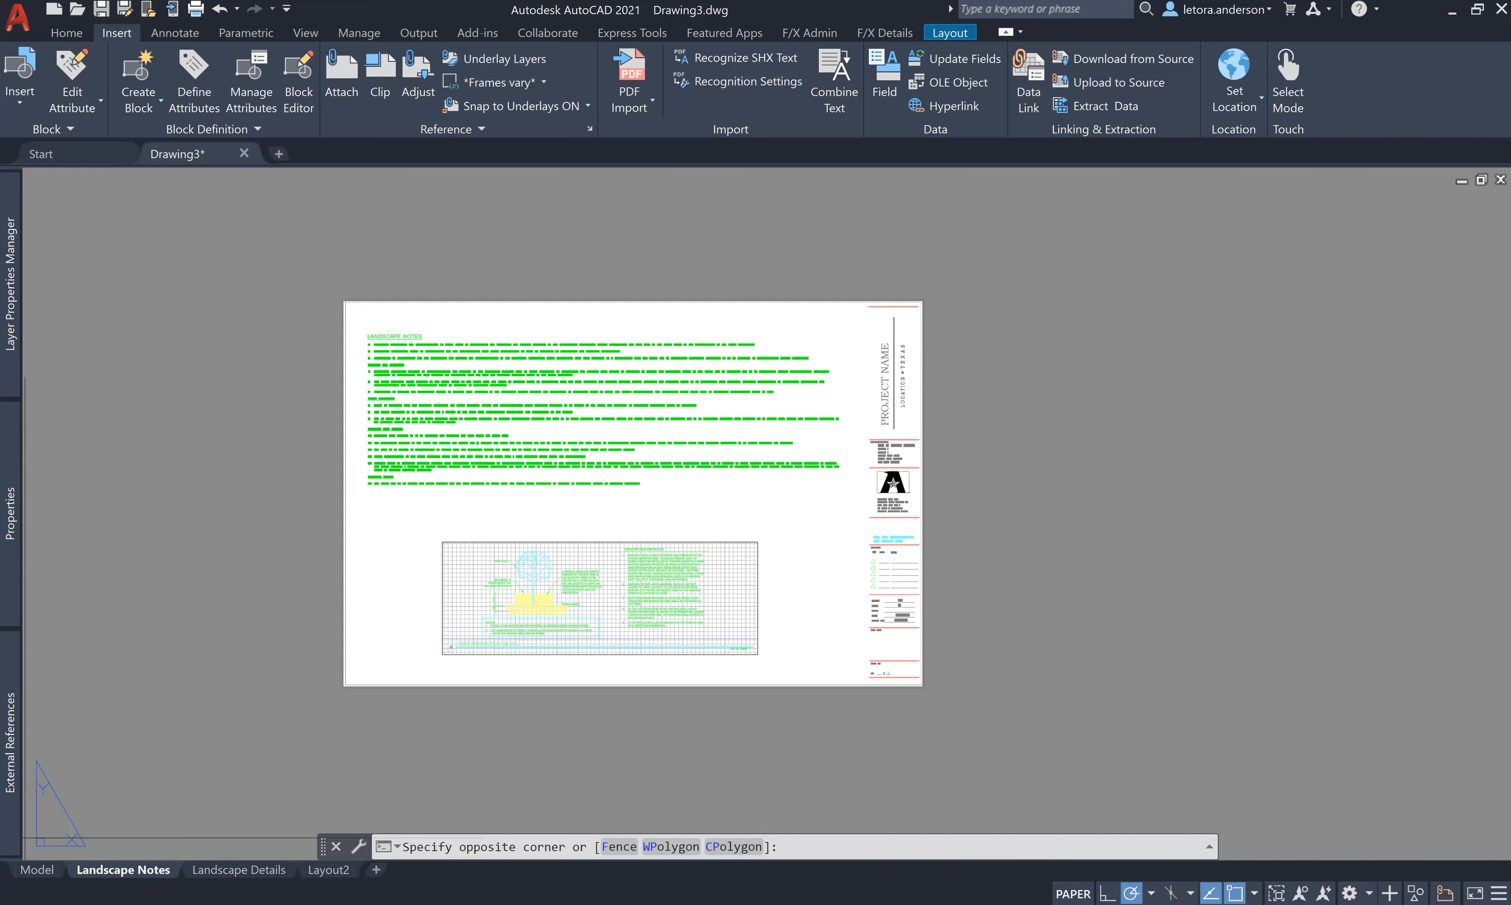
pyautogui.click(922, 653)
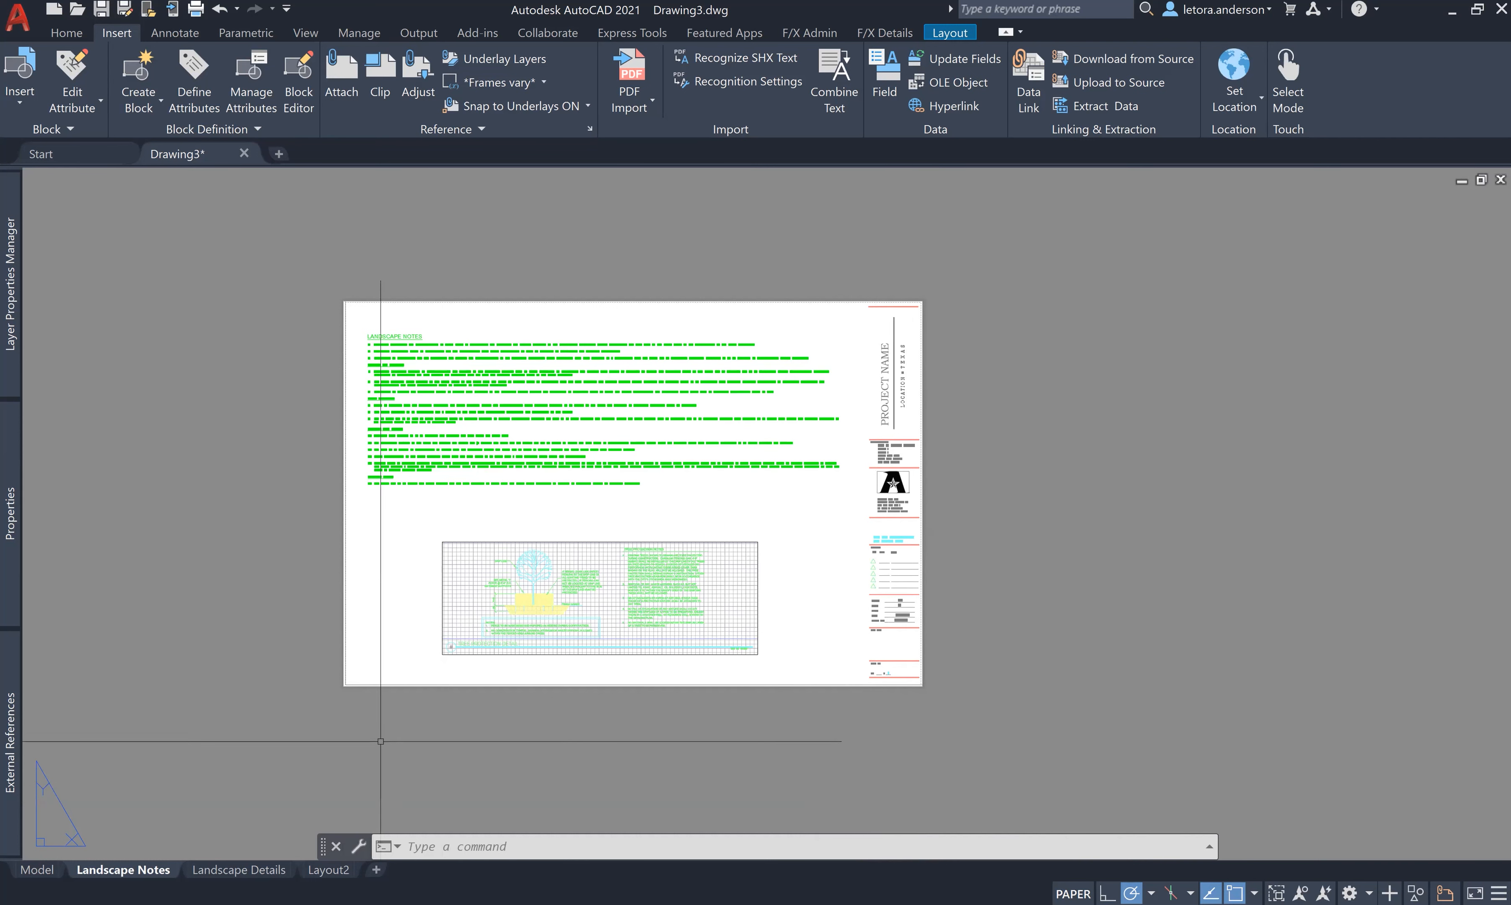
# - View the Landscape Details sheet, then return to Landscape Notes to compare
pyautogui.click(239, 871)
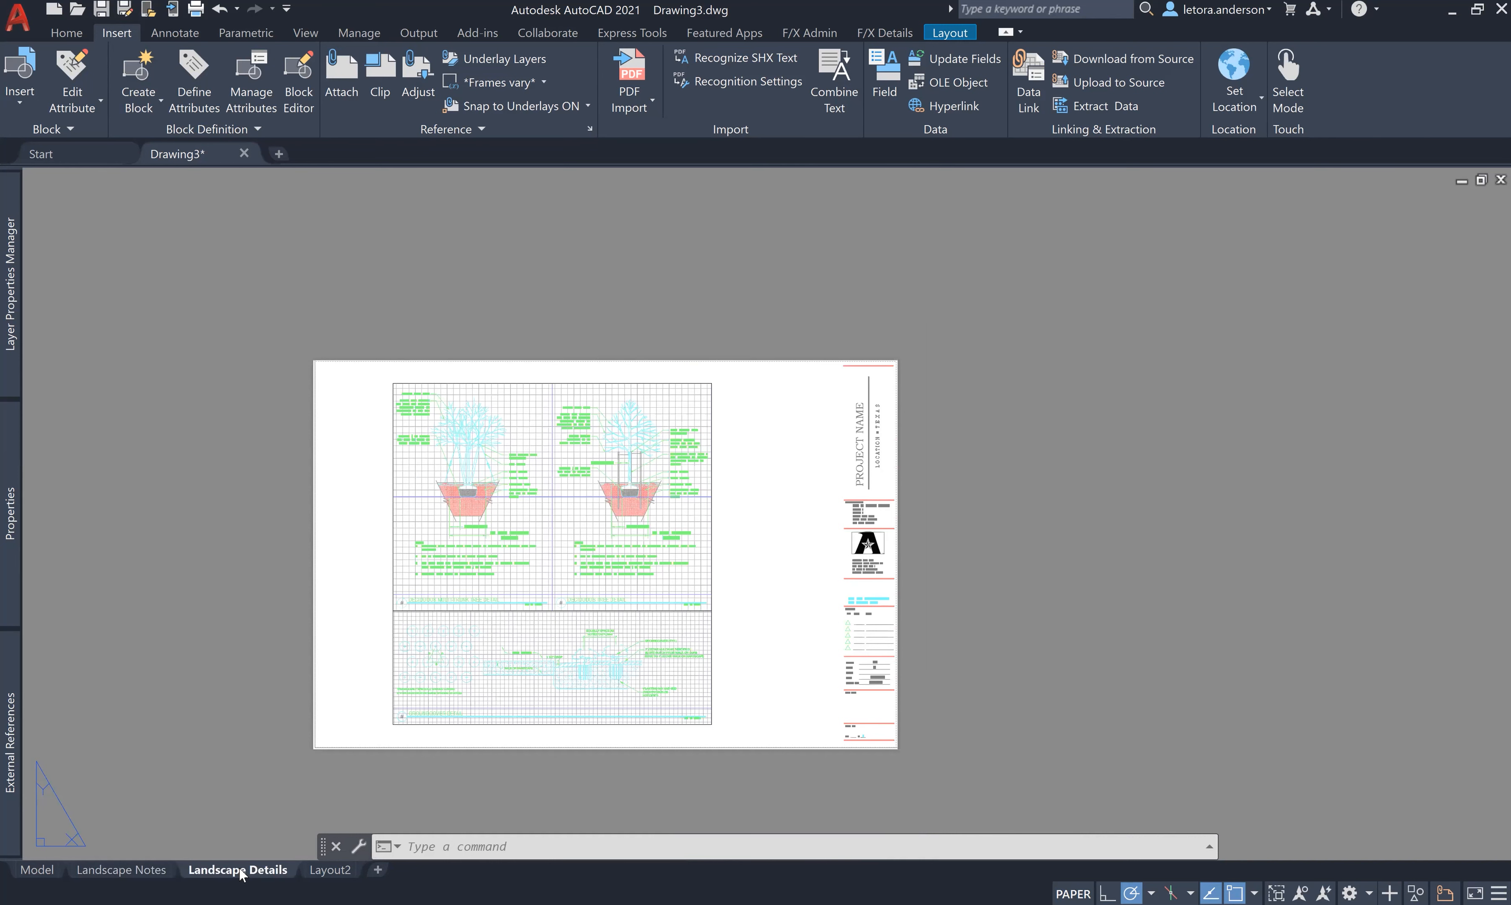
pyautogui.moveTo(131, 871)
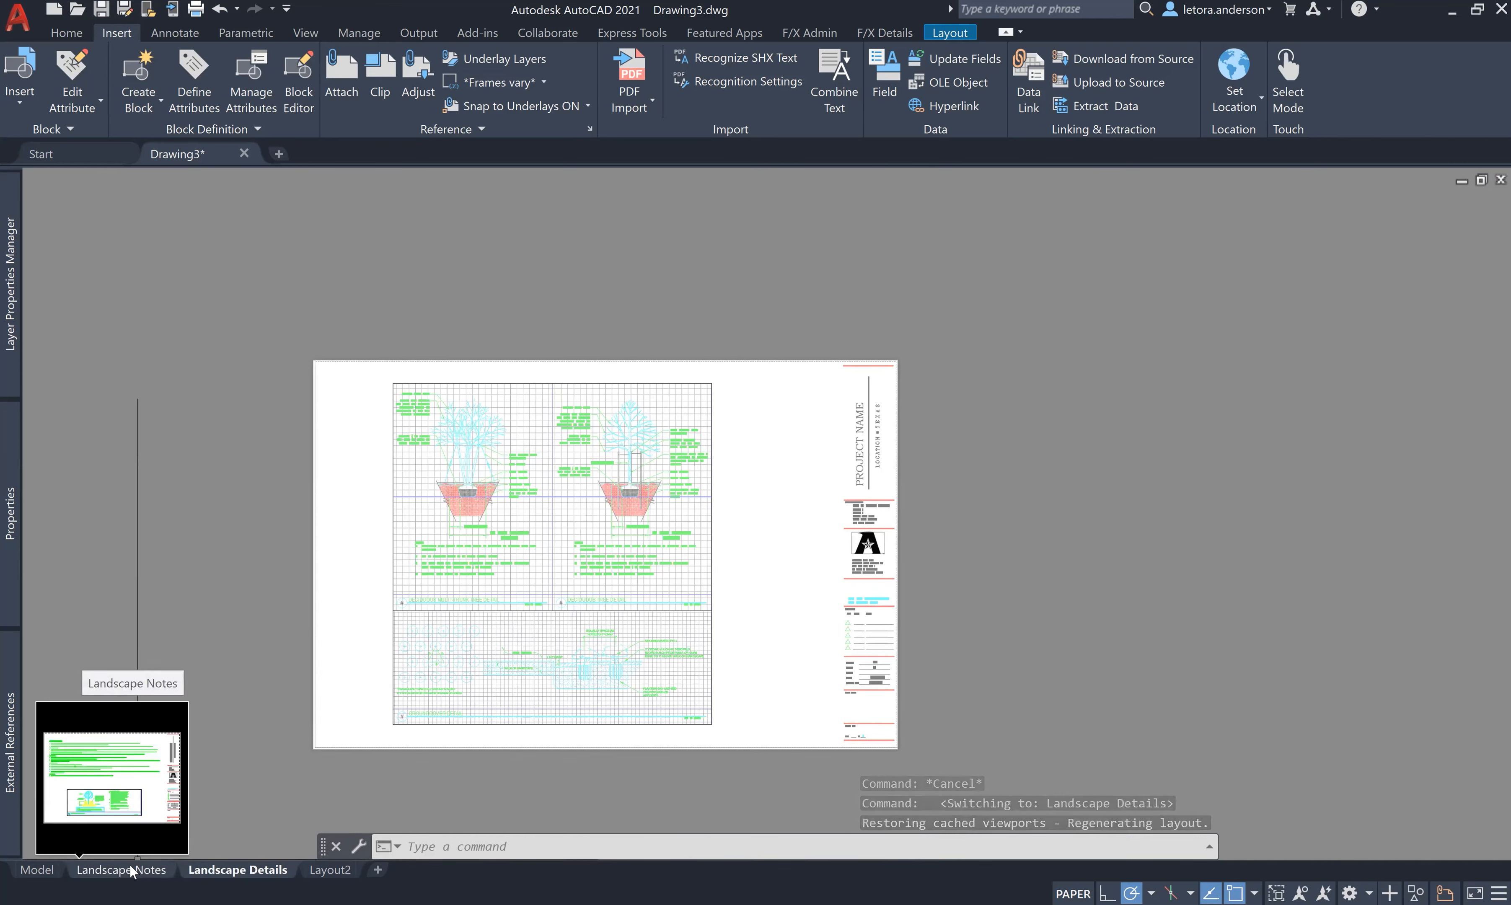
pyautogui.click(131, 871)
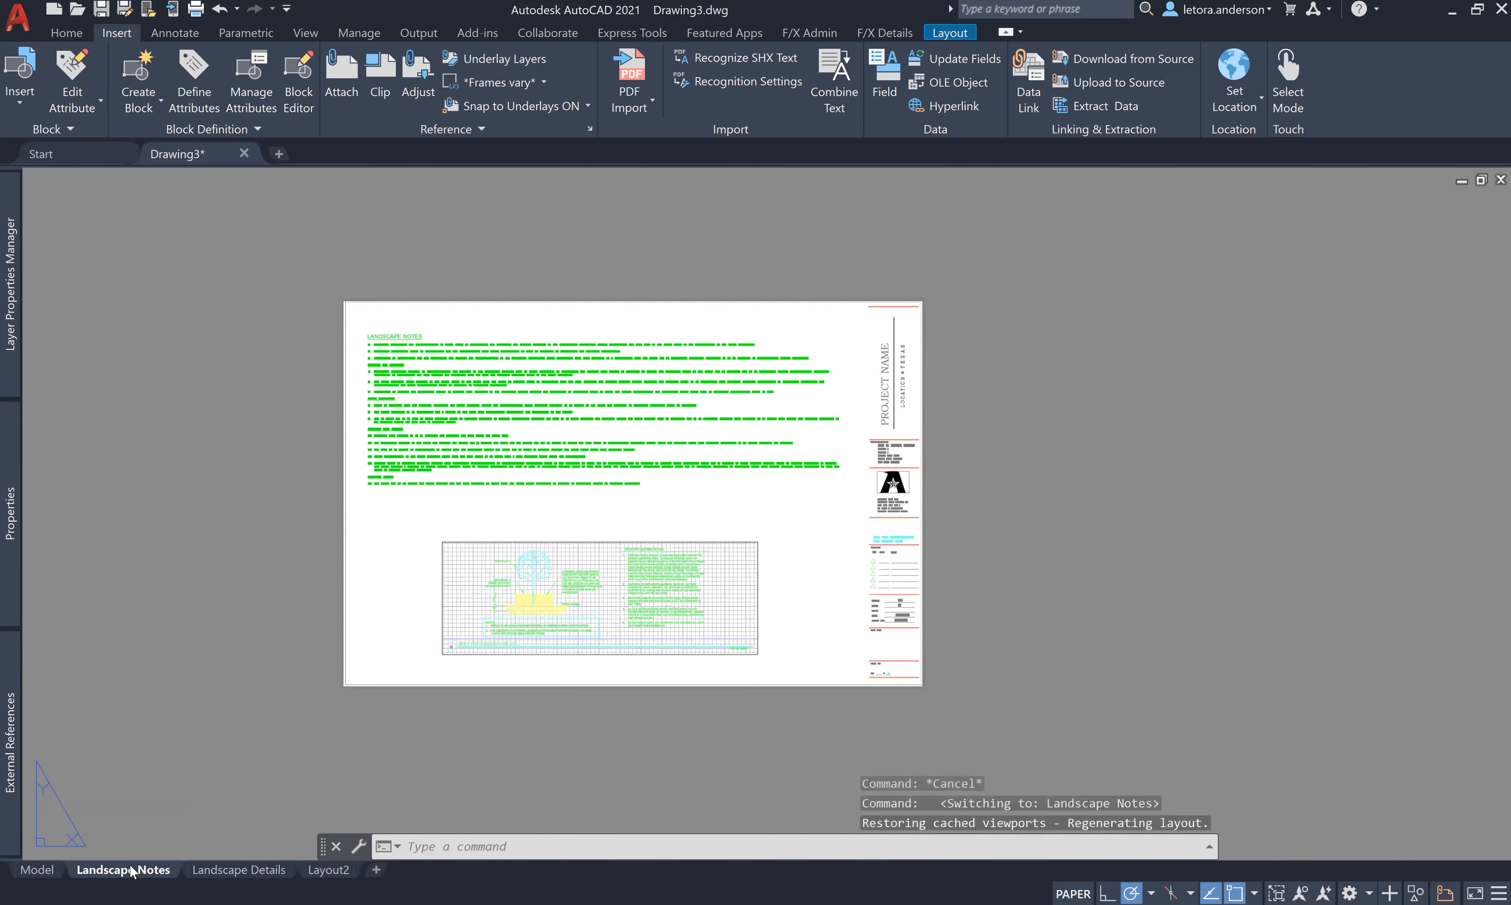